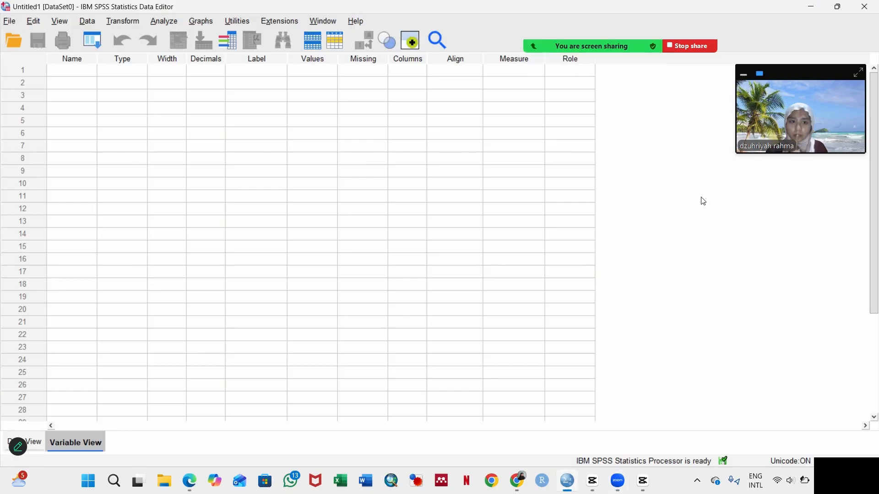
{"action": "key", "text": "alt+f"}
{"action": "left_click_drag", "start_coordinate": [811, 96], "coordinate": [816, 35]}
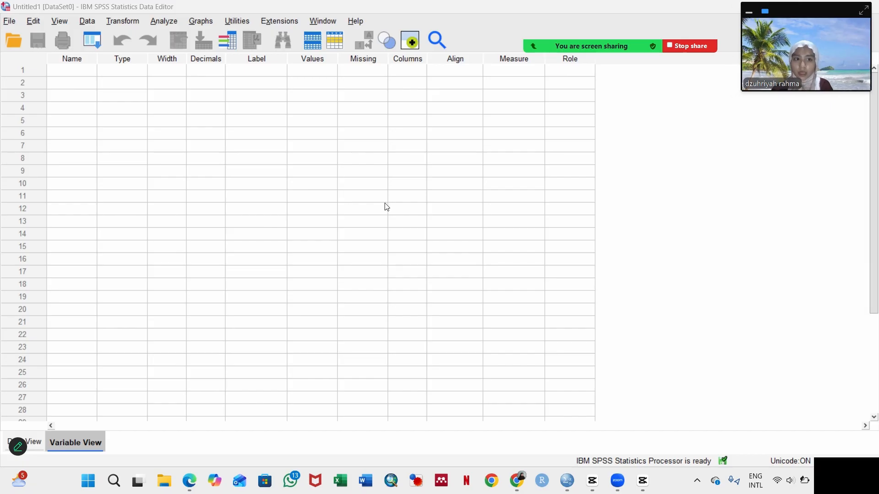
Step: Import Sheet1 of the Excel file Data_Praktikan_2025.xlsx from Documents, reading variable names from the first row
{"action": "left_click", "coordinate": [11, 22]}
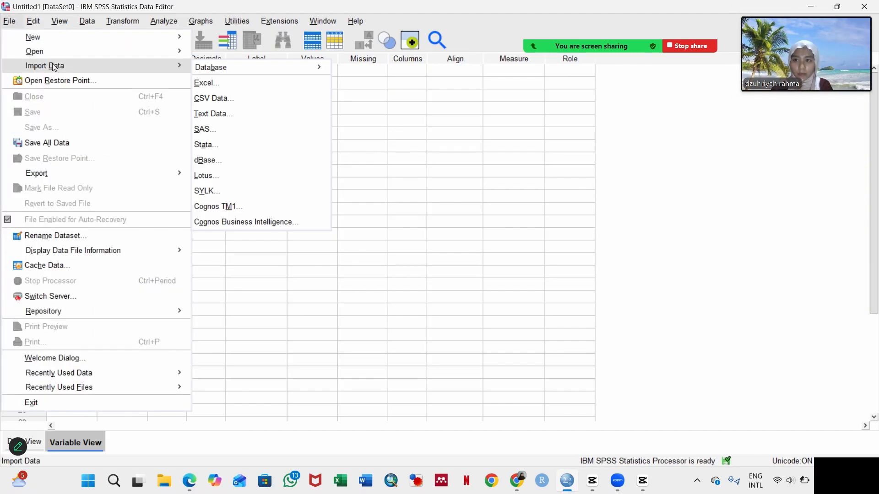
{"action": "mouse_move", "coordinate": [102, 51]}
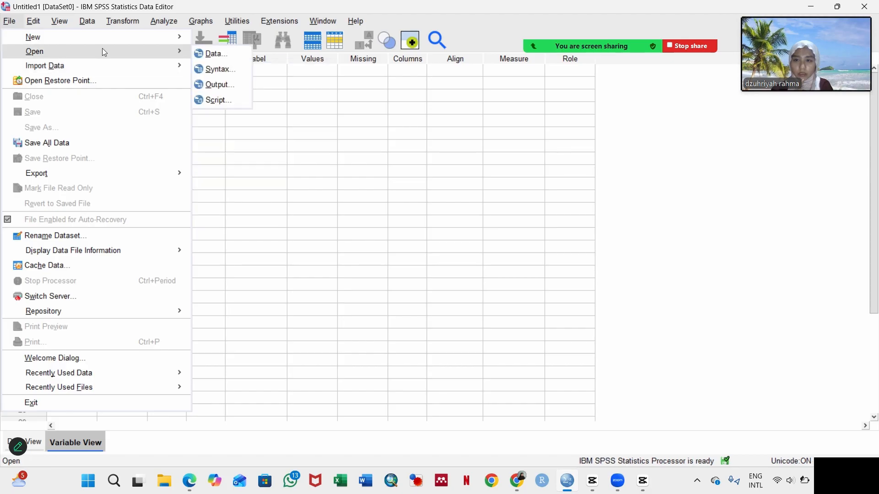
{"action": "left_click", "coordinate": [211, 55]}
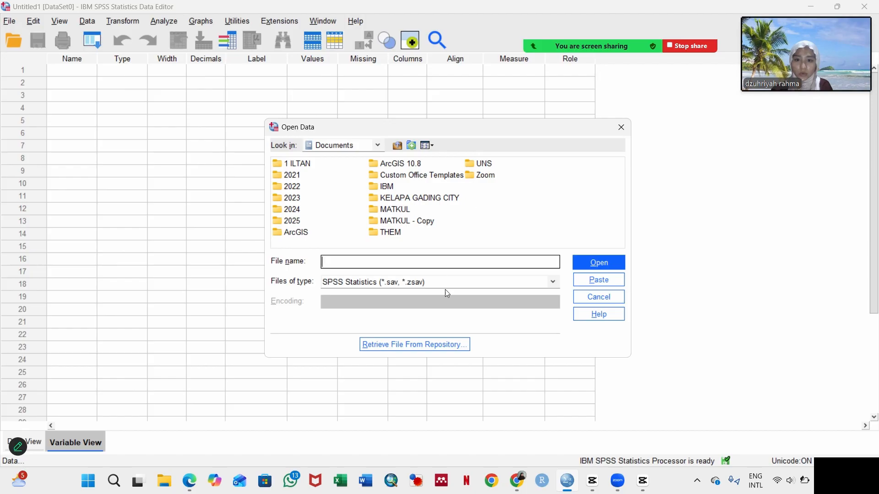
{"action": "left_click", "coordinate": [553, 282]}
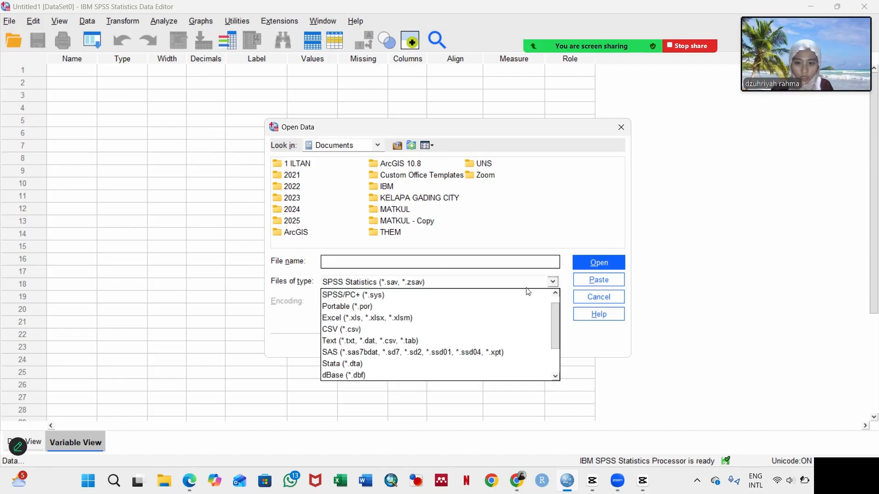
{"action": "left_click", "coordinate": [389, 318]}
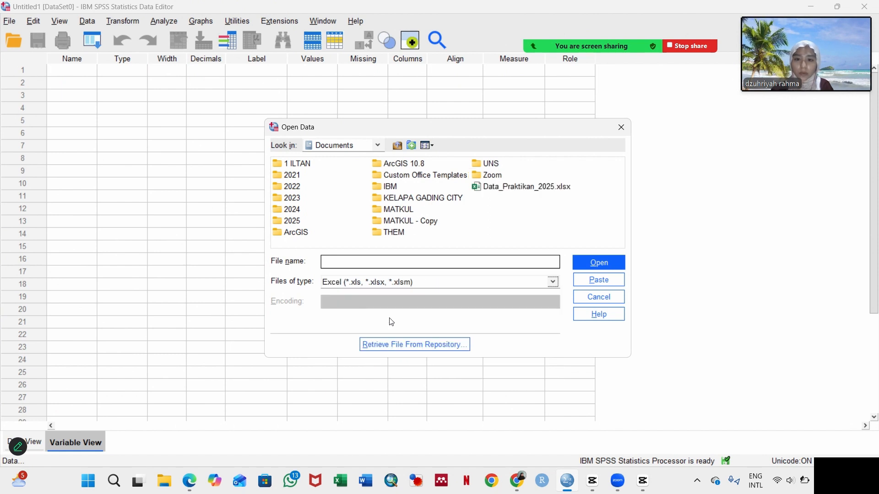
{"action": "left_click", "coordinate": [524, 188]}
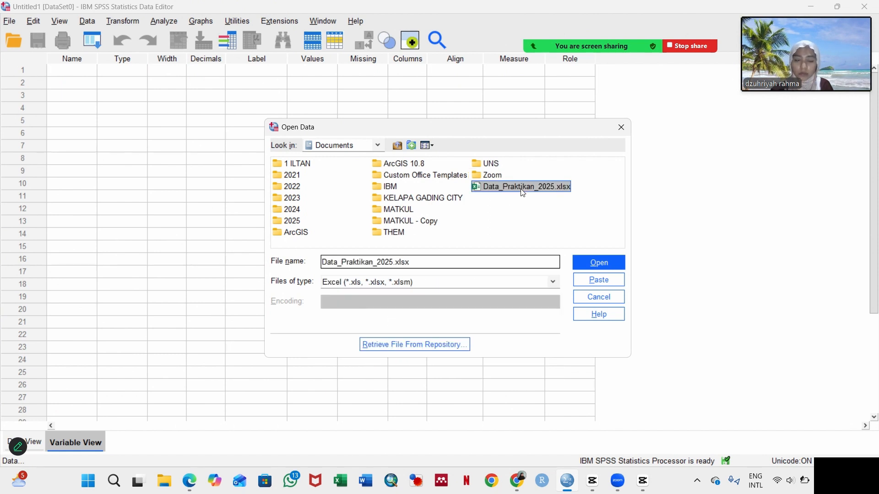
{"action": "left_click", "coordinate": [617, 266]}
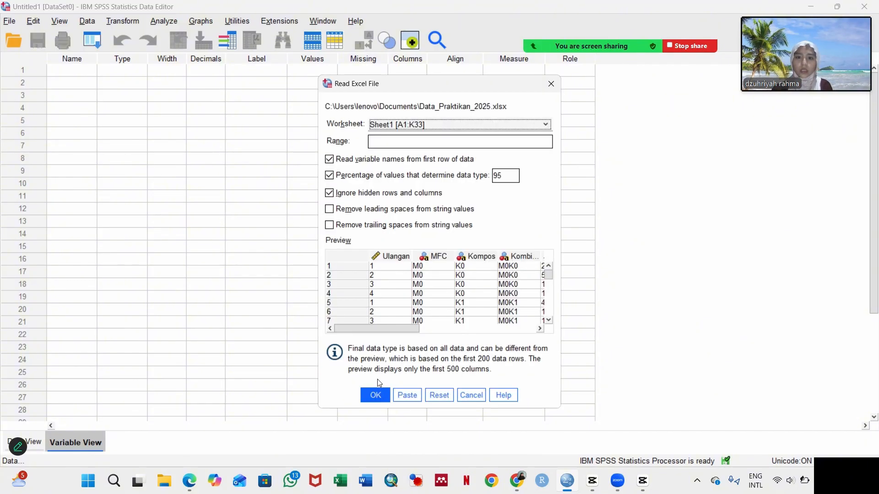
{"action": "left_click", "coordinate": [374, 397]}
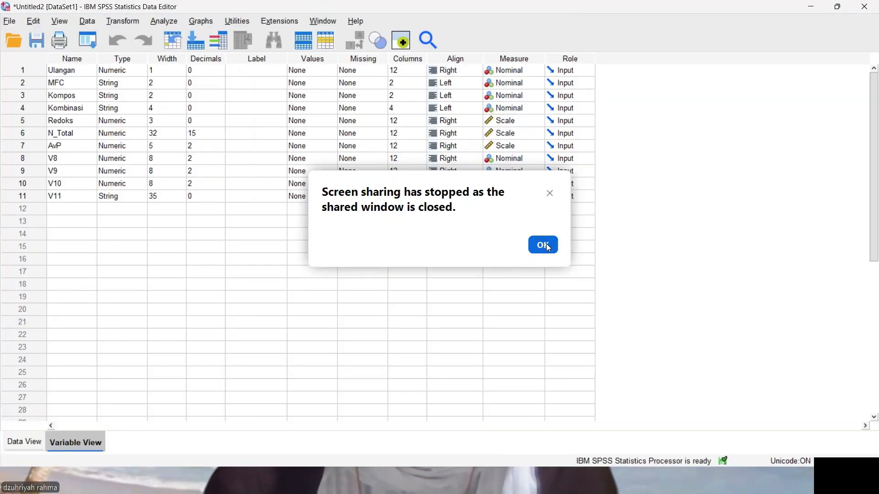
{"action": "left_click", "coordinate": [546, 244]}
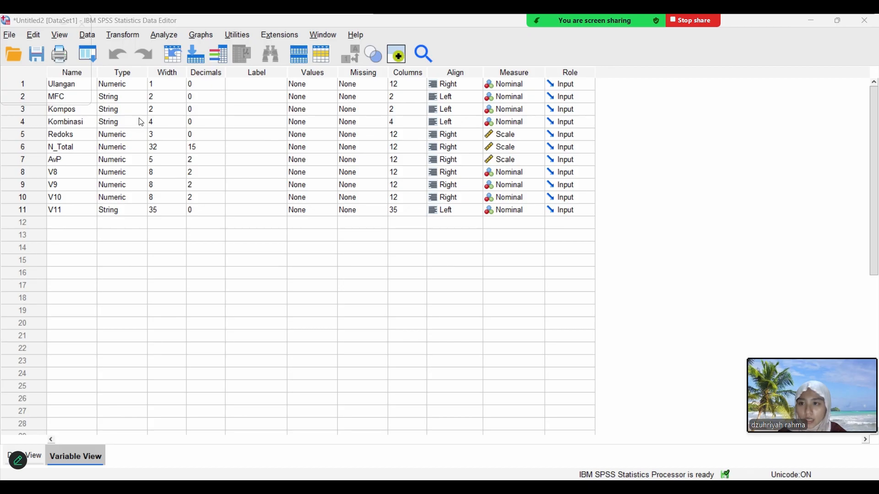
Step: Change the variable type of Ulangan to String
{"action": "left_click", "coordinate": [142, 89]}
{"action": "left_click", "coordinate": [144, 89]}
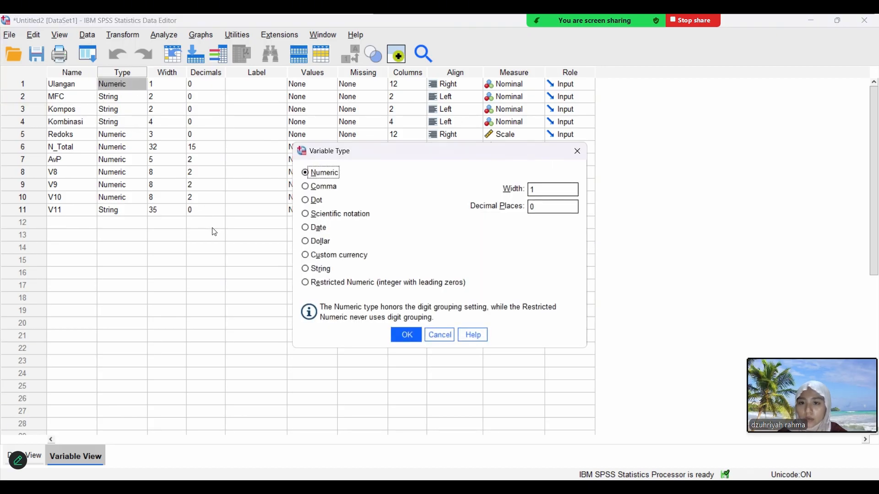
{"action": "left_click", "coordinate": [307, 269]}
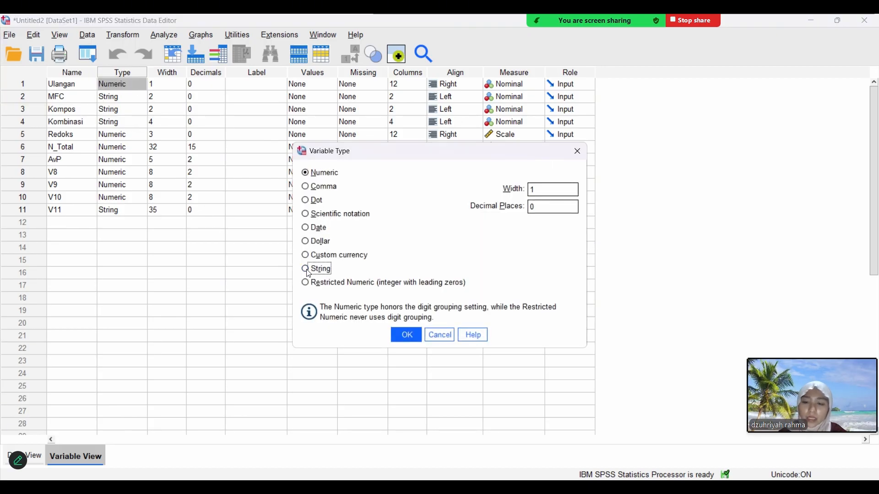
{"action": "left_click", "coordinate": [399, 336]}
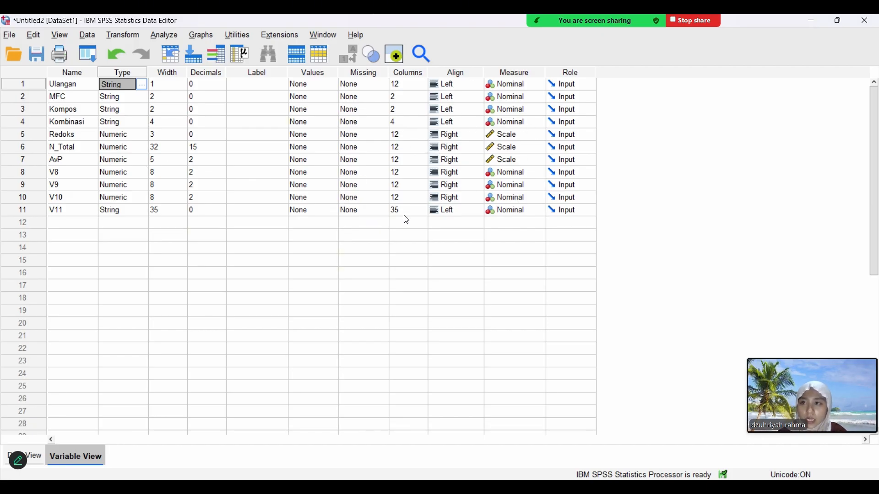
Step: Run a legacy one-sample Kolmogorov-Smirnov test on Redoks, N_Total and AvP against the normal distribution
{"action": "left_click", "coordinate": [166, 36]}
{"action": "mouse_move", "coordinate": [208, 247]}
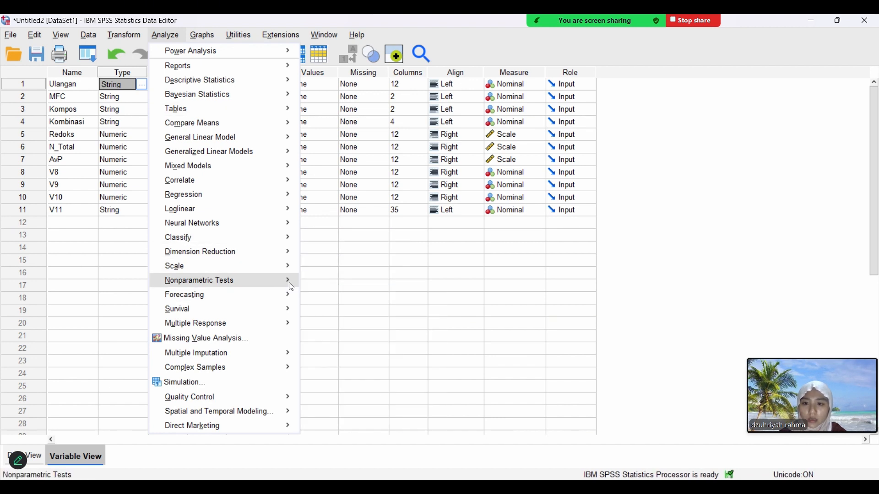
{"action": "mouse_move", "coordinate": [297, 293]}
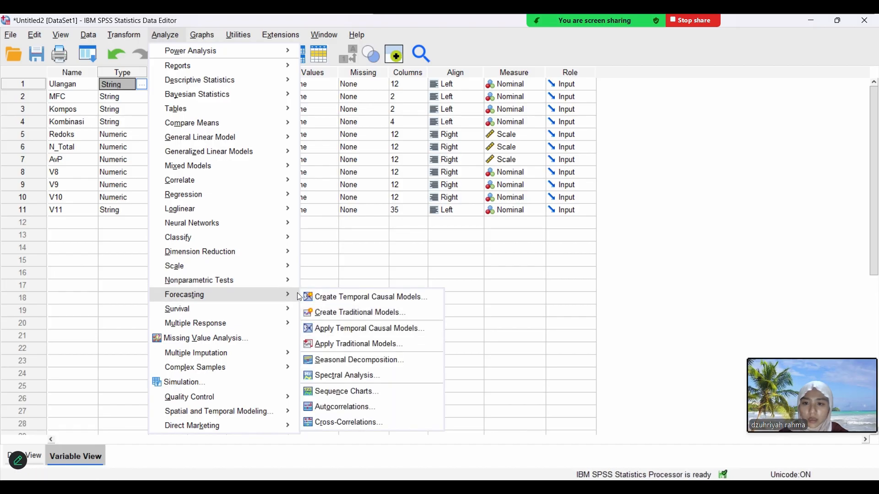
{"action": "mouse_move", "coordinate": [339, 327]}
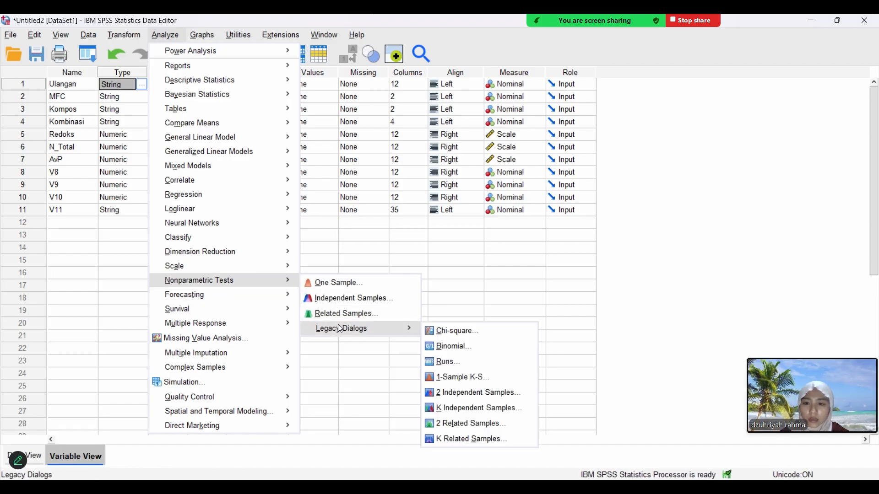
{"action": "left_click", "coordinate": [447, 374]}
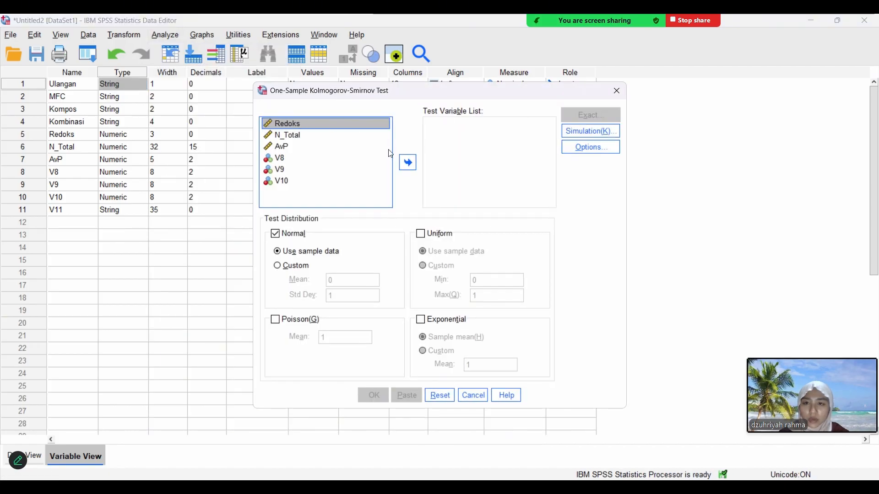
{"action": "left_click", "coordinate": [407, 162]}
{"action": "left_click", "coordinate": [285, 126]}
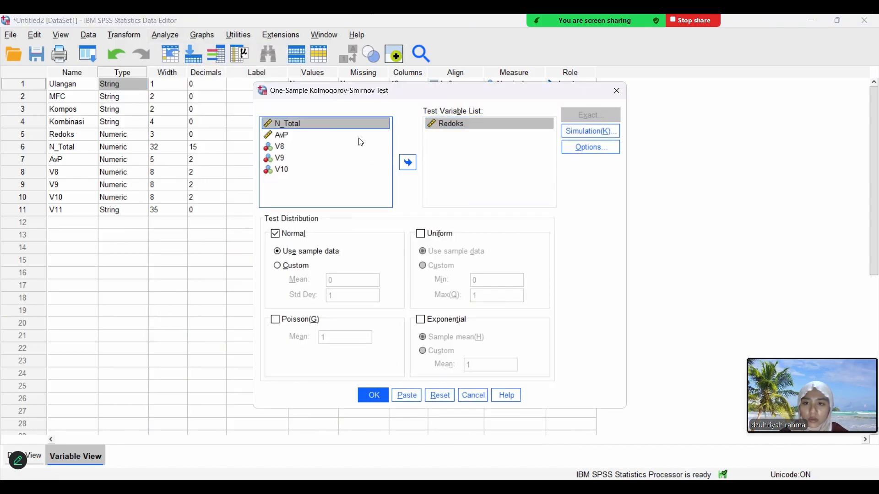
{"action": "left_click", "coordinate": [408, 163]}
{"action": "left_click", "coordinate": [284, 125]}
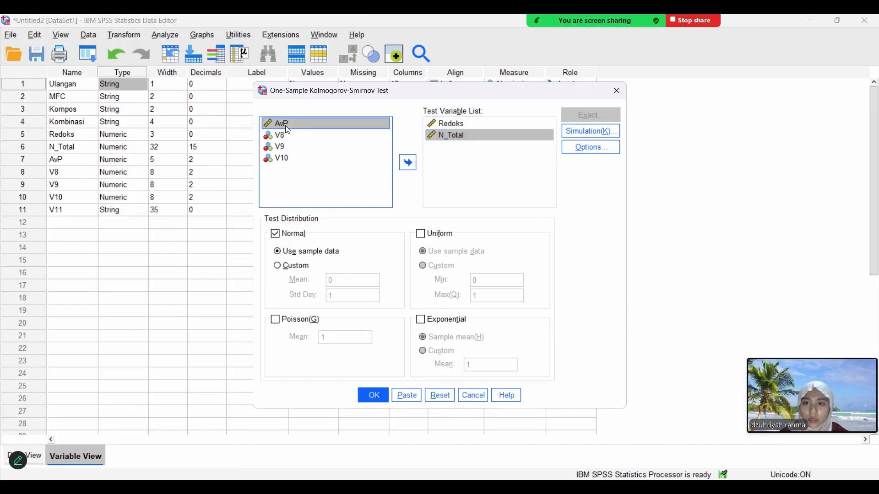
{"action": "left_click", "coordinate": [408, 163]}
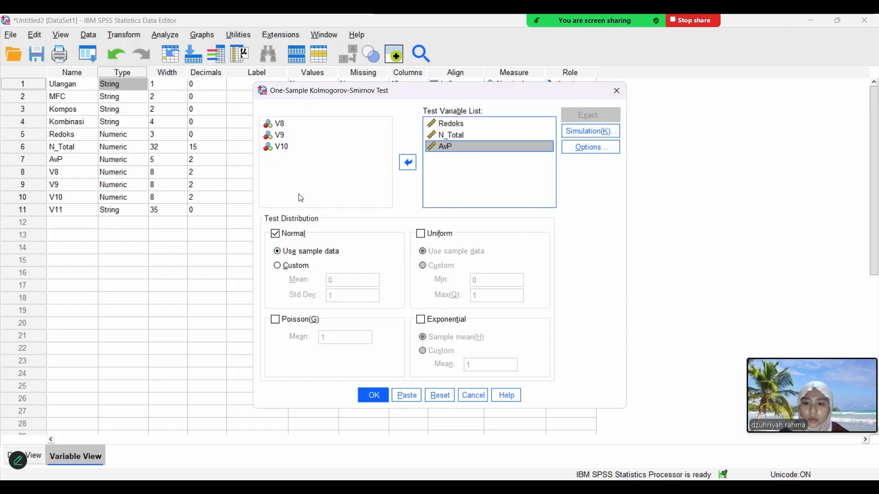
{"action": "left_click", "coordinate": [373, 396]}
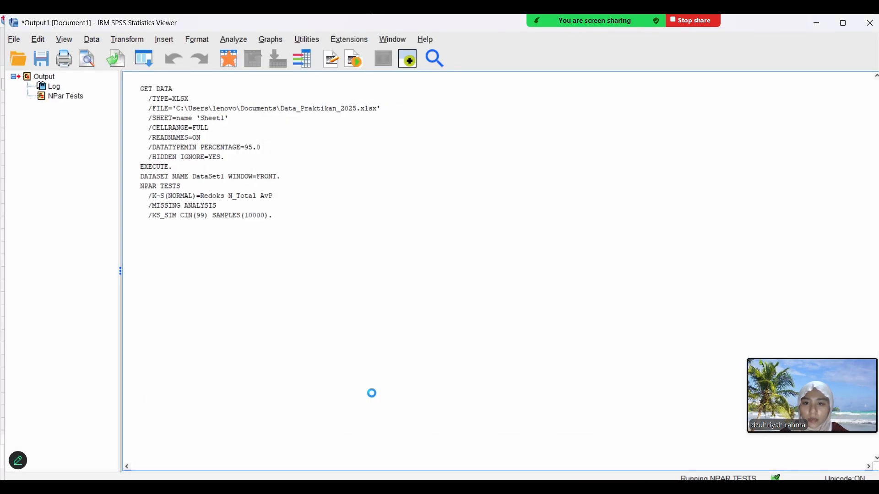
{"action": "scroll", "coordinate": [582, 326], "scroll_direction": "down", "scroll_amount": 1}
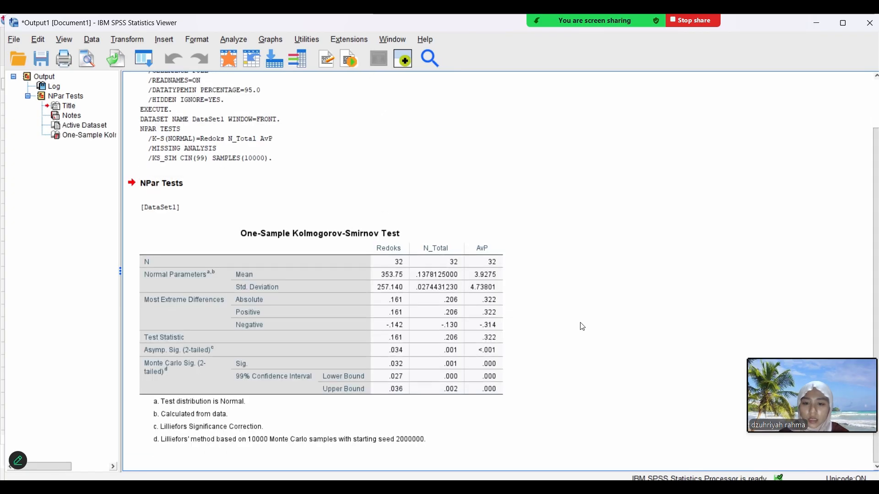
{"action": "left_click", "coordinate": [405, 296]}
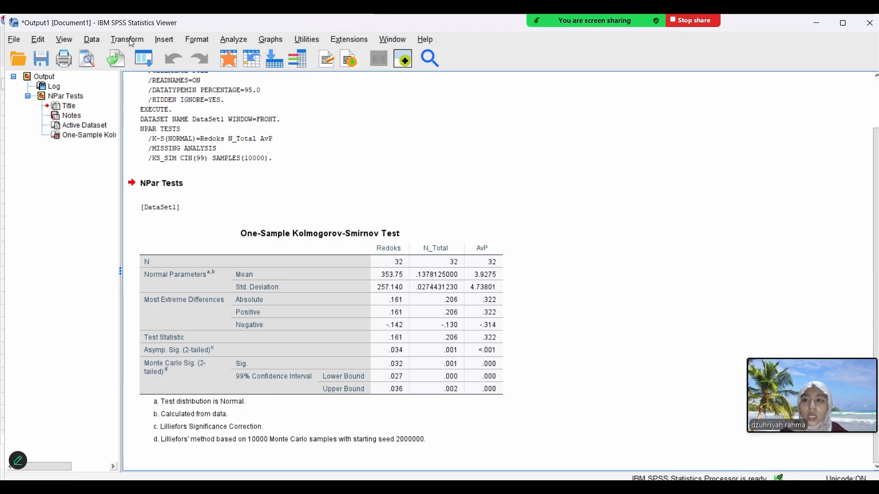
Step: Try to compute a new variable named Ntotal_! with the numeric expression sqrt(N_Total)*2
{"action": "left_click", "coordinate": [129, 39]}
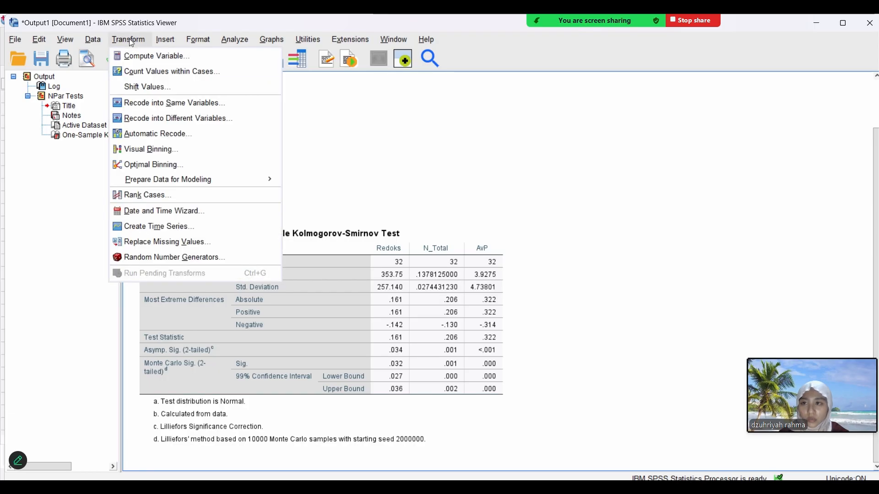
{"action": "left_click", "coordinate": [144, 58]}
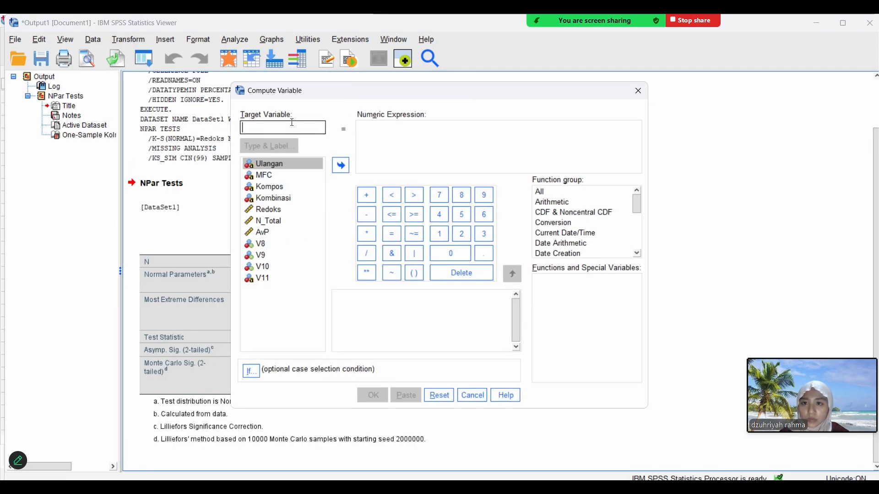
{"action": "type", "text": "Ntotal_I"}
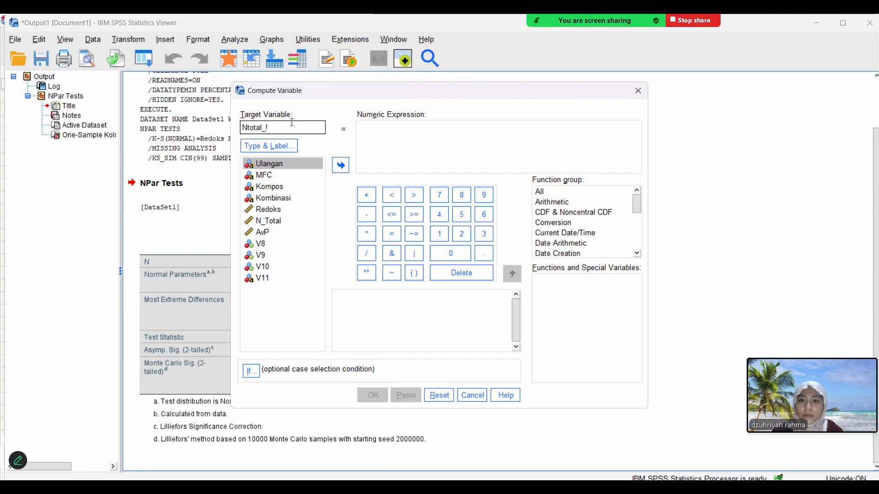
{"action": "left_click", "coordinate": [386, 133]}
{"action": "type", "text": "sqrt("}
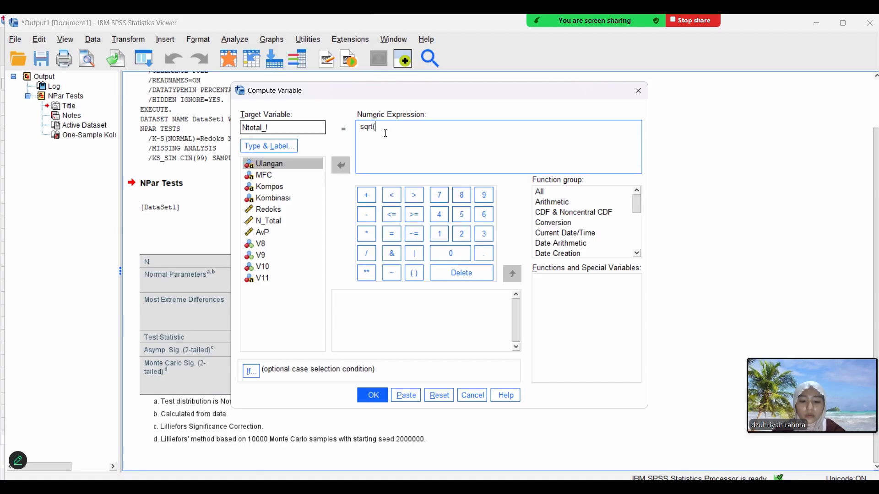
{"action": "left_click", "coordinate": [268, 222]}
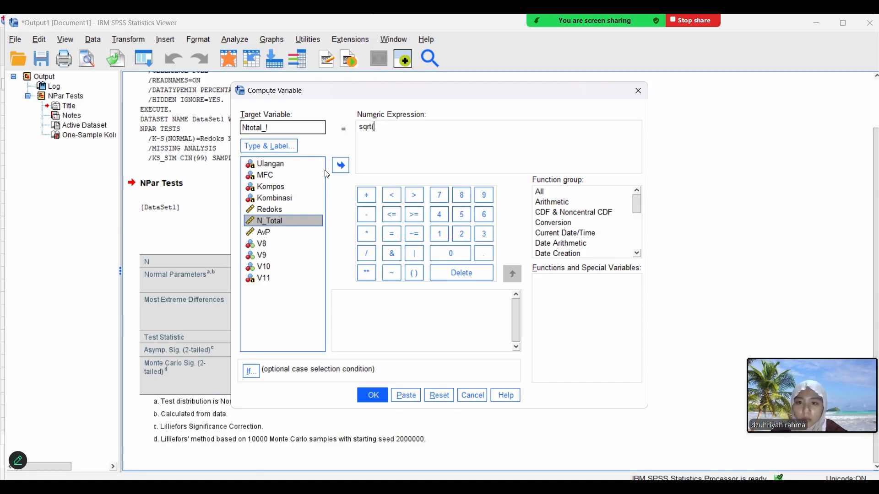
{"action": "left_click", "coordinate": [341, 166]}
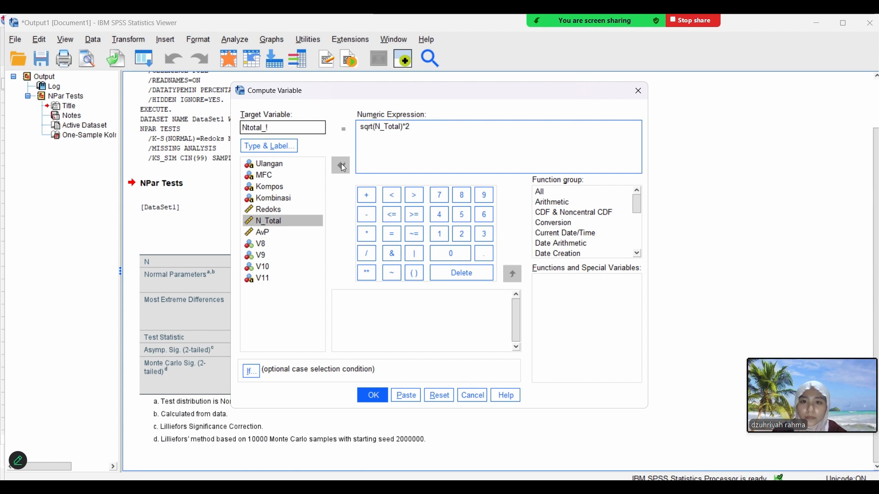
{"action": "left_click", "coordinate": [362, 392]}
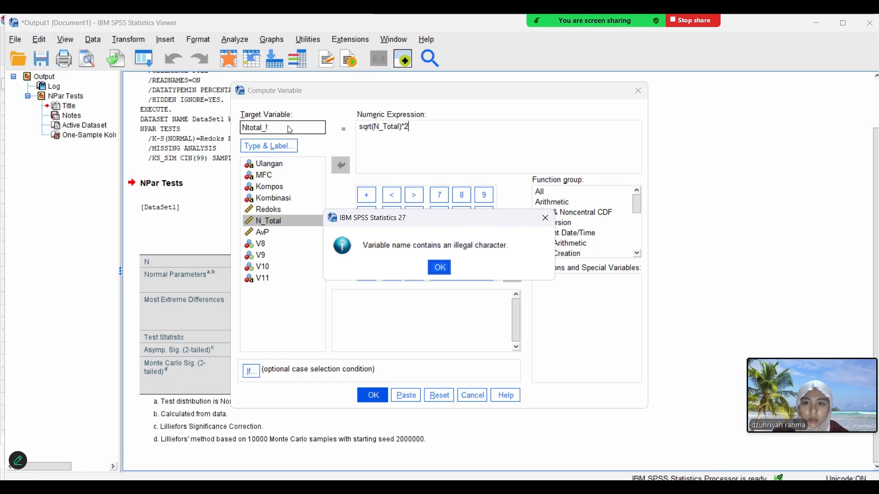
{"action": "left_click", "coordinate": [442, 269]}
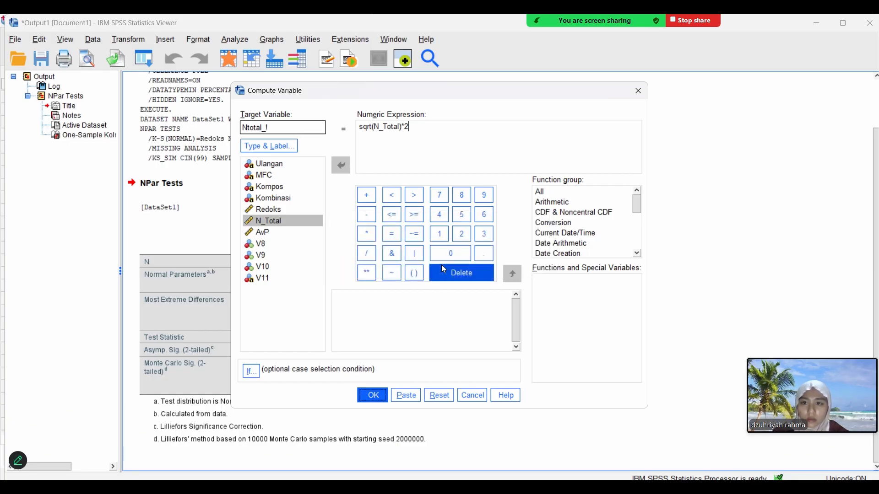
Step: Correct the target variable name to Ntotal_1 and run the computation
{"action": "left_click", "coordinate": [289, 128]}
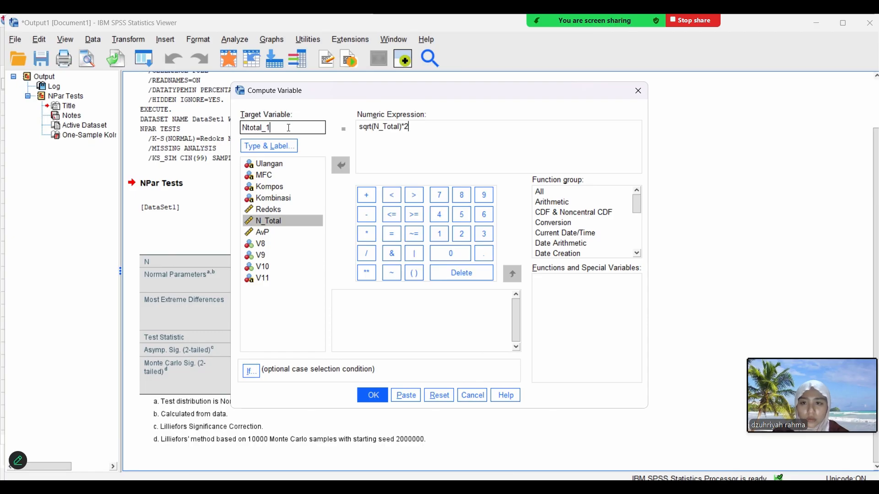
{"action": "left_click", "coordinate": [369, 396]}
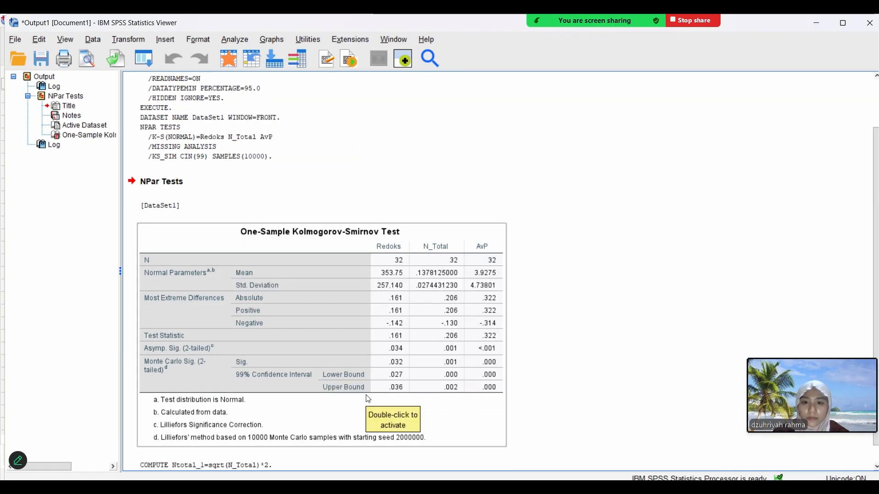
Step: Return from the output to the dataset and display its case values to inspect the Ntotal_1 column
{"action": "left_click", "coordinate": [815, 18]}
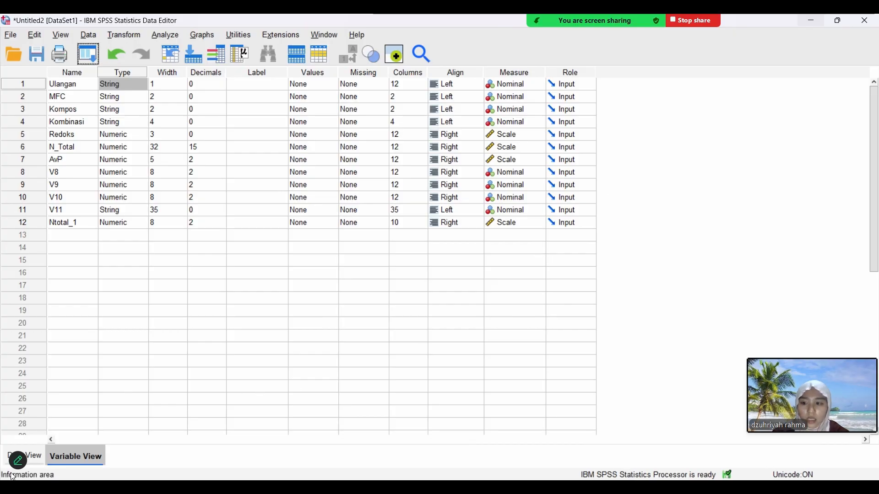
{"action": "left_click", "coordinate": [36, 457]}
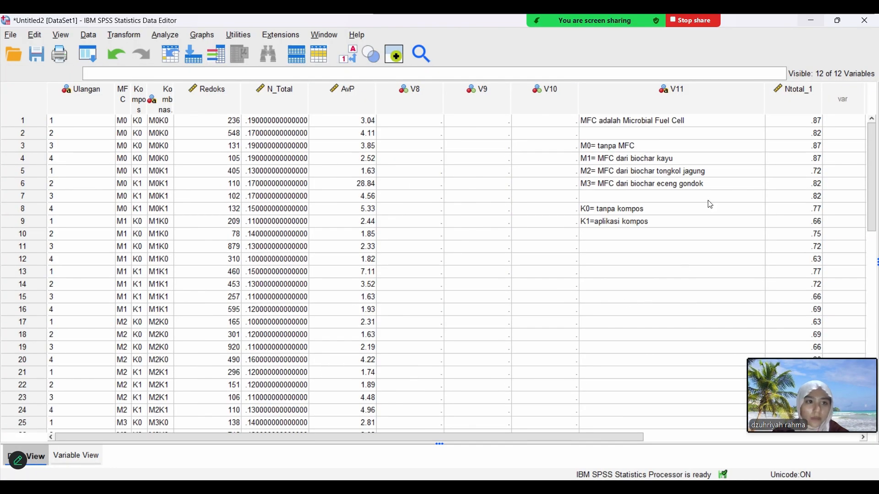
Step: Narrow the V11 column and start a new variable computation with Ptersedia_1 as the target variable
{"action": "left_click_drag", "start_coordinate": [764, 102], "coordinate": [631, 103]}
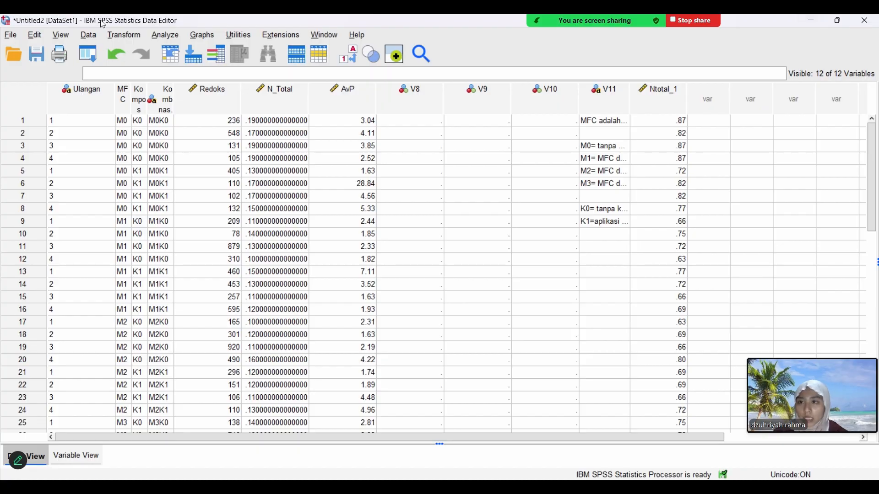
{"action": "left_click", "coordinate": [159, 35]}
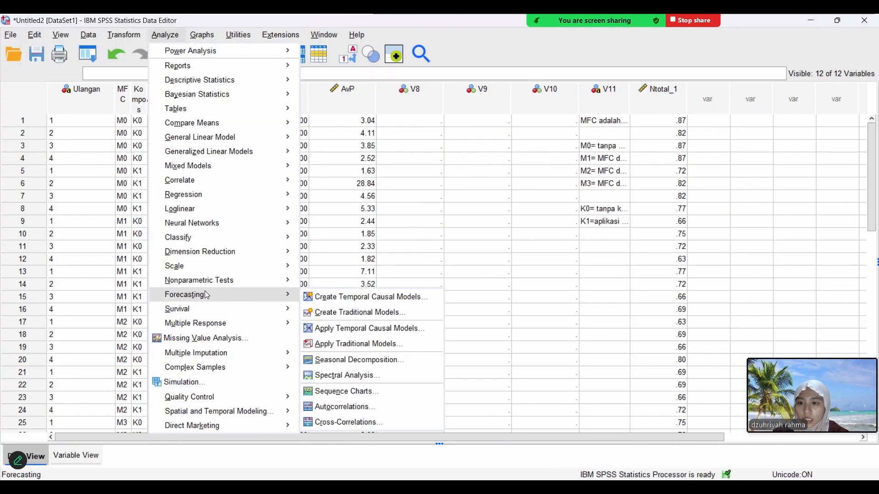
{"action": "mouse_move", "coordinate": [213, 287]}
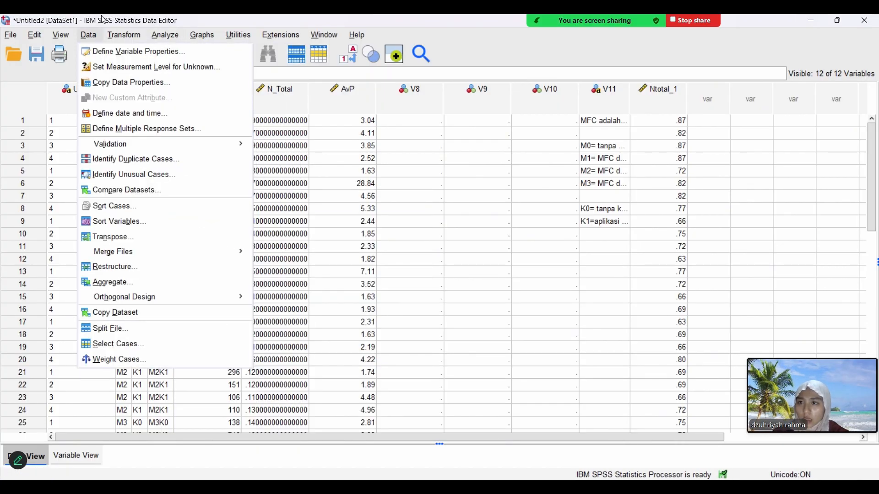
{"action": "left_click", "coordinate": [141, 51]}
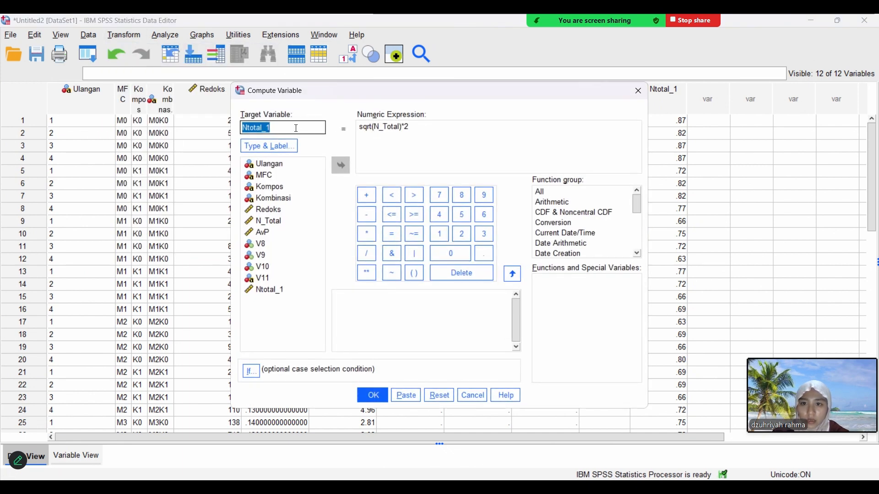
{"action": "left_click_drag", "start_coordinate": [297, 128], "coordinate": [244, 127]}
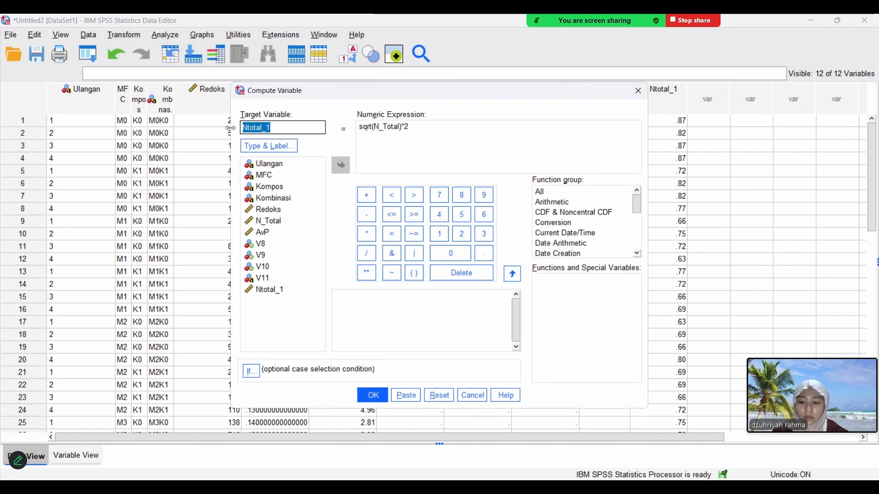
{"action": "type", "text": "Ptersedi"}
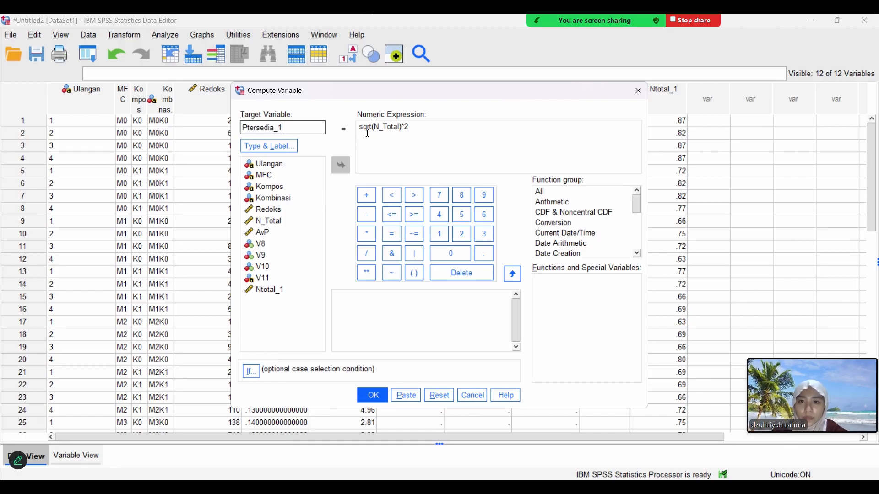
Step: Replace N_Total with AvP in the numeric expression to make sqrt(AvP)*2, and run the computation
{"action": "left_click_drag", "start_coordinate": [375, 126], "coordinate": [397, 130]}
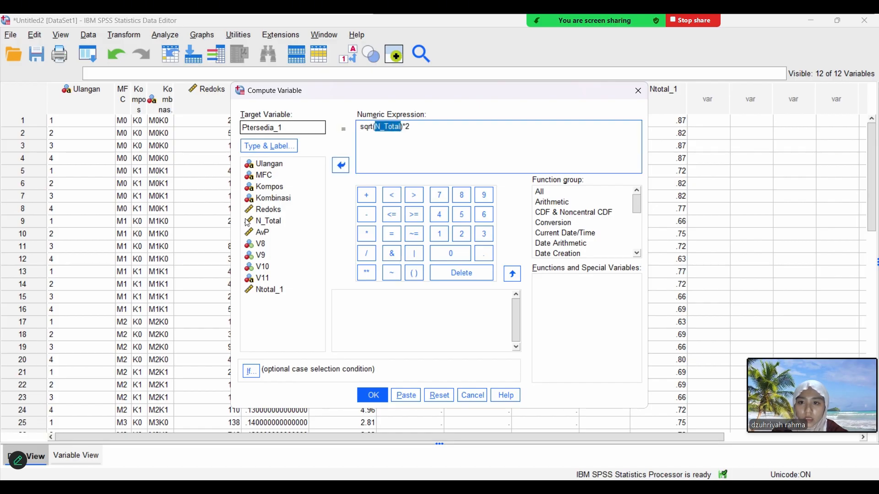
{"action": "left_click", "coordinate": [266, 234]}
{"action": "left_click", "coordinate": [341, 165]}
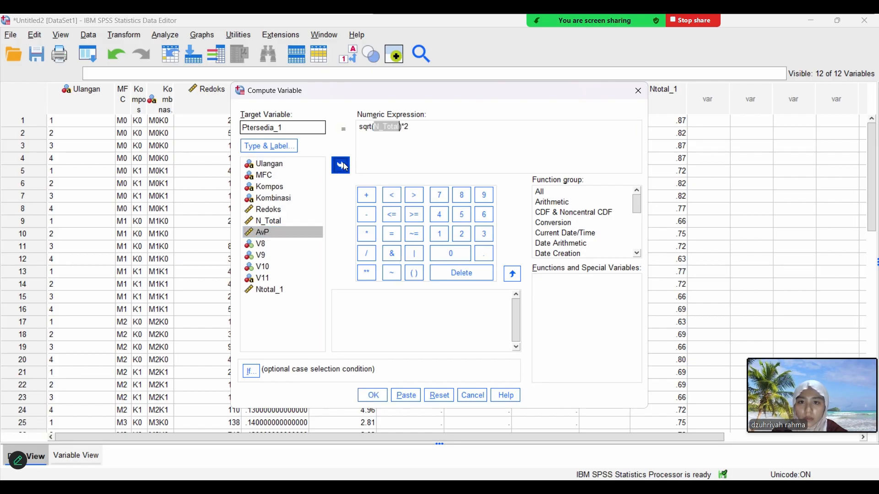
{"action": "left_click", "coordinate": [374, 395]}
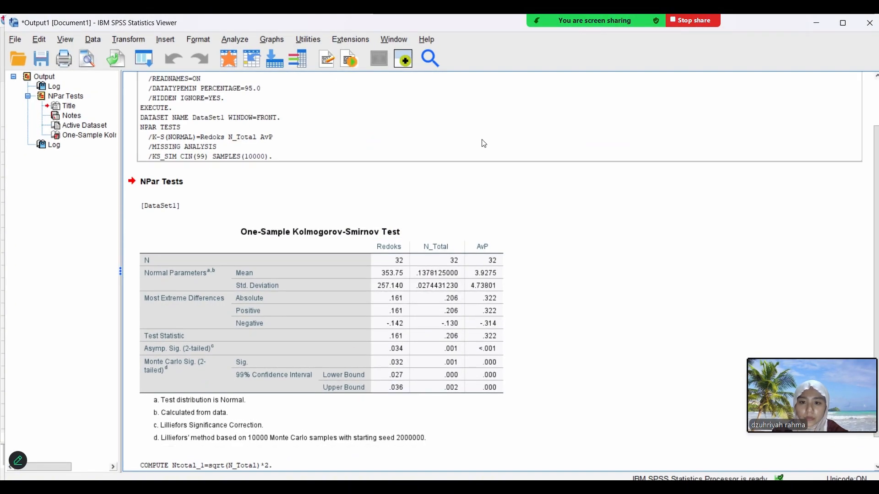
Step: Return from the output to the dataset and narrow the V11 column to show the Ptersedia_1 values
{"action": "left_click", "coordinate": [817, 23]}
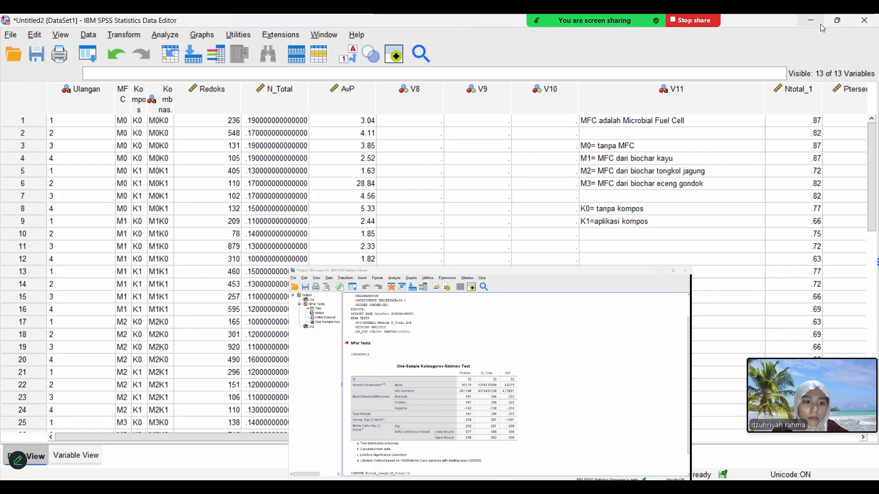
{"action": "left_click", "coordinate": [761, 99]}
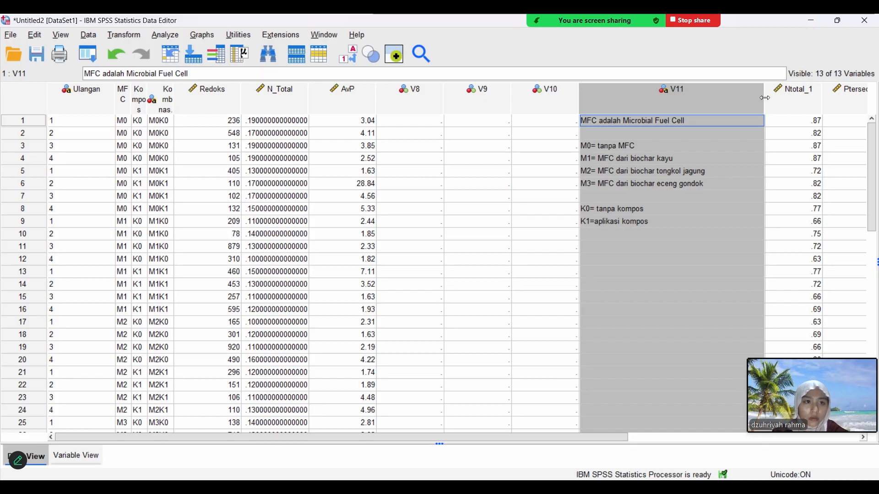
{"action": "left_click_drag", "start_coordinate": [765, 98], "coordinate": [638, 98]}
{"action": "left_click", "coordinate": [800, 136]}
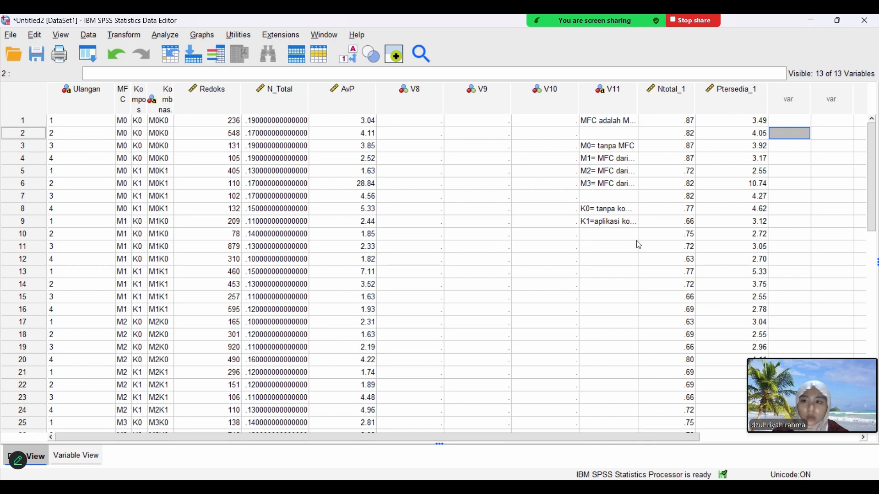
Step: Set up the legacy one-sample Kolmogorov-Smirnov test again and add Ntotal_1 to the test variables
{"action": "left_click", "coordinate": [166, 39]}
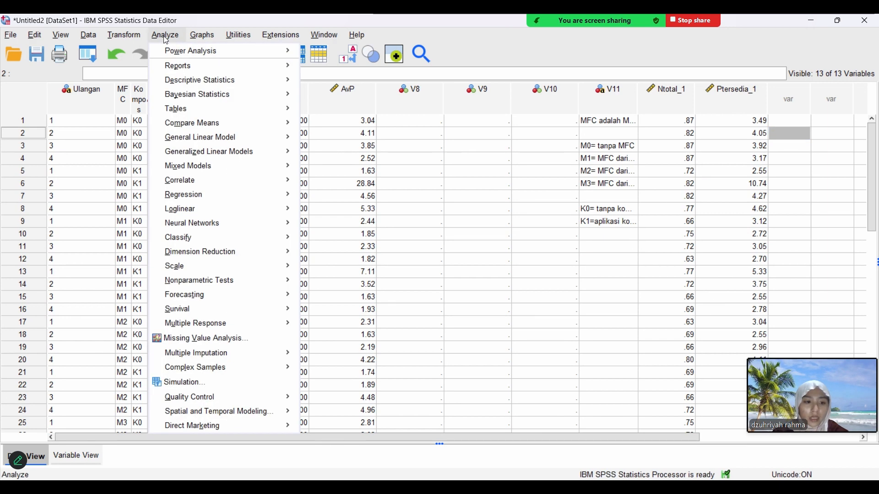
{"action": "mouse_move", "coordinate": [195, 283]}
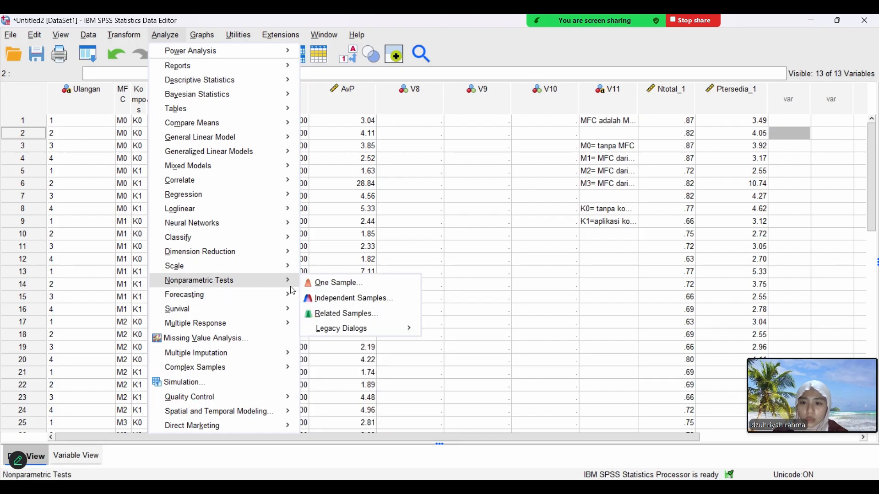
{"action": "mouse_move", "coordinate": [326, 329]}
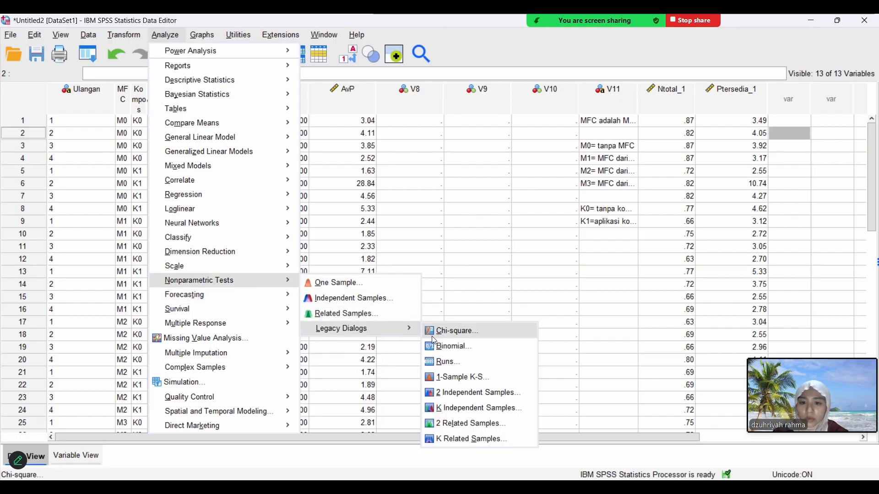
{"action": "left_click", "coordinate": [448, 381]}
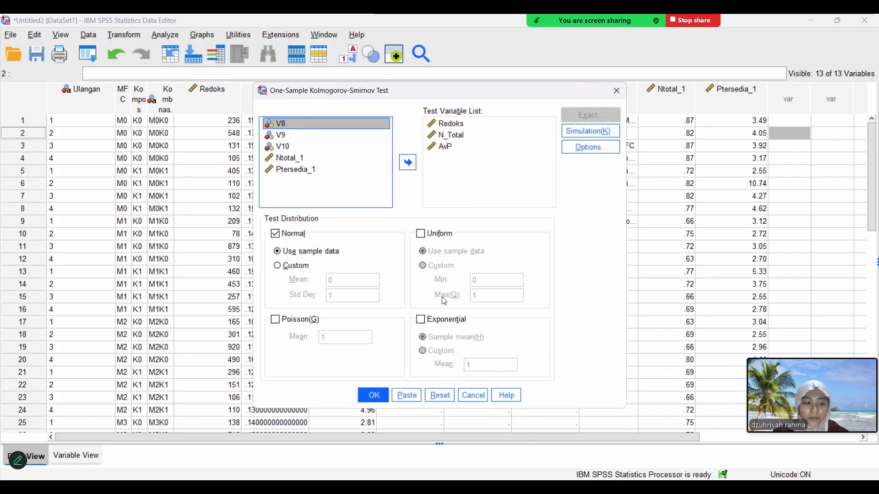
{"action": "left_click", "coordinate": [455, 137]}
{"action": "left_click", "coordinate": [454, 135]}
{"action": "left_click", "coordinate": [300, 158]}
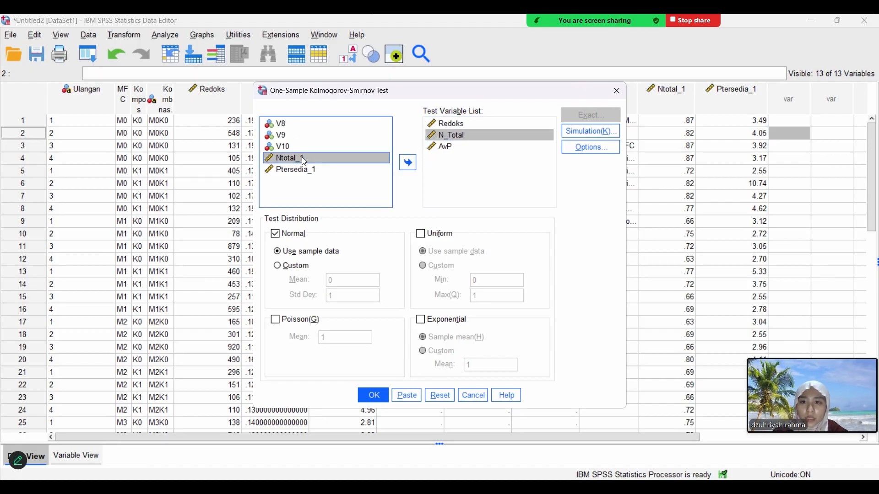
{"action": "left_click", "coordinate": [407, 164]}
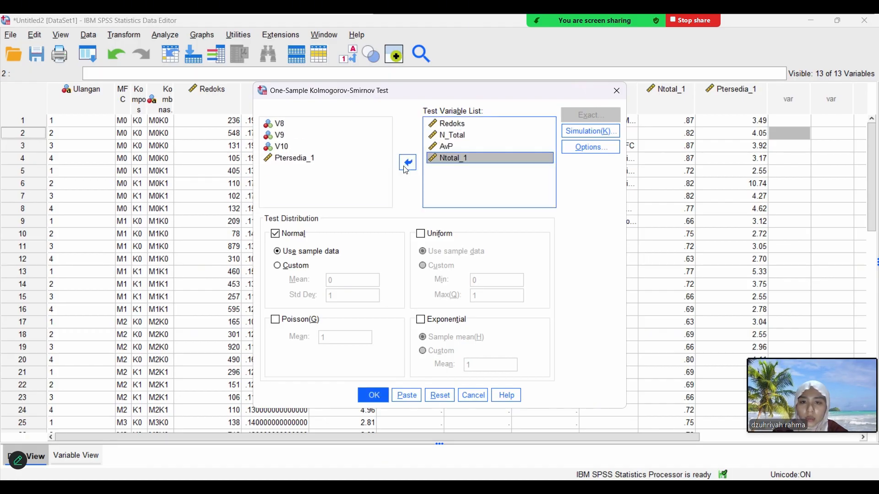
Step: Replace AvP with Ptersedia_1 among the test variables
{"action": "left_click", "coordinate": [451, 150]}
{"action": "left_click", "coordinate": [306, 158]}
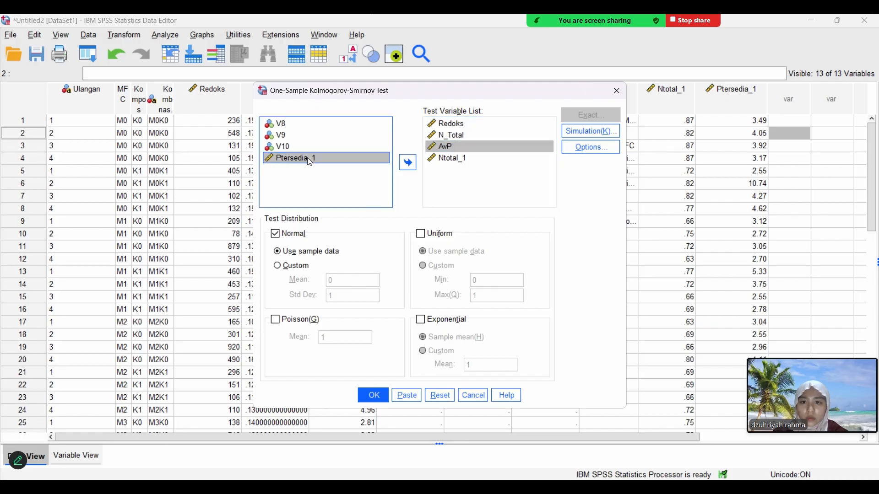
{"action": "left_click", "coordinate": [438, 147]}
{"action": "left_click", "coordinate": [407, 163]}
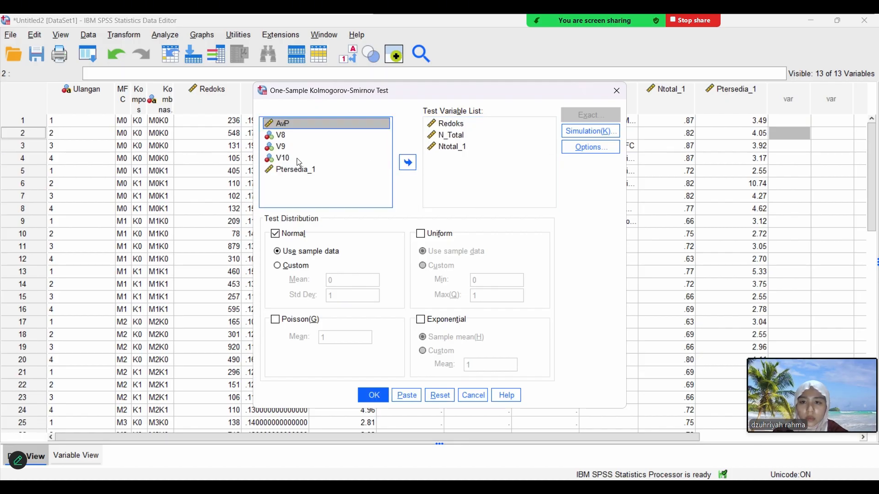
{"action": "left_click", "coordinate": [299, 173]}
{"action": "left_click", "coordinate": [407, 163]}
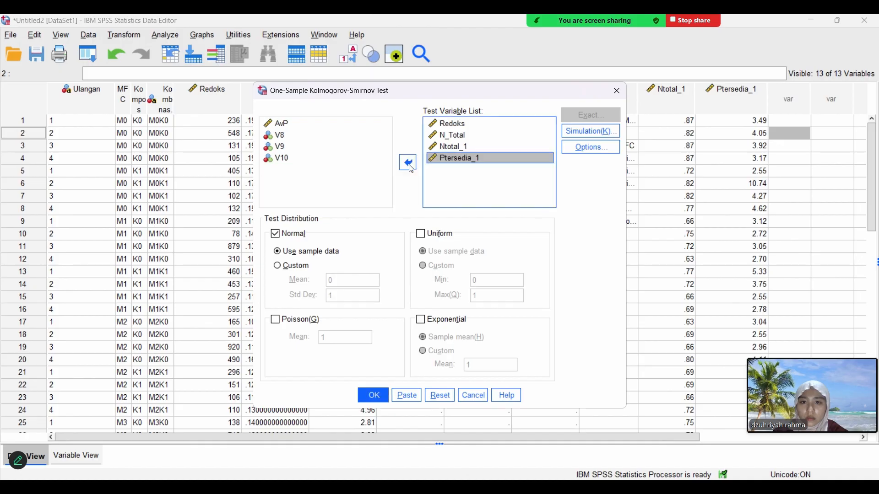
Step: Remove N_Total from the test variables, run the normality test and view its significance results
{"action": "left_click", "coordinate": [458, 135]}
{"action": "left_click", "coordinate": [407, 163]}
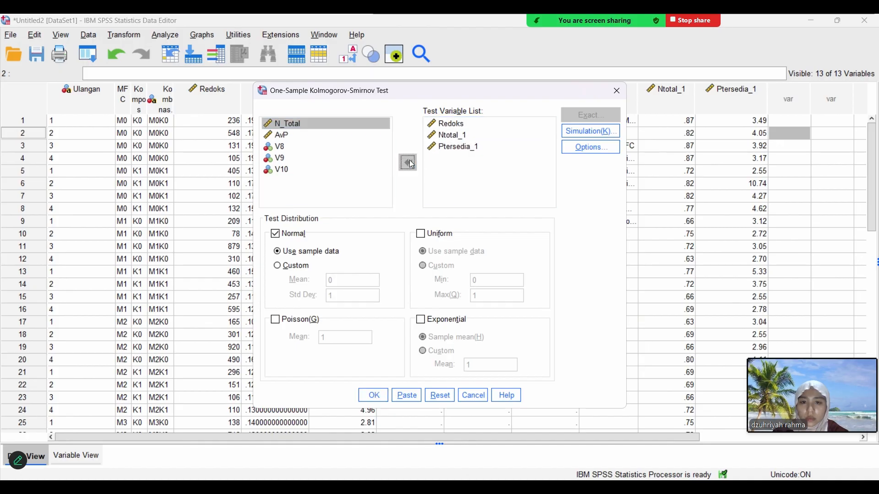
{"action": "left_click", "coordinate": [373, 395]}
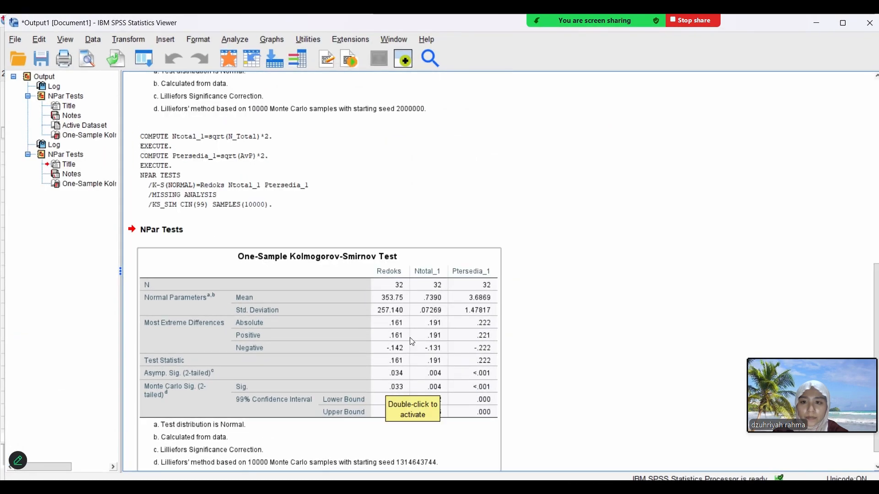
{"action": "scroll", "coordinate": [542, 307], "scroll_direction": "down", "scroll_amount": 1}
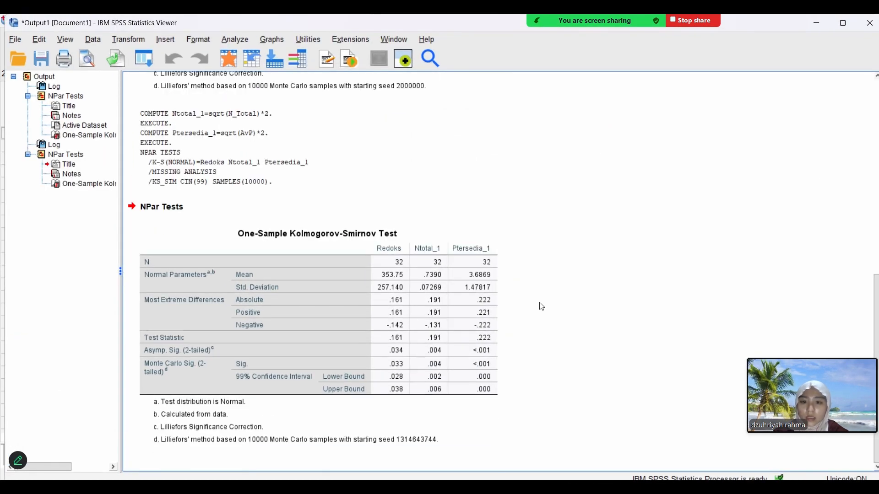
{"action": "left_click", "coordinate": [432, 349]}
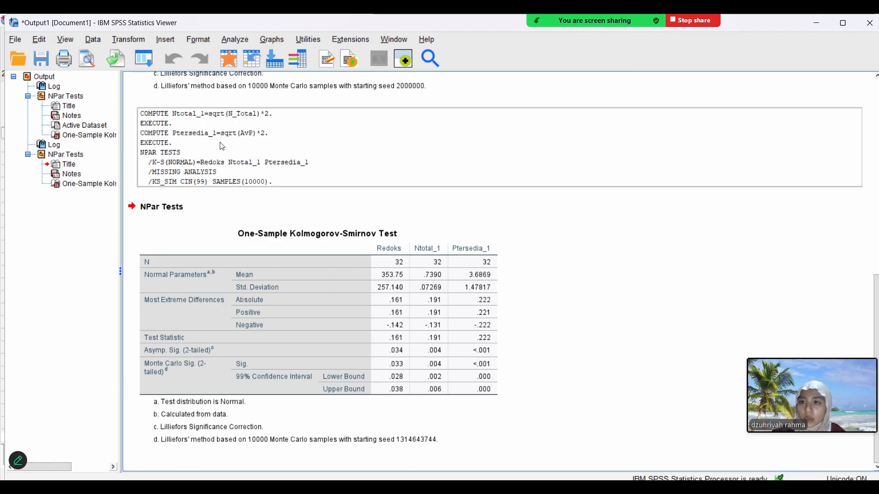
Step: Start a nonparametric independent-samples test that uses custom field assignments
{"action": "left_click", "coordinate": [233, 40]}
{"action": "mouse_move", "coordinate": [262, 294]}
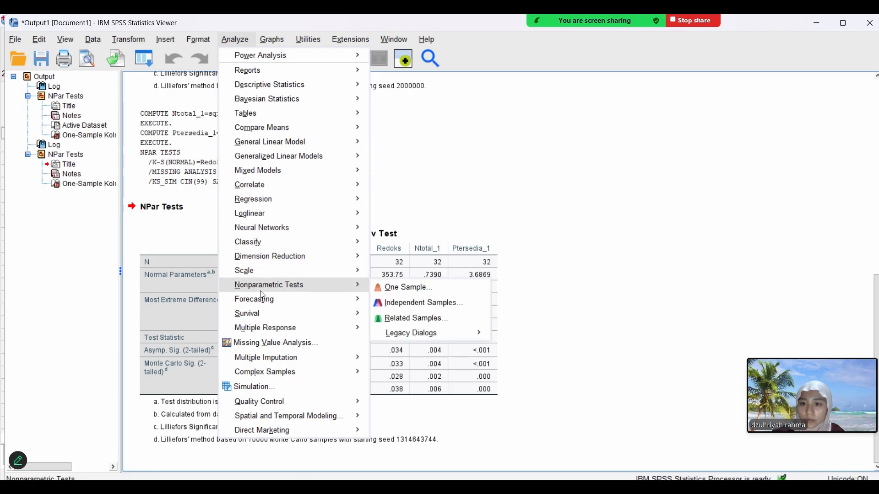
{"action": "left_click", "coordinate": [392, 304]}
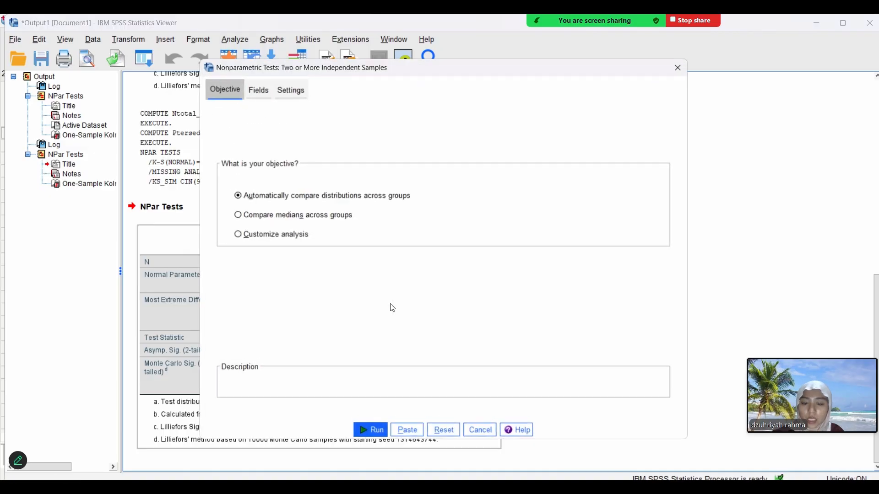
{"action": "left_click", "coordinate": [254, 85]}
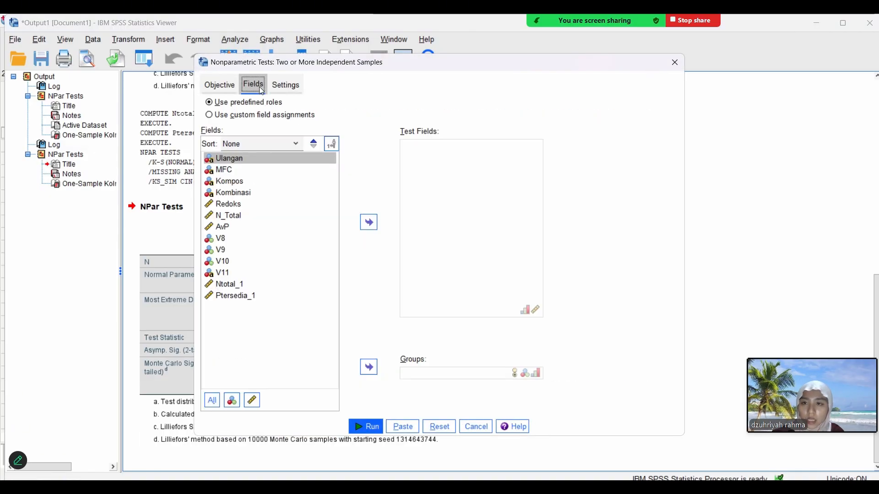
{"action": "left_click", "coordinate": [211, 116]}
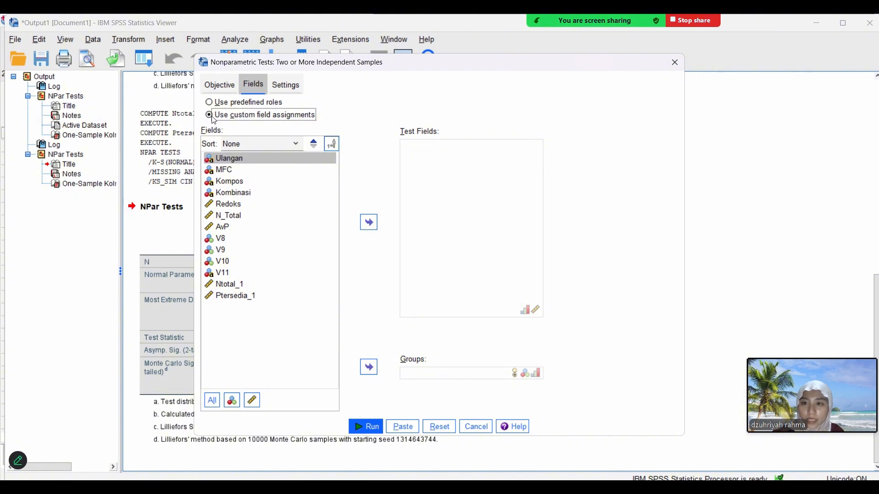
Step: Assign Redoks, Ntotal_1 and Ptersedia_1 as the test fields
{"action": "left_click", "coordinate": [235, 206]}
{"action": "left_click", "coordinate": [369, 223]}
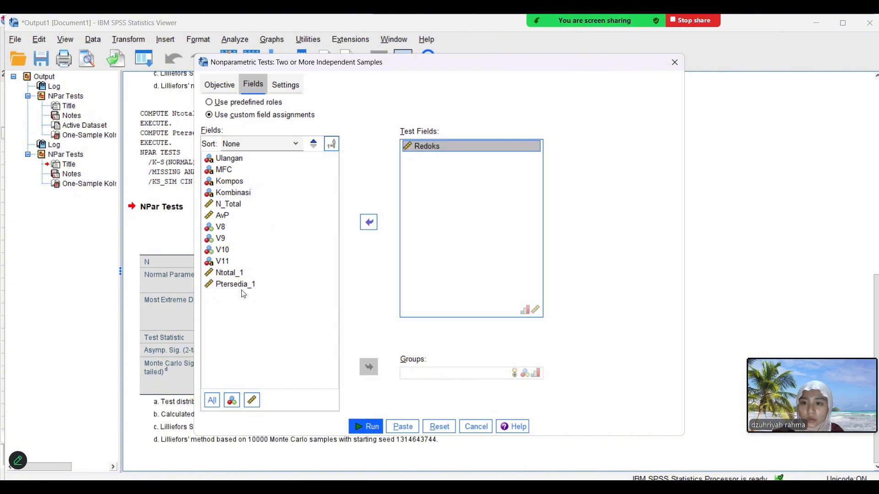
{"action": "left_click", "coordinate": [243, 273]}
{"action": "left_click", "coordinate": [369, 223]}
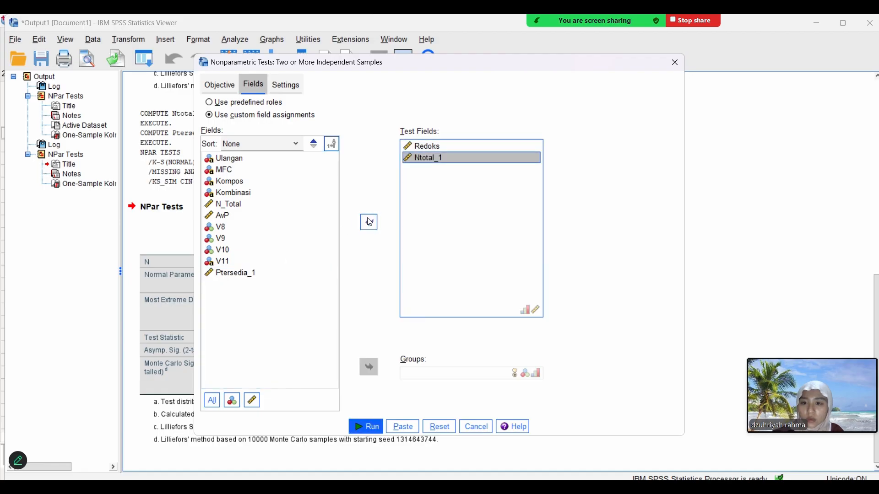
{"action": "left_click", "coordinate": [251, 273]}
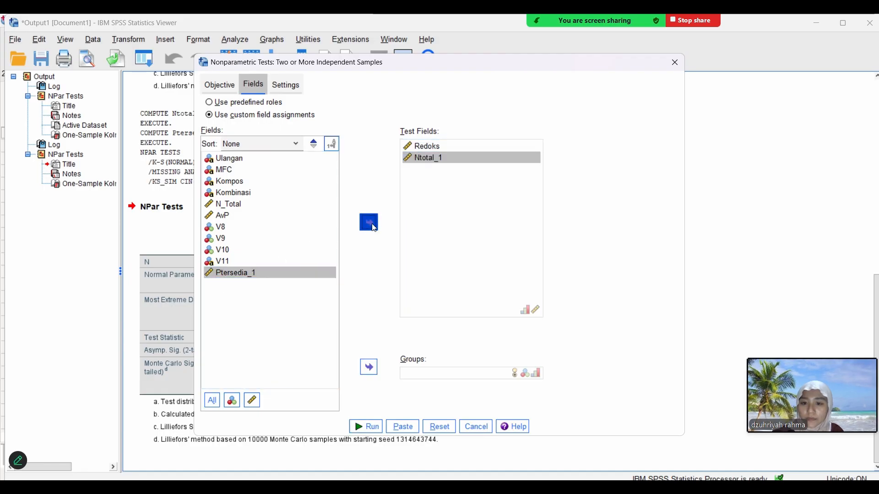
{"action": "left_click", "coordinate": [369, 223]}
Step: Use Kombinasi as the grouping field and run the independent-samples test
{"action": "left_click", "coordinate": [247, 192]}
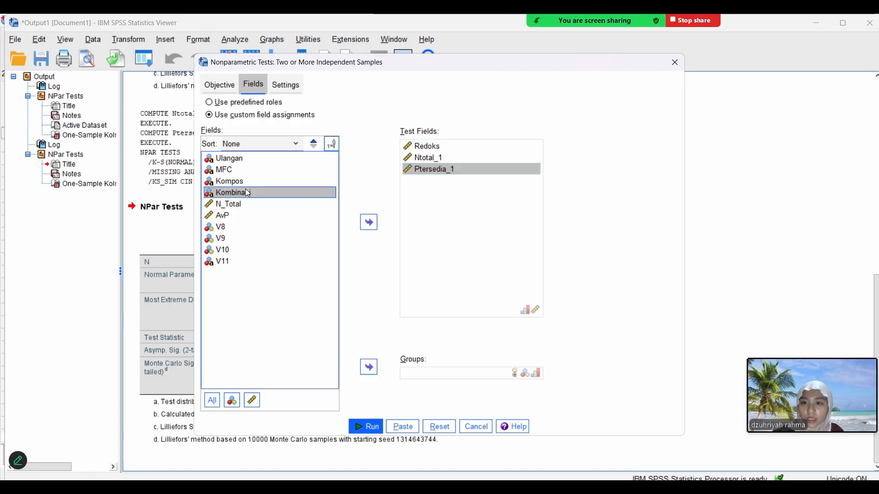
{"action": "left_click", "coordinate": [369, 367]}
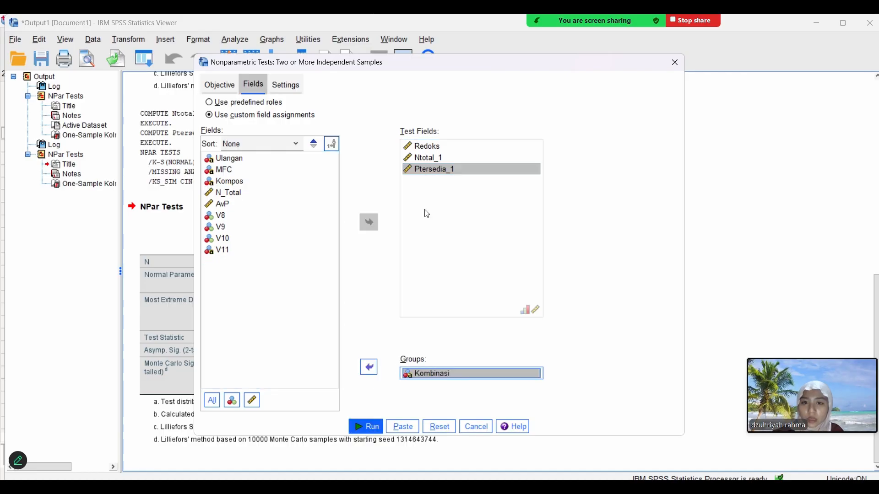
{"action": "left_click", "coordinate": [366, 426]}
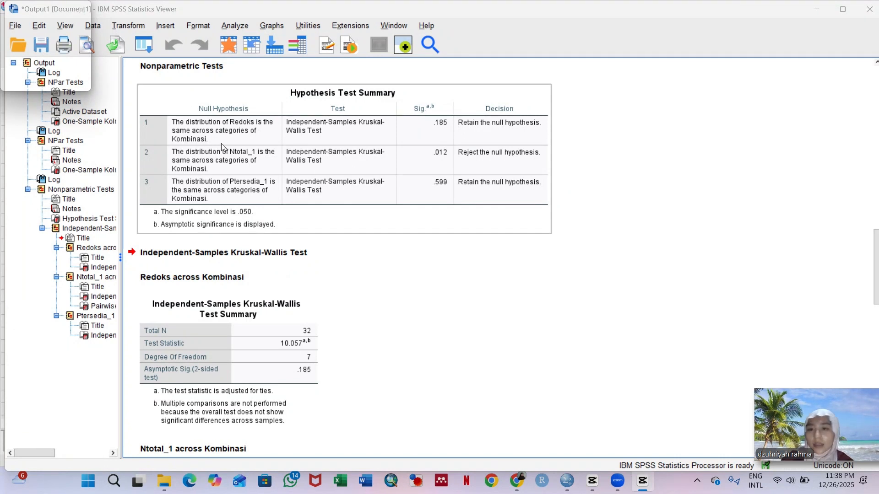
Step: Run a two-tailed Pearson bivariate correlation on Redoks, Ntotal_1 and Ptersedia_1 and view the correlation table
{"action": "left_click", "coordinate": [235, 29]}
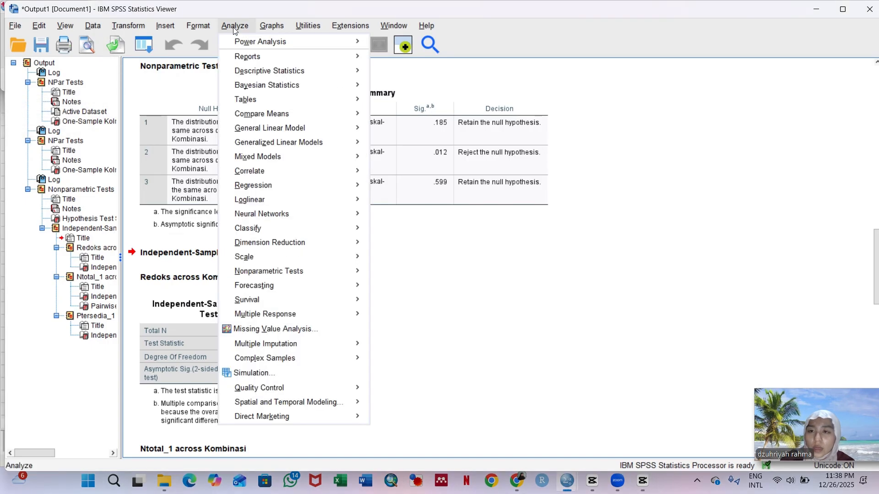
{"action": "mouse_move", "coordinate": [266, 173]}
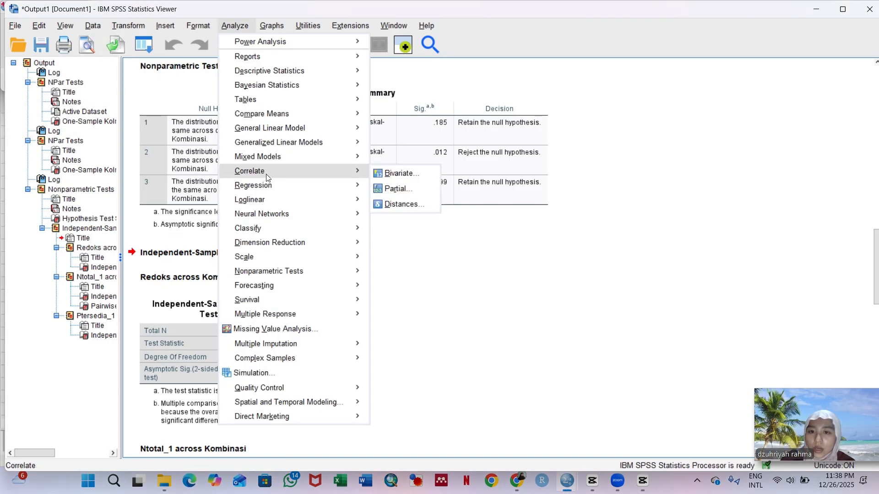
{"action": "left_click", "coordinate": [389, 177]}
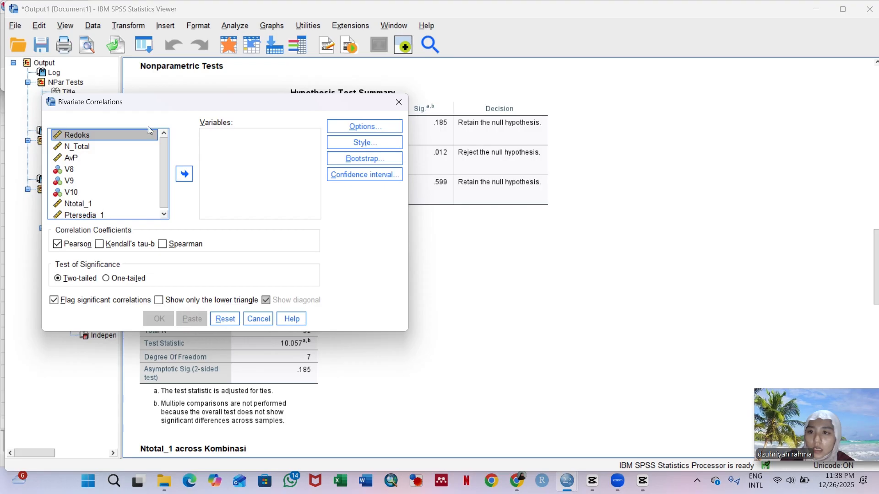
{"action": "left_click", "coordinate": [184, 174]}
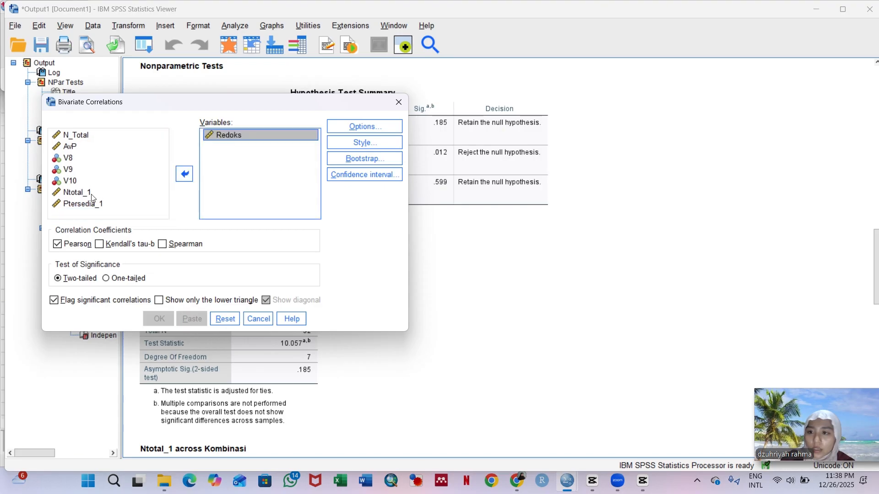
{"action": "left_click", "coordinate": [87, 196]}
{"action": "left_click", "coordinate": [184, 174]}
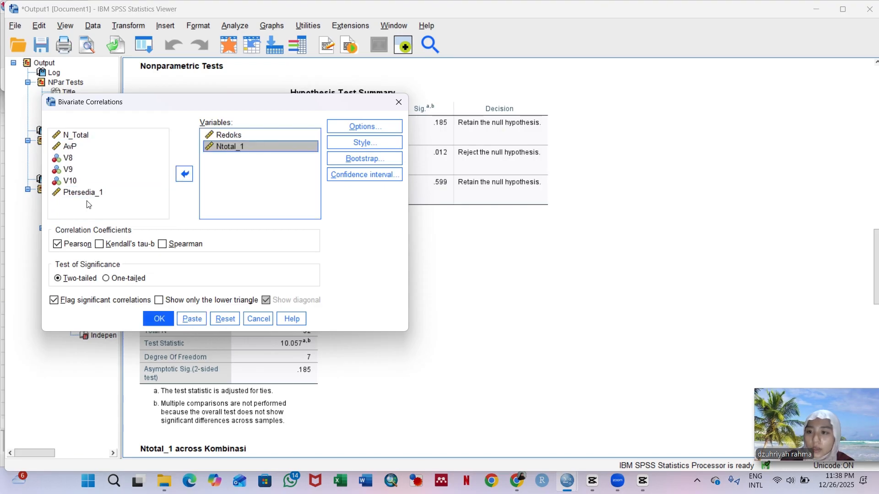
{"action": "left_click", "coordinate": [92, 192]}
{"action": "left_click", "coordinate": [184, 174]}
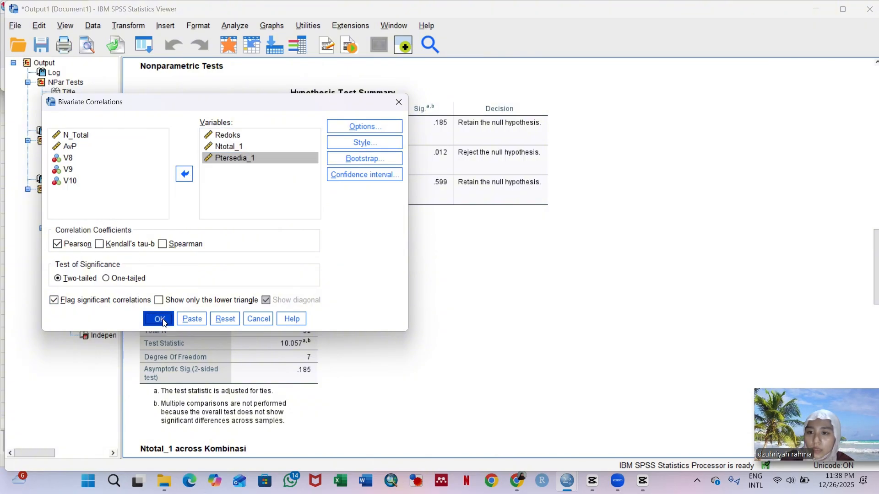
{"action": "left_click", "coordinate": [159, 319]}
{"action": "scroll", "coordinate": [436, 323], "scroll_direction": "down", "scroll_amount": 1}
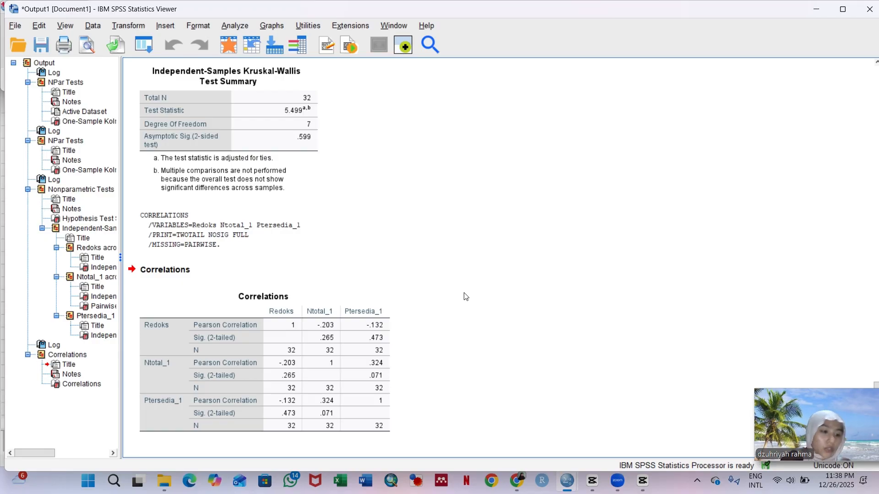
{"action": "left_click", "coordinate": [277, 323]}
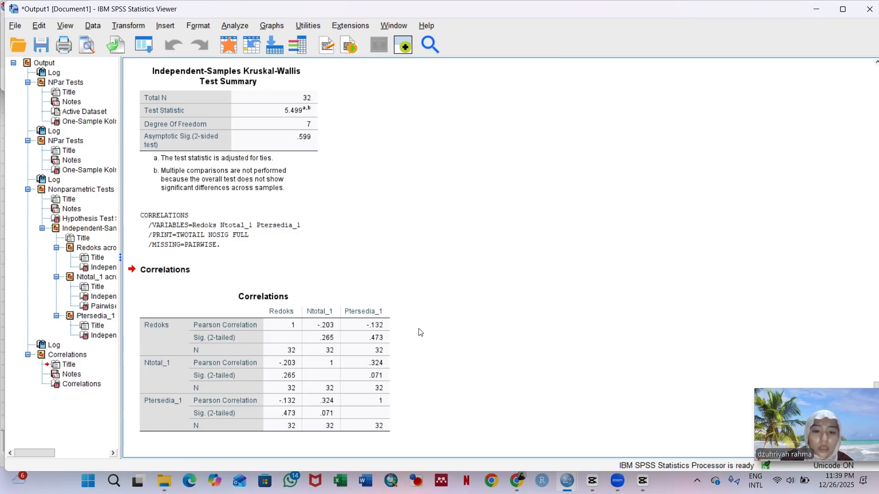
Step: Create a simple scatterplot with Ntotal_1 on the Y axis and Redoks on the X axis
{"action": "left_click", "coordinate": [270, 27]}
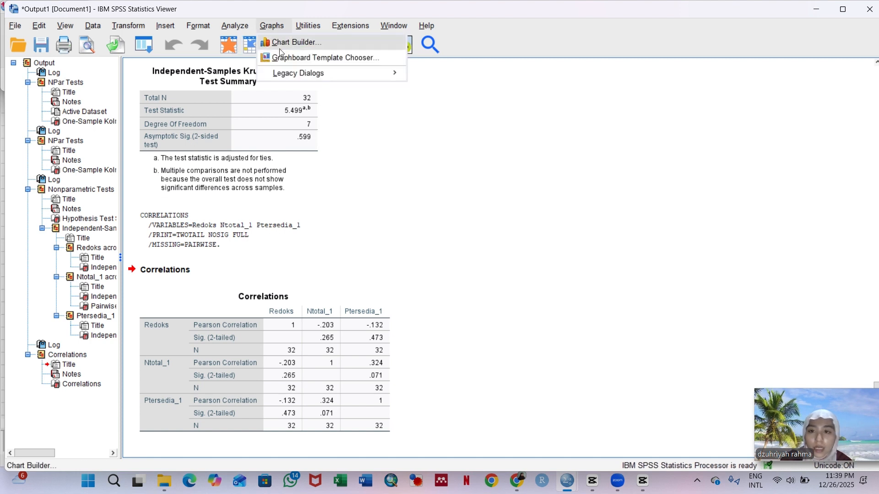
{"action": "mouse_move", "coordinate": [293, 77]}
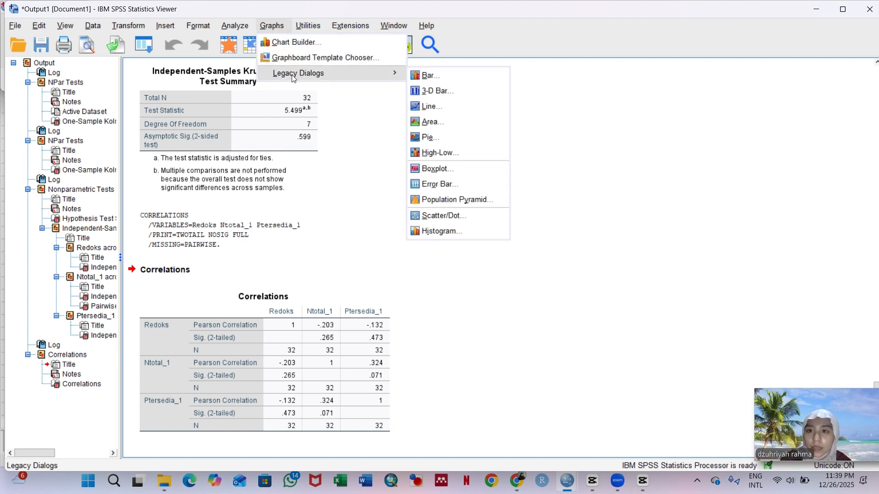
{"action": "left_click", "coordinate": [443, 216]}
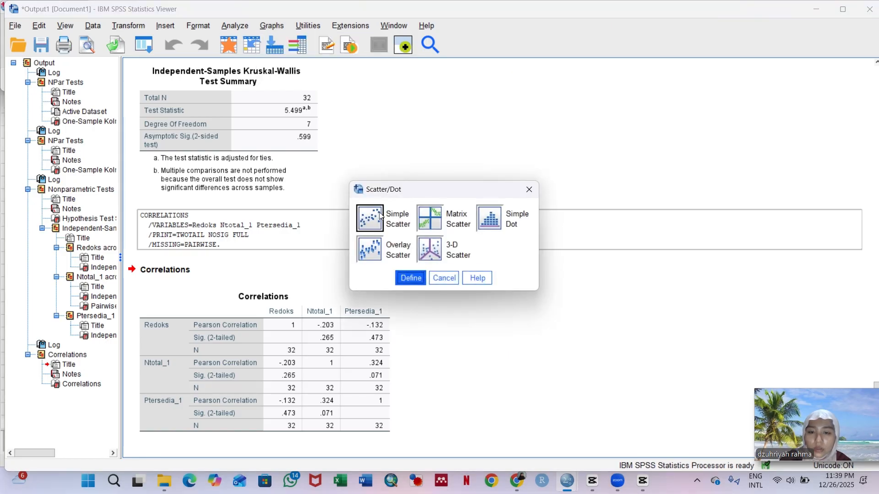
{"action": "left_click", "coordinate": [411, 279]}
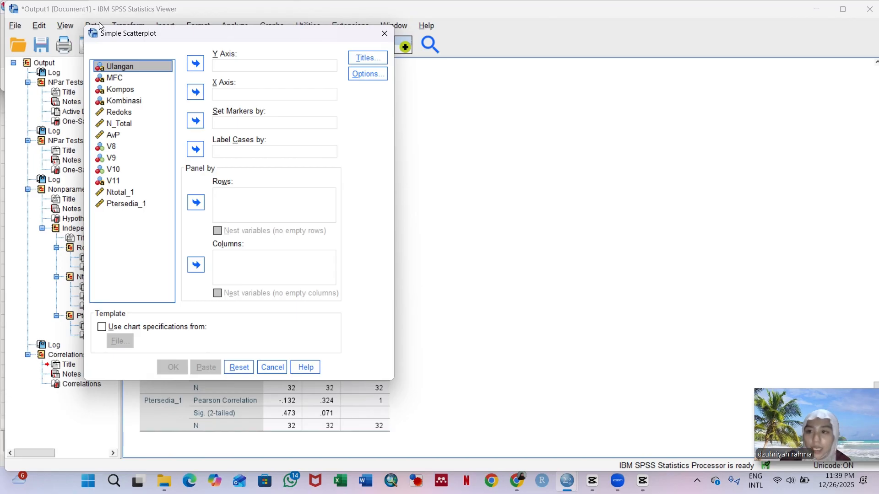
{"action": "left_click", "coordinate": [225, 70]}
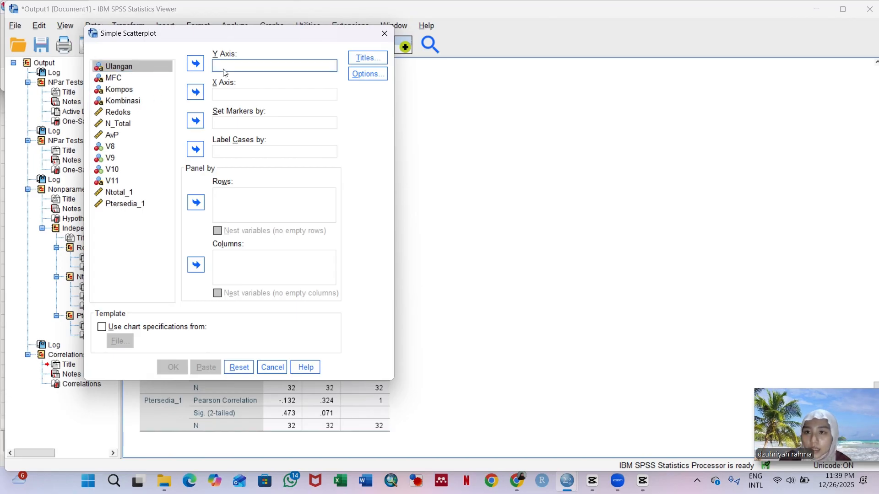
{"action": "left_click", "coordinate": [129, 194]}
{"action": "left_click", "coordinate": [196, 65]}
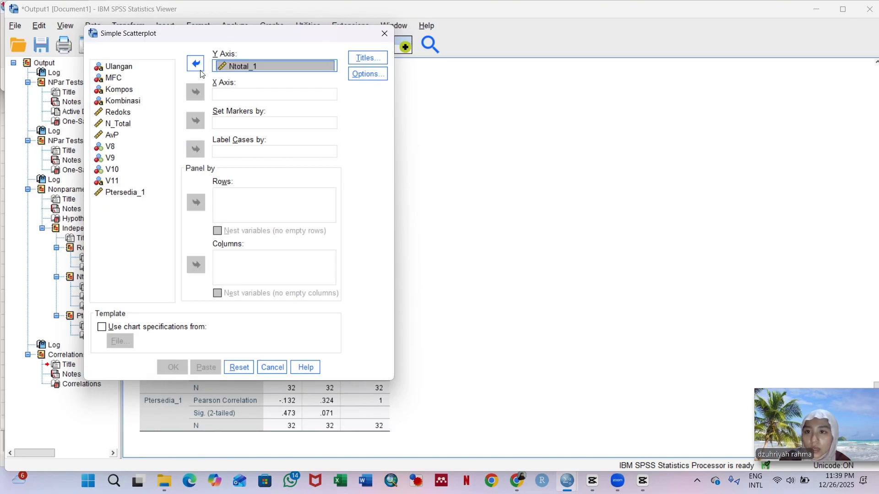
{"action": "left_click", "coordinate": [118, 113]}
{"action": "left_click", "coordinate": [194, 94]}
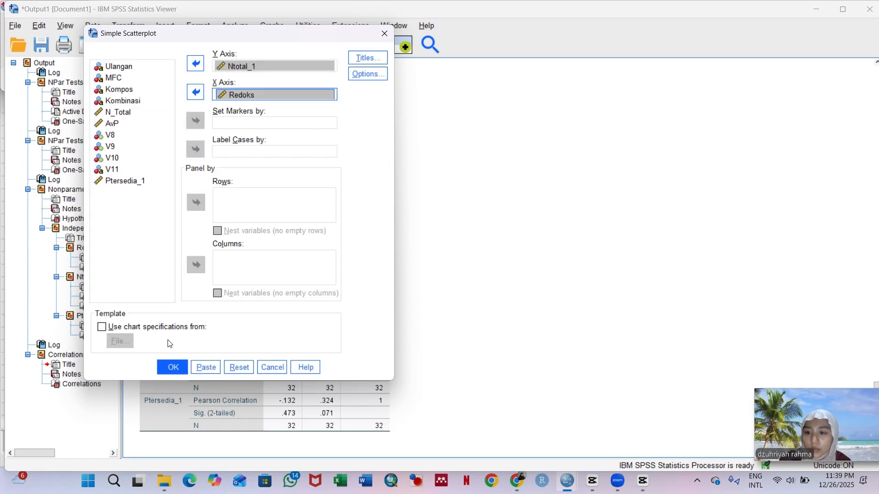
{"action": "left_click", "coordinate": [173, 368]}
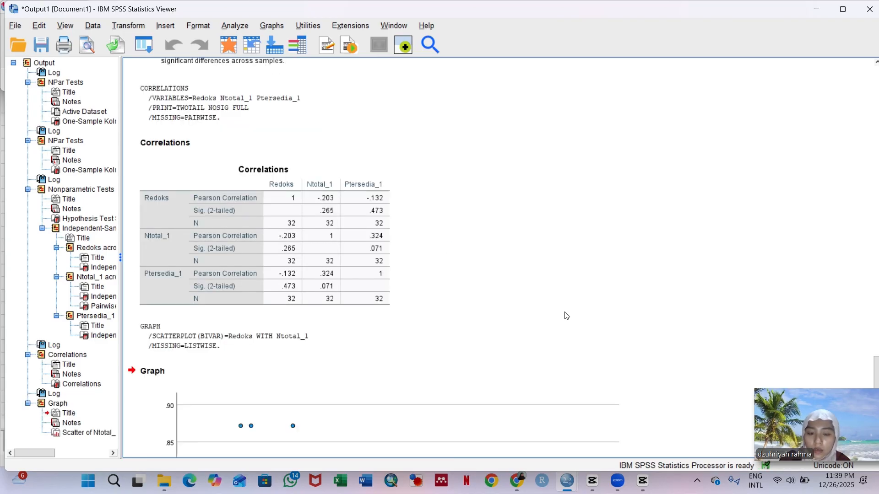
Step: Add a linear fit line at total, without confidence intervals, to the Ntotal_1 by Redoks scatterplot and minimize the chart editor
{"action": "scroll", "coordinate": [567, 315], "scroll_direction": "down", "scroll_amount": 5}
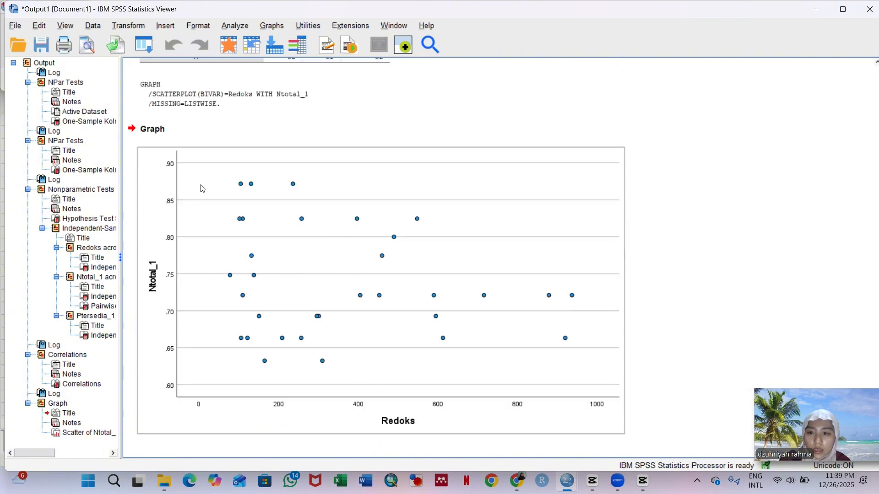
{"action": "left_click", "coordinate": [387, 290]}
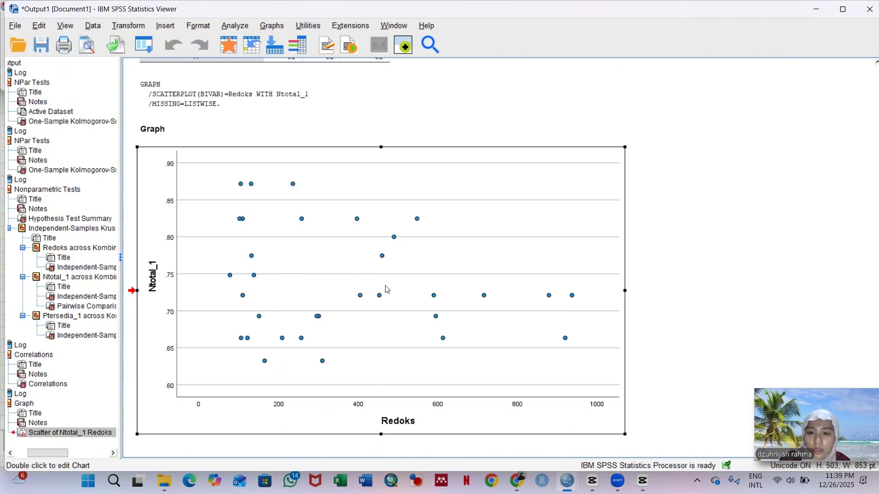
{"action": "double_click", "coordinate": [434, 248]}
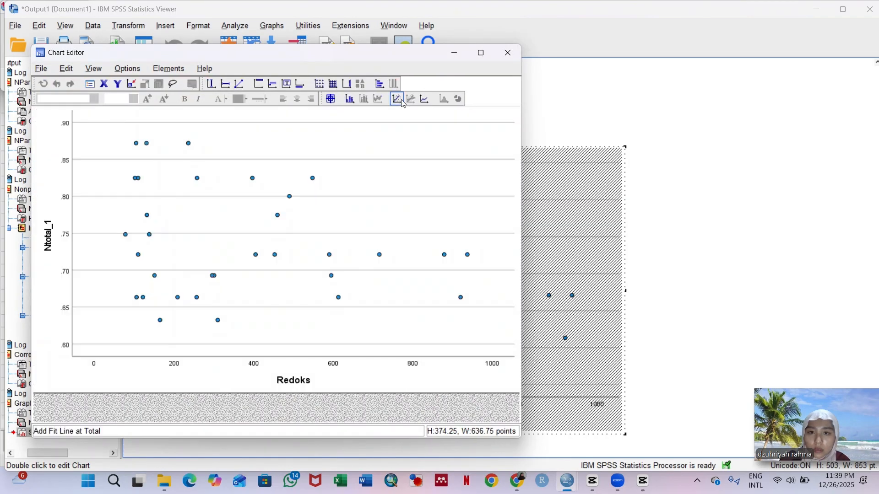
{"action": "left_click", "coordinate": [402, 102]}
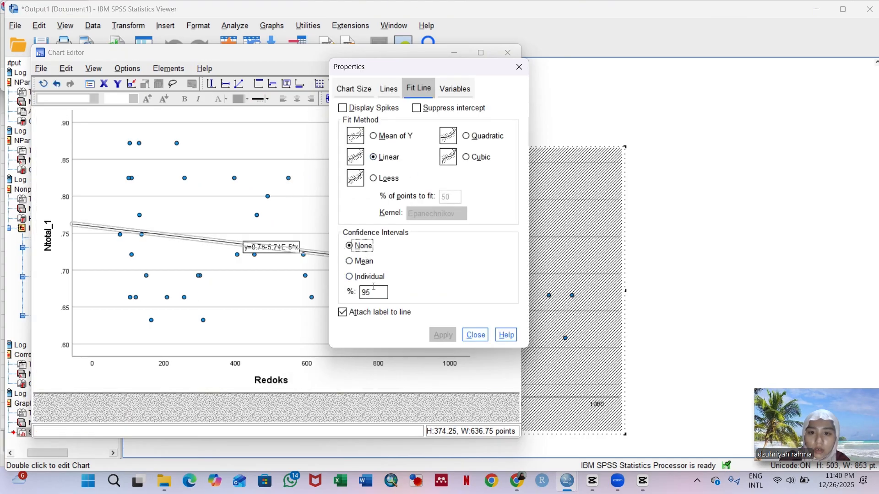
{"action": "left_click", "coordinate": [474, 335]}
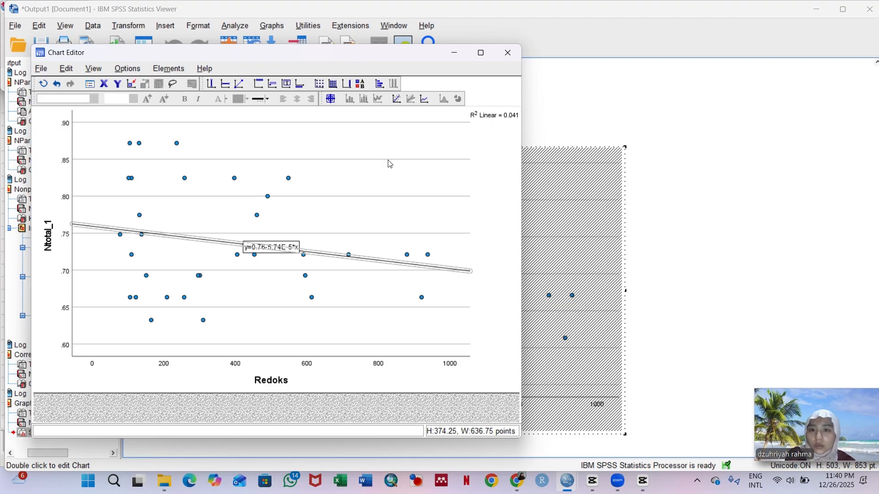
{"action": "left_click", "coordinate": [458, 54]}
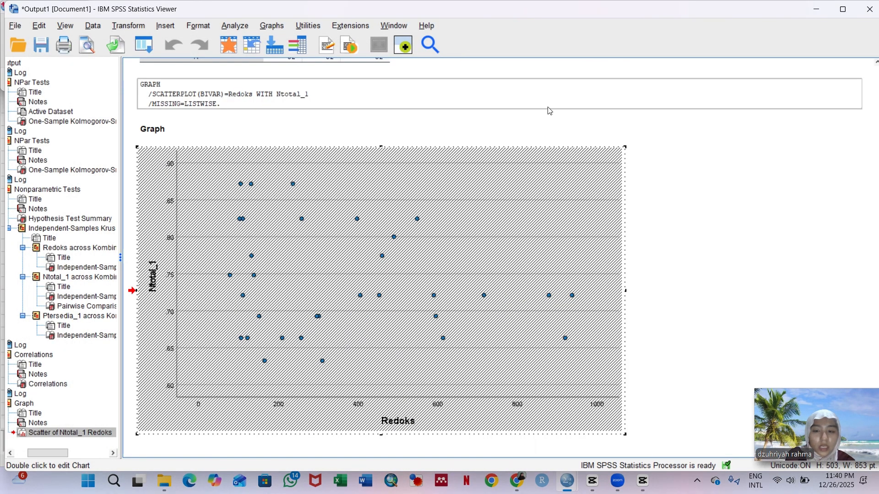
Step: Create another simple scatterplot, replacing Ntotal_1 with Ptersedia_1 on the Y axis and keeping Redoks on the X axis
{"action": "left_click", "coordinate": [272, 26]}
{"action": "mouse_move", "coordinate": [307, 73]}
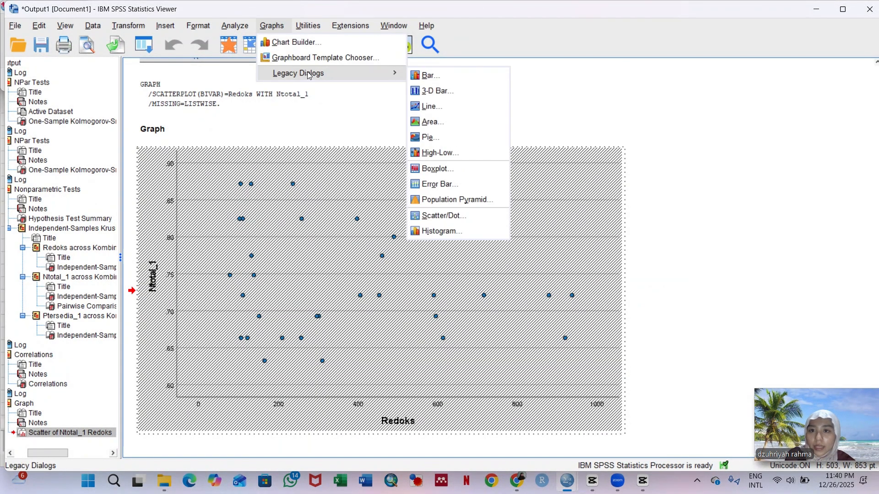
{"action": "left_click", "coordinate": [449, 216]}
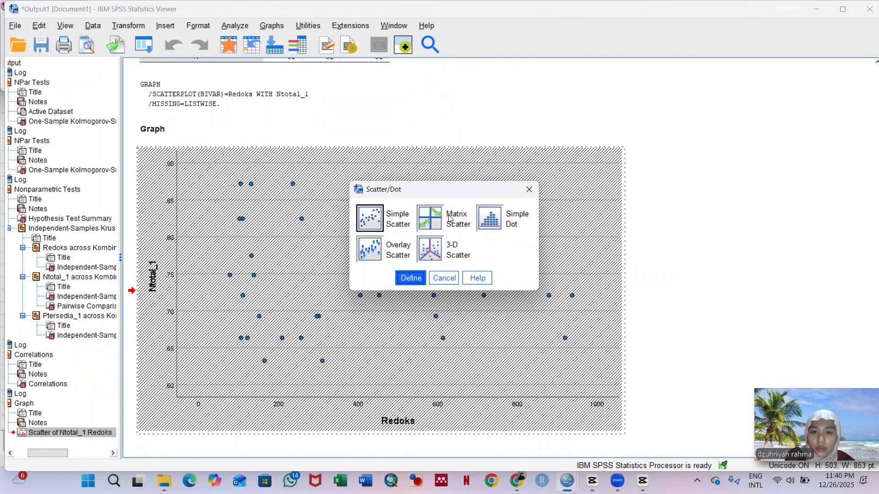
{"action": "left_click", "coordinate": [410, 278]}
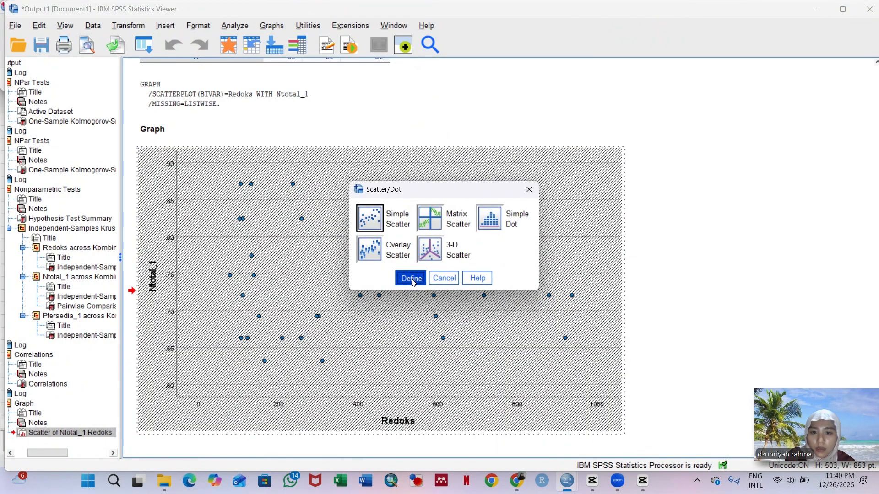
{"action": "left_click", "coordinate": [254, 68]}
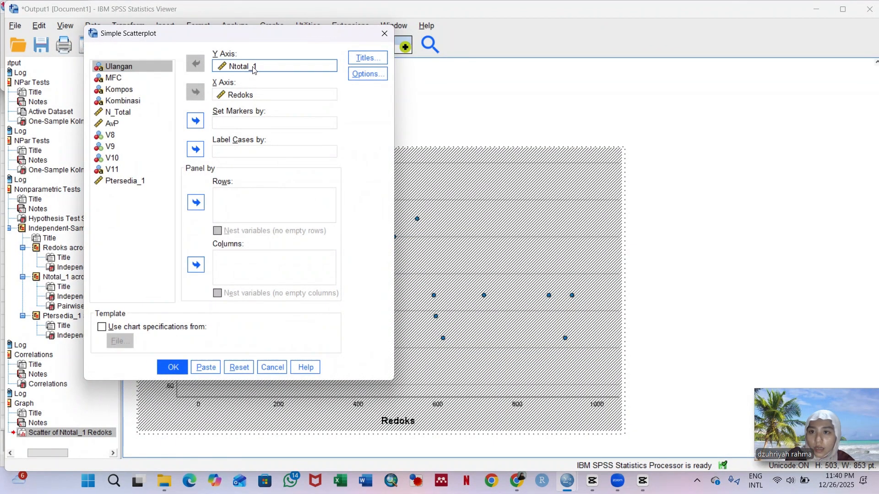
{"action": "left_click", "coordinate": [196, 64]}
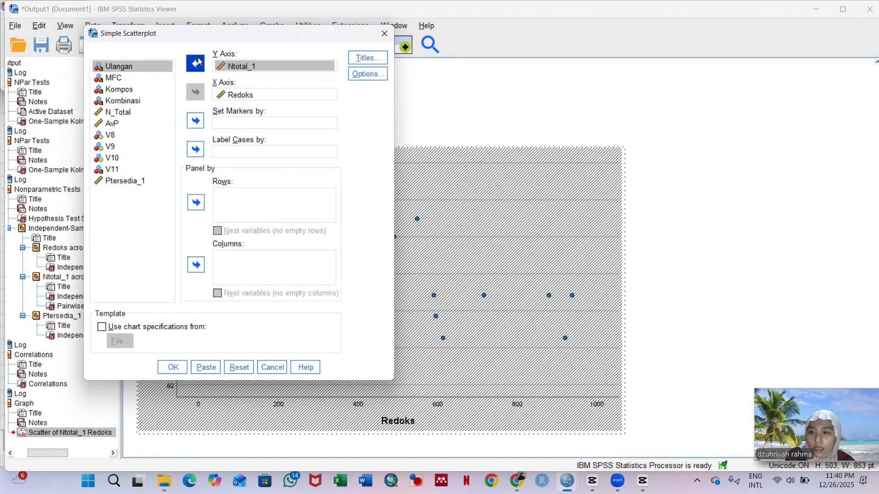
{"action": "left_click", "coordinate": [145, 194]}
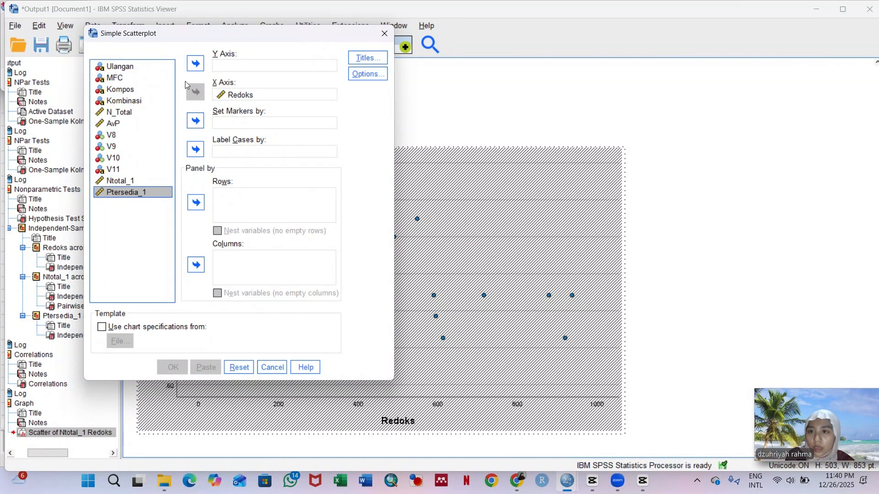
{"action": "left_click", "coordinate": [196, 64]}
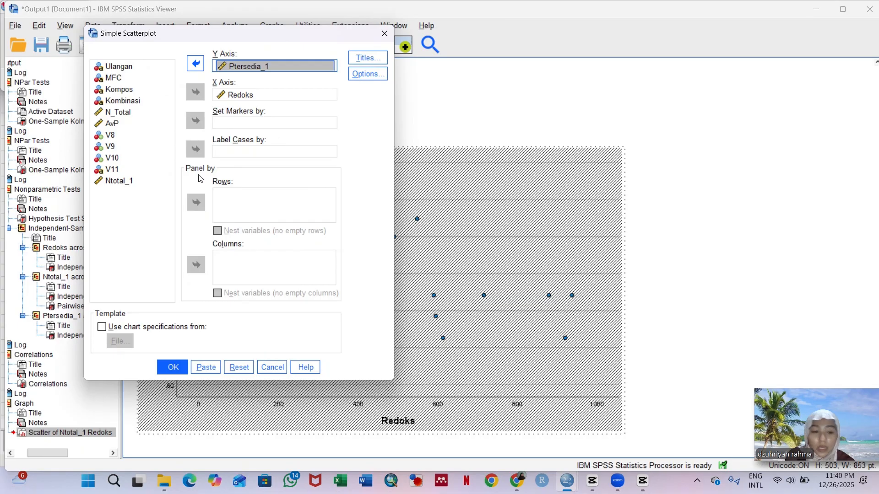
{"action": "left_click", "coordinate": [181, 368]}
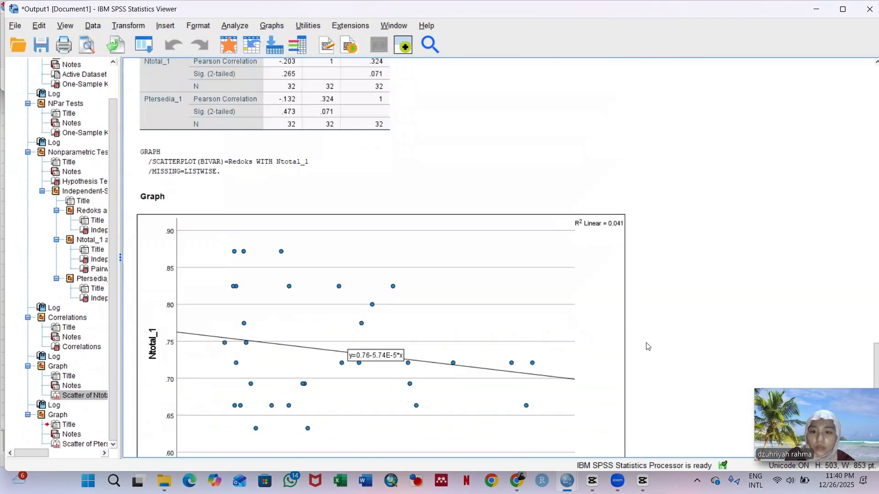
Step: Add a linear fit line at total, without confidence intervals, to the Ptersedia_1 by Redoks scatterplot and minimize the chart editor
{"action": "scroll", "coordinate": [647, 346], "scroll_direction": "down", "scroll_amount": 10}
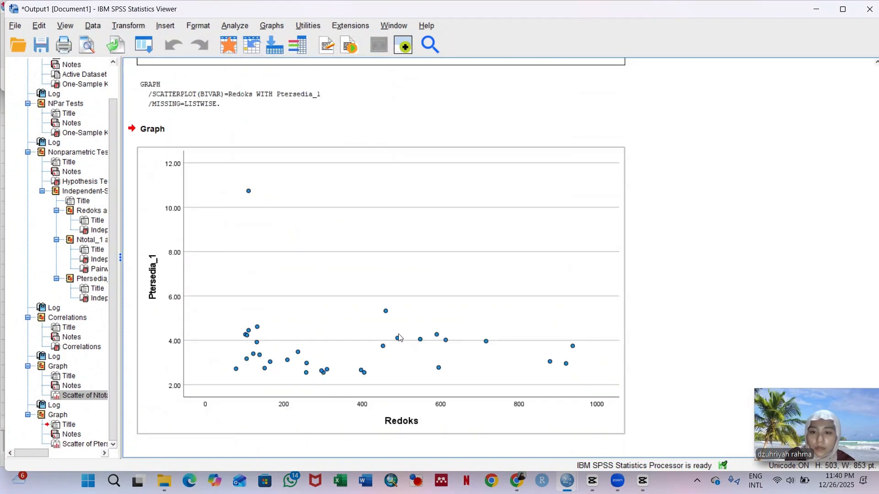
{"action": "left_click", "coordinate": [409, 315]}
{"action": "double_click", "coordinate": [409, 315]}
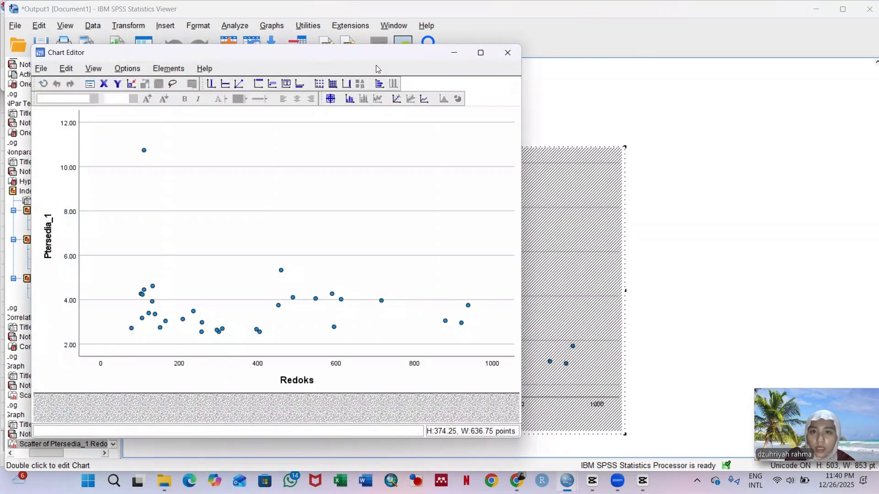
{"action": "left_click", "coordinate": [399, 103]}
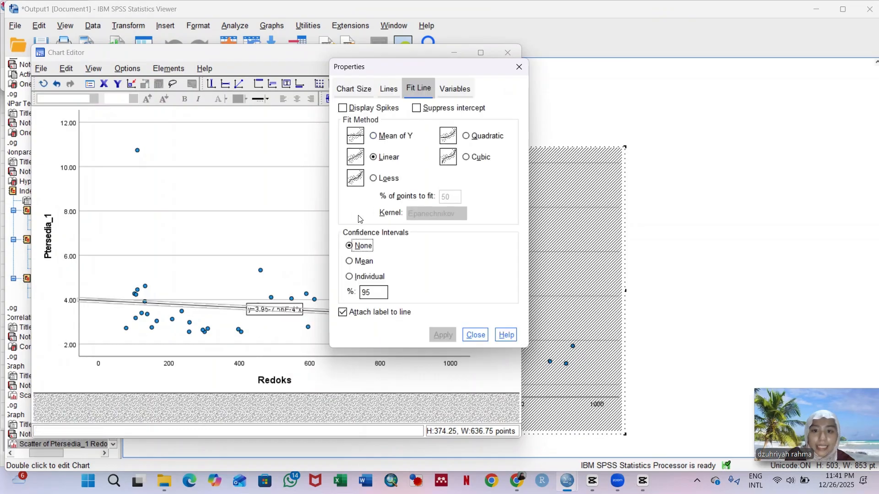
{"action": "left_click", "coordinate": [476, 335]}
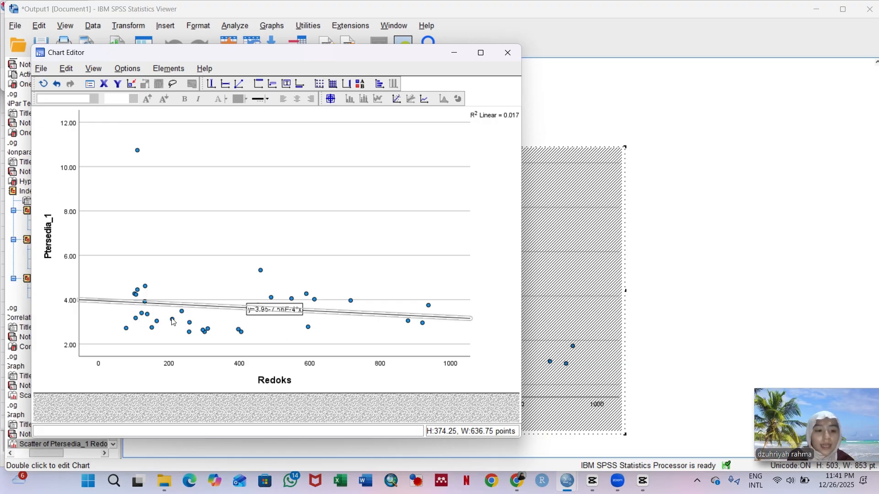
{"action": "left_click", "coordinate": [455, 54]}
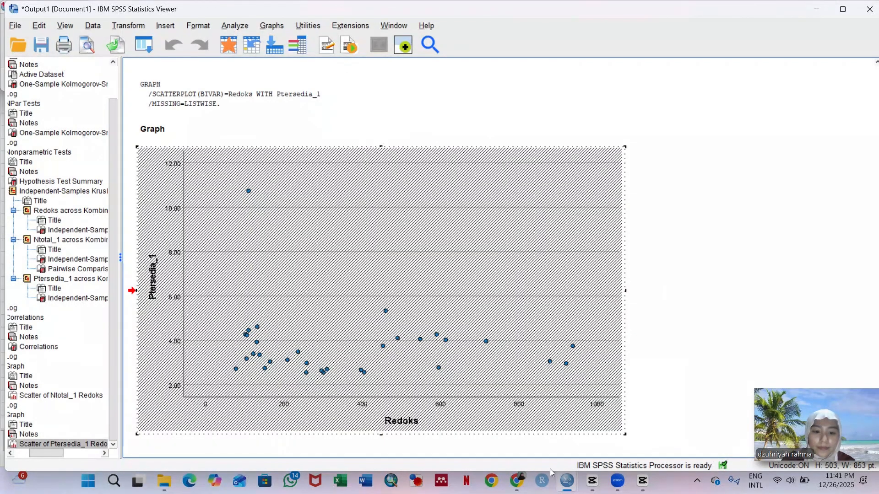
Step: Switch to RStudio and create a new blank R script
{"action": "left_click", "coordinate": [568, 478]}
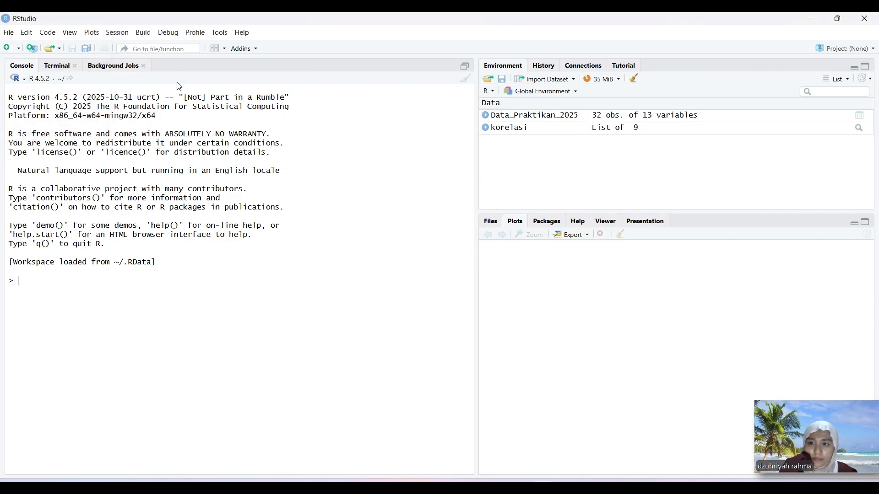
{"action": "left_click", "coordinate": [13, 35]}
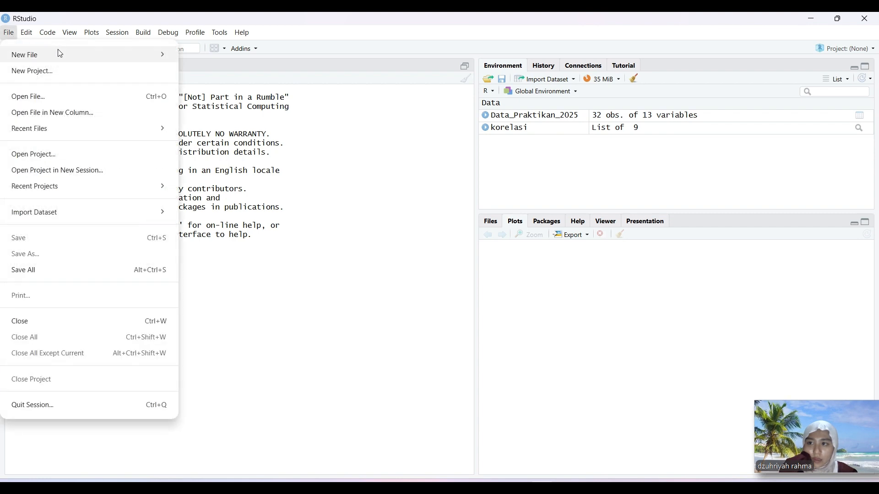
{"action": "mouse_move", "coordinate": [59, 54]}
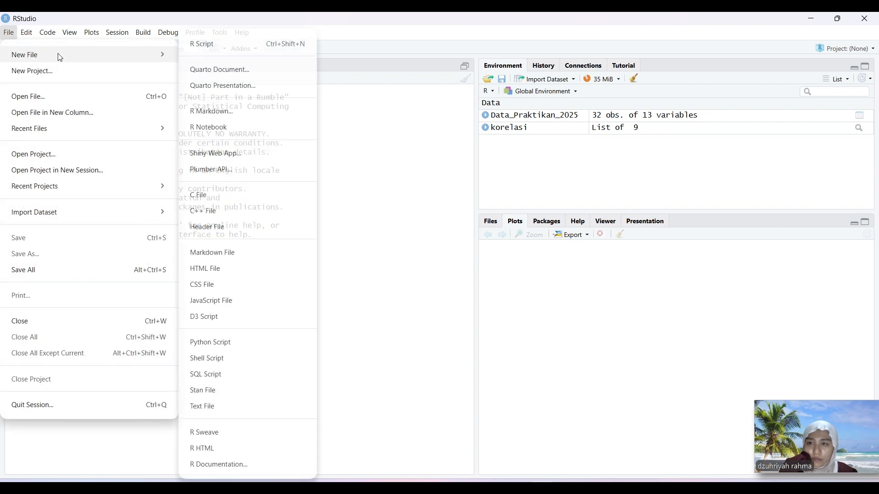
{"action": "left_click", "coordinate": [218, 48]}
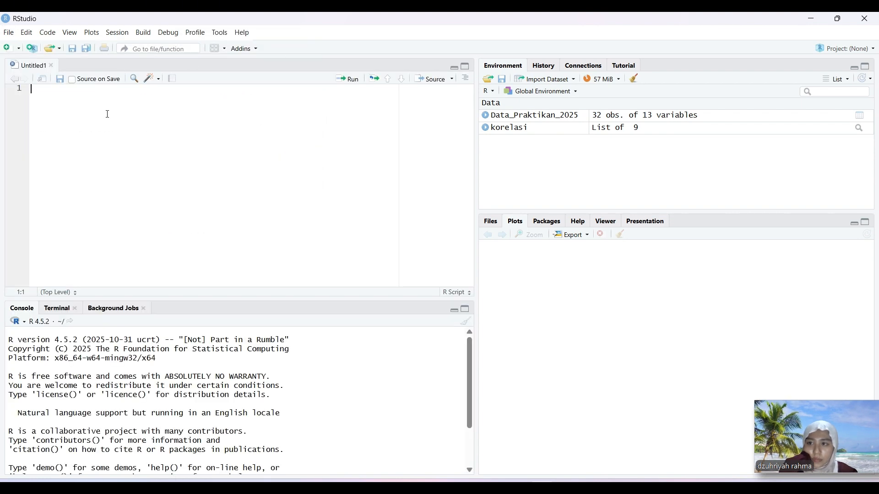
Step: Import the Excel workbook Data_Praktikan_2025 from the Documents folder as a dataset
{"action": "left_click", "coordinate": [544, 80]}
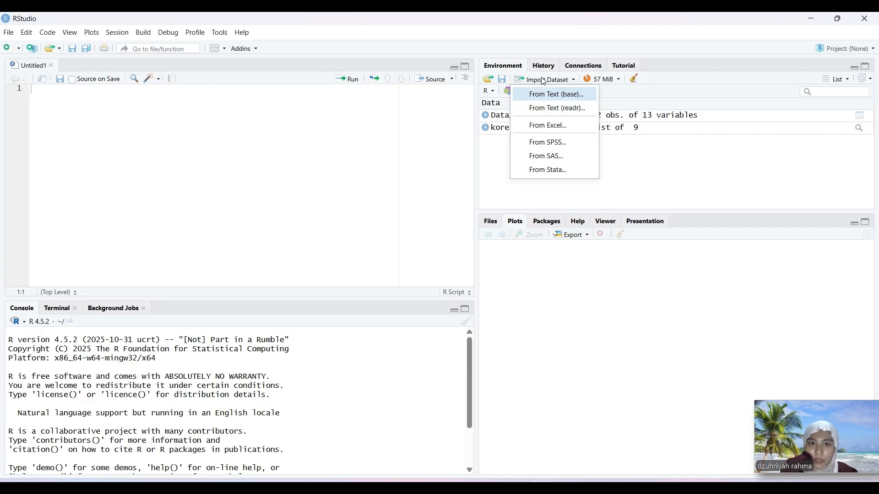
{"action": "left_click", "coordinate": [546, 126]}
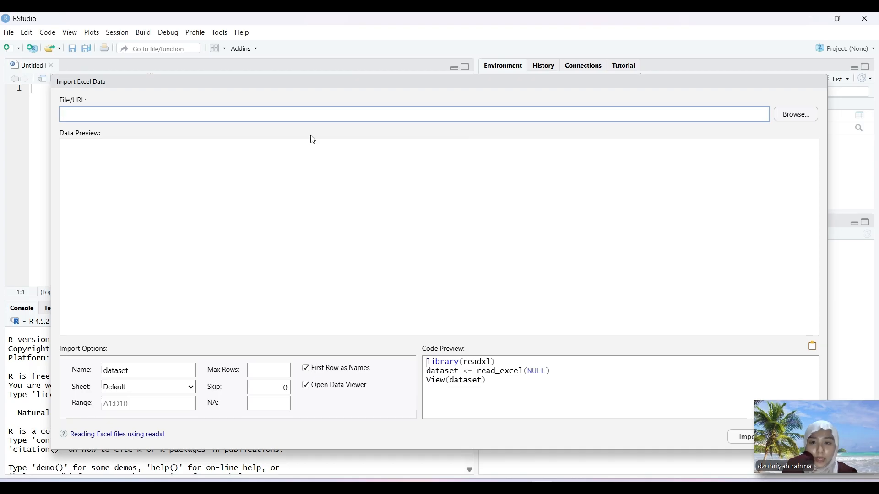
{"action": "left_click", "coordinate": [781, 121]}
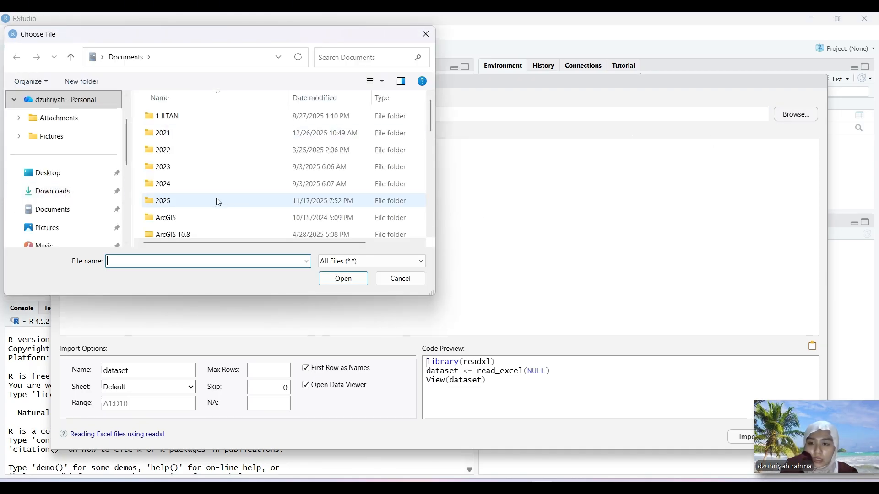
{"action": "scroll", "coordinate": [219, 202], "scroll_direction": "down", "scroll_amount": 10}
{"action": "scroll", "coordinate": [219, 202], "scroll_direction": "up", "scroll_amount": 2}
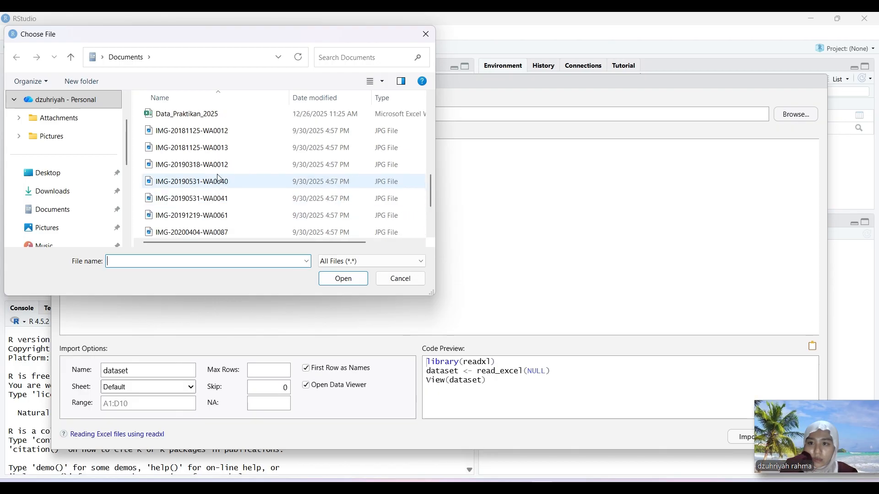
{"action": "left_click", "coordinate": [243, 114]}
{"action": "left_click", "coordinate": [340, 280]}
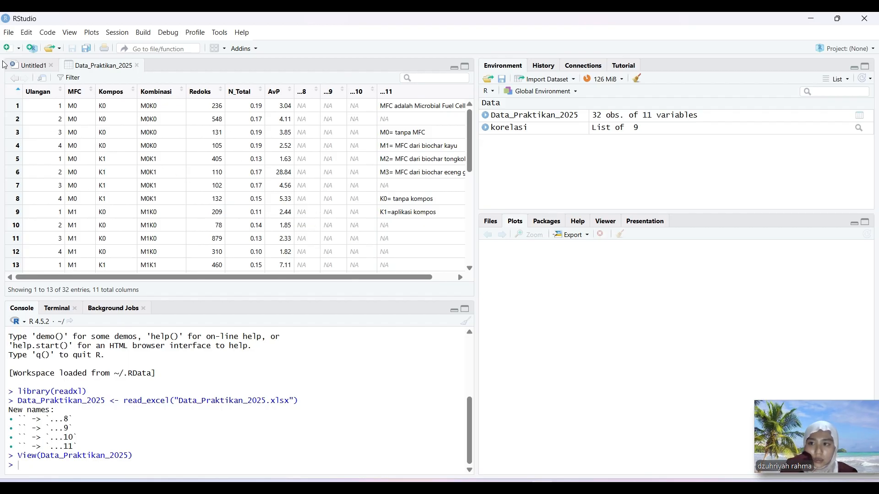
Step: Write library(doebioresearch) on the first line of the untitled script
{"action": "left_click", "coordinate": [32, 67]}
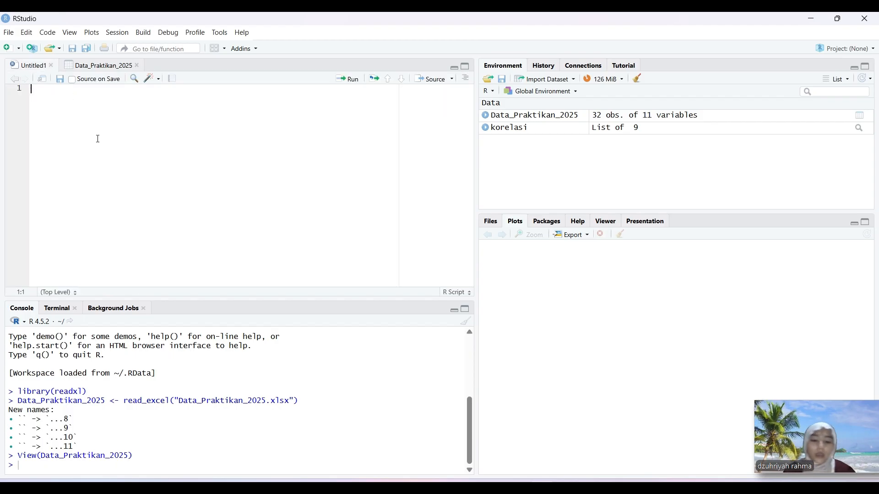
{"action": "type", "text": "librar"}
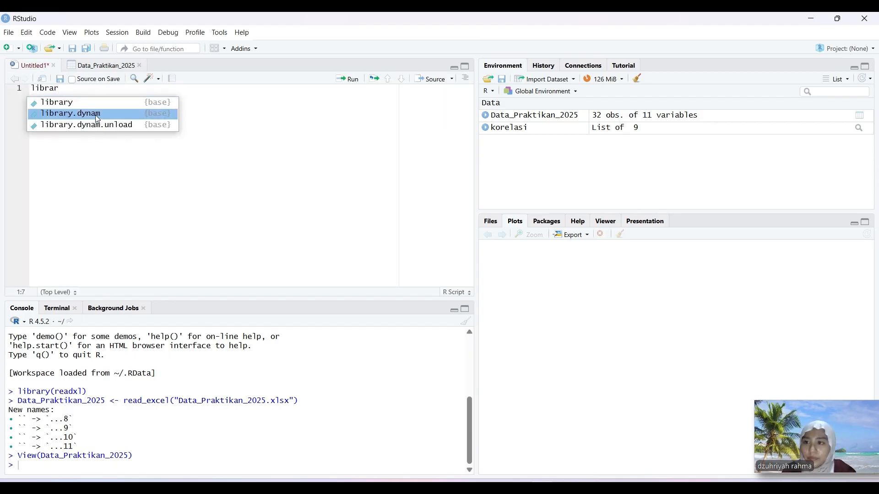
{"action": "left_click", "coordinate": [97, 102]}
{"action": "type", "text": "deo"}
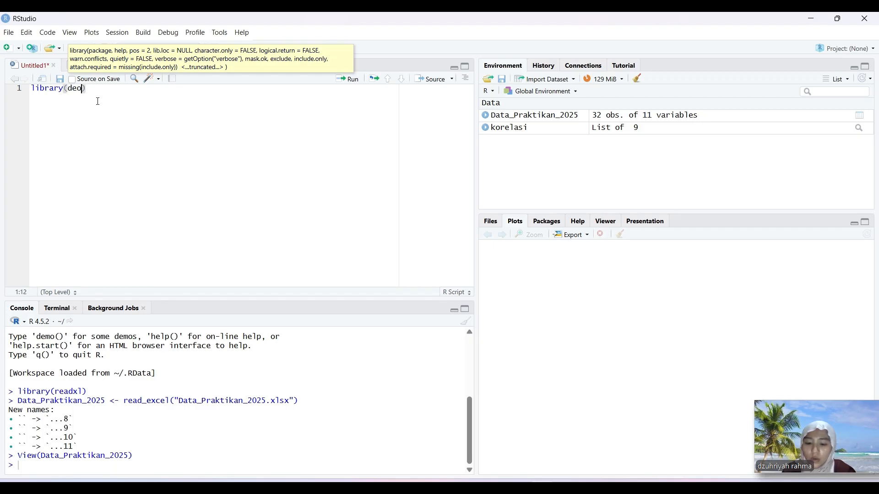
{"action": "type", "text": "be"}
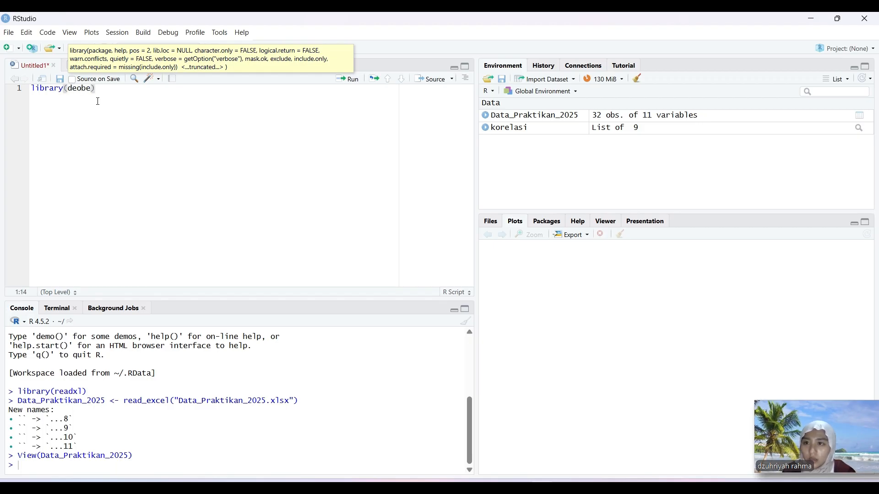
{"action": "key", "text": "BackSpace"}
{"action": "key", "text": "BackSpace"}
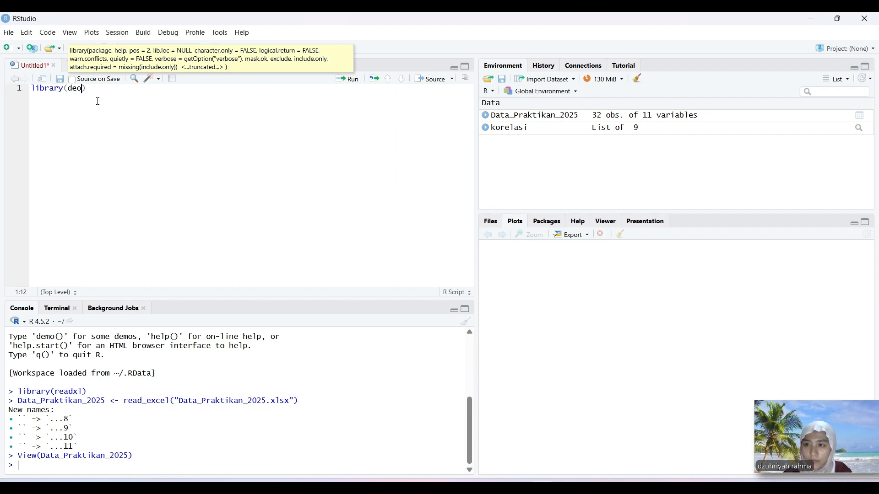
{"action": "key", "text": "BackSpace"}
{"action": "key", "text": "BackSpace"}
{"action": "type", "text": "oe"}
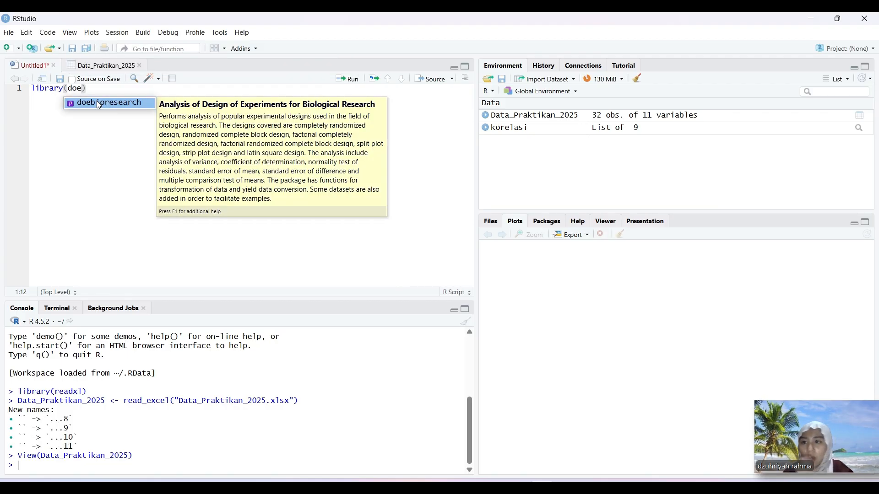
{"action": "left_click", "coordinate": [97, 102]}
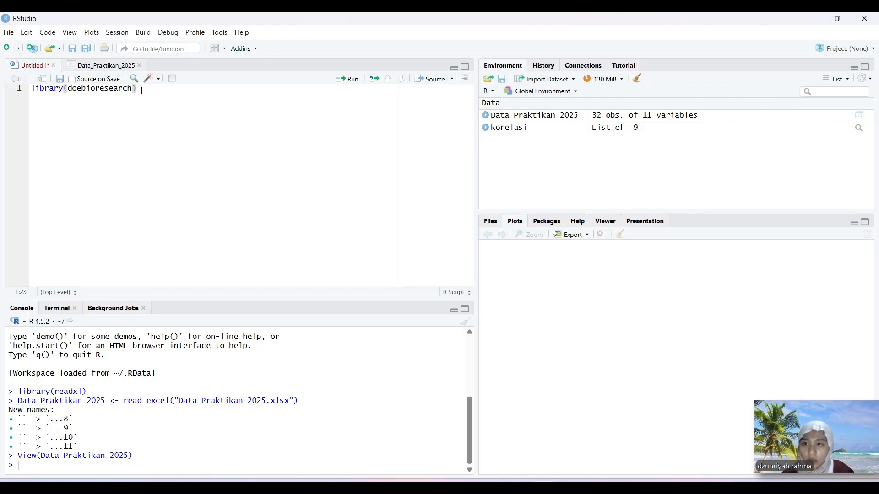
Step: Add library(nortest) on the second line of the script and run that line
{"action": "key", "text": "Return"}
{"action": "type", "text": "library"}
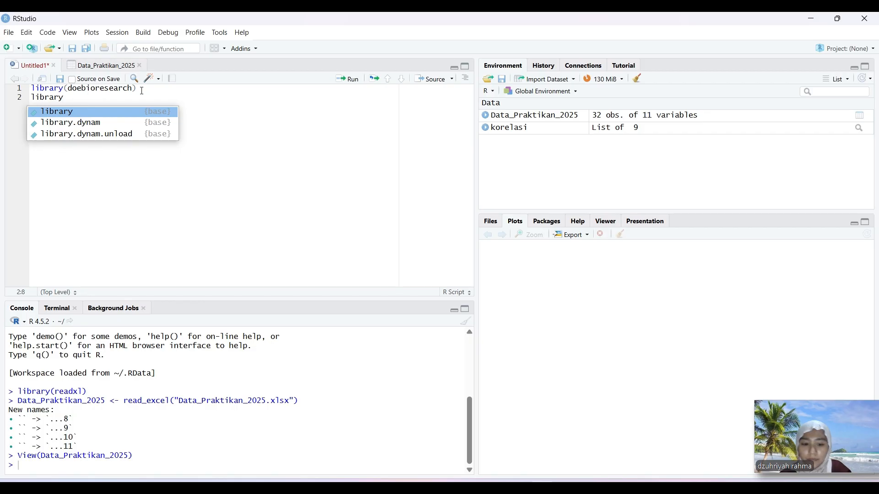
{"action": "left_click", "coordinate": [123, 112]}
{"action": "type", "text": "nort"}
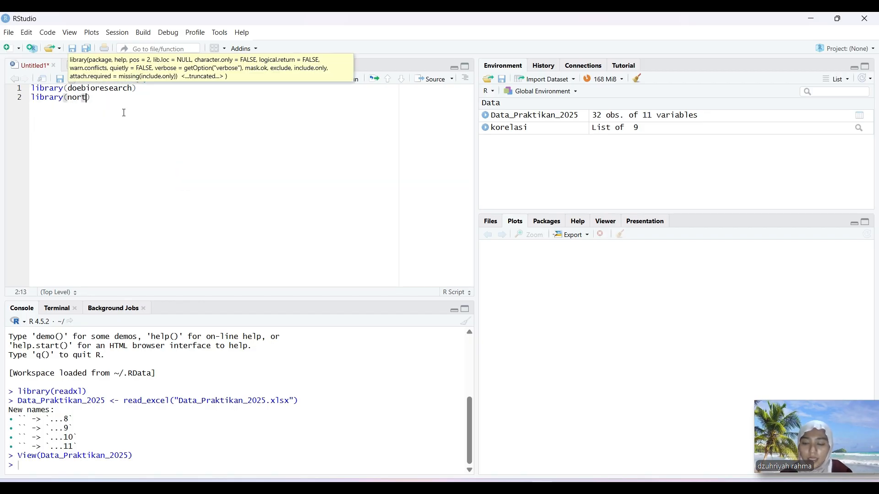
{"action": "left_click", "coordinate": [112, 113]}
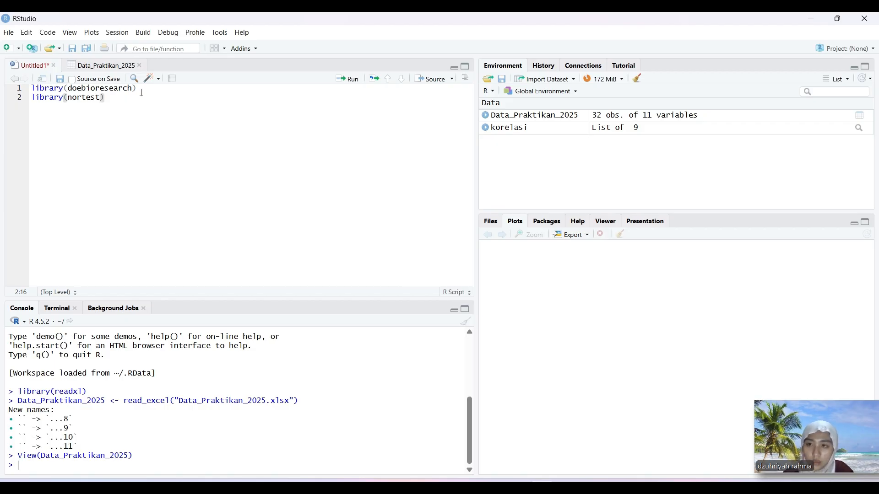
{"action": "left_click", "coordinate": [346, 78]}
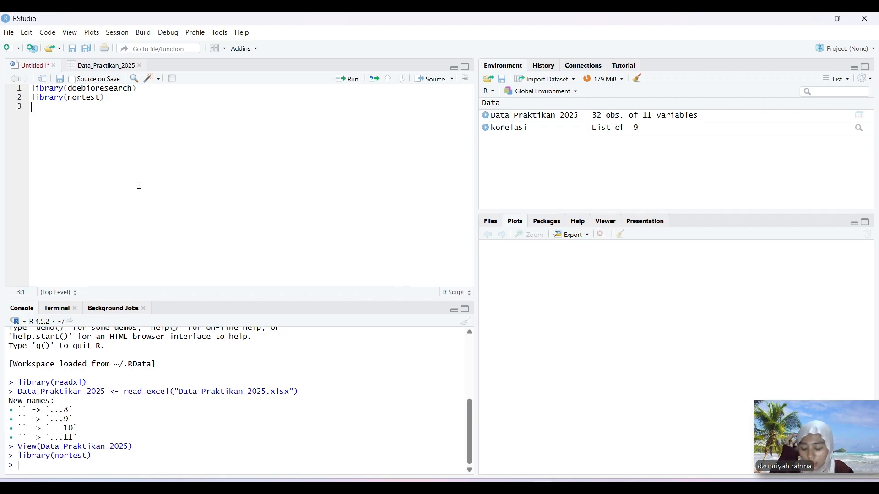
Step: Add lillie.test(Data_Praktikan_2025$Redoks) on line 3 and run it to test Redoks for normality
{"action": "type", "text": "lilli"}
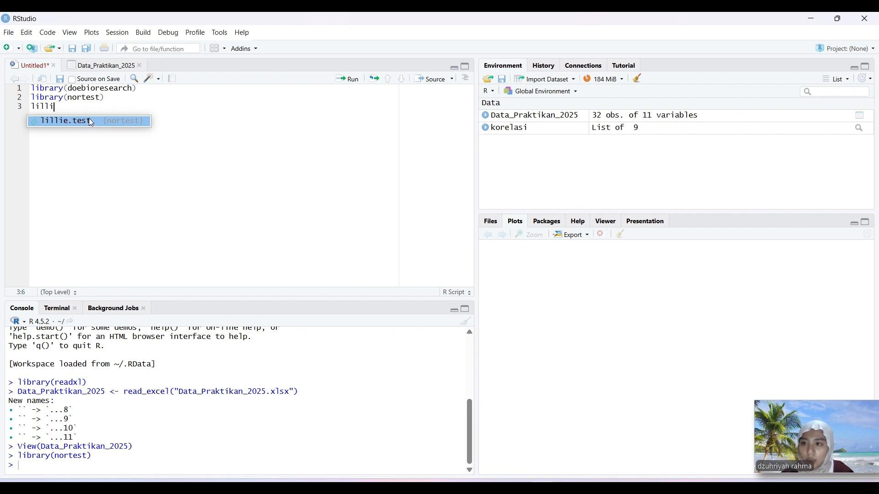
{"action": "left_click", "coordinate": [92, 122]}
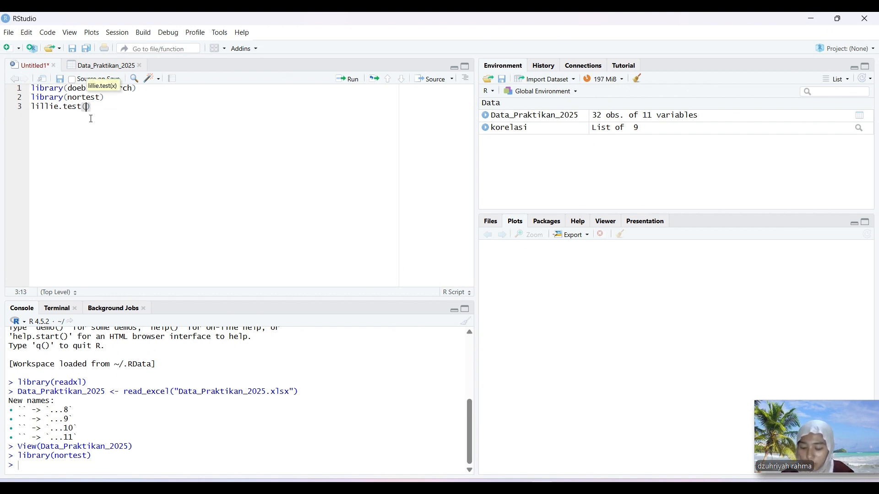
{"action": "type", "text": "data"}
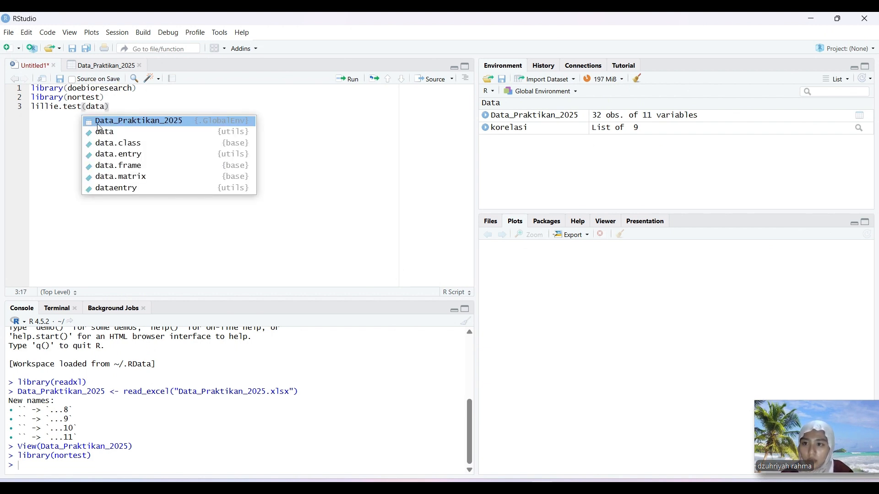
{"action": "left_click", "coordinate": [107, 122]}
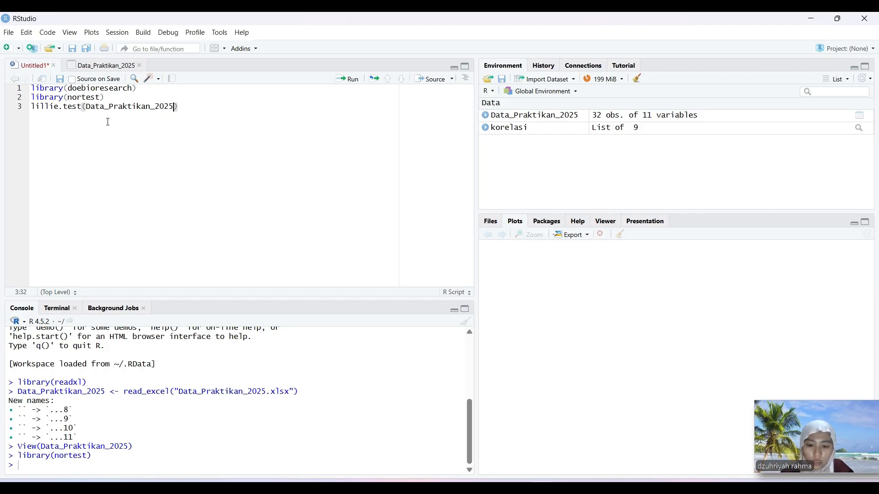
{"action": "type", "text": "$"}
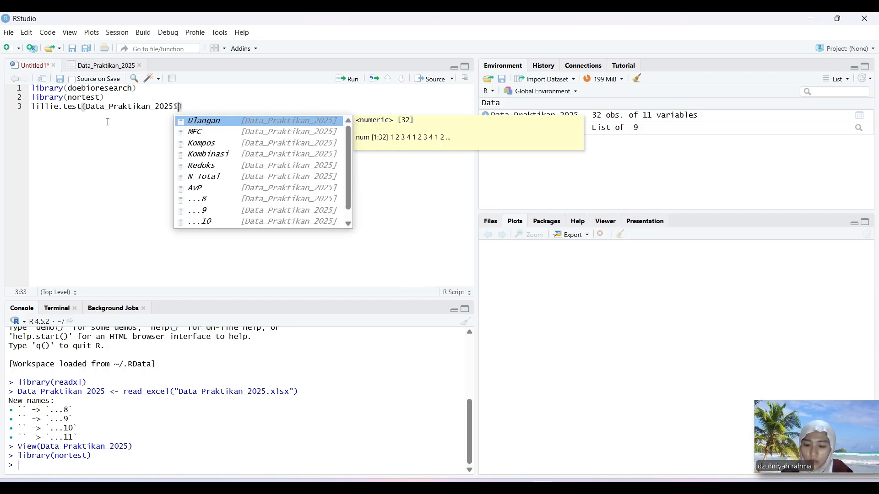
{"action": "type", "text": "redok"}
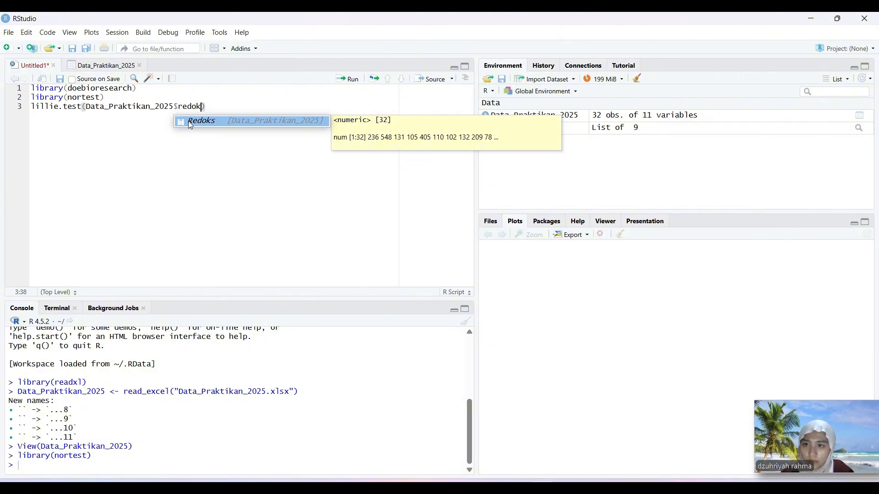
{"action": "left_click", "coordinate": [189, 121]}
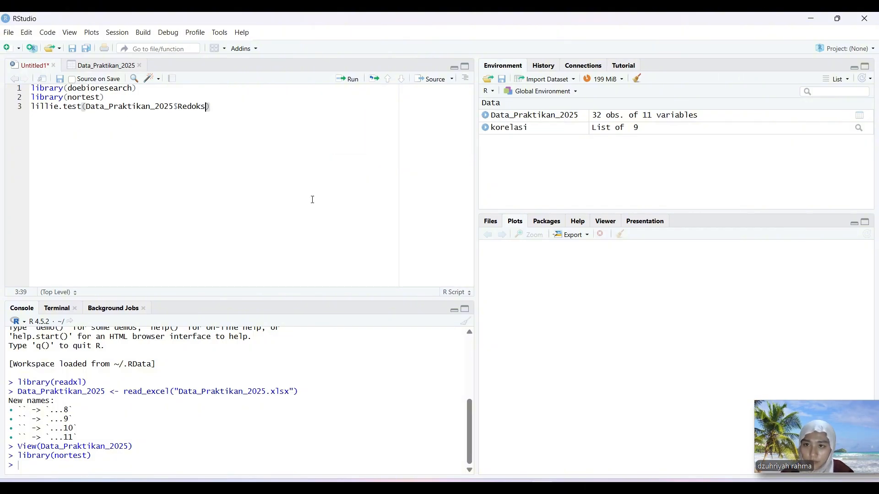
{"action": "left_click", "coordinate": [546, 452]}
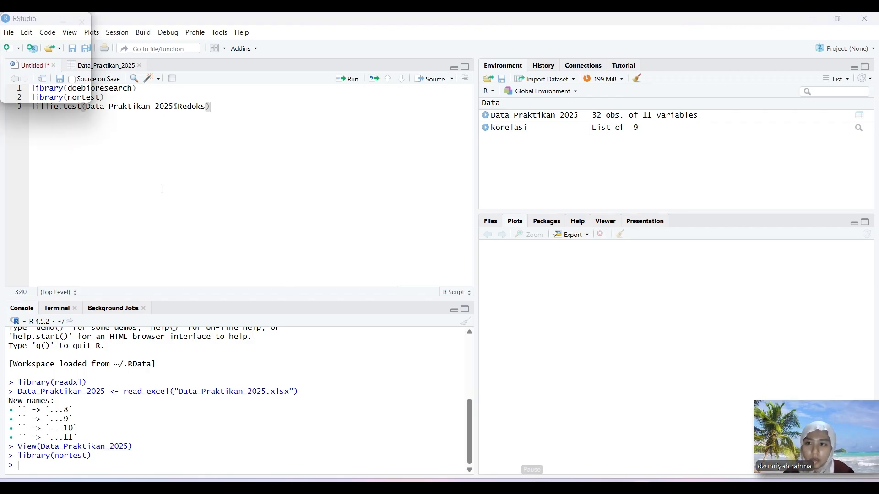
{"action": "left_click", "coordinate": [349, 81]}
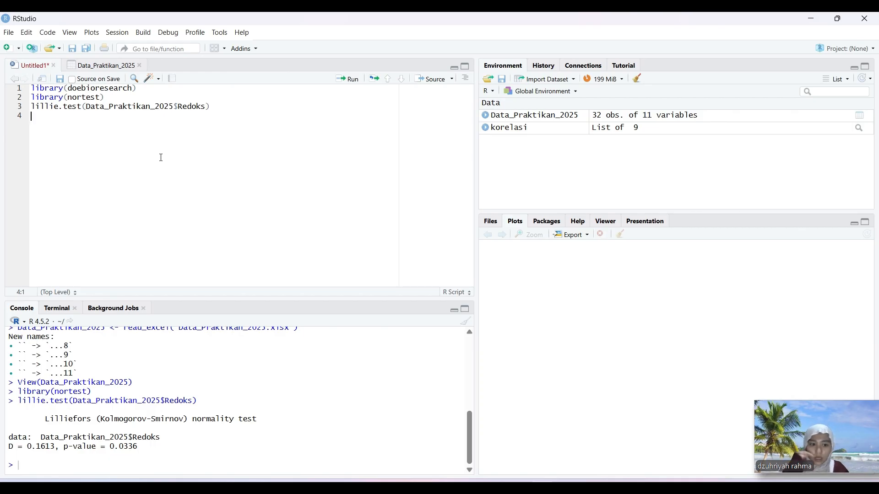
Step: Add lillie.test(Data_Praktikan_2025$N_Total) on line 4 and run it to test N_Total for normality
{"action": "type", "text": "lili"}
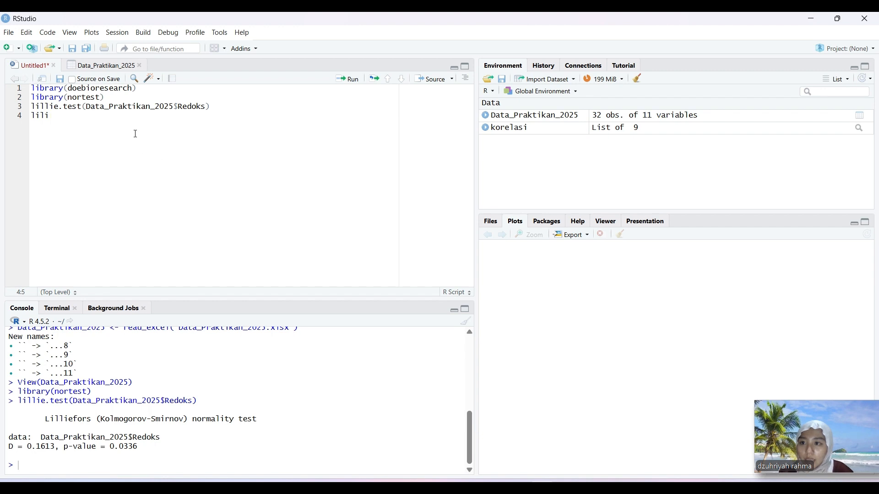
{"action": "key", "text": "BackSpace"}
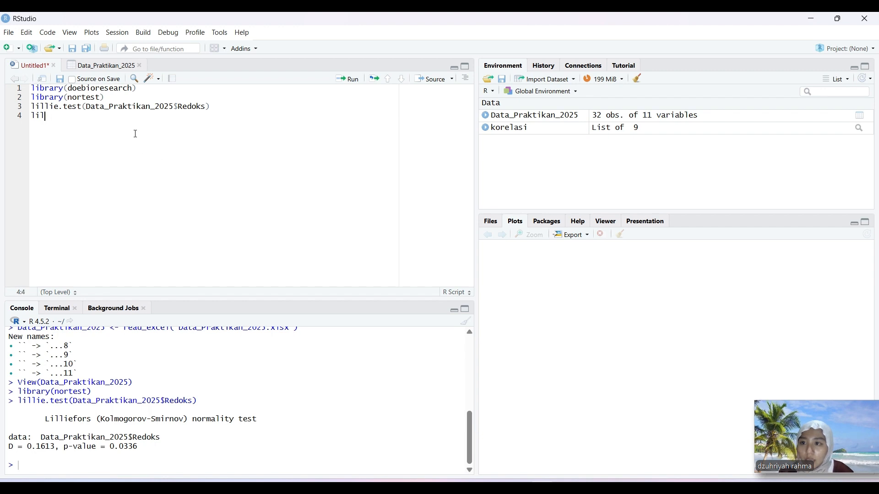
{"action": "type", "text": "l"}
{"action": "left_click", "coordinate": [122, 131]}
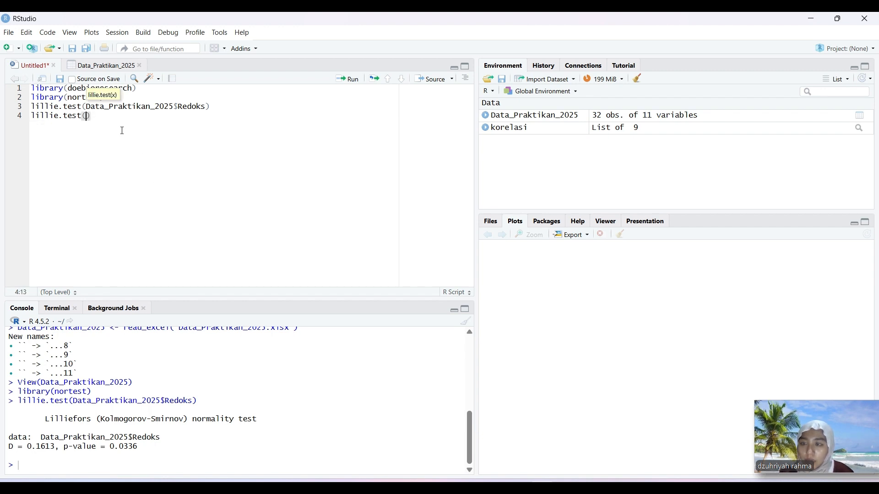
{"action": "type", "text": "data"}
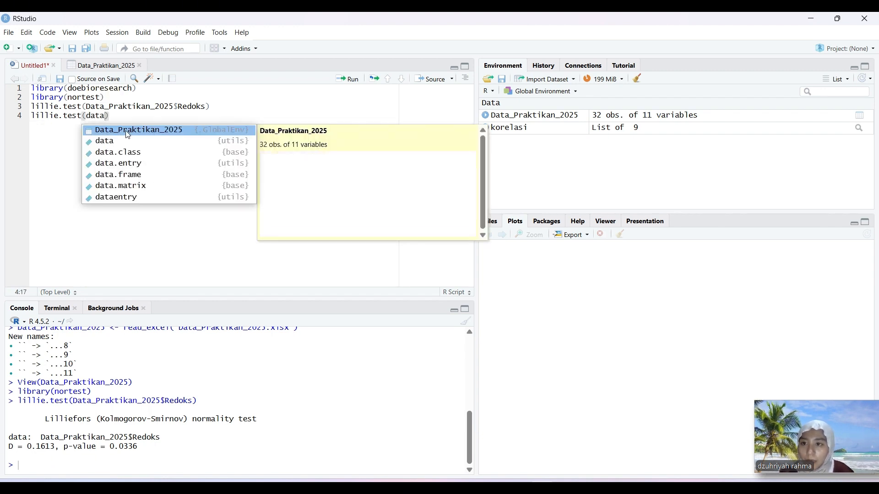
{"action": "key", "text": "Return"}
{"action": "type", "text": "$"}
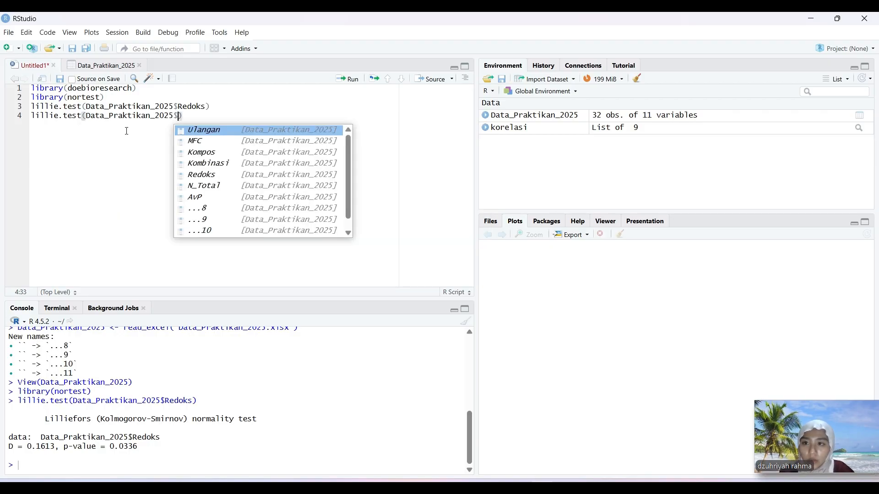
{"action": "type", "text": "Nt"}
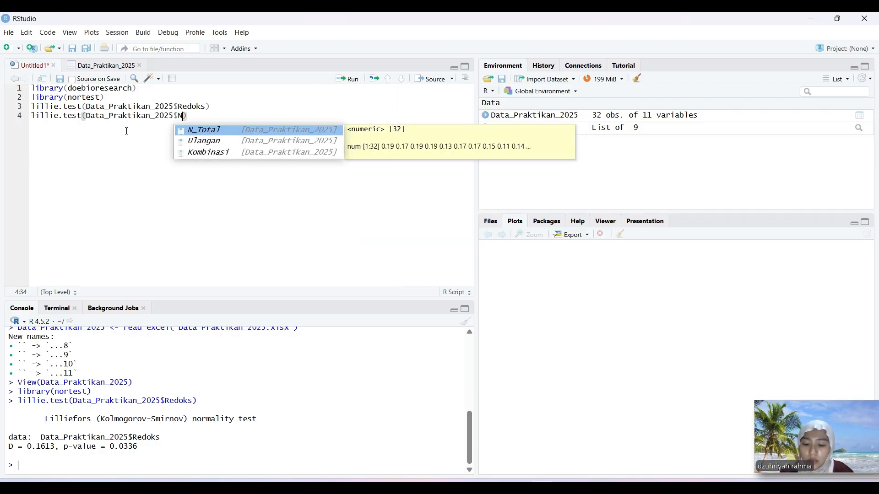
{"action": "left_click", "coordinate": [191, 129]}
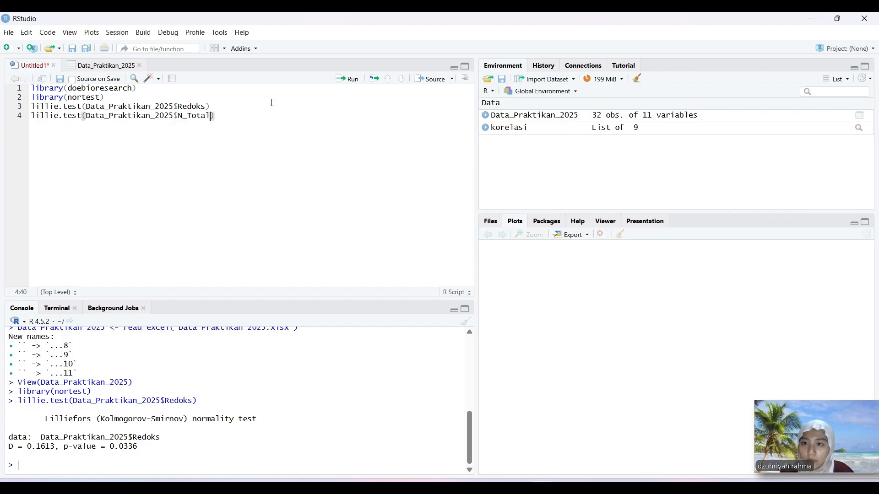
{"action": "left_click", "coordinate": [342, 83]}
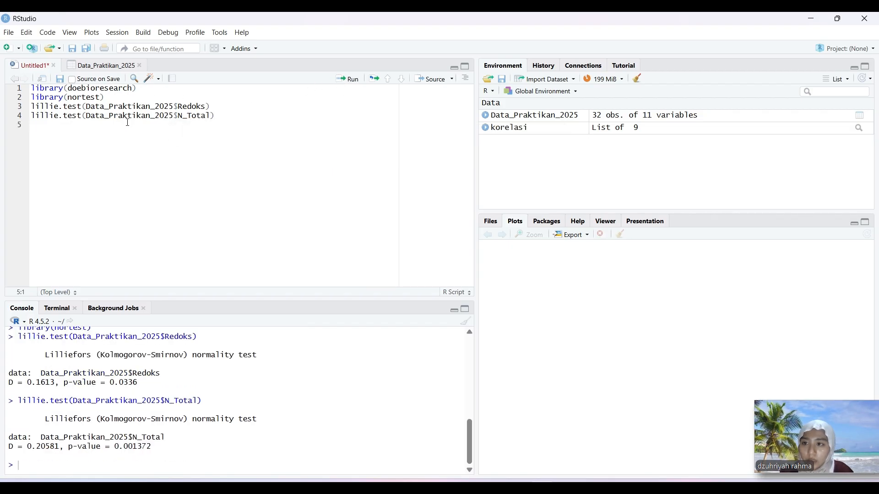
Step: Write lillie.test(Data_Praktikan_2025$AvP) on line 5 of the script
{"action": "type", "text": "lili"}
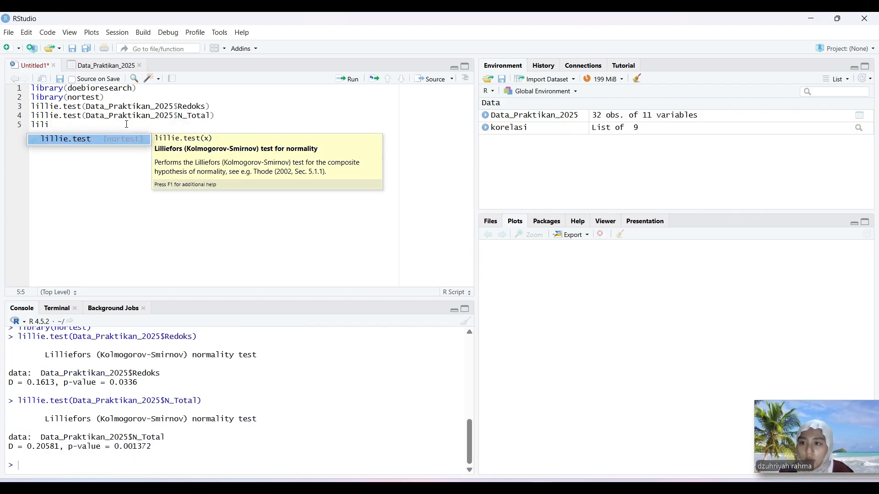
{"action": "left_click", "coordinate": [115, 142]}
{"action": "type", "text": "d"}
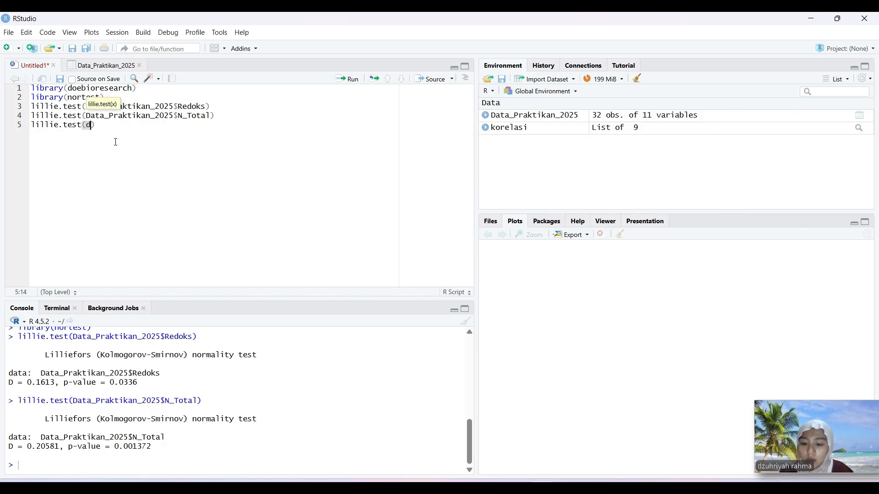
{"action": "type", "text": "ata"}
{"action": "left_click", "coordinate": [133, 138]}
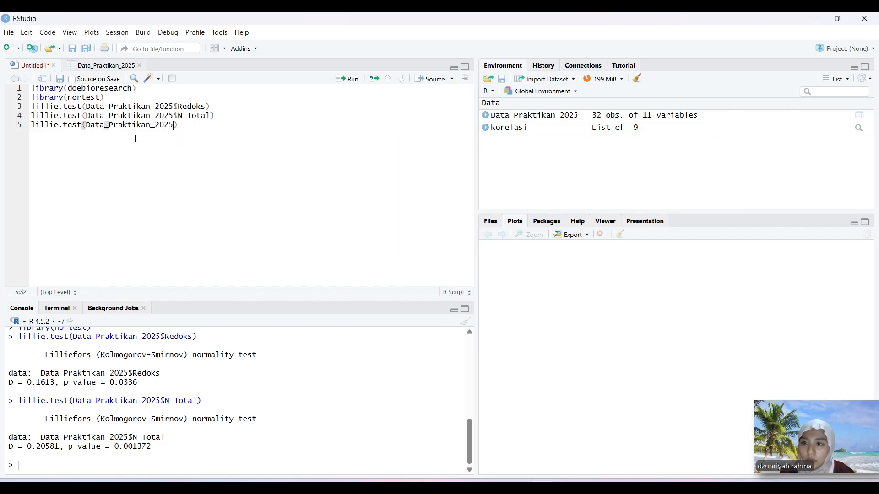
{"action": "type", "text": "$"}
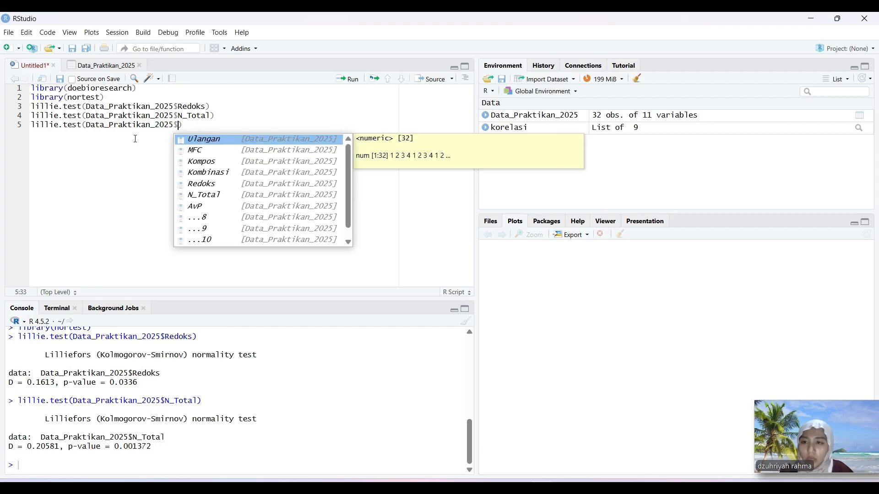
{"action": "type", "text": "p"}
{"action": "key", "text": "BackSpace"}
{"action": "type", "text": "av"}
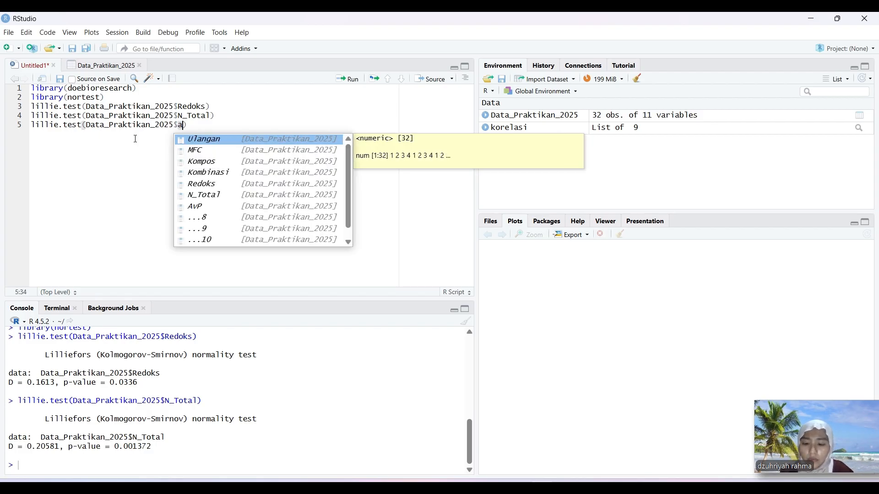
{"action": "left_click", "coordinate": [196, 139]}
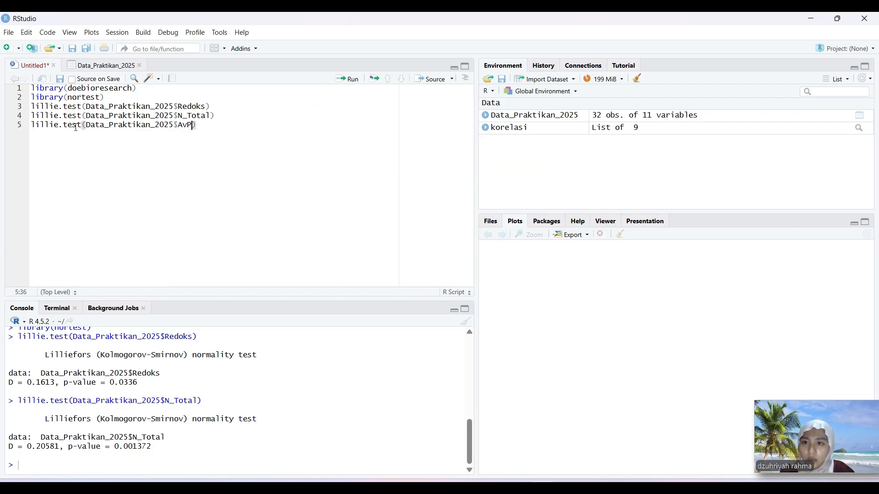
Step: Run script lines 4 and 5 together and review the N_Total and AvP normality results in the console
{"action": "left_click_drag", "start_coordinate": [33, 115], "coordinate": [205, 124]}
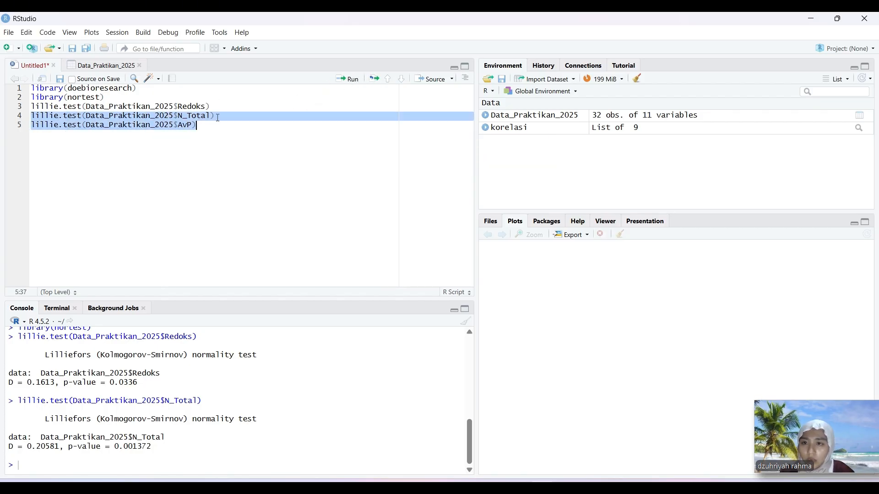
{"action": "left_click", "coordinate": [347, 79]}
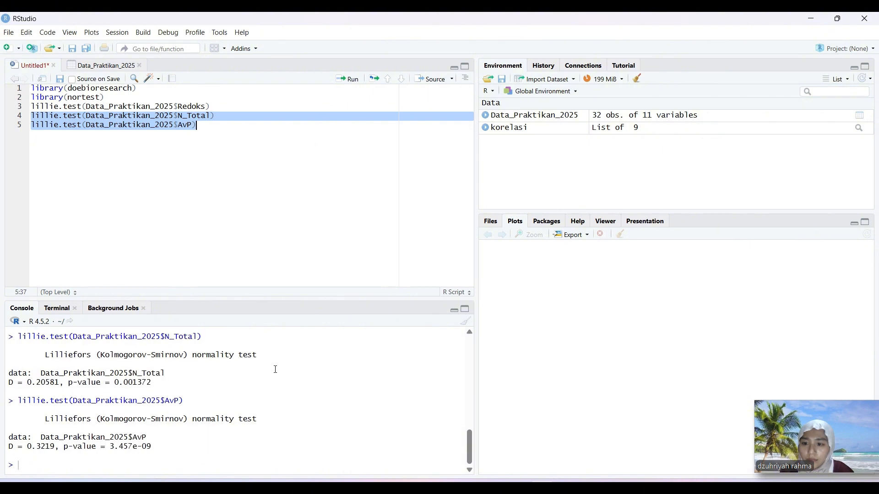
{"action": "scroll", "coordinate": [212, 406], "scroll_direction": "up", "scroll_amount": 1}
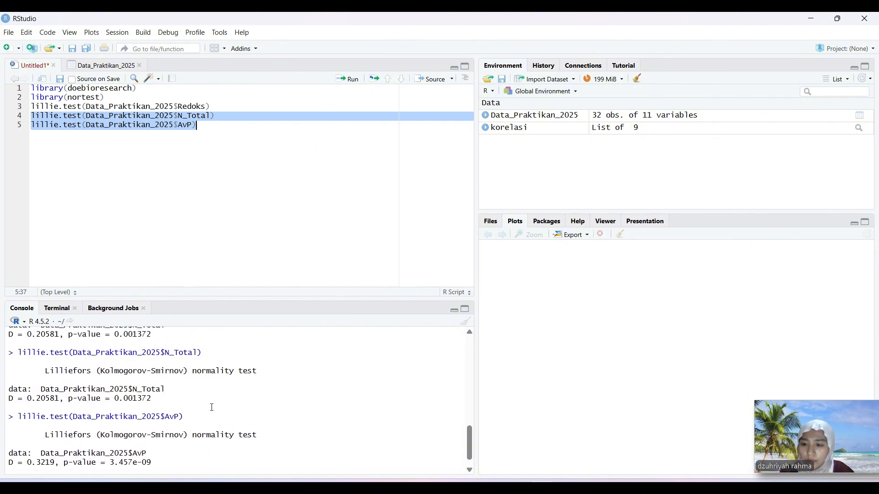
{"action": "scroll", "coordinate": [212, 408], "scroll_direction": "up", "scroll_amount": 1}
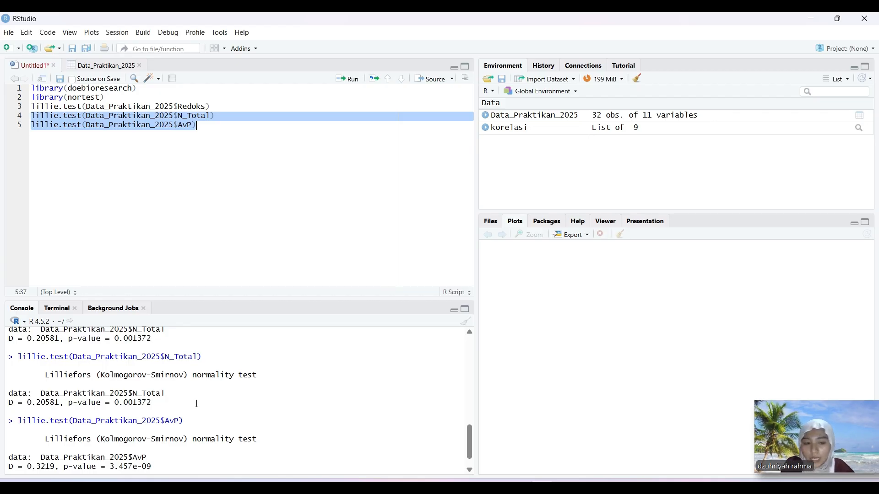
{"action": "scroll", "coordinate": [197, 404], "scroll_direction": "down", "scroll_amount": 2}
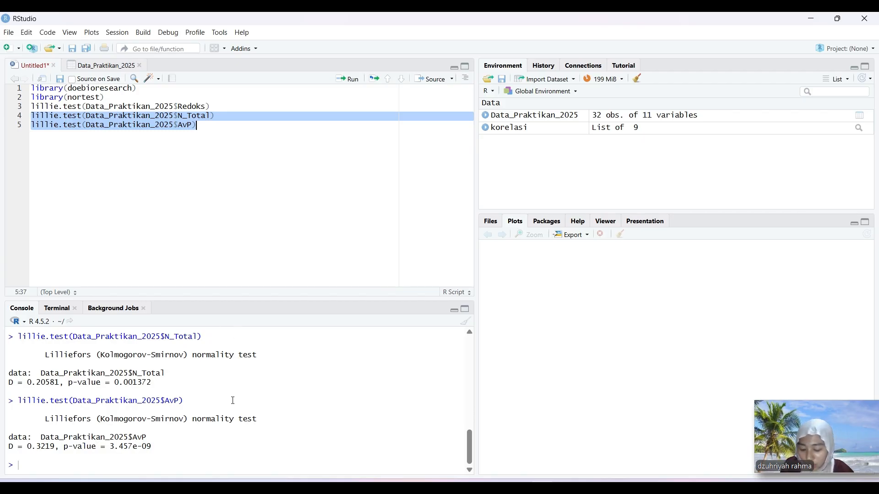
Step: Leave line 6 of the script blank and start line 7 with the new variable Data_Praktikan_2025$Redoksnew
{"action": "left_click", "coordinate": [219, 129]}
{"action": "key", "text": "Return"}
{"action": "key", "text": "Return"}
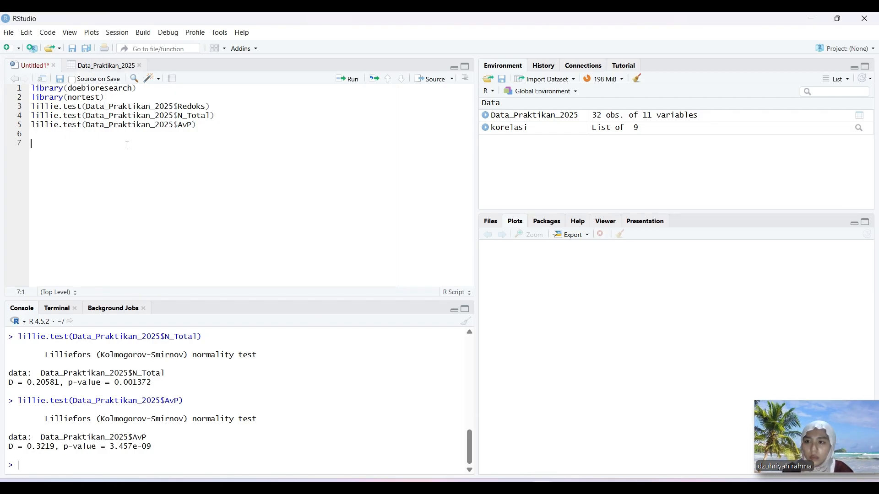
{"action": "type", "text": "data"}
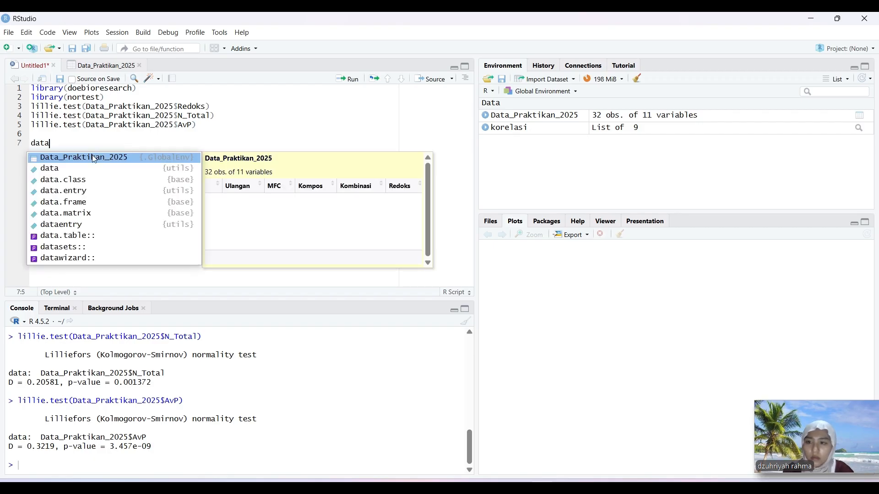
{"action": "left_click", "coordinate": [98, 158]}
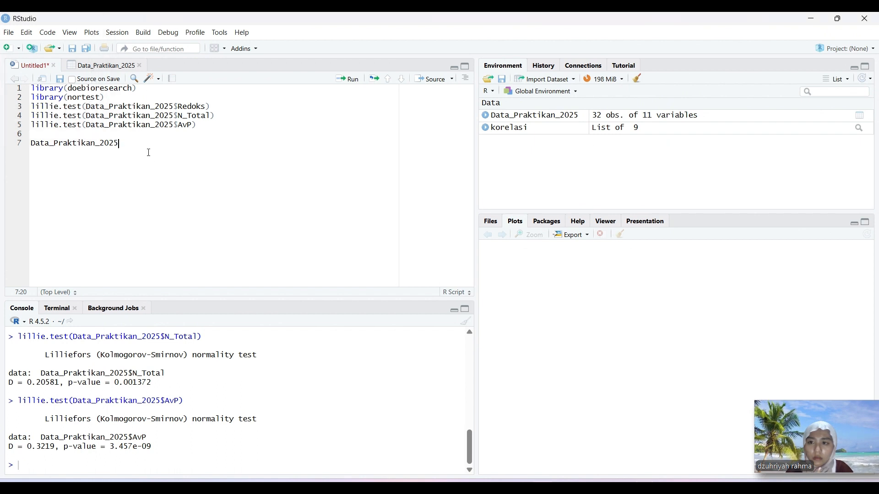
{"action": "type", "text": "$"}
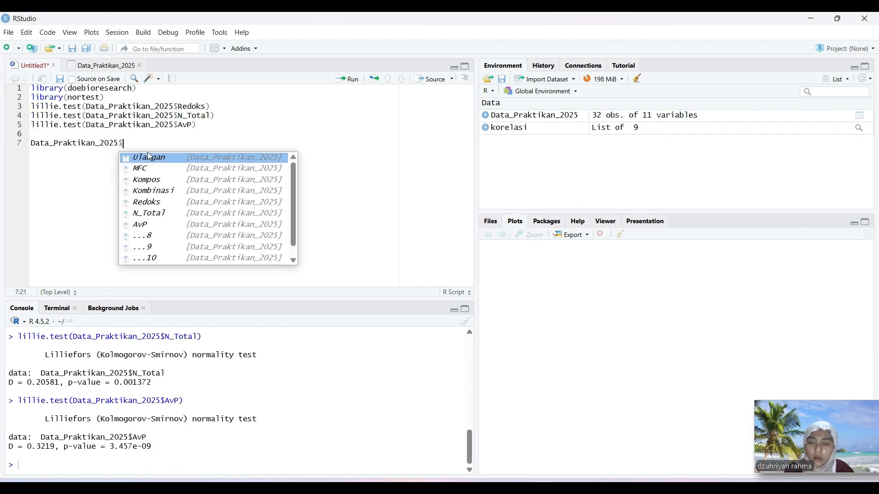
{"action": "type", "text": "Redoksnew"}
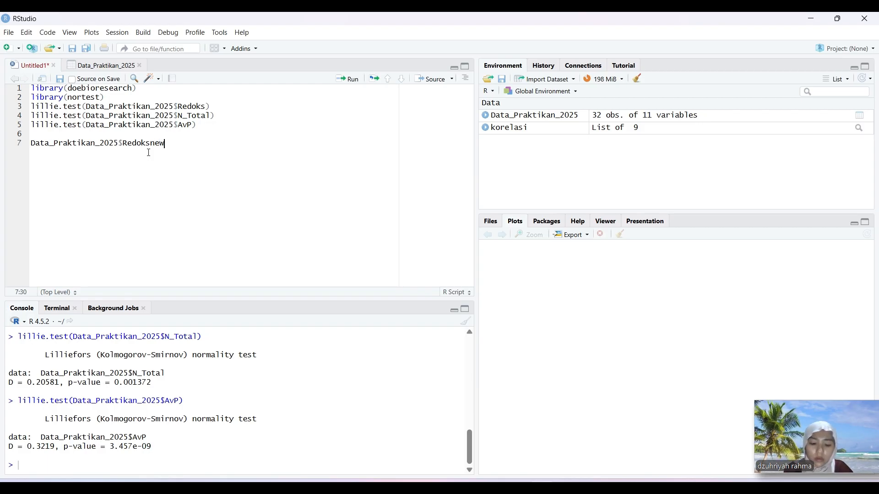
Step: Complete line 7 by assigning 2sqrt(Data_Praktikan_2025$Redoks) to the Redoksnew variable with <-
{"action": "type", "text": "<-2"}
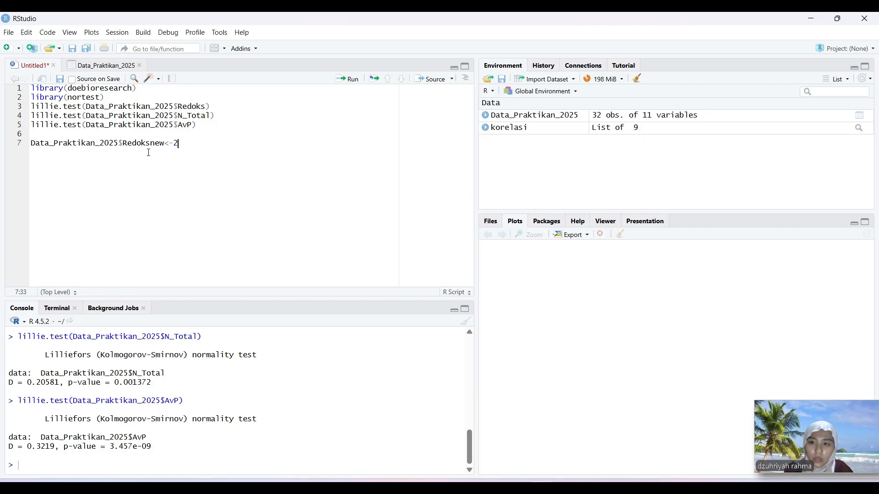
{"action": "type", "text": "sqrt"}
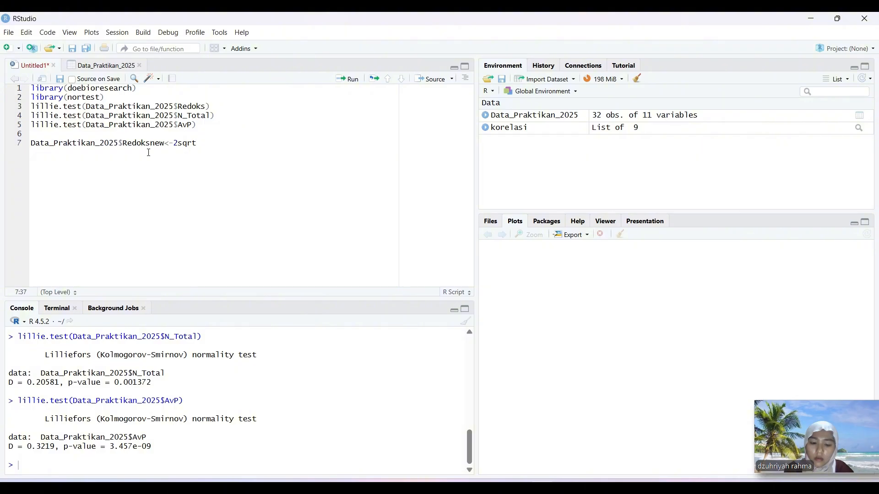
{"action": "type", "text": "da"}
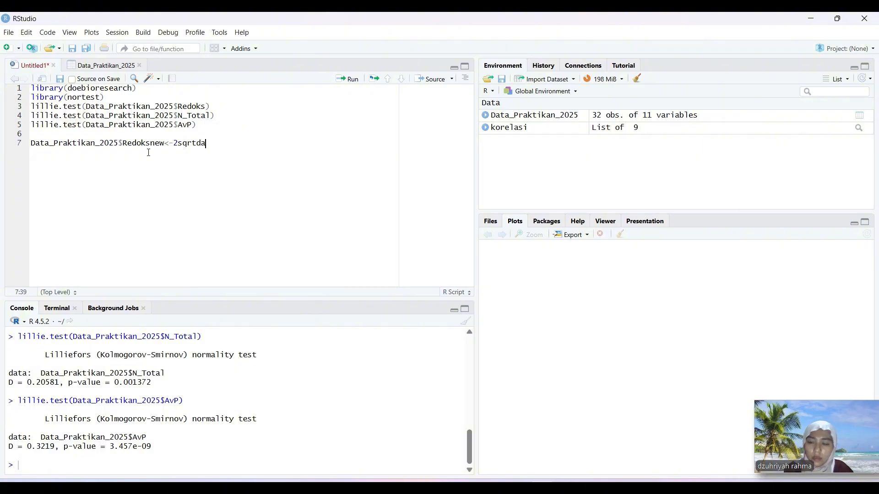
{"action": "key", "text": "BackSpace"}
{"action": "key", "text": "BackSpace"}
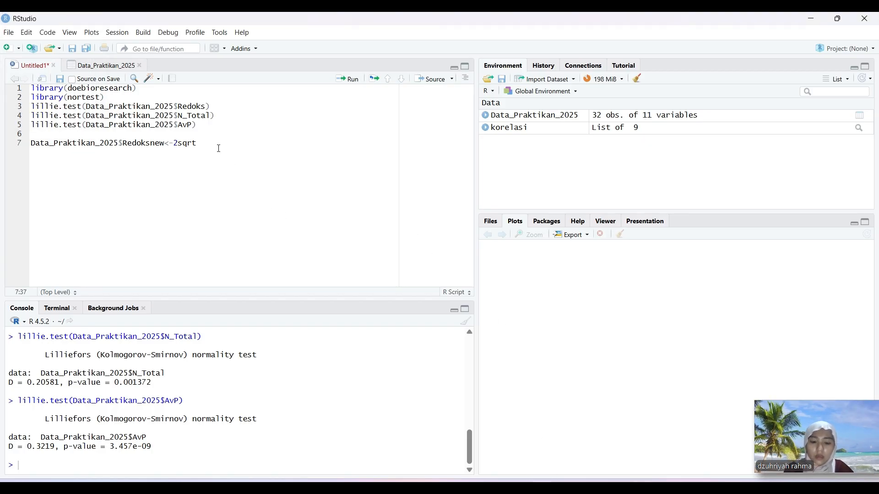
{"action": "type", "text": "(Data"}
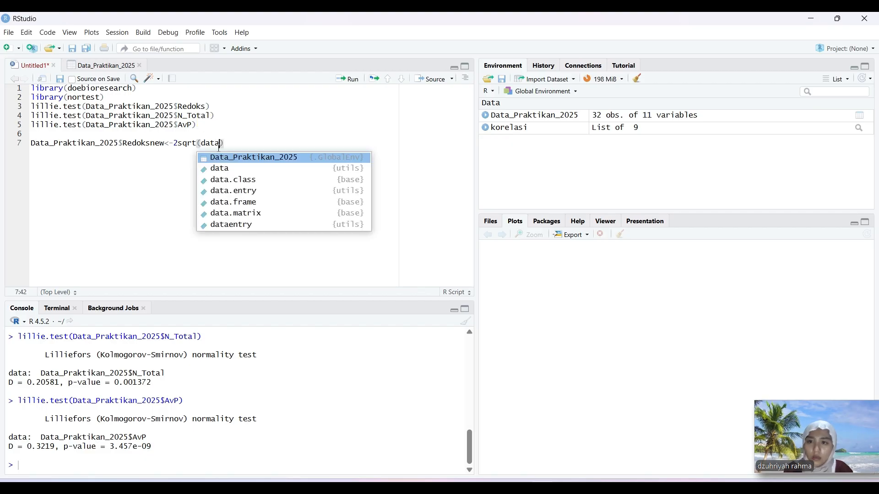
{"action": "left_click", "coordinate": [229, 161]}
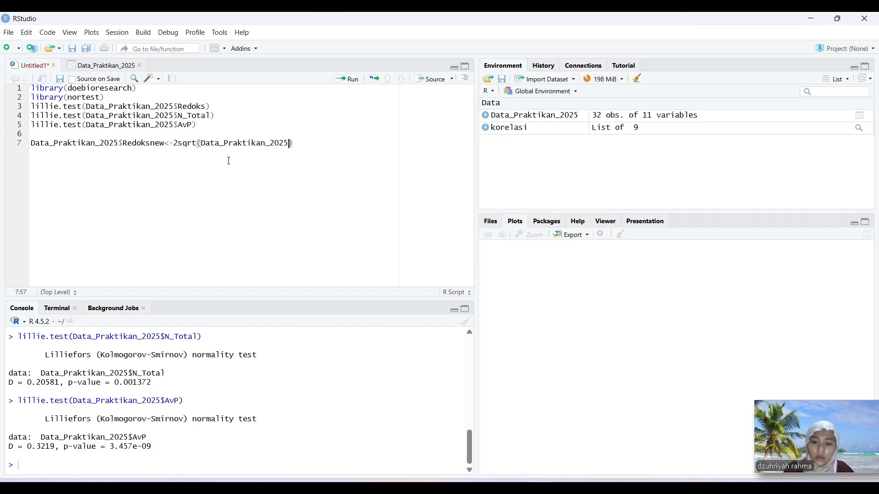
{"action": "type", "text": "$red"}
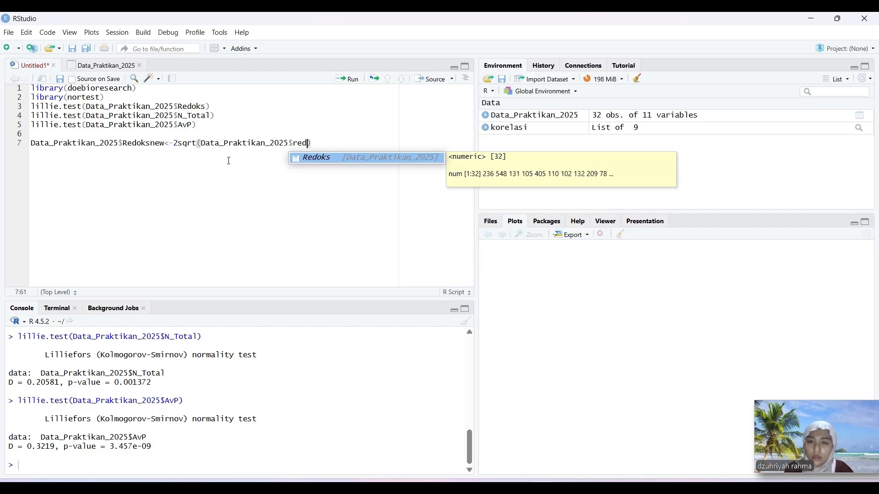
{"action": "left_click", "coordinate": [348, 161]}
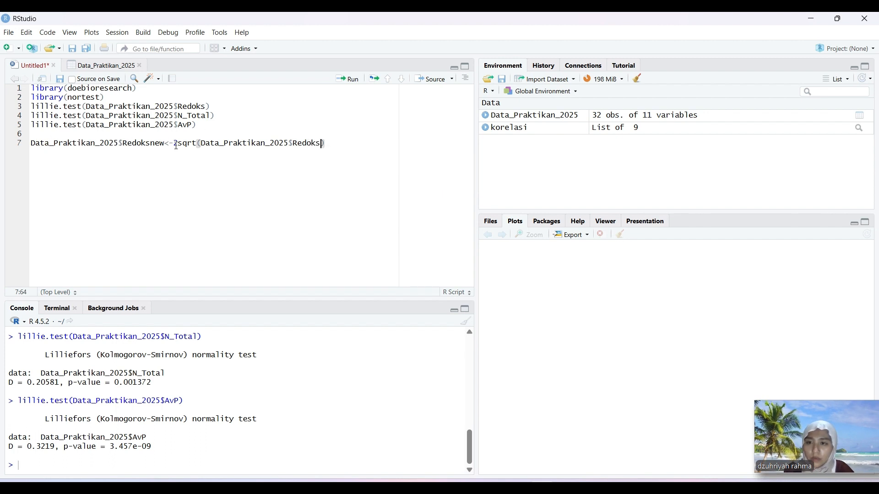
Step: Start line 8 of the script with the new variable Data_Praktikan_2025$Ntotal_1
{"action": "key", "text": "Return"}
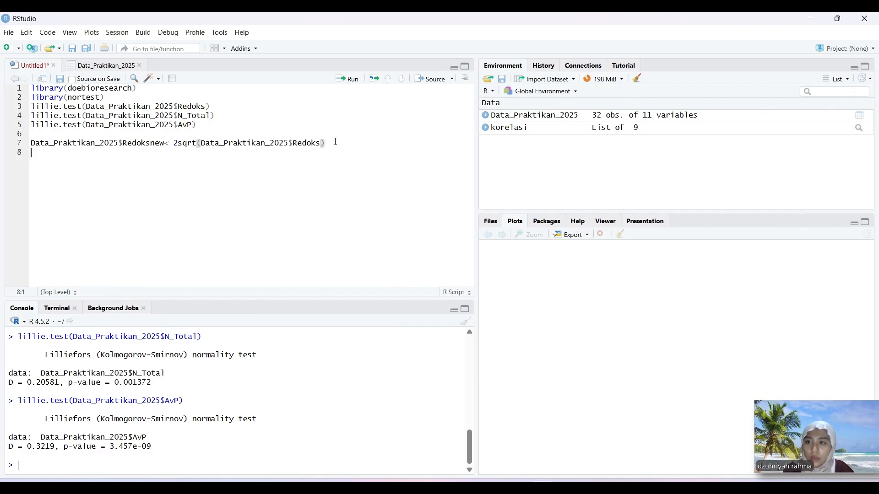
{"action": "type", "text": "data"}
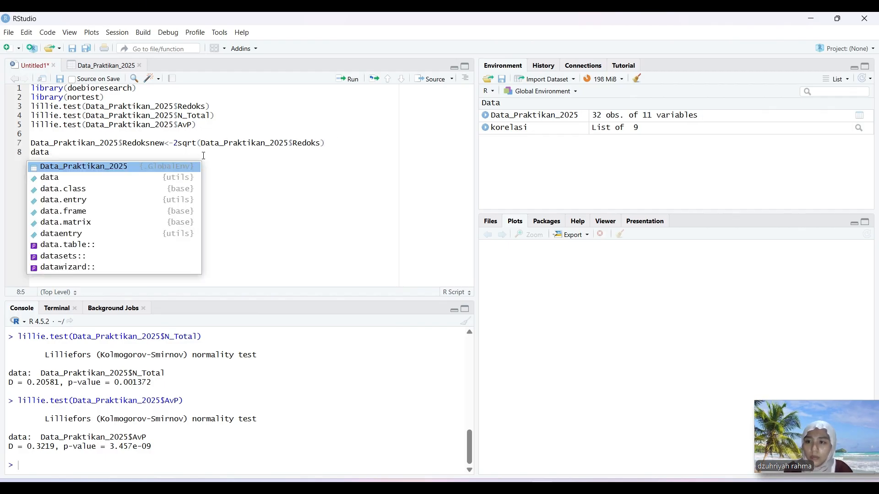
{"action": "left_click", "coordinate": [185, 167]}
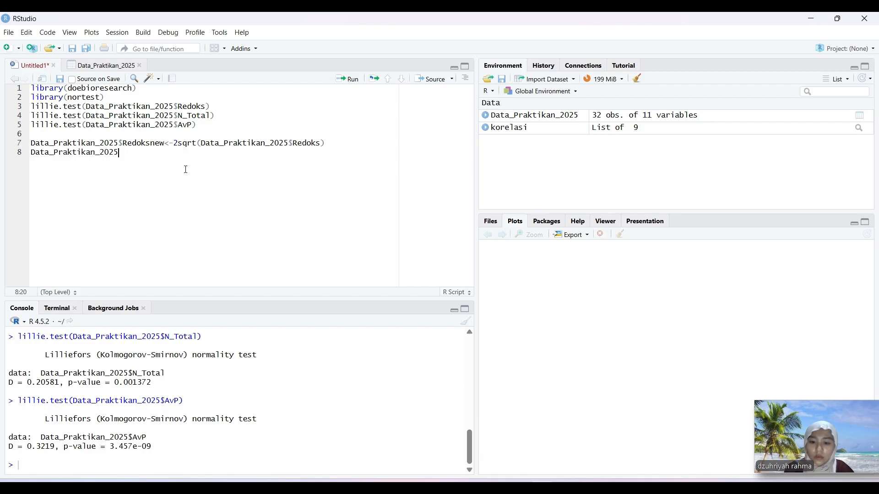
{"action": "type", "text": "$"}
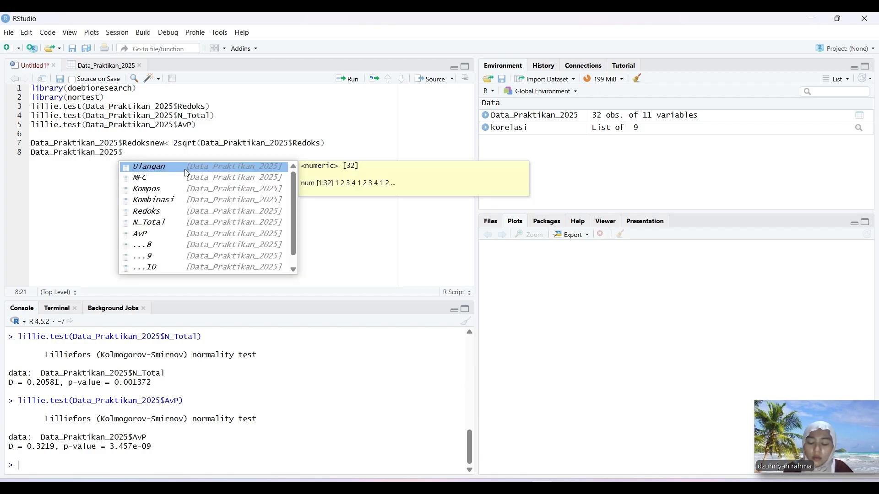
{"action": "type", "text": "Ntotal"}
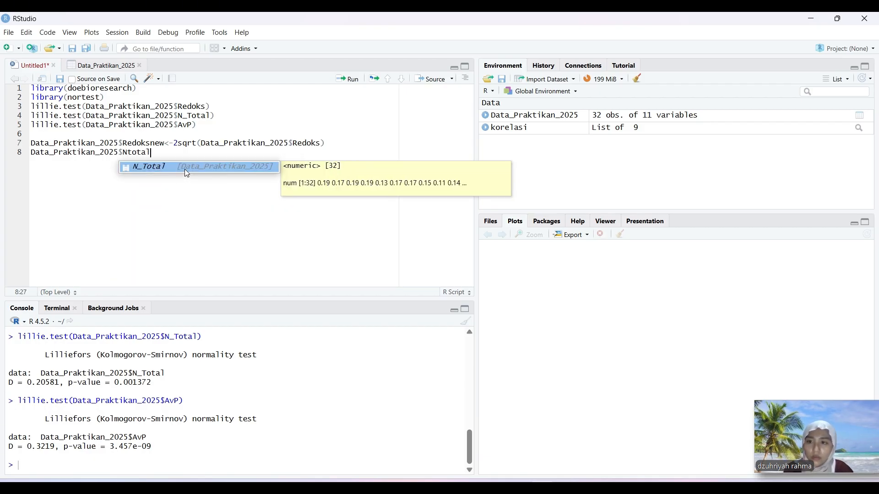
{"action": "type", "text": "_1"}
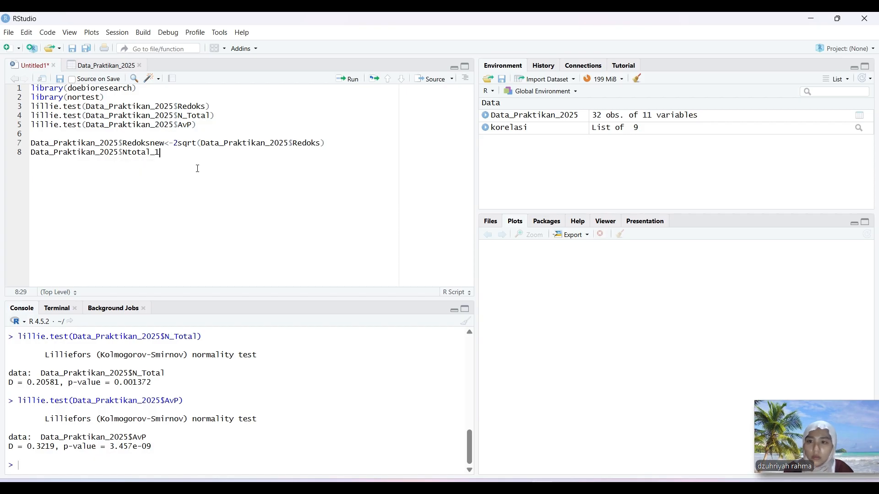
Step: Complete line 8 by assigning 2sqrt(Data_Praktikan_2025$N_Total) to the Ntotal_1 variable with <-
{"action": "type", "text": "<-"}
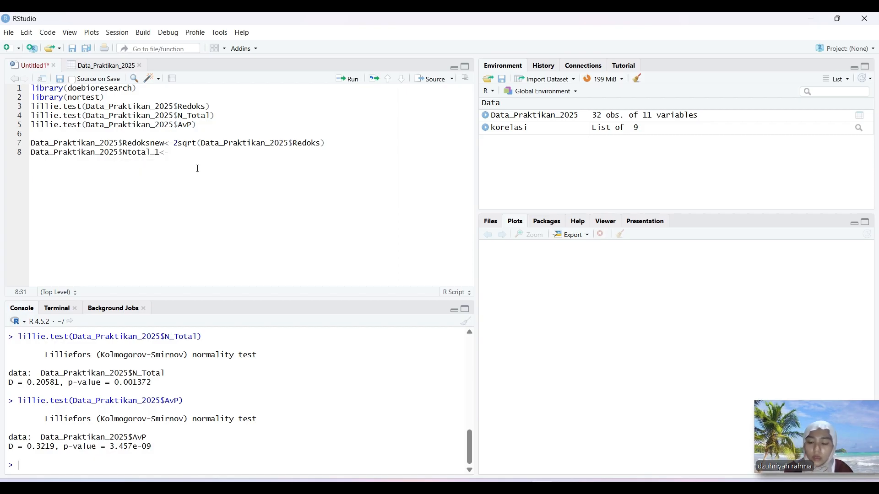
{"action": "type", "text": "2sqr"}
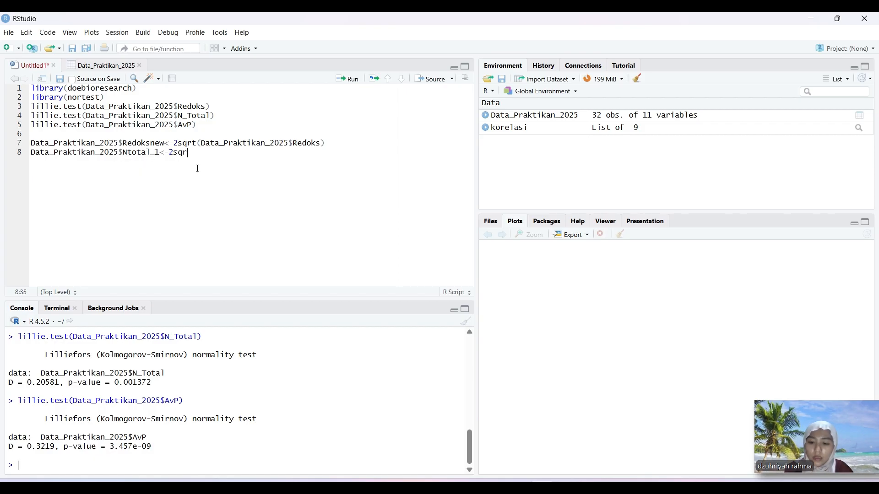
{"action": "type", "text": "t(data"}
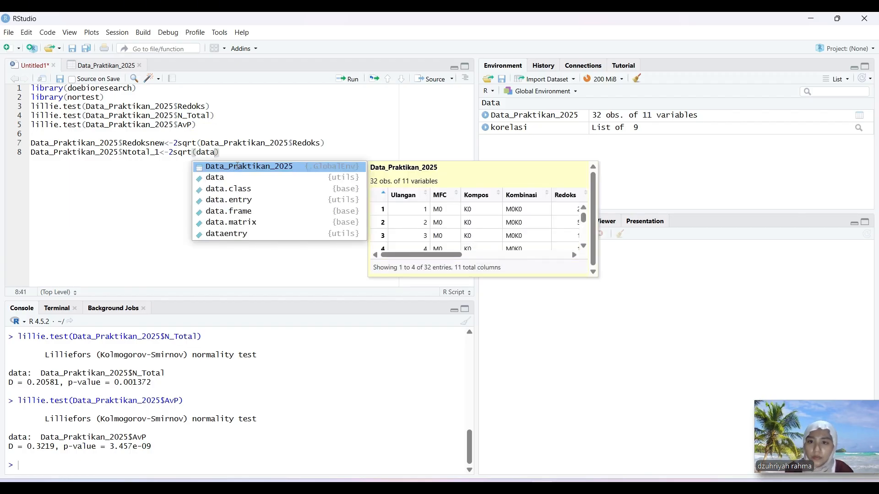
{"action": "left_click", "coordinate": [238, 166]}
{"action": "type", "text": "$"}
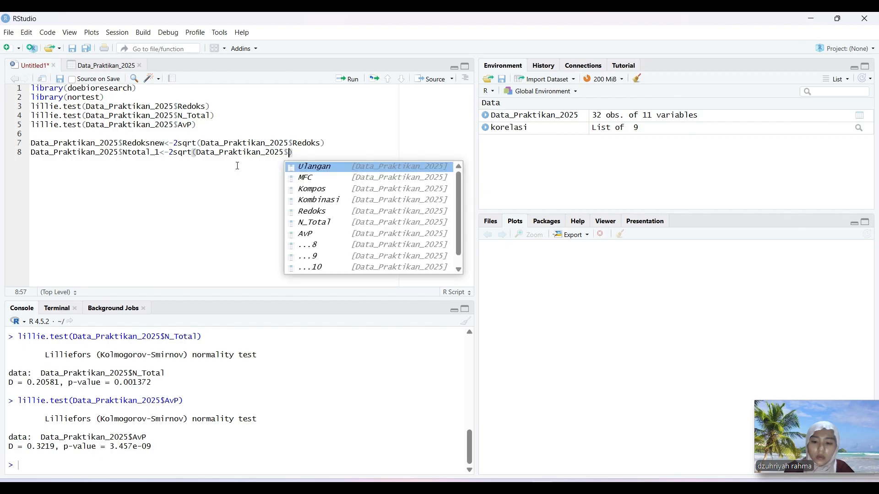
{"action": "type", "text": "N"}
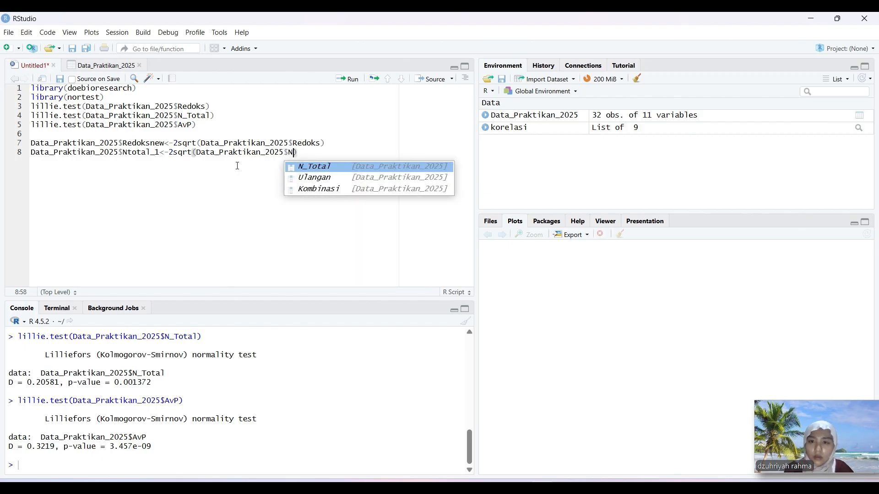
{"action": "left_click", "coordinate": [308, 165]}
{"action": "type", "text": ")"}
Step: Start line 9 of the script with the new variable Data_Praktikan_2025$Ptersedia_1
{"action": "key", "text": "Return"}
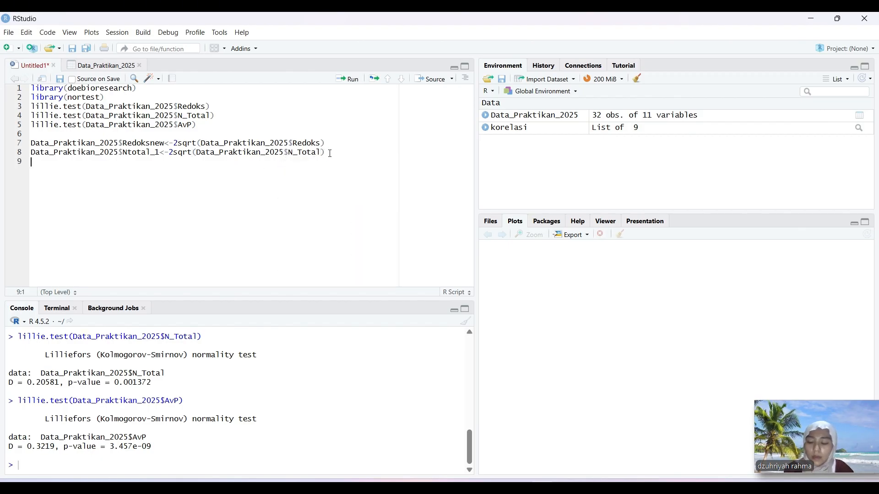
{"action": "type", "text": "Data"}
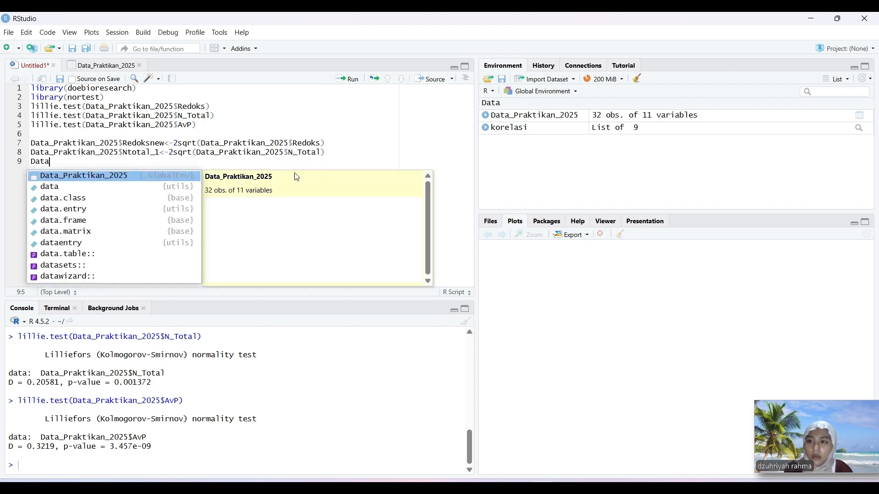
{"action": "left_click", "coordinate": [169, 177]}
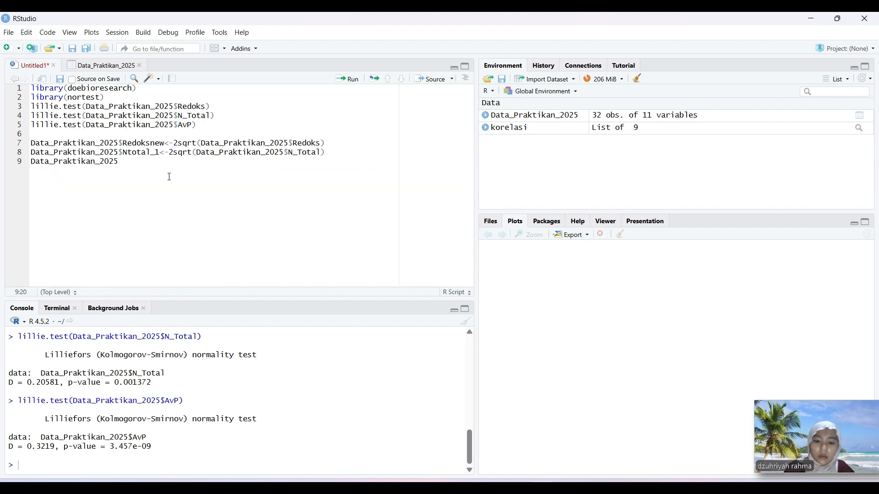
{"action": "type", "text": "$"}
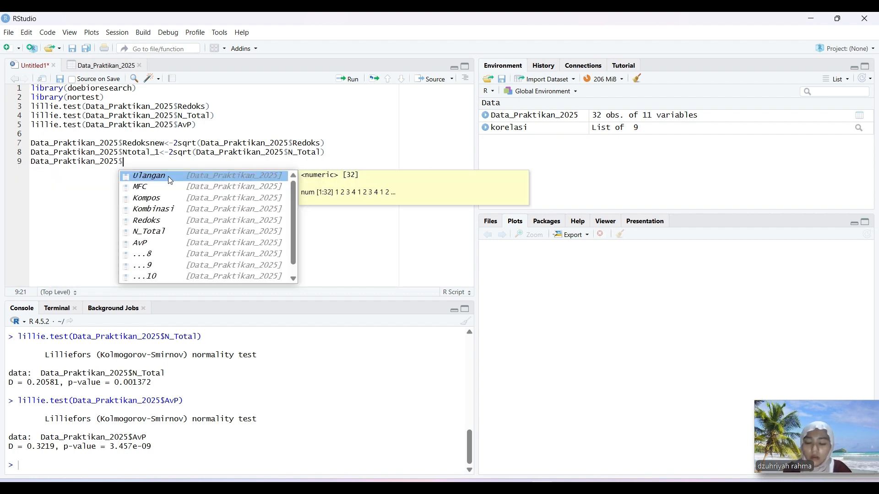
{"action": "type", "text": "Pe"}
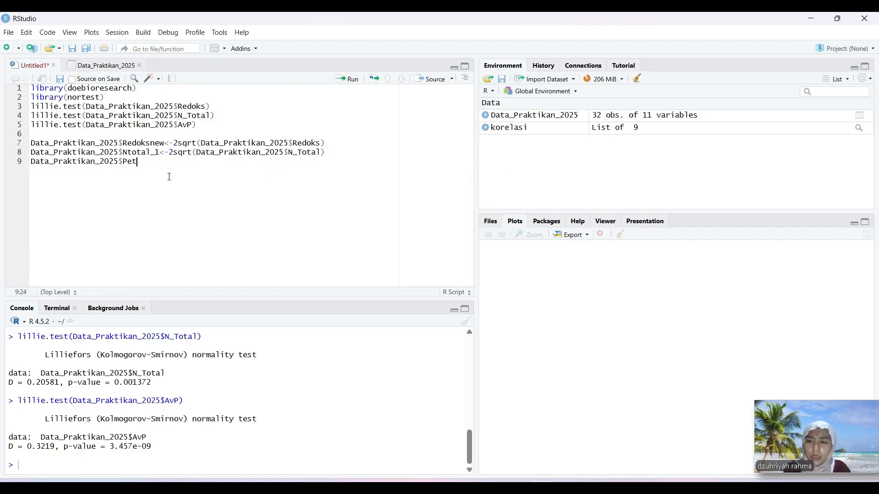
{"action": "key", "text": "BackSpace"}
{"action": "type", "text": "tersed"}
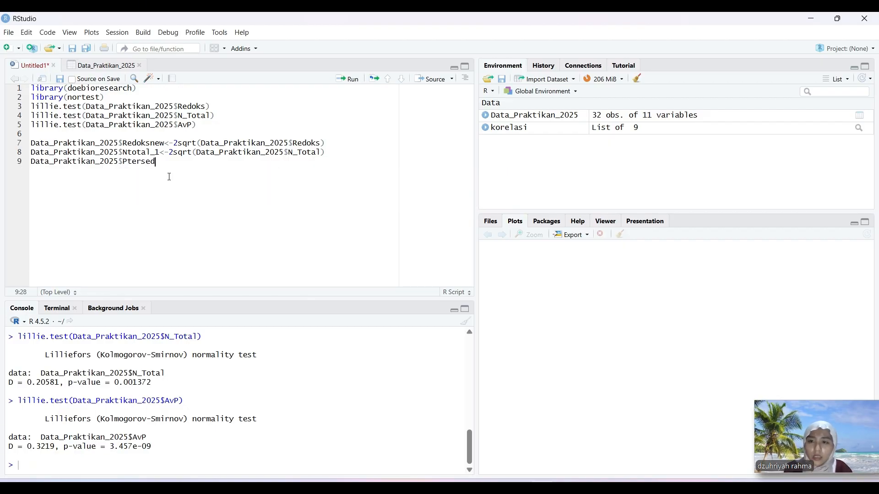
{"action": "type", "text": "ia_1"}
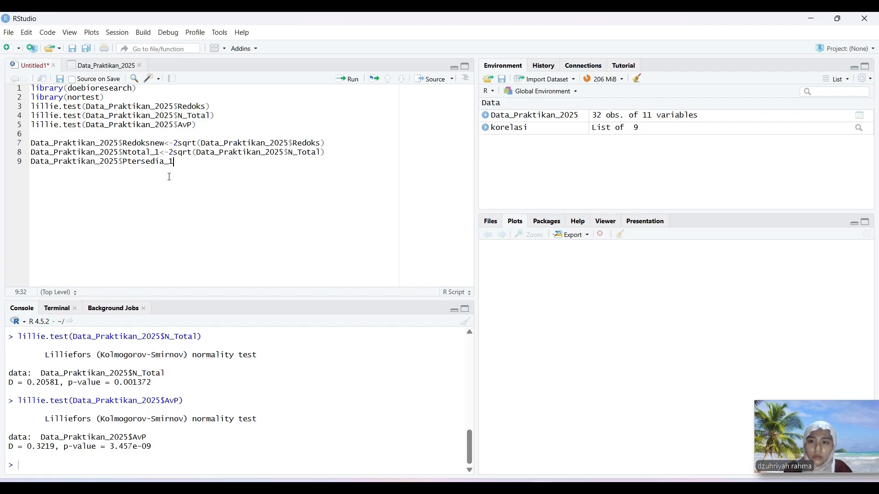
Step: Complete line 9 by assigning 2sqrt(Data_Praktikan_2025$AvP) to the Ptersedia_1 variable with <-
{"action": "type", "text": "<-"}
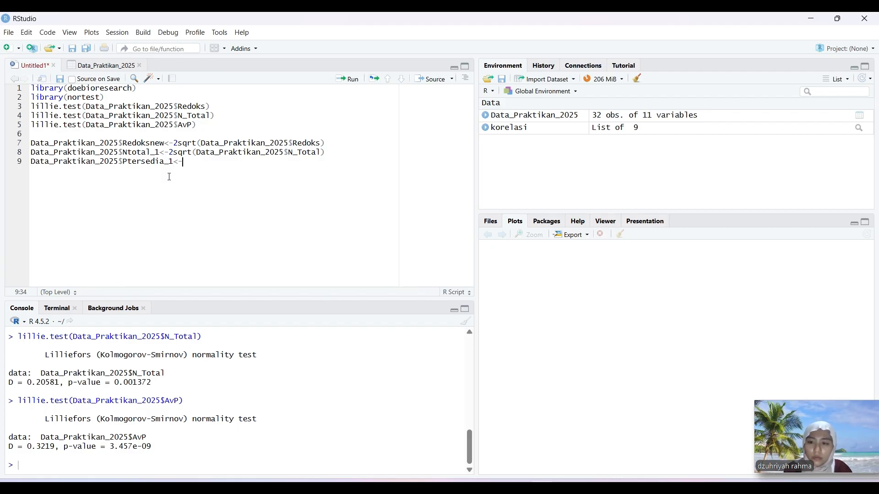
{"action": "type", "text": "2"}
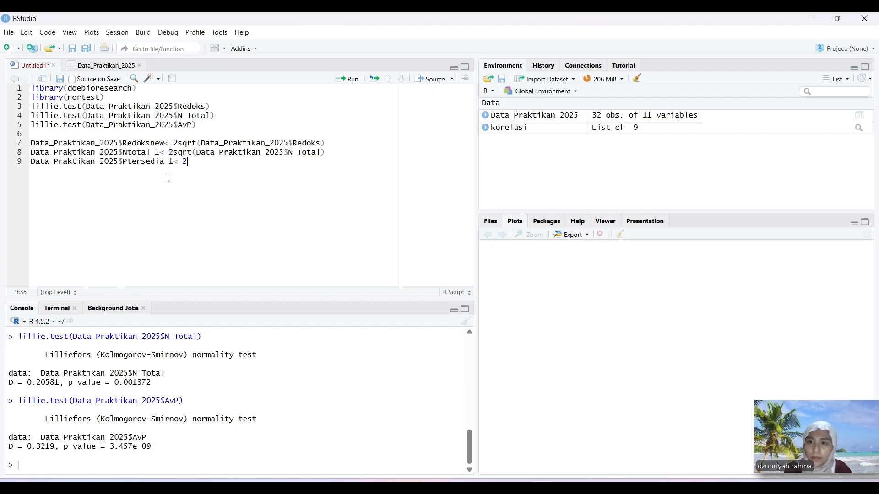
{"action": "type", "text": "sqrt"}
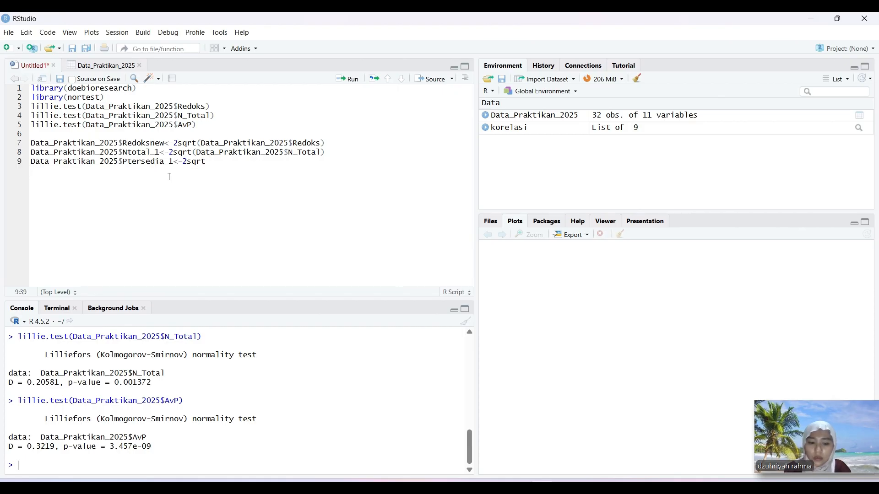
{"action": "type", "text": "(data"}
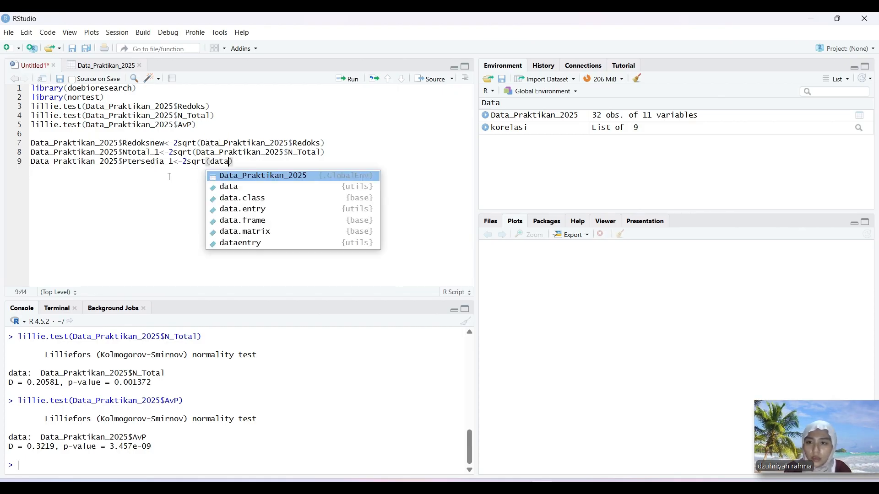
{"action": "left_click", "coordinate": [237, 178]}
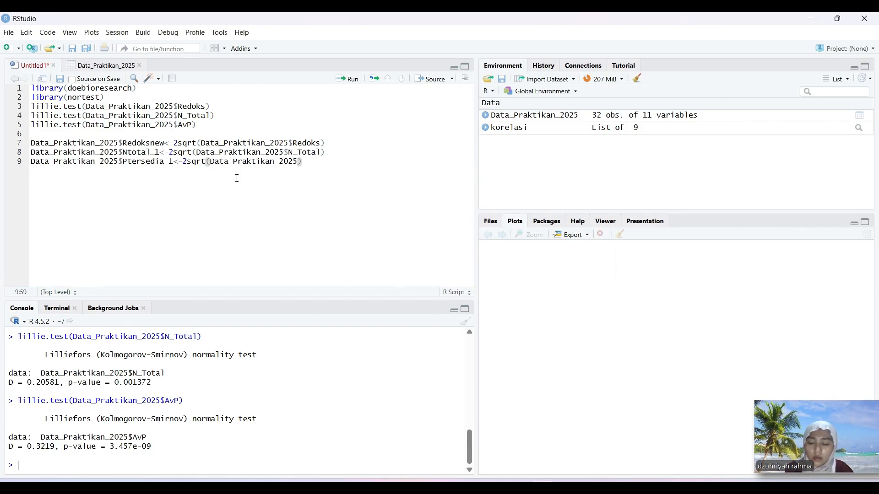
{"action": "type", "text": "$"}
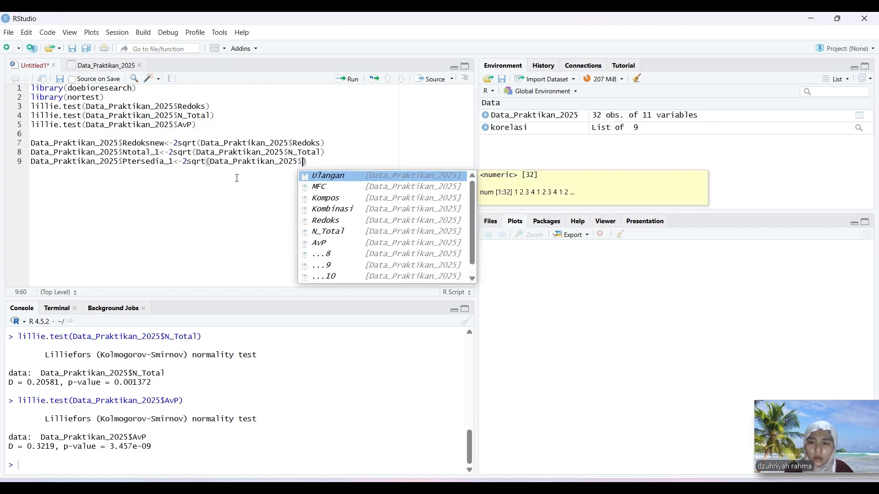
{"action": "type", "text": "Av"}
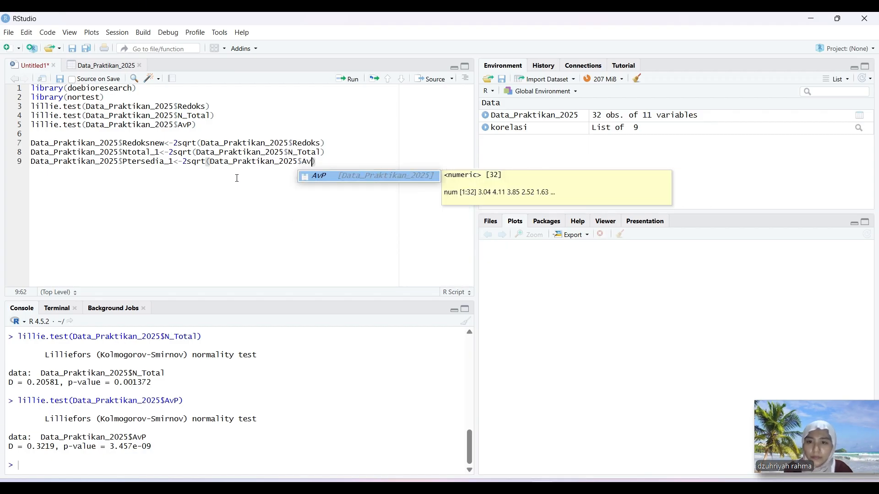
{"action": "left_click", "coordinate": [330, 177]}
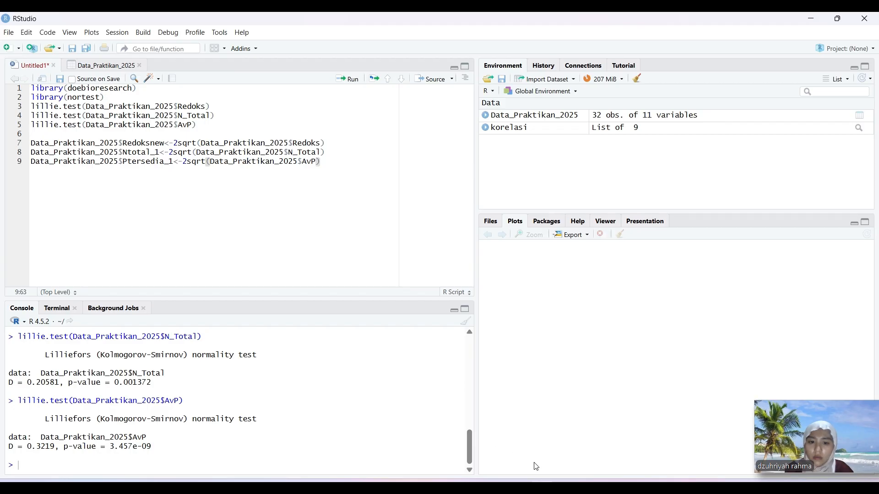
Step: Insert the multiplication sign * between 2 and sqrt in the transformation formulas on lines 7, 8 and 9
{"action": "left_click", "coordinate": [178, 143]}
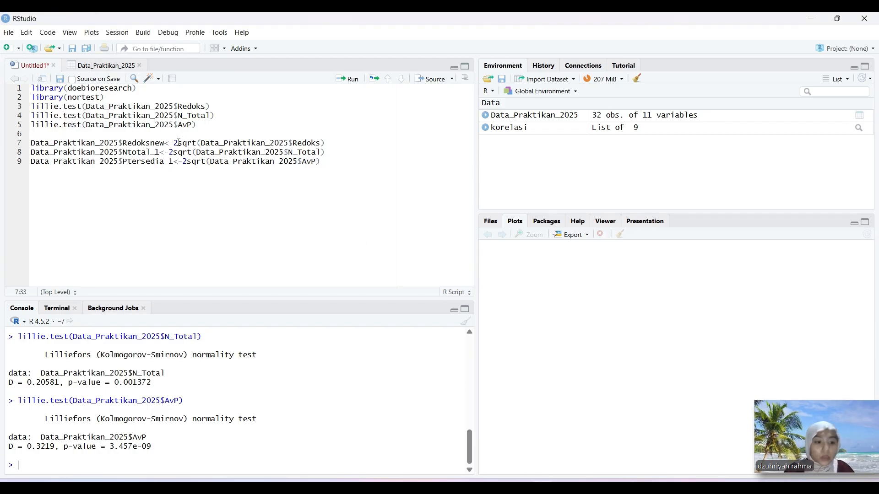
{"action": "type", "text": "*"}
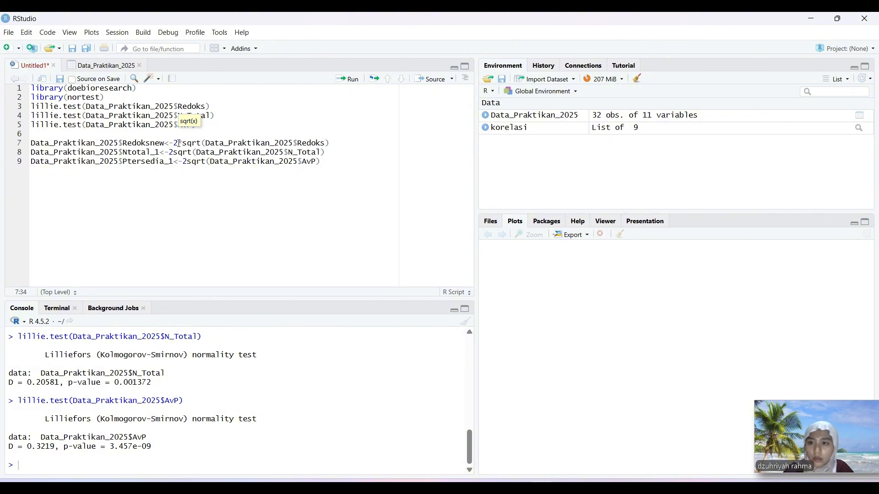
{"action": "left_click", "coordinate": [175, 153]}
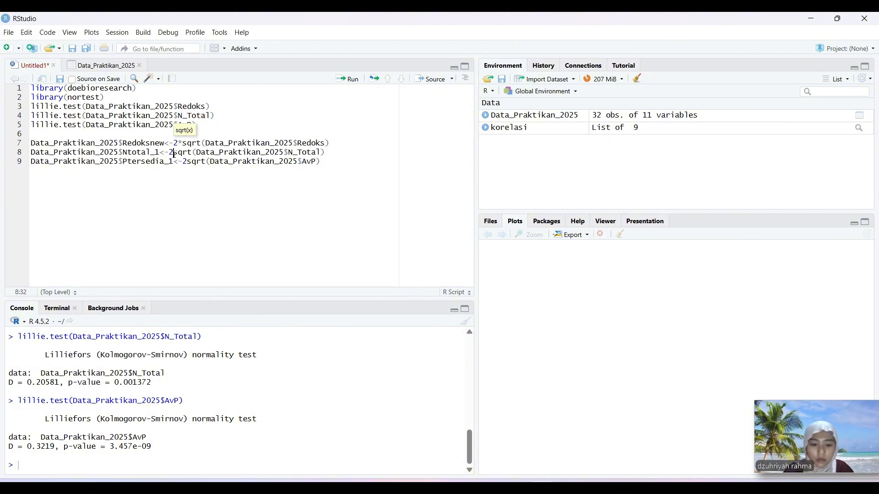
{"action": "type", "text": "*"}
{"action": "left_click", "coordinate": [188, 162]}
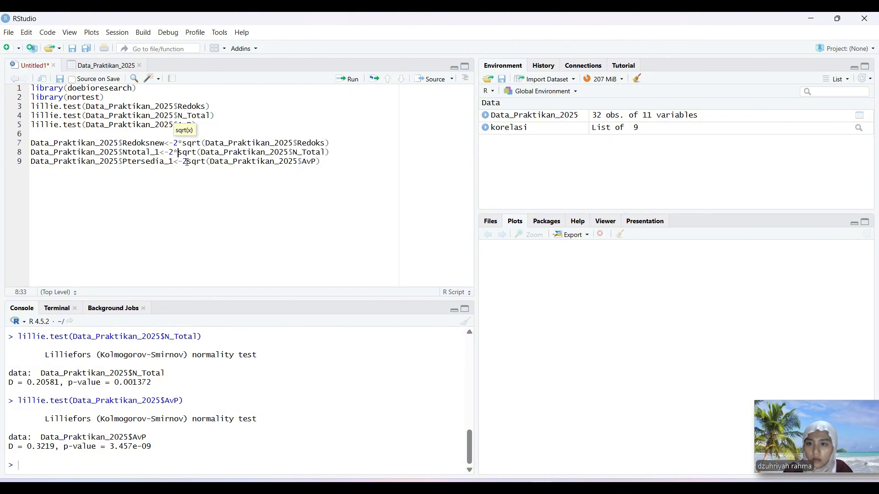
{"action": "type", "text": "*"}
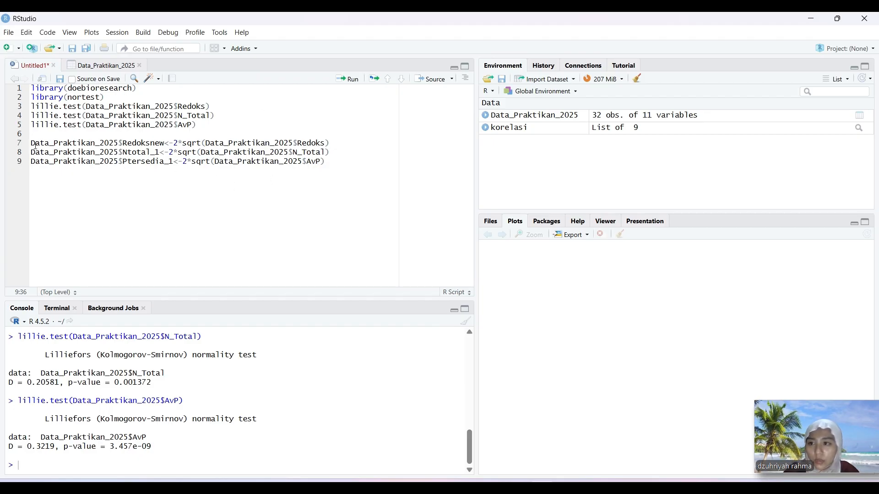
Step: Run script lines 7 to 9 together to add the Redoksnew, Ntotal_1 and Ptersedia_1 variables to Data_Praktikan_2025
{"action": "left_click_drag", "start_coordinate": [37, 146], "coordinate": [326, 162]}
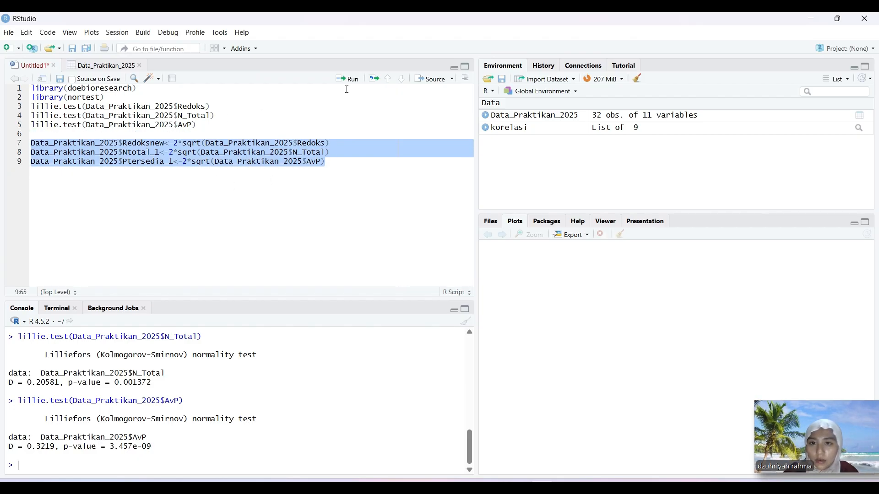
{"action": "left_click", "coordinate": [348, 79]}
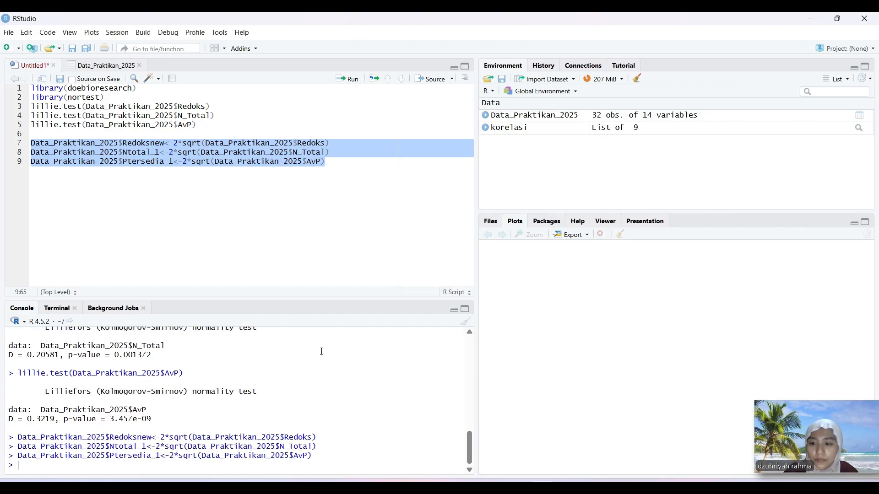
{"action": "left_click", "coordinate": [541, 463]}
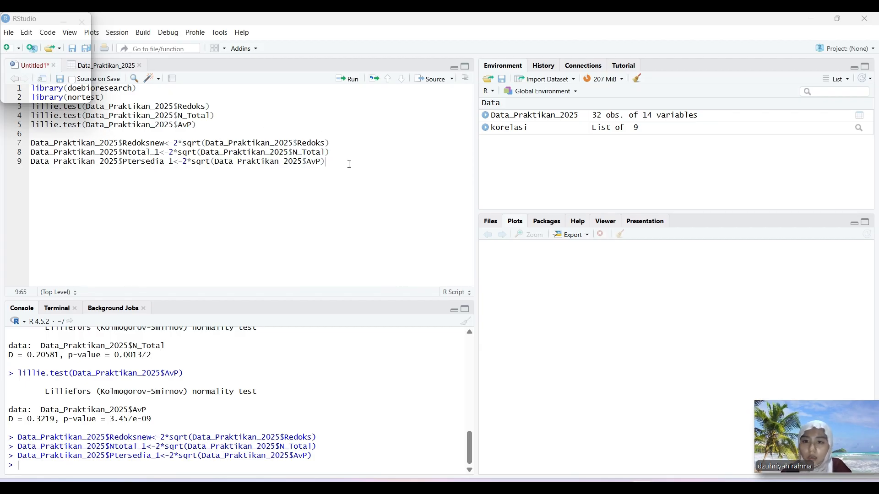
Step: Add a normality test on line 11 of the script: lillie.test(Data_Praktikan_2025$Redoksnew), leaving line 10 blank
{"action": "left_click", "coordinate": [328, 161]}
{"action": "key", "text": "Return"}
{"action": "key", "text": "Return"}
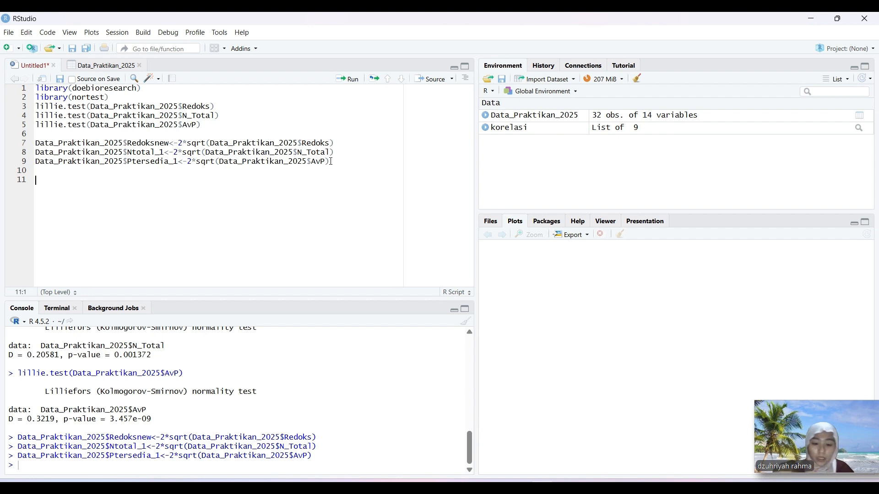
{"action": "type", "text": "lill"}
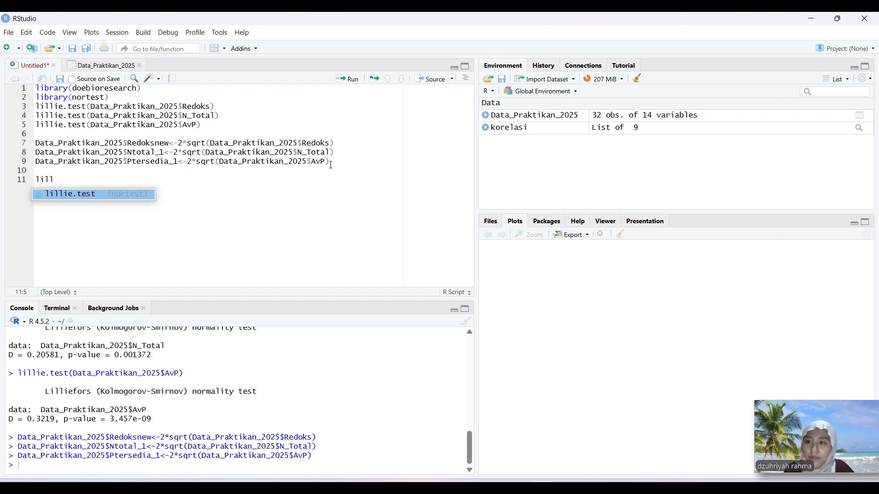
{"action": "left_click", "coordinate": [132, 194]}
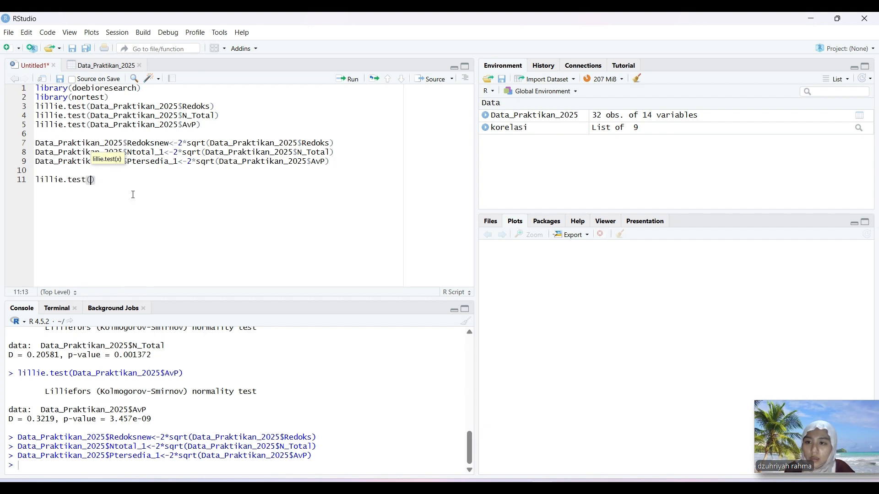
{"action": "type", "text": "data"}
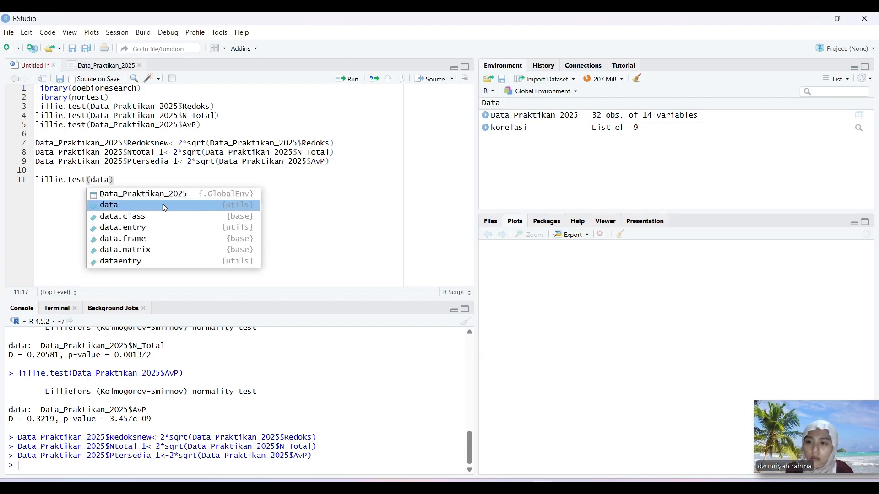
{"action": "key", "text": "Up"}
{"action": "key", "text": "Return"}
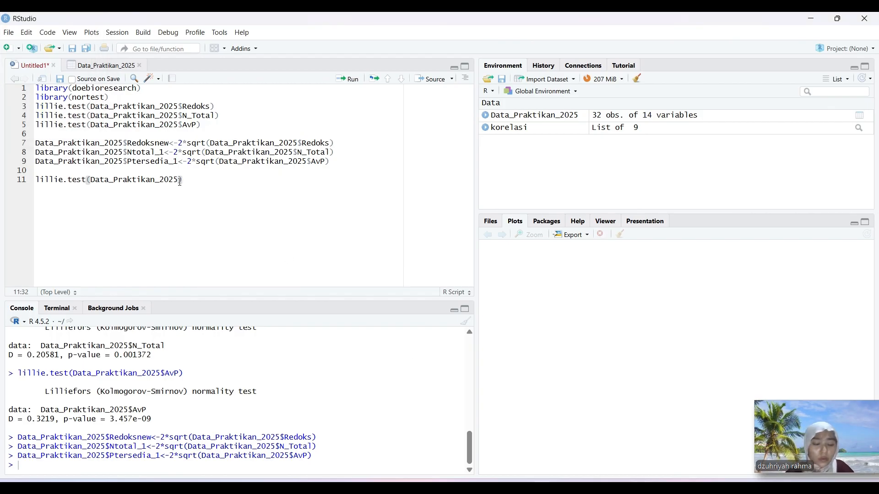
{"action": "type", "text": "$"}
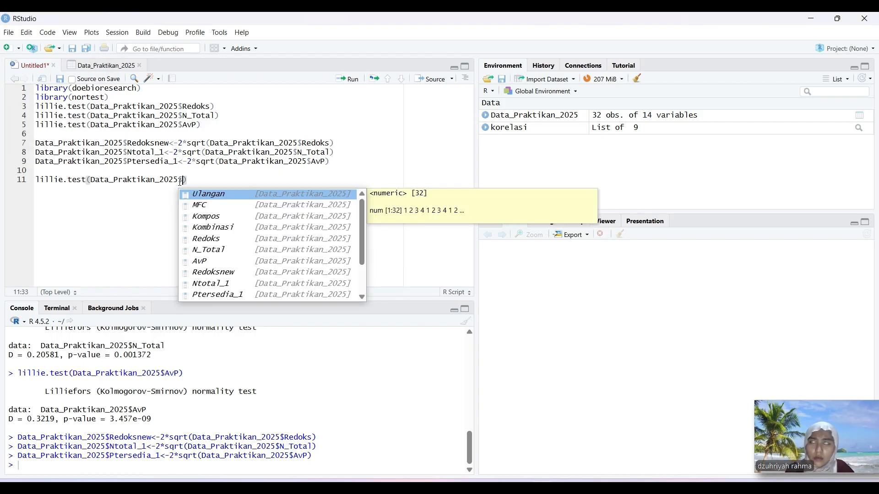
{"action": "type", "text": "redok"}
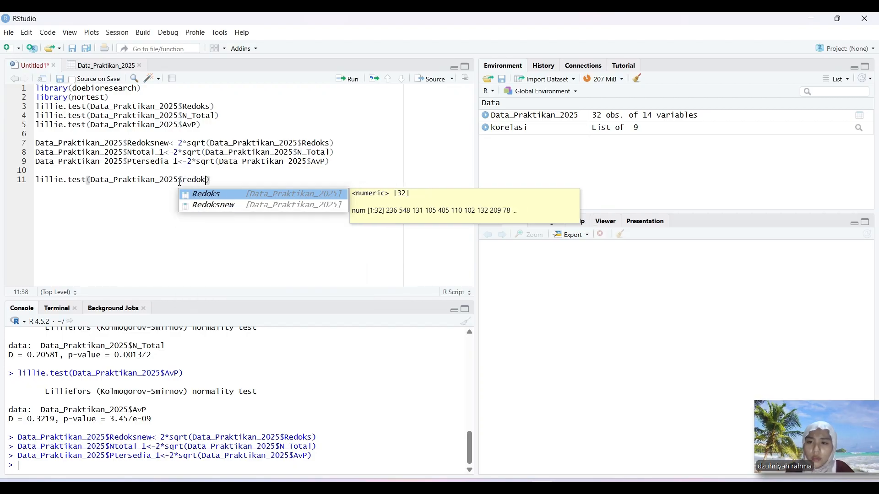
{"action": "left_click", "coordinate": [265, 206]}
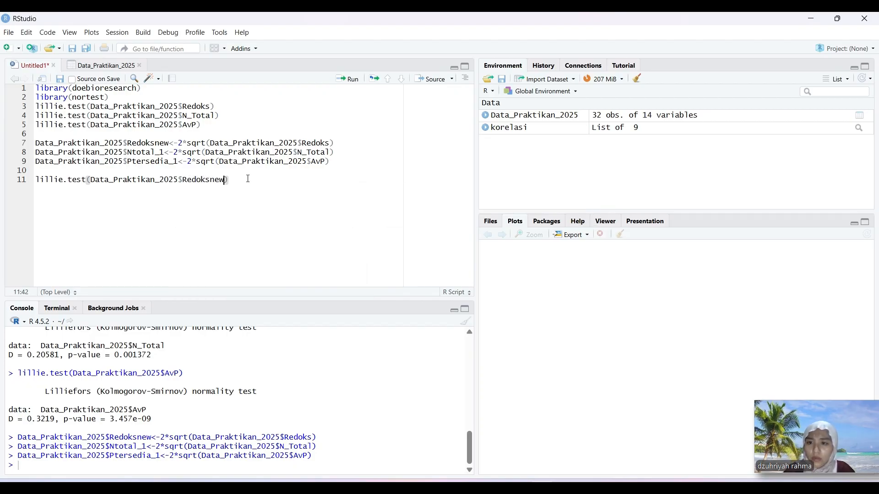
Step: Write lillie.test(Data_Praktikan_2025$Ntotal_1) on line 12 of the script
{"action": "key", "text": "End"}
{"action": "key", "text": "Return"}
{"action": "type", "text": "lil"}
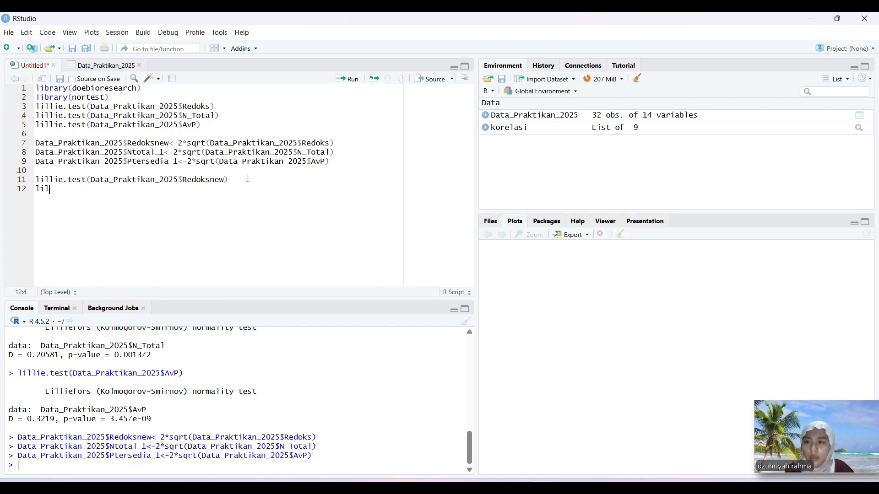
{"action": "type", "text": "l"}
{"action": "left_click", "coordinate": [132, 204]}
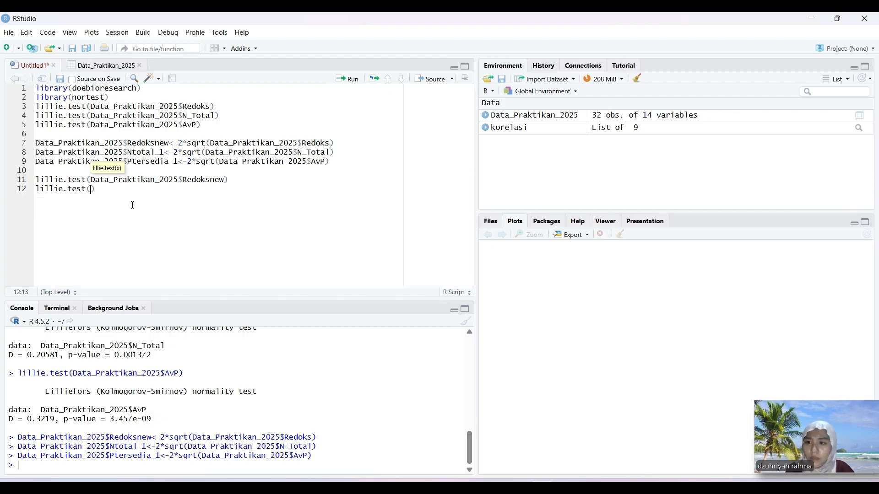
{"action": "type", "text": "data"}
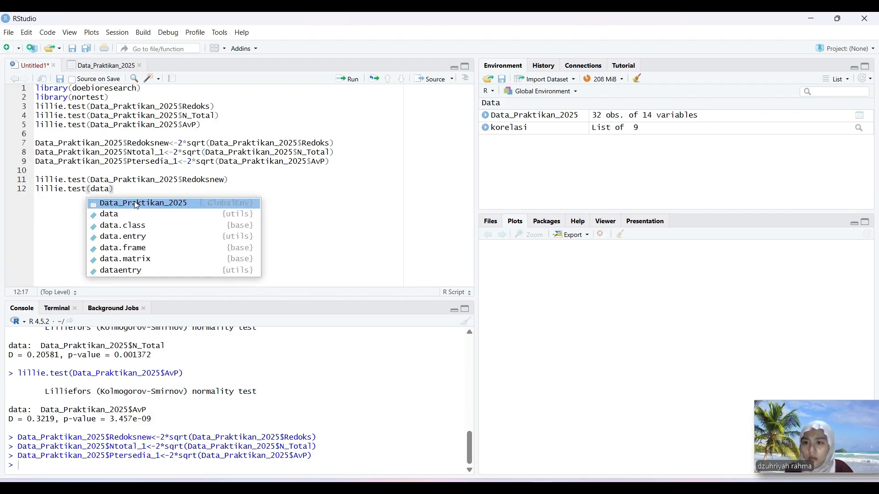
{"action": "left_click", "coordinate": [142, 202]}
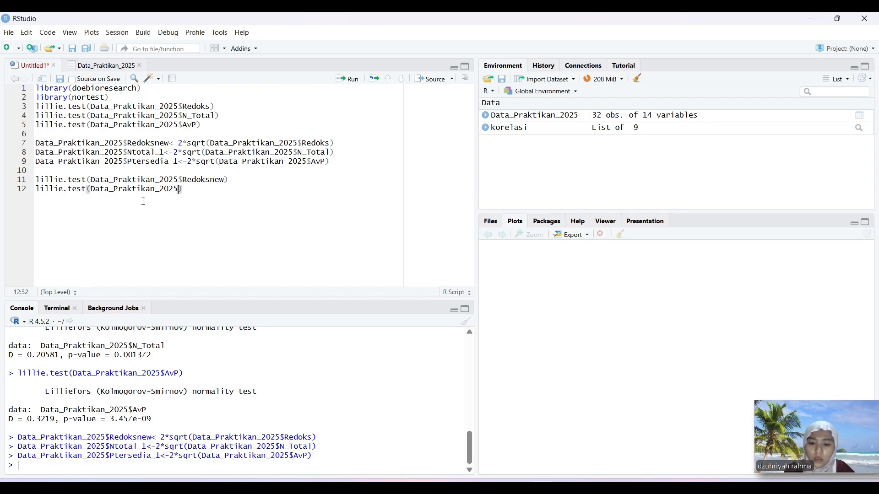
{"action": "type", "text": "$Na"}
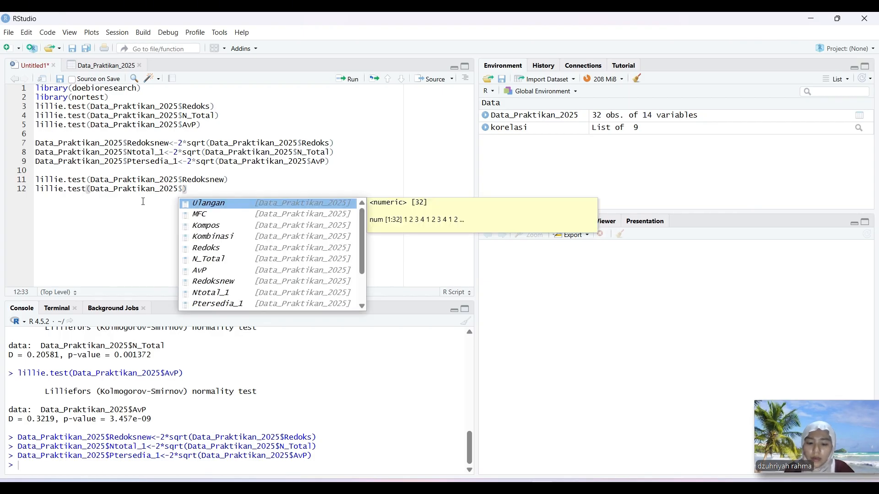
{"action": "key", "text": "BackSpace"}
{"action": "type", "text": "to"}
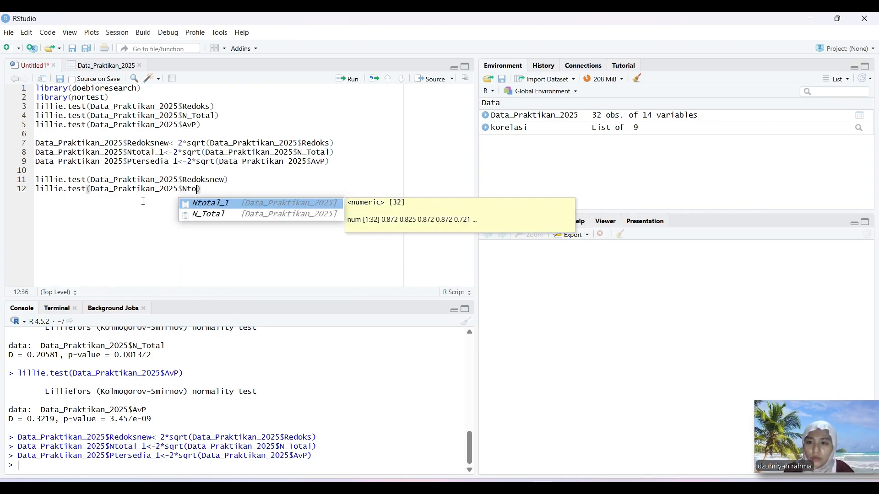
{"action": "left_click", "coordinate": [193, 204]}
{"action": "type", "text": ")"}
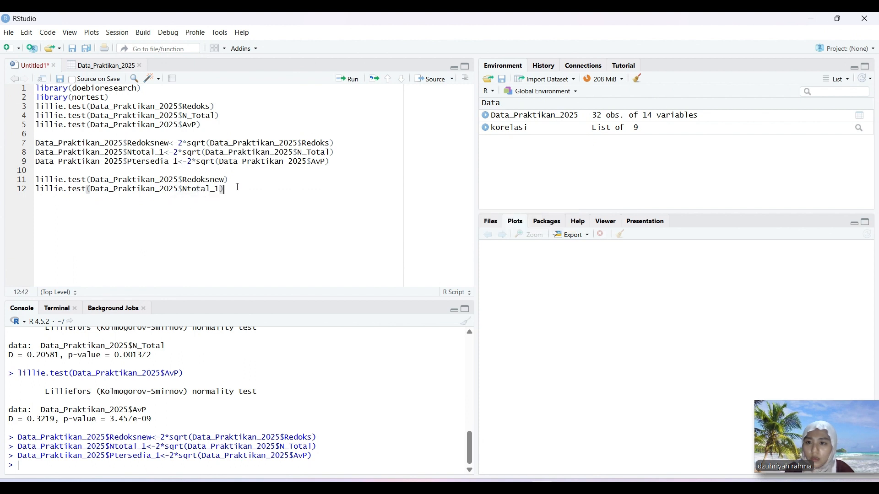
Step: Write lillie.test(Data_Praktikan_2025$Ptersedia_1) on line 13 of the script
{"action": "key", "text": "Return"}
{"action": "type", "text": "lilli"}
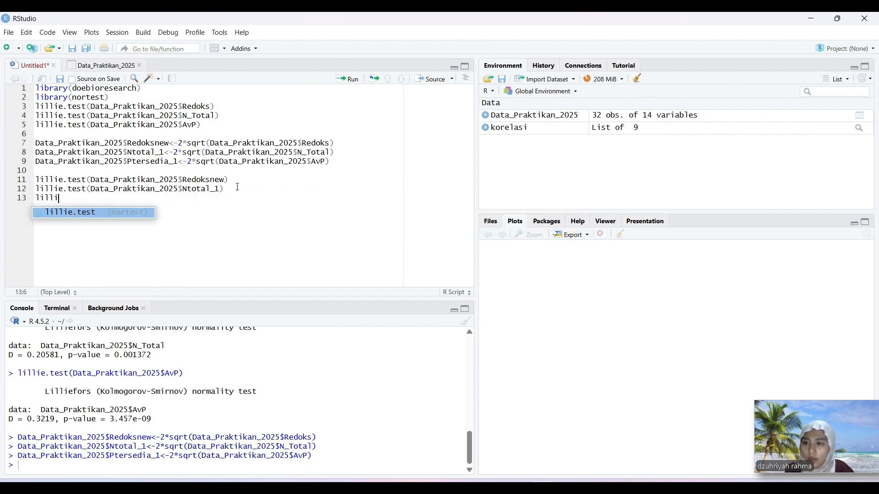
{"action": "left_click", "coordinate": [112, 212]}
{"action": "type", "text": "data"}
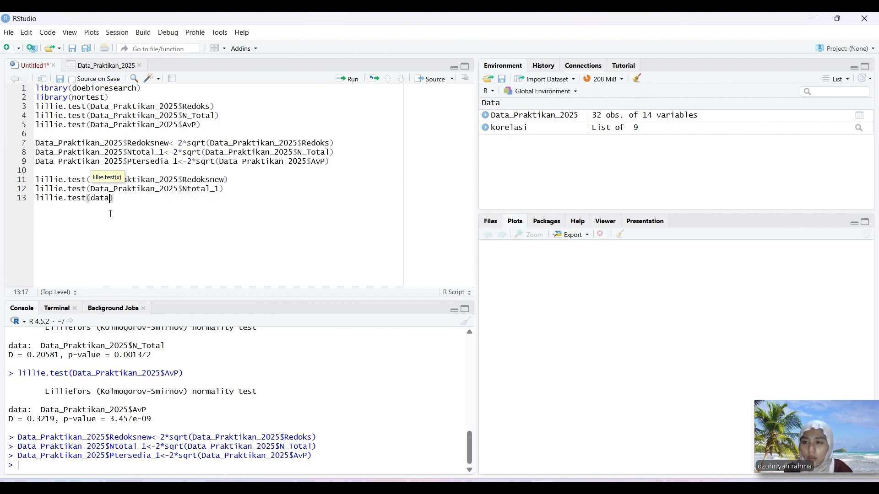
{"action": "left_click", "coordinate": [130, 213]}
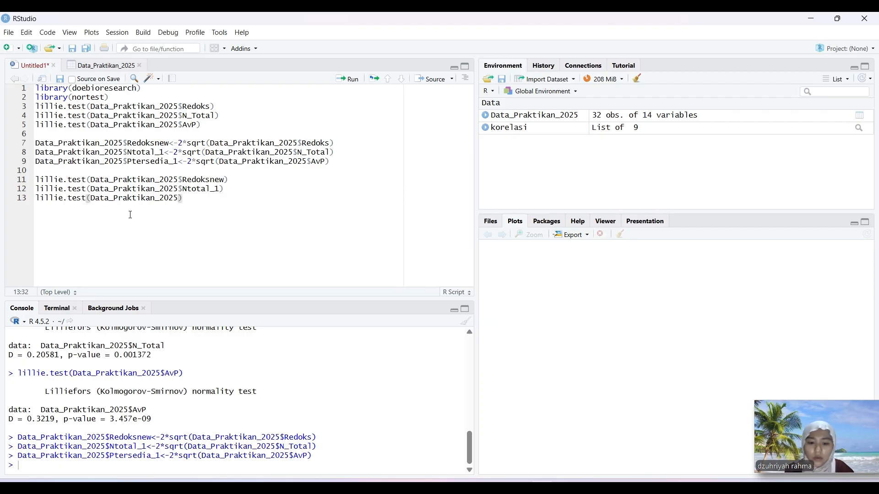
{"action": "type", "text": "$p"}
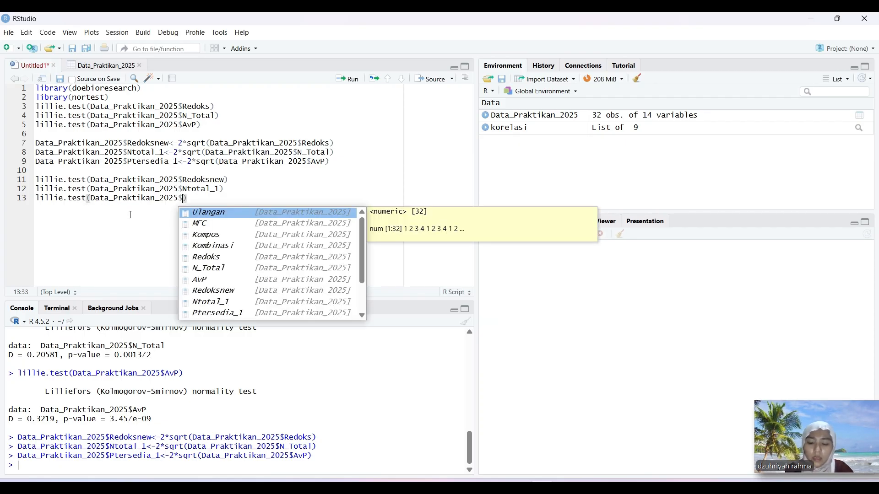
{"action": "left_click", "coordinate": [190, 213]}
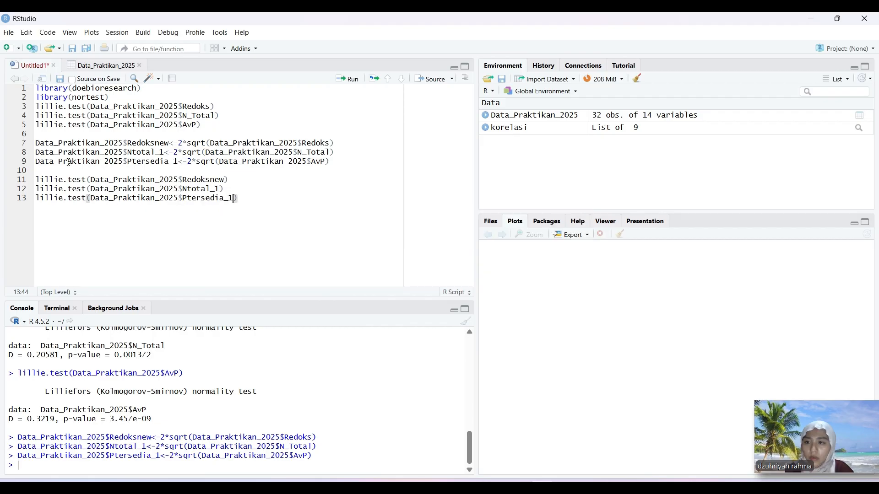
Step: Run script lines 11 to 13 together and review the Lilliefors test results for the three transformed variables in the console
{"action": "left_click_drag", "start_coordinate": [35, 179], "coordinate": [238, 199]}
{"action": "left_click", "coordinate": [347, 79]}
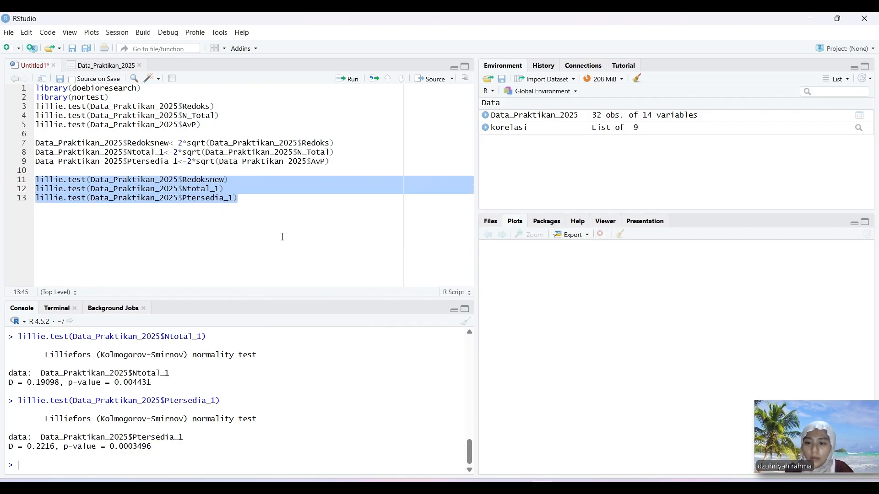
{"action": "scroll", "coordinate": [270, 408], "scroll_direction": "up", "scroll_amount": 3}
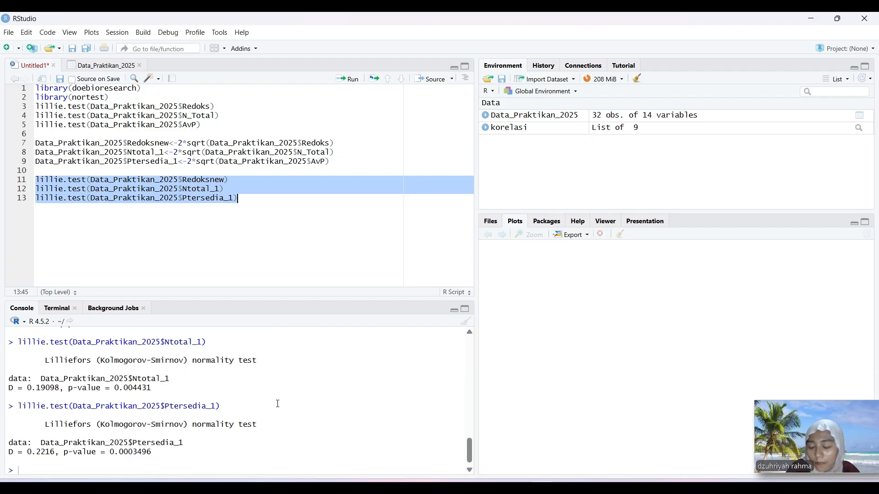
{"action": "scroll", "coordinate": [278, 405], "scroll_direction": "up", "scroll_amount": 3}
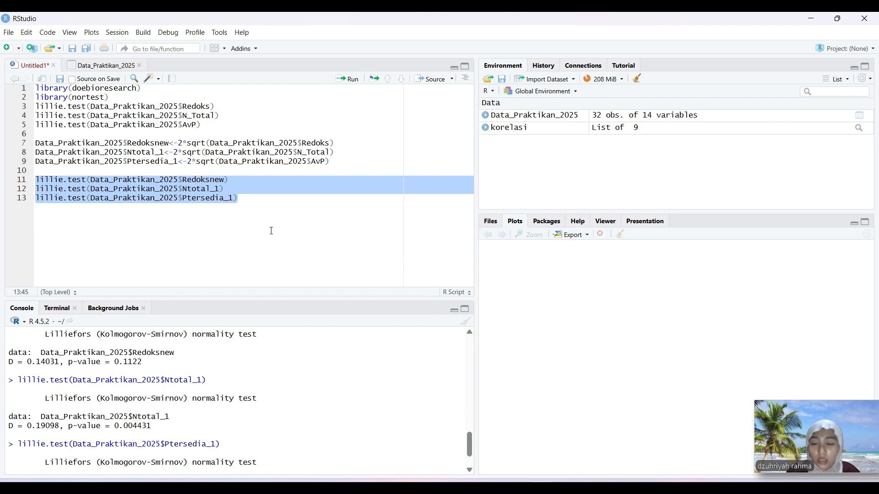
Step: Start a Kruskal-Wallis test on line 15 of the script with kruskal.test and the formula Redoksnew~Kombinasi, leaving line 14 blank
{"action": "left_click", "coordinate": [280, 205]}
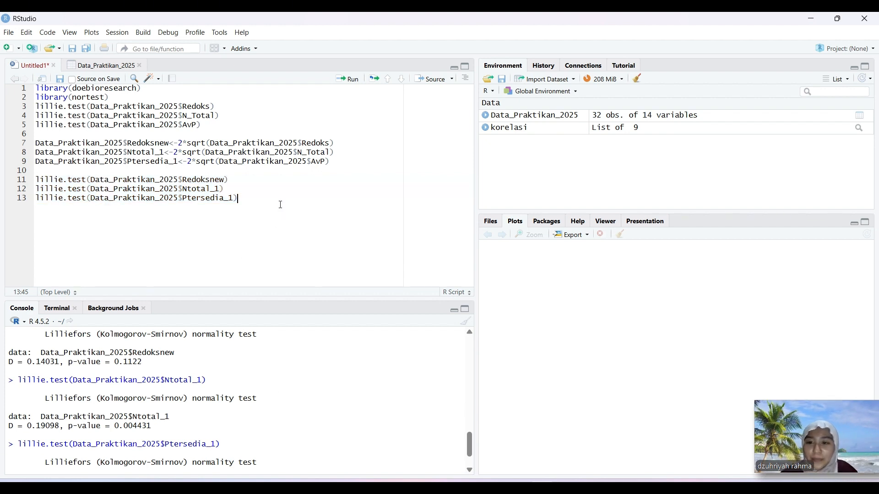
{"action": "key", "text": "Return"}
{"action": "key", "text": "Return"}
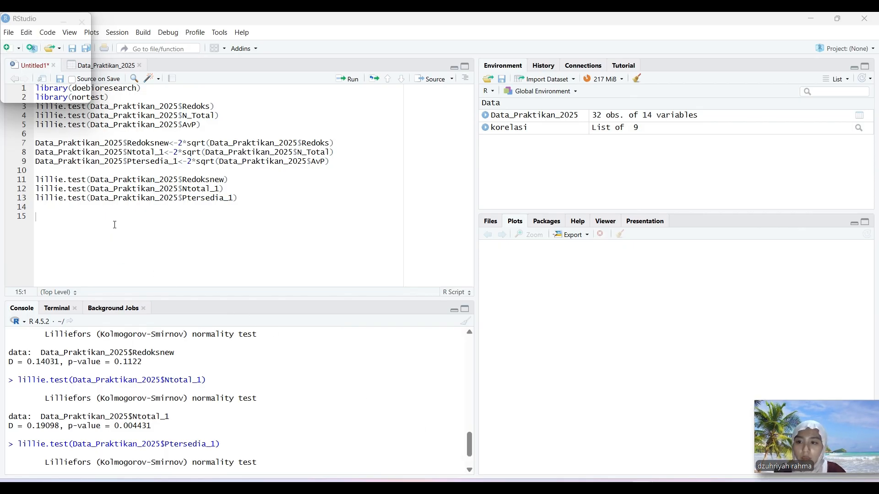
{"action": "type", "text": "kruskal"}
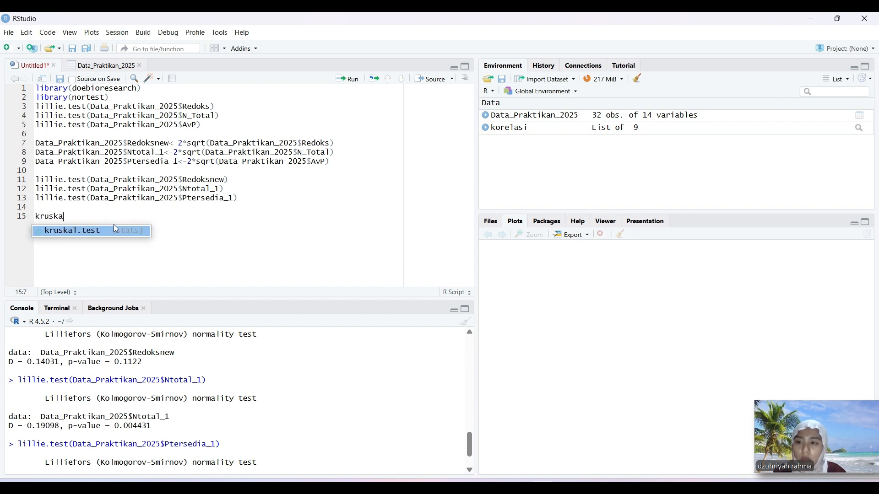
{"action": "key", "text": "Return"}
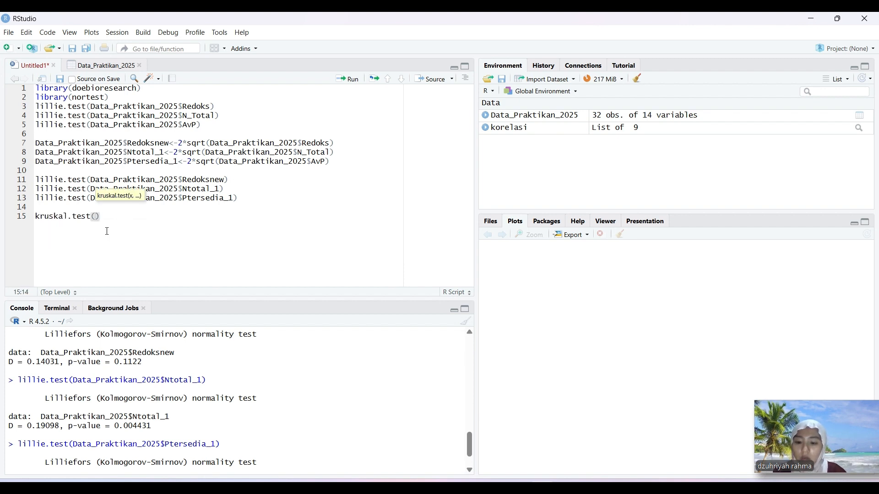
{"action": "type", "text": "Redok"}
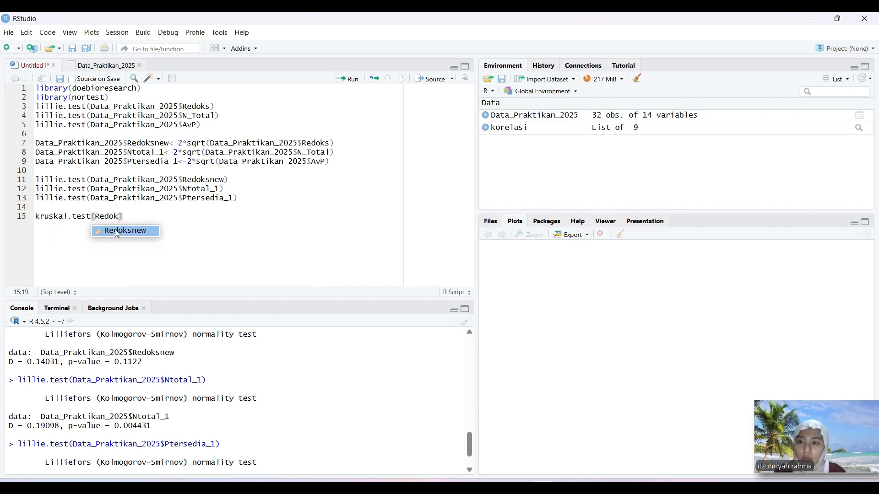
{"action": "left_click", "coordinate": [118, 232]}
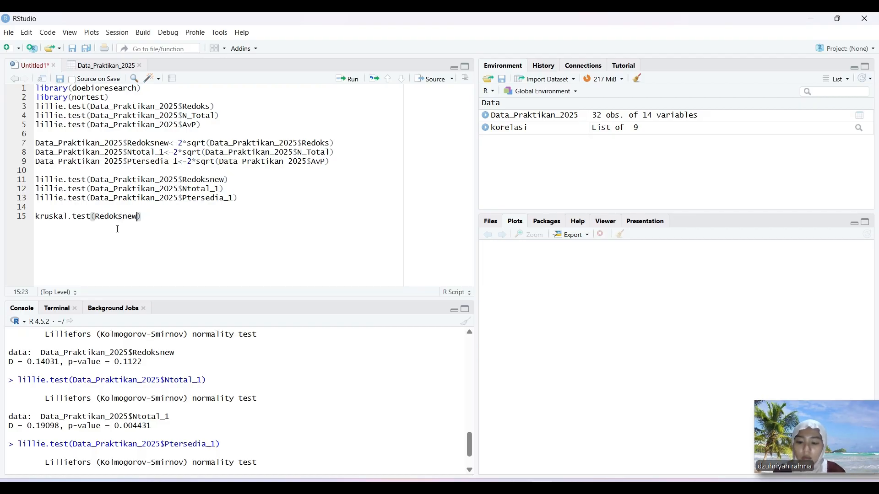
{"action": "type", "text": "~Kombinasi"}
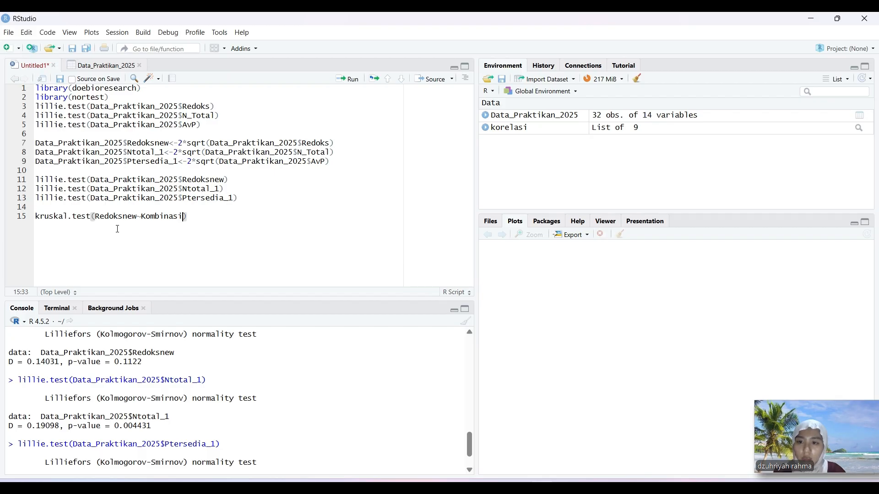
Step: Add the data = argument to the kruskal.test call on line 15 and begin entering the dataset name
{"action": "type", "text": ", dat"}
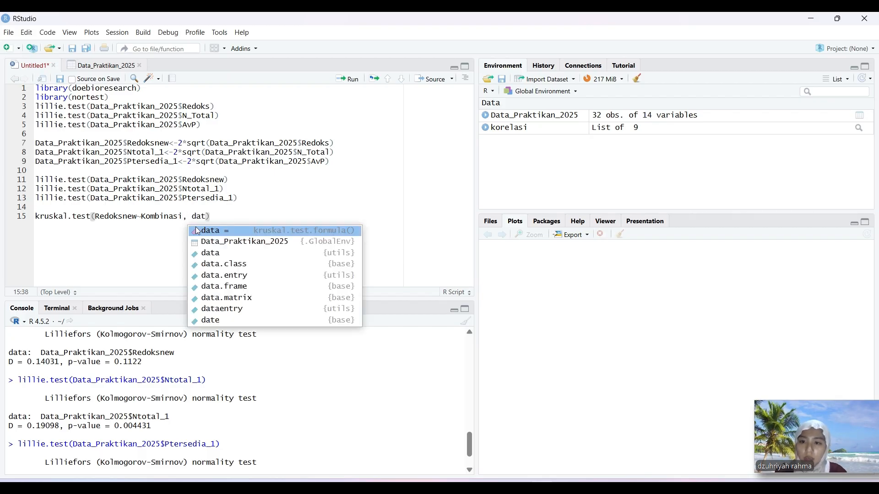
{"action": "left_click", "coordinate": [198, 231]}
{"action": "type", "text": "Daa"}
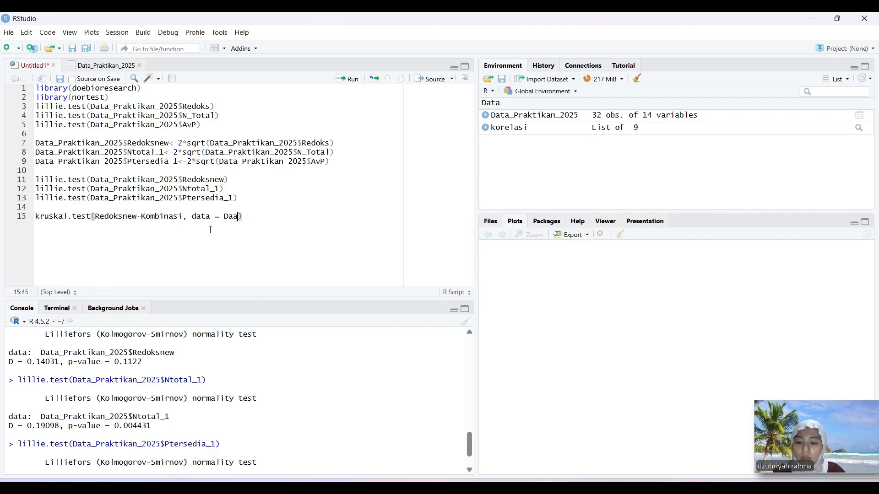
Step: Complete the Redoksnew Kruskal-Wallis call on line 15 with Data_Praktikan_2025 as its data argument
{"action": "key", "text": "BackSpace"}
{"action": "type", "text": "ta"}
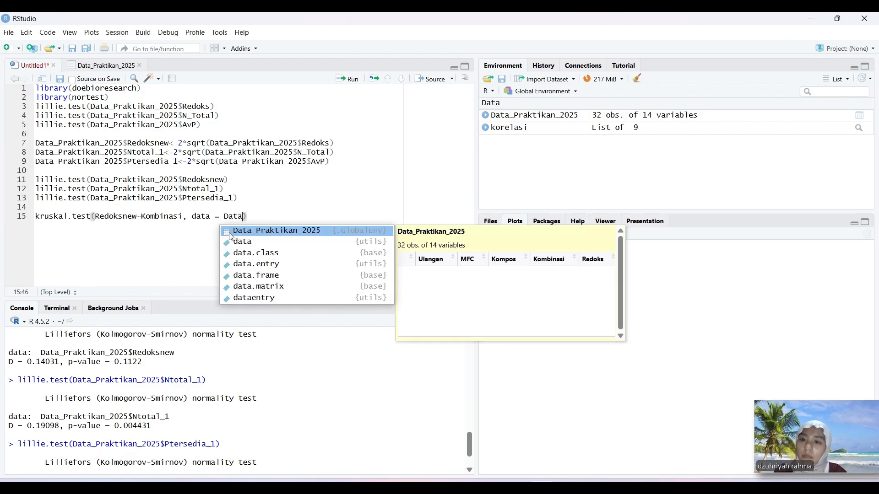
{"action": "left_click", "coordinate": [232, 237]}
{"action": "left_click", "coordinate": [325, 217]}
Step: Add a kruskal.test call on line 16 with the formula Ntotal_1~Kombinasi
{"action": "key", "text": "Return"}
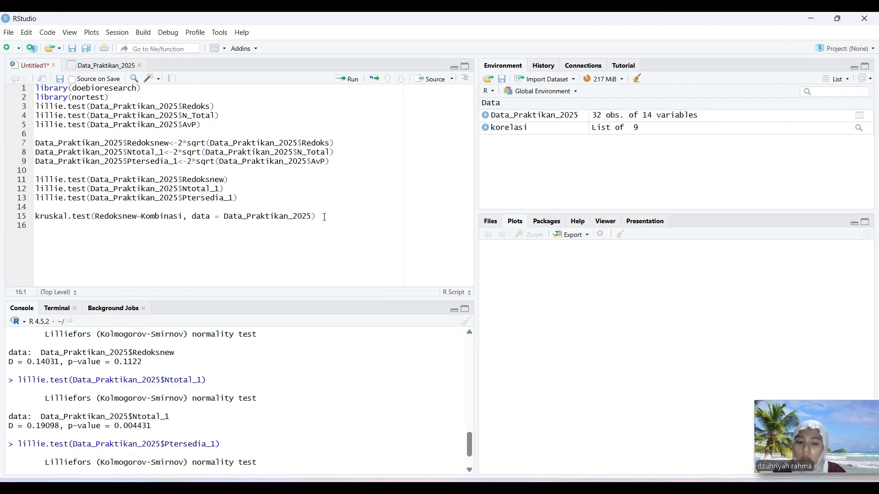
{"action": "type", "text": "kruskal"}
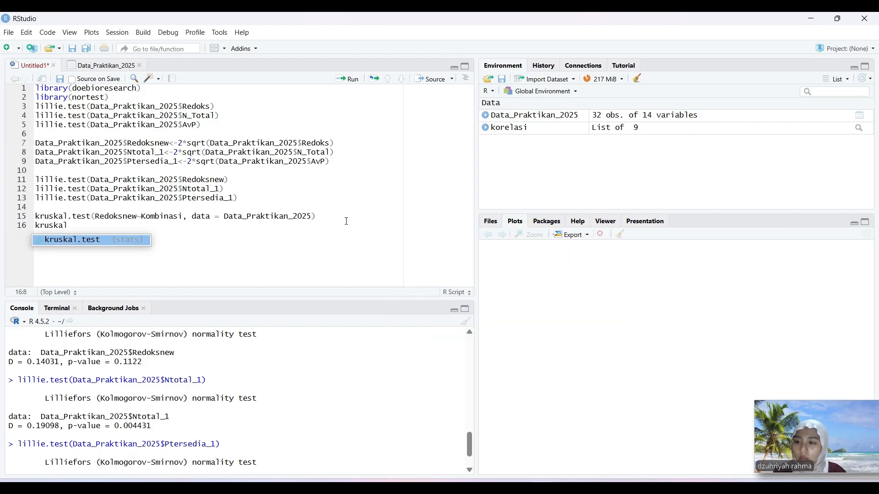
{"action": "left_click", "coordinate": [131, 241]}
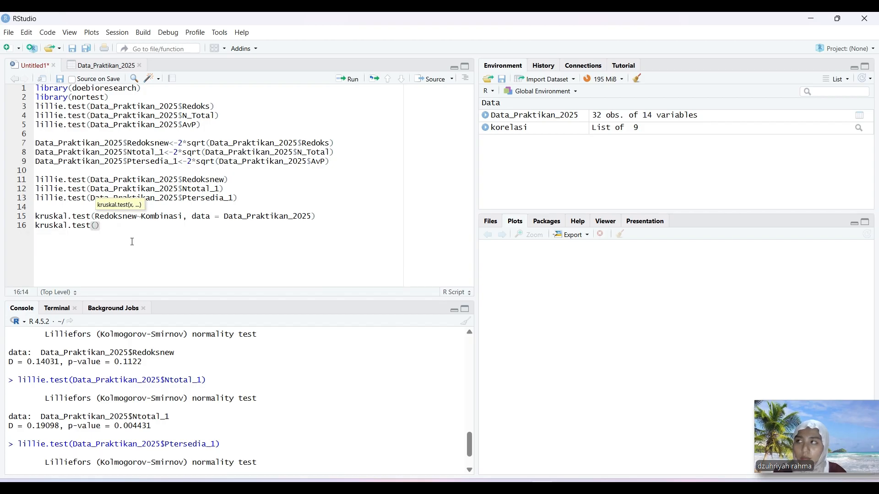
{"action": "type", "text": "Nto"}
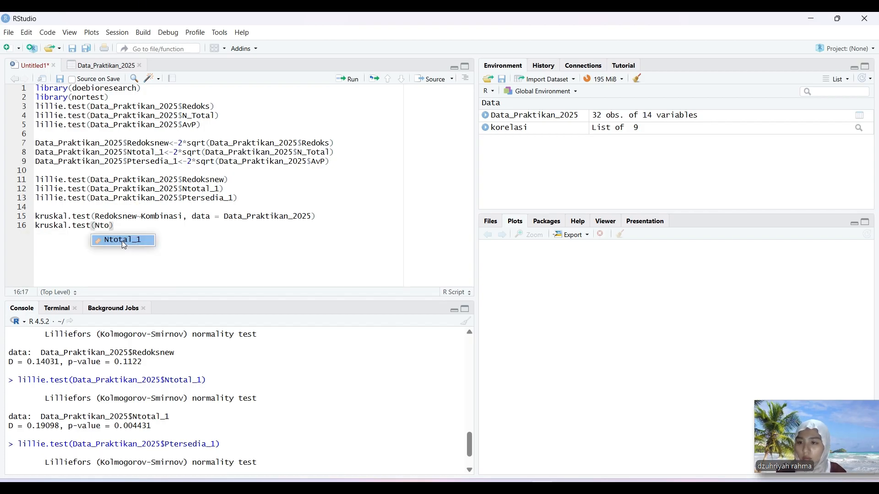
{"action": "left_click", "coordinate": [118, 241]}
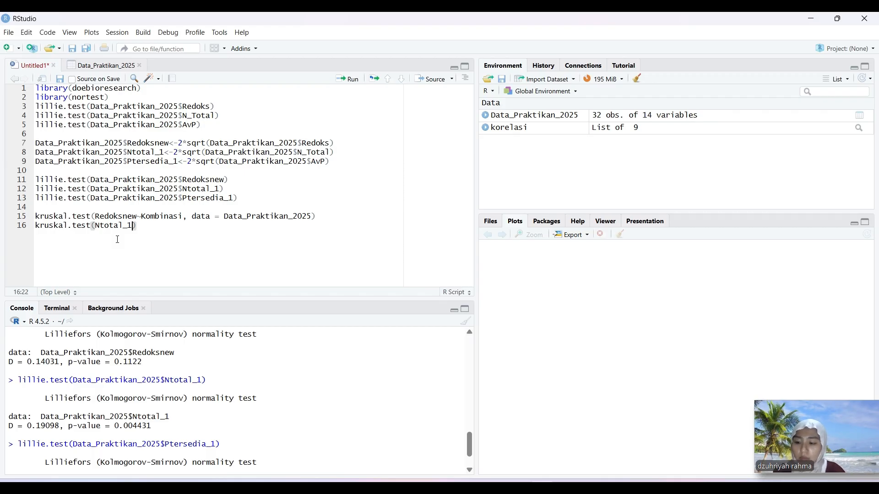
{"action": "type", "text": "~kom"}
{"action": "key", "text": "BackSpace"}
{"action": "key", "text": "BackSpace"}
{"action": "key", "text": "BackSpace"}
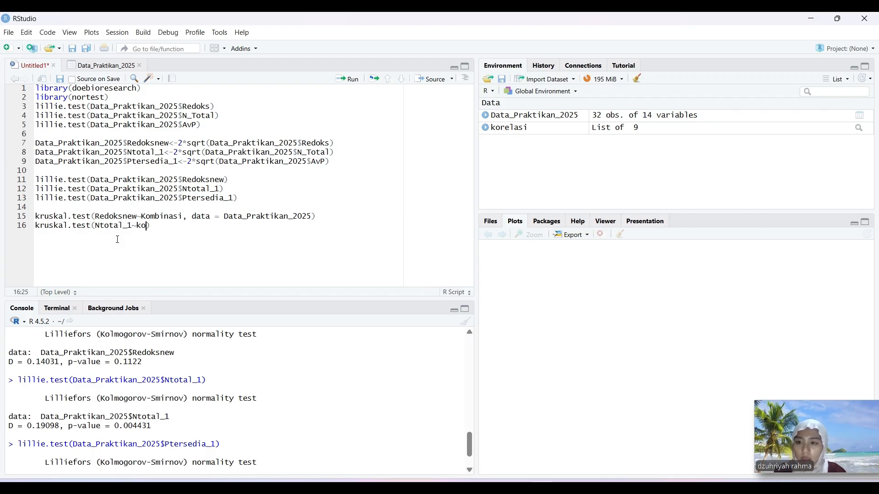
{"action": "type", "text": "Kom"}
{"action": "type", "text": "binasi,"}
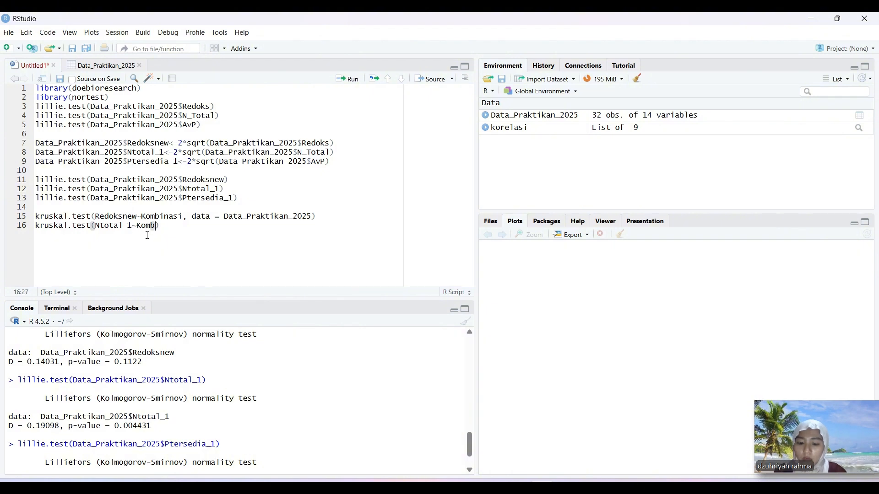
Step: Add the argument data = Data_Praktikan_2025 to the Ntotal_1 Kruskal-Wallis call
{"action": "type", "text": " da"}
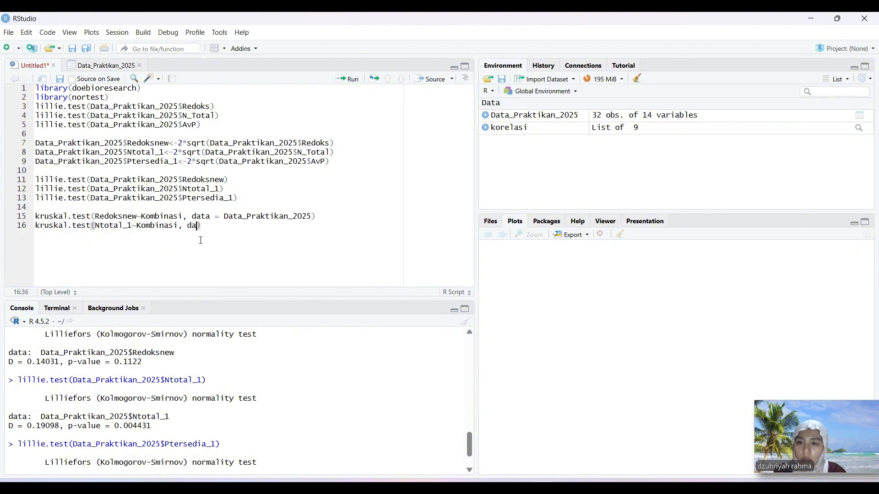
{"action": "type", "text": "ta"}
{"action": "left_click", "coordinate": [217, 241]}
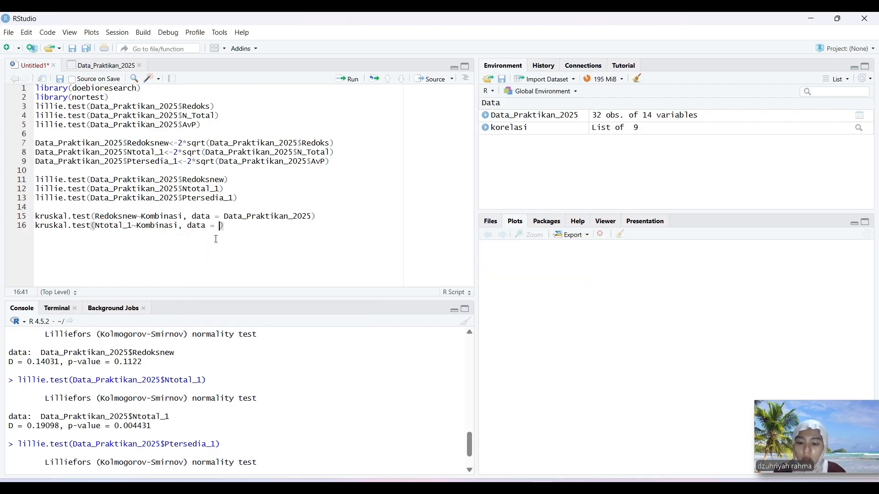
{"action": "type", "text": "data"}
{"action": "left_click", "coordinate": [229, 244]}
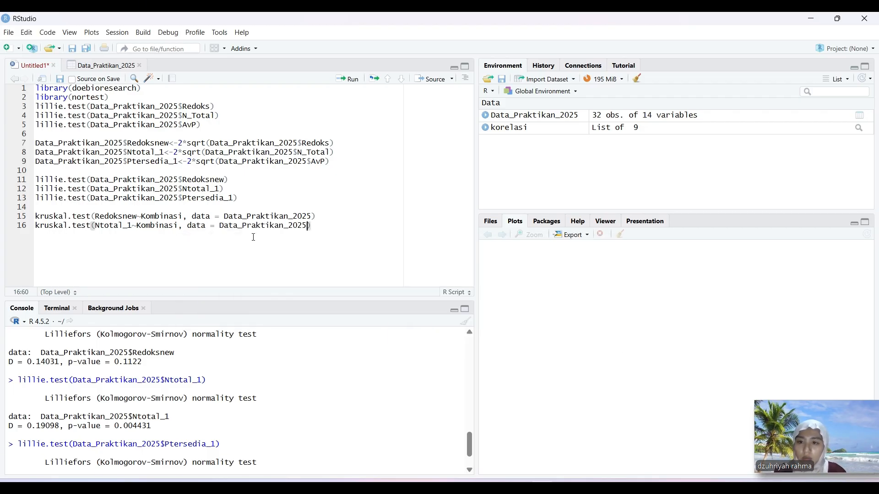
Step: Add a kruskal.test call on line 17 with the formula Ptersedia_1~Kombinasi
{"action": "key", "text": "Return"}
{"action": "type", "text": "kruskal"}
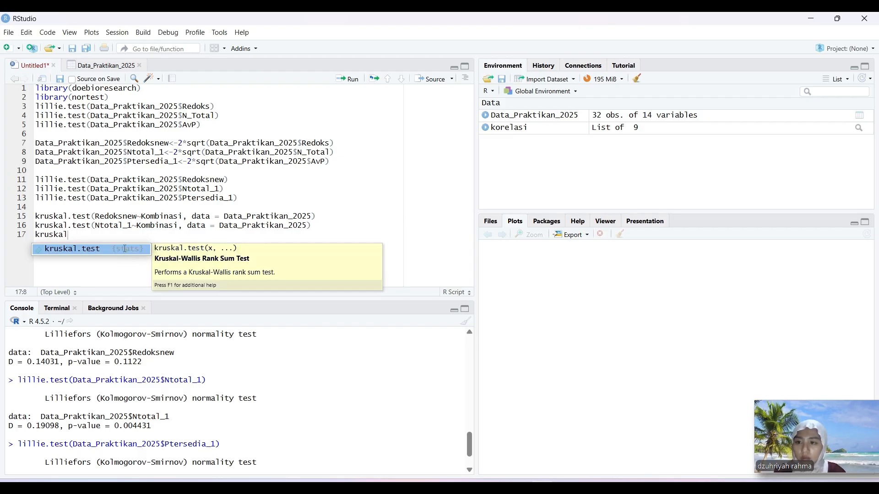
{"action": "left_click", "coordinate": [126, 249]}
{"action": "type", "text": "Pe"}
{"action": "key", "text": "BackSpace"}
{"action": "type", "text": "terse"}
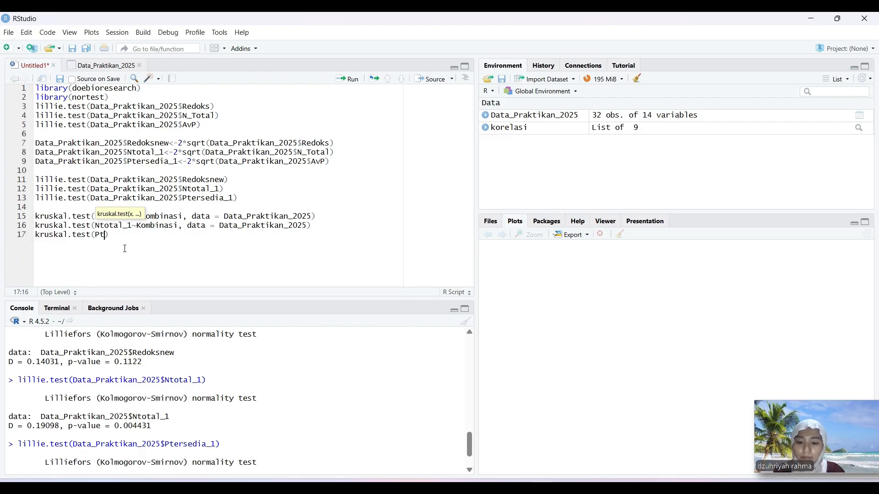
{"action": "left_click", "coordinate": [131, 250]}
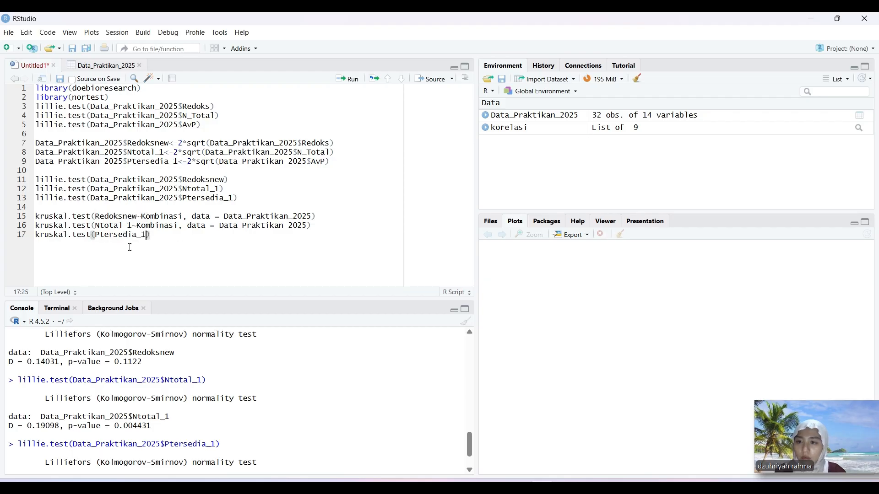
{"action": "type", "text": "~Kombinasi"}
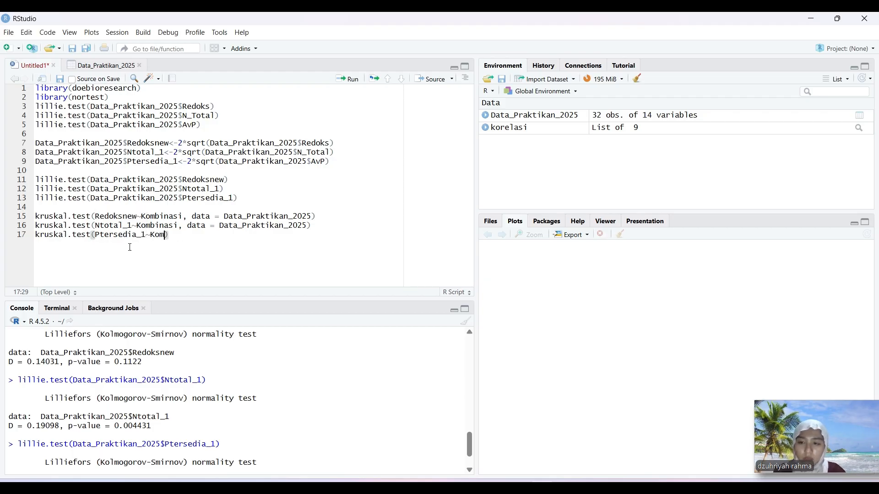
Step: Add the argument data = Data_Praktikan_2025 to the Ptersedia_1 Kruskal-Wallis call
{"action": "type", "text": ", data"}
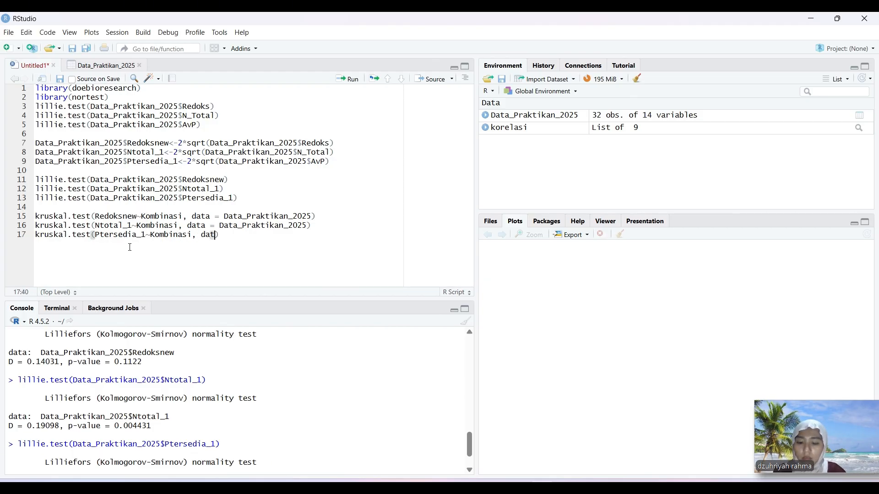
{"action": "left_click", "coordinate": [208, 250]}
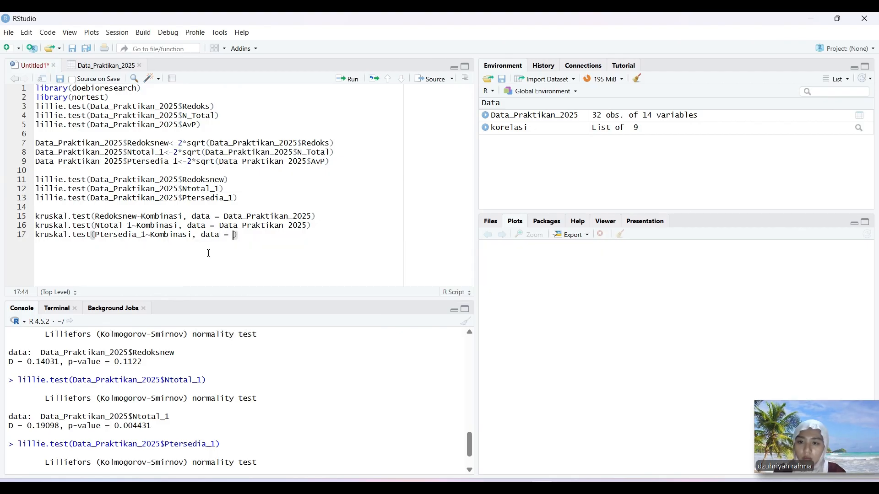
{"action": "type", "text": "Data"}
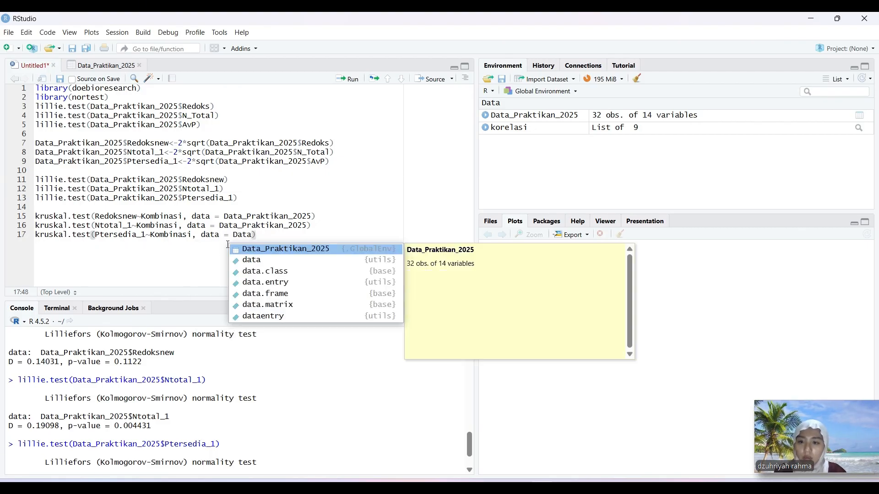
{"action": "left_click", "coordinate": [254, 249]}
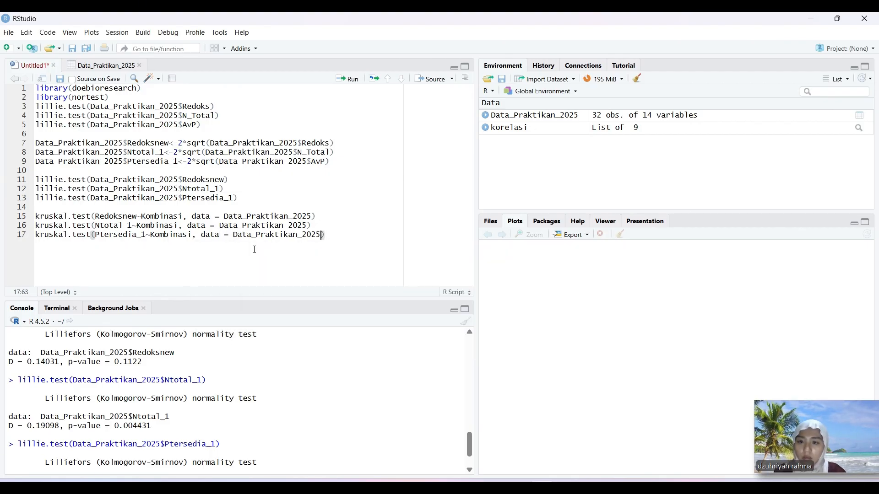
Step: Run the three kruskal.test lines for Redoksnew, Ntotal_1 and Ptersedia_1 together
{"action": "left_click", "coordinate": [539, 460]}
{"action": "left_click", "coordinate": [290, 242]}
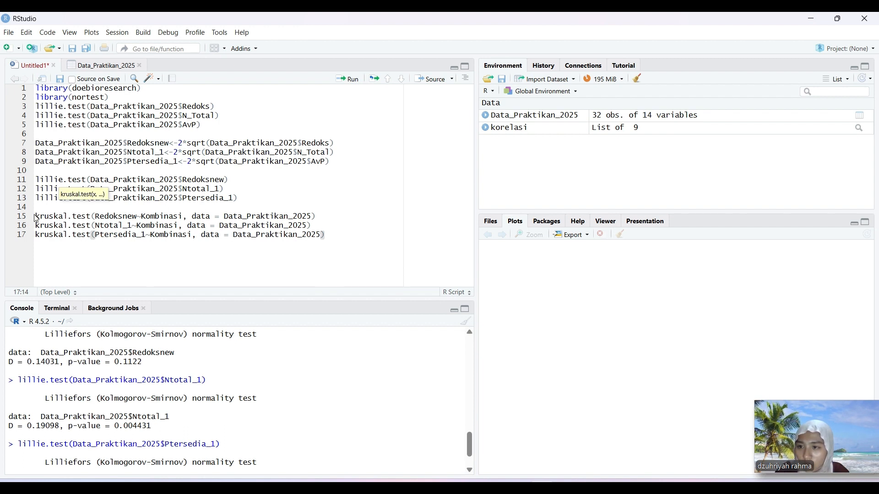
{"action": "mouse_move", "coordinate": [36, 216]}
{"action": "left_mouse_down"}
{"action": "mouse_move", "coordinate": [304, 216]}
{"action": "mouse_move", "coordinate": [325, 236]}
{"action": "left_mouse_up"}
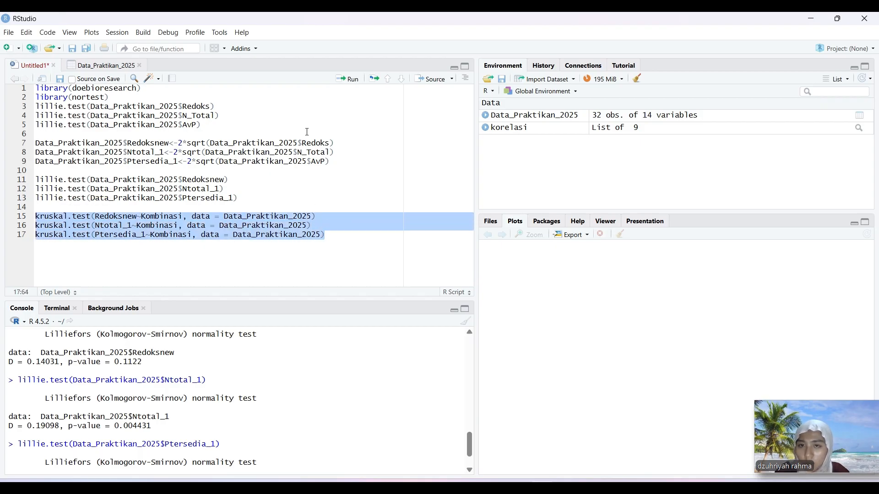
{"action": "left_click", "coordinate": [346, 78]}
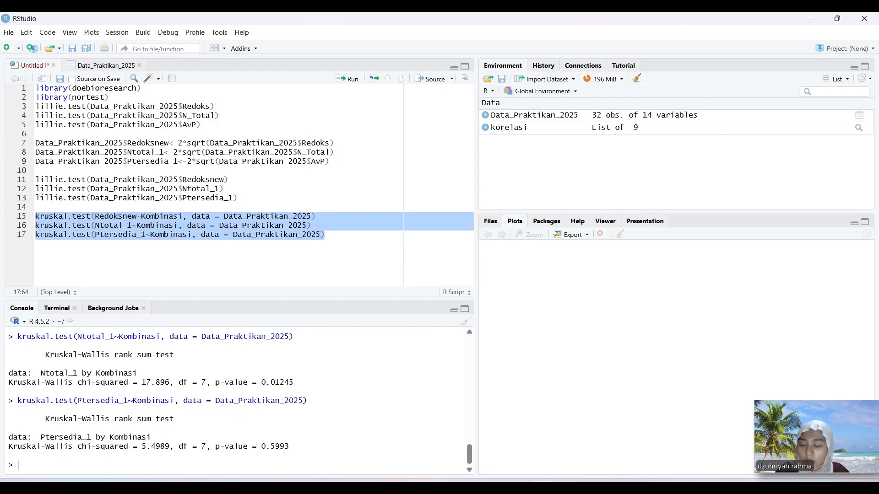
Step: Examine the Kruskal-Wallis console results and compare the p-values for Redoksnew, Ntotal_1 and Ptersedia_1
{"action": "scroll", "coordinate": [241, 413], "scroll_direction": "up", "scroll_amount": 1}
{"action": "scroll", "coordinate": [242, 414], "scroll_direction": "up", "scroll_amount": 3}
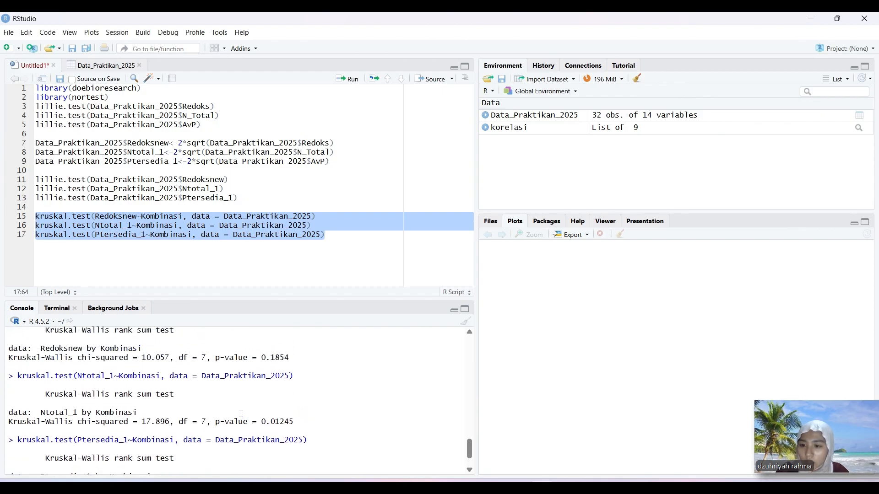
{"action": "scroll", "coordinate": [242, 414], "scroll_direction": "down", "scroll_amount": 3}
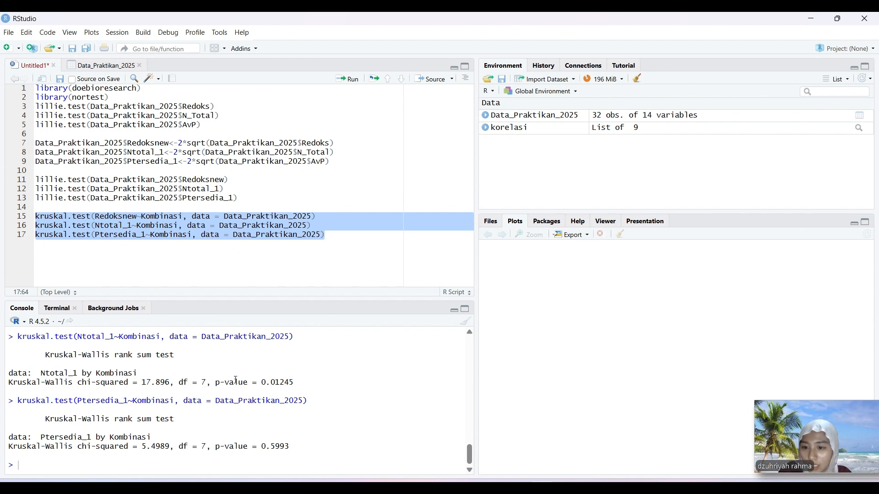
{"action": "scroll", "coordinate": [236, 380], "scroll_direction": "up", "scroll_amount": 1}
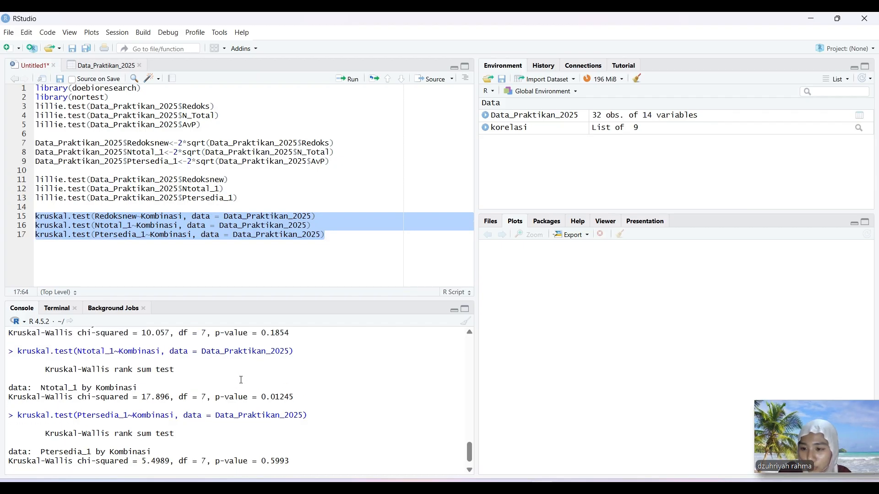
{"action": "scroll", "coordinate": [241, 380], "scroll_direction": "up", "scroll_amount": 2}
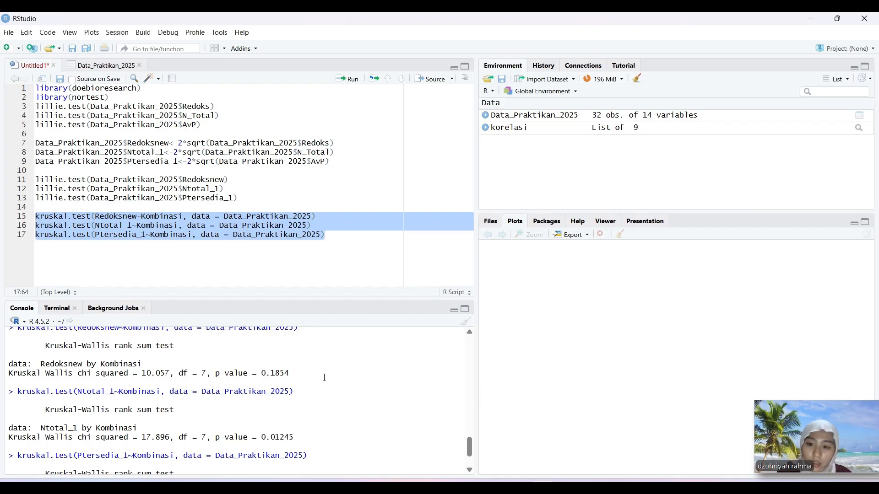
{"action": "scroll", "coordinate": [325, 378], "scroll_direction": "down", "scroll_amount": 1}
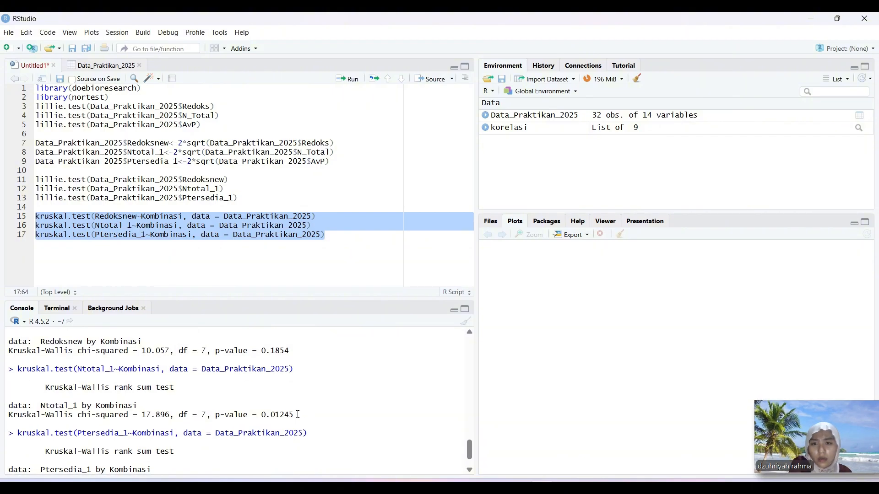
{"action": "scroll", "coordinate": [297, 415], "scroll_direction": "down", "scroll_amount": 1}
{"action": "scroll", "coordinate": [298, 414], "scroll_direction": "down", "scroll_amount": 1}
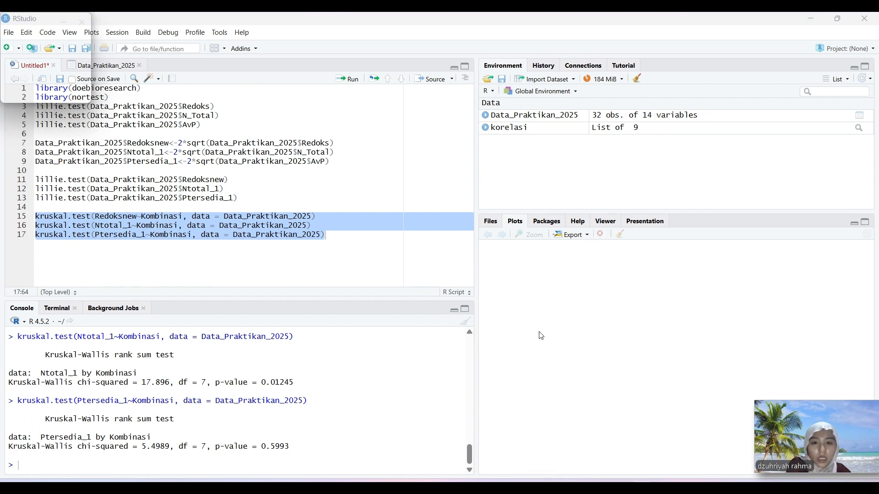
Step: Add library(FSA) on line 19, below the Kruskal-Wallis tests, and run it to load the package
{"action": "left_click", "coordinate": [449, 259]}
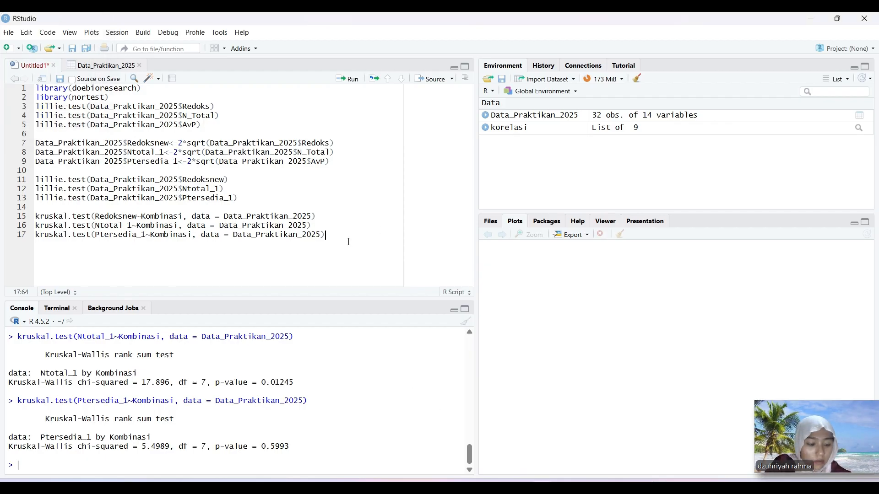
{"action": "key", "text": "Return"}
{"action": "key", "text": "Return"}
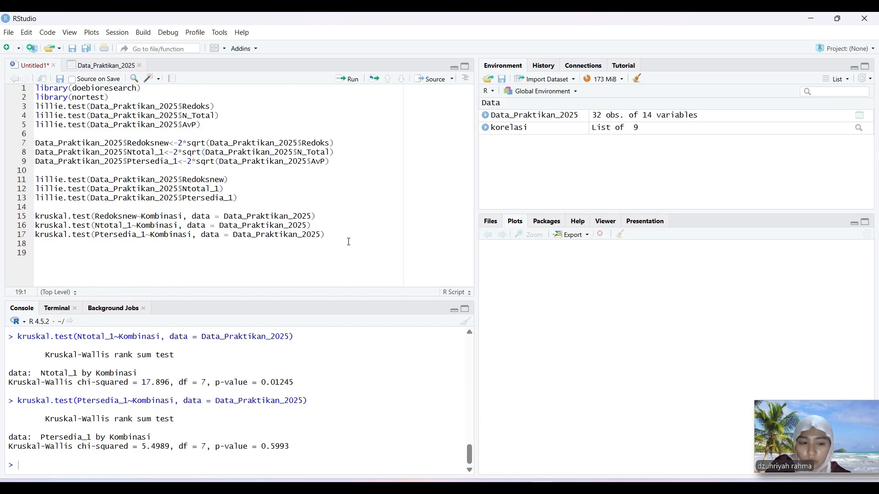
{"action": "type", "text": "li"}
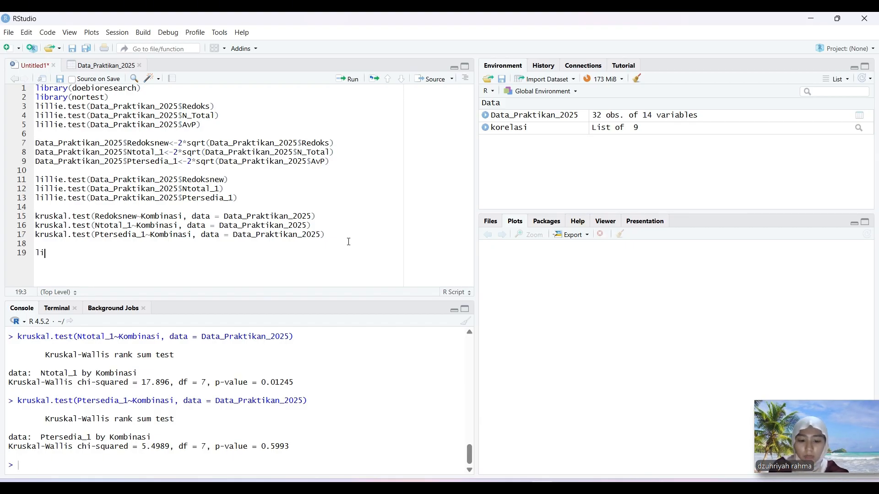
{"action": "type", "text": "brary"}
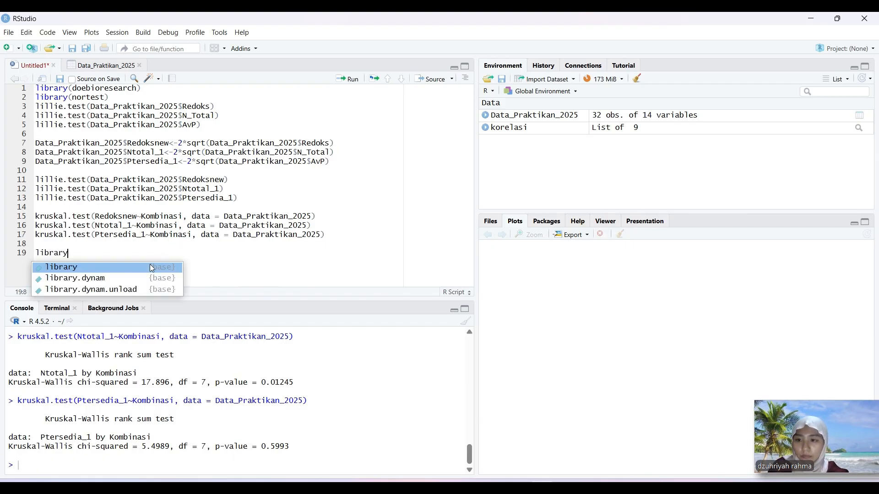
{"action": "left_click", "coordinate": [150, 266]}
{"action": "type", "text": "FSA"}
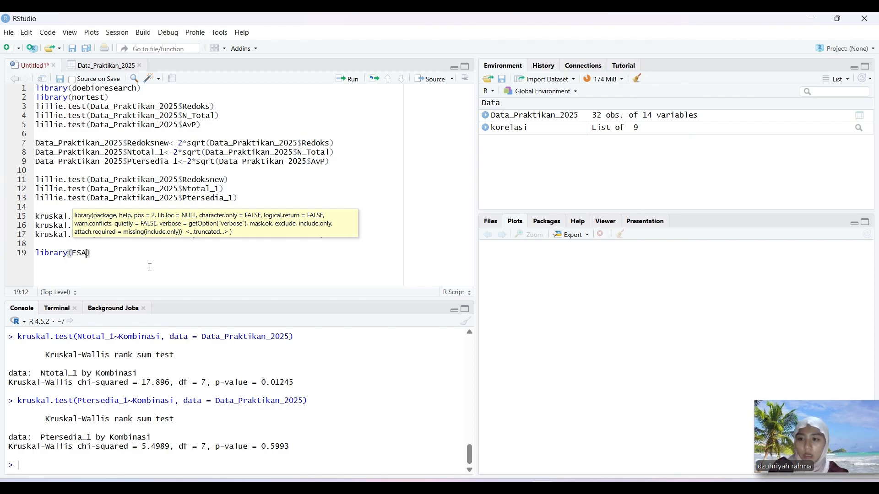
{"action": "left_click", "coordinate": [347, 78]}
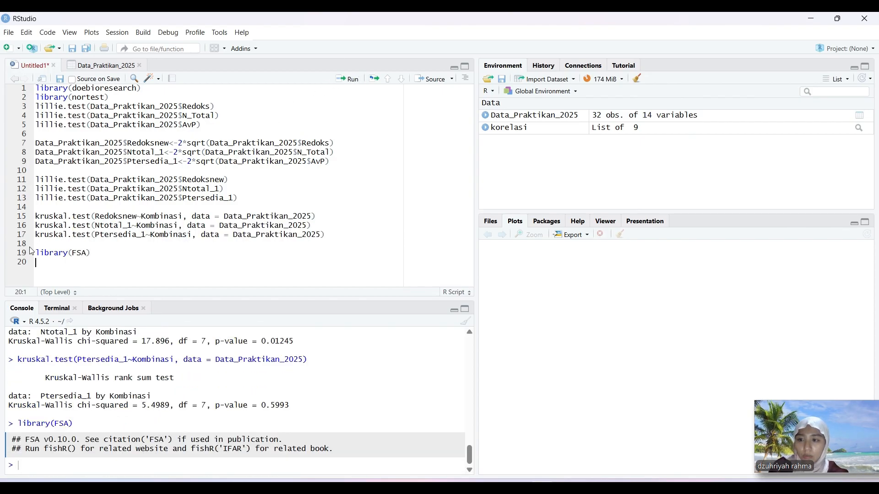
Step: Start a dunnTest call on line 20 with the formula Redoksnew~Kombinasi and data = Data_Praktikan_2025
{"action": "type", "text": "dunn"}
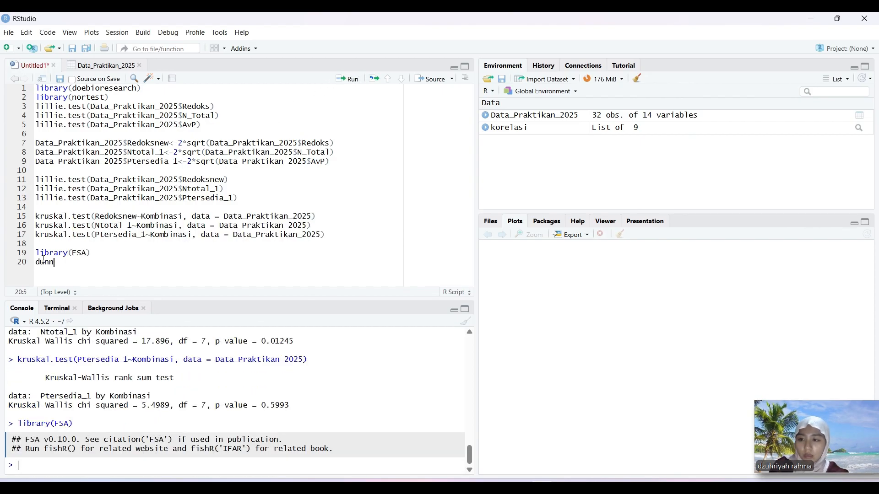
{"action": "left_click", "coordinate": [63, 278]}
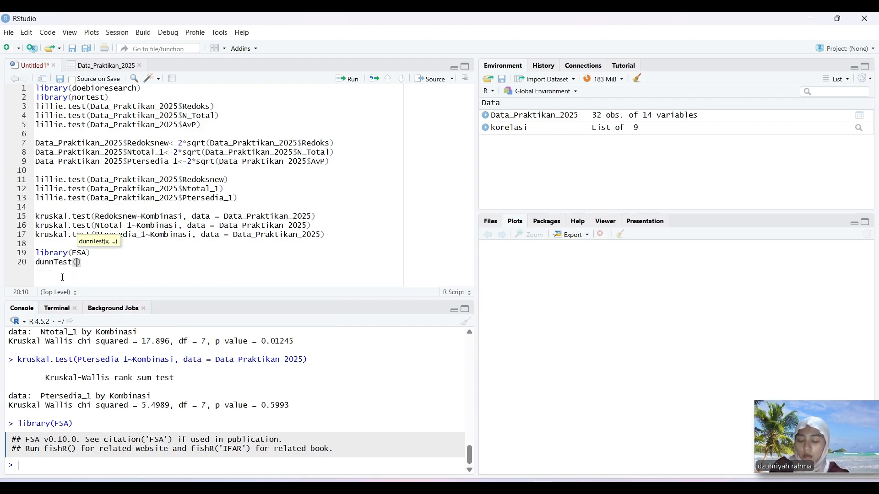
{"action": "type", "text": "Redoks"}
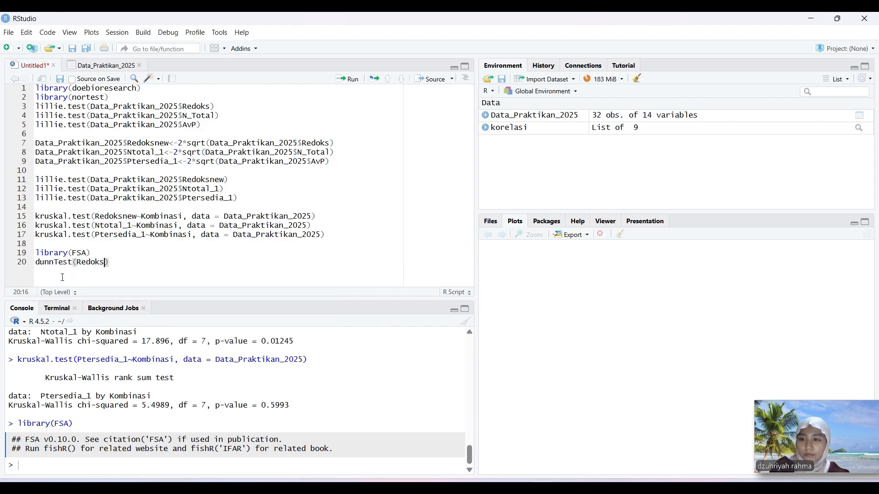
{"action": "left_click", "coordinate": [92, 275]}
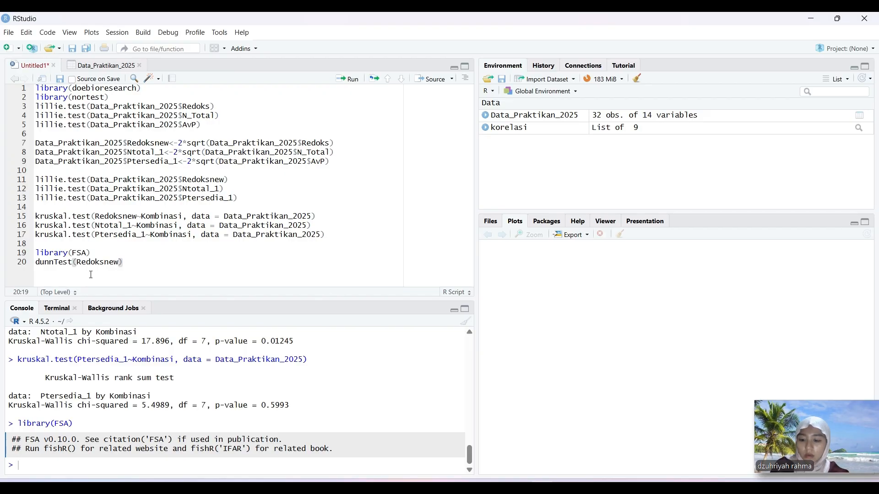
{"action": "type", "text": "~Kom"}
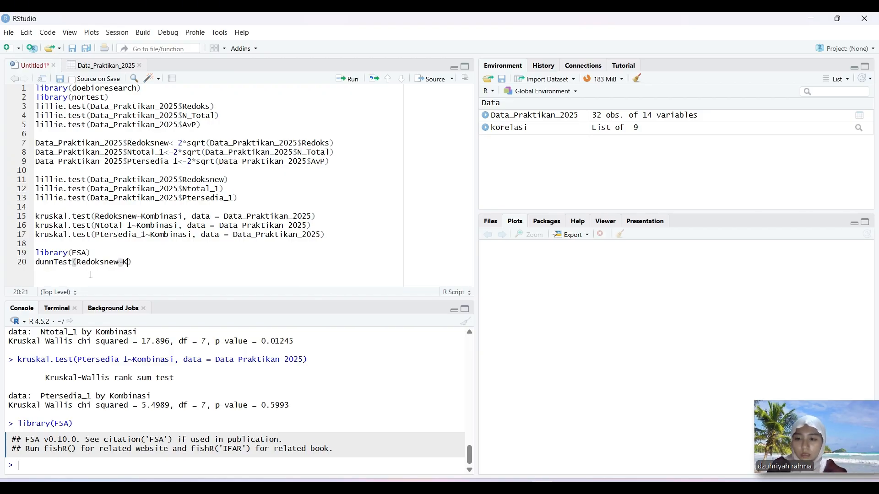
{"action": "type", "text": "binasi, data"}
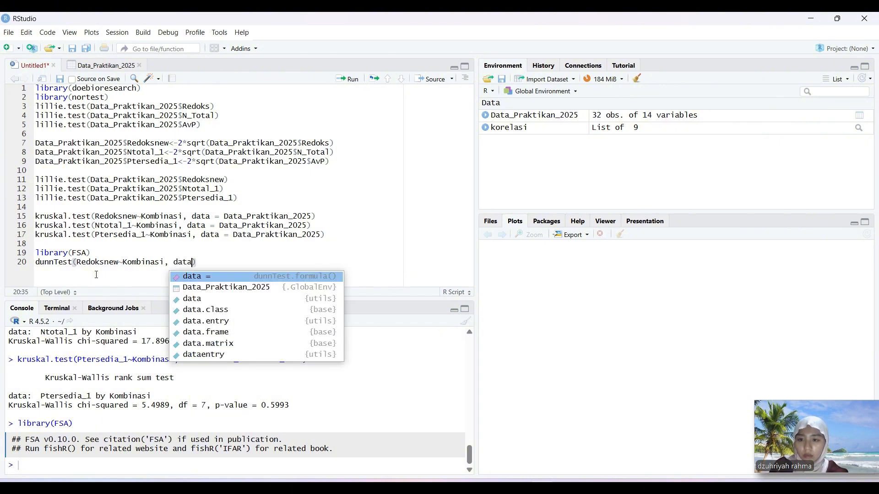
{"action": "type", "text": " = "}
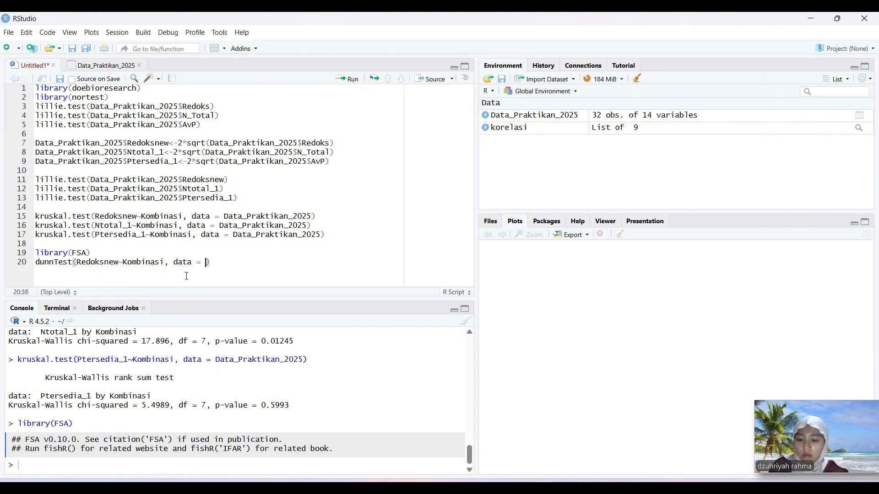
{"action": "type", "text": "Data"}
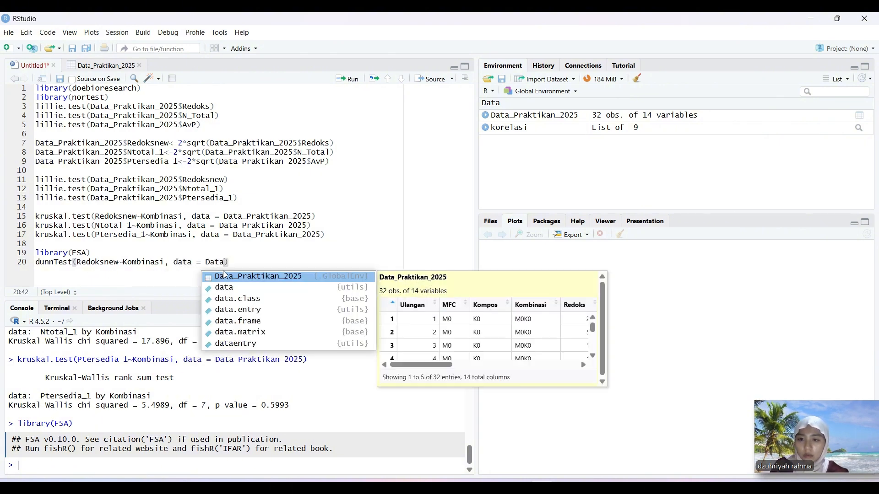
{"action": "left_click", "coordinate": [228, 276]}
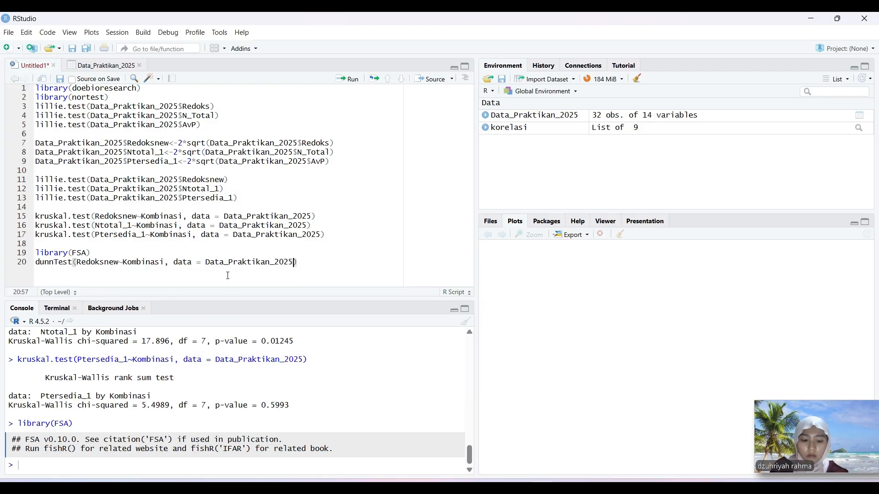
Step: Add the argument method = "bonferroni" to the Redoksnew dunnTest call and run the line
{"action": "type", "text": ", method"}
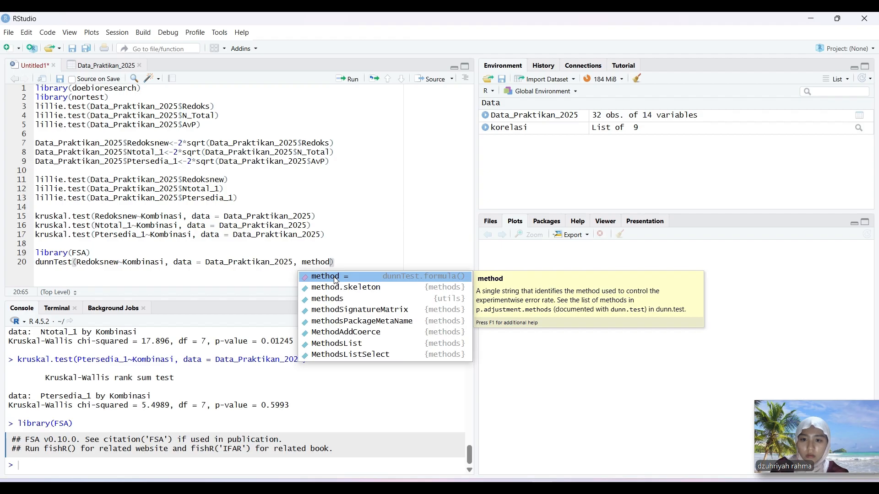
{"action": "left_click", "coordinate": [336, 278]}
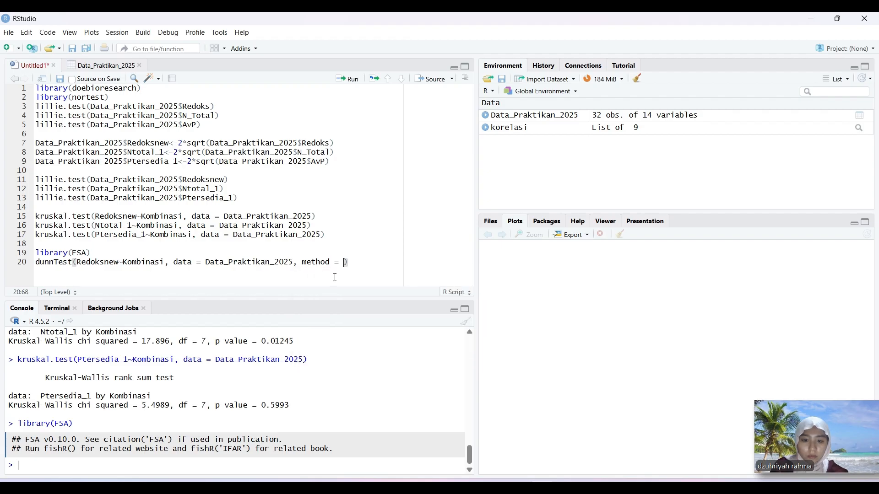
{"action": "type", "text": "\"bonfeer"}
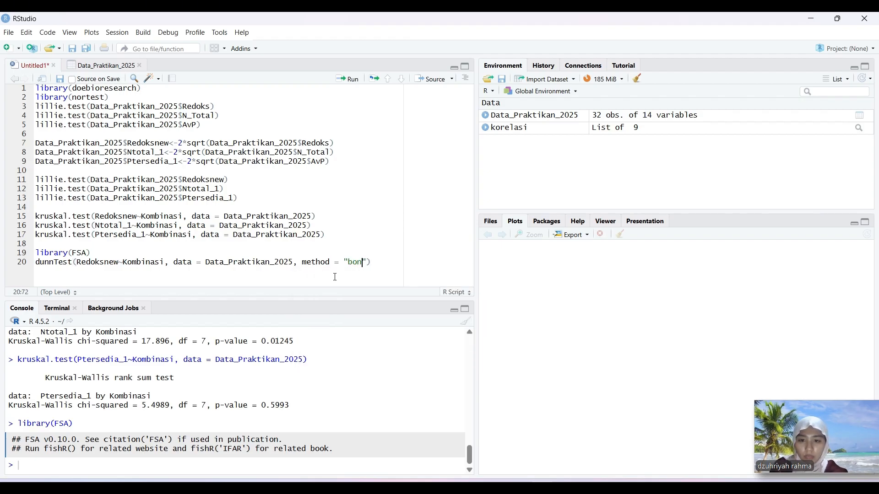
{"action": "key", "text": "BackSpace"}
{"action": "key", "text": "BackSpace"}
{"action": "type", "text": "rroni"}
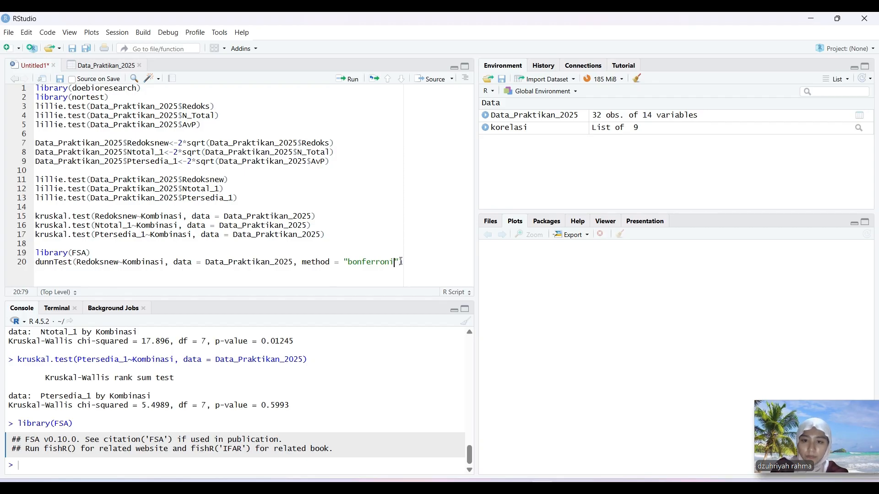
{"action": "left_click", "coordinate": [347, 79]}
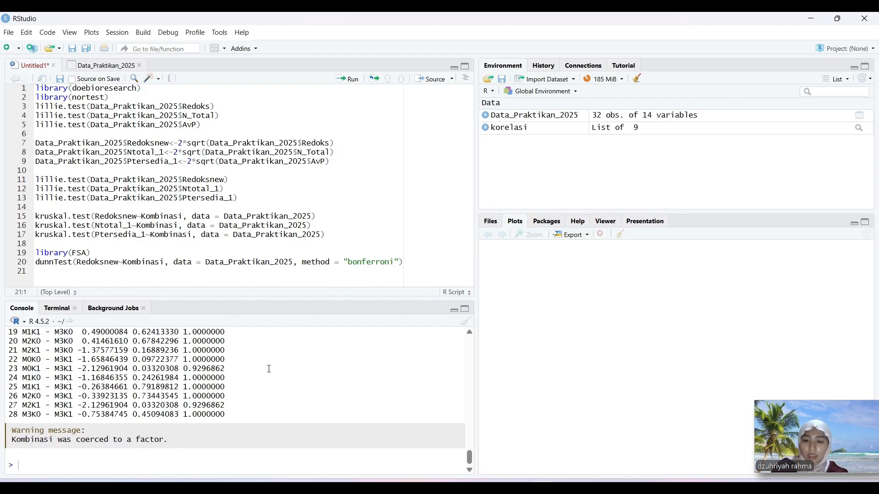
Step: Examine the Dunn test console output for Redoksnew, checking the unadjusted and adjusted p-values of all pairwise comparisons
{"action": "scroll", "coordinate": [270, 369], "scroll_direction": "up", "scroll_amount": 2}
{"action": "scroll", "coordinate": [269, 369], "scroll_direction": "up", "scroll_amount": 5}
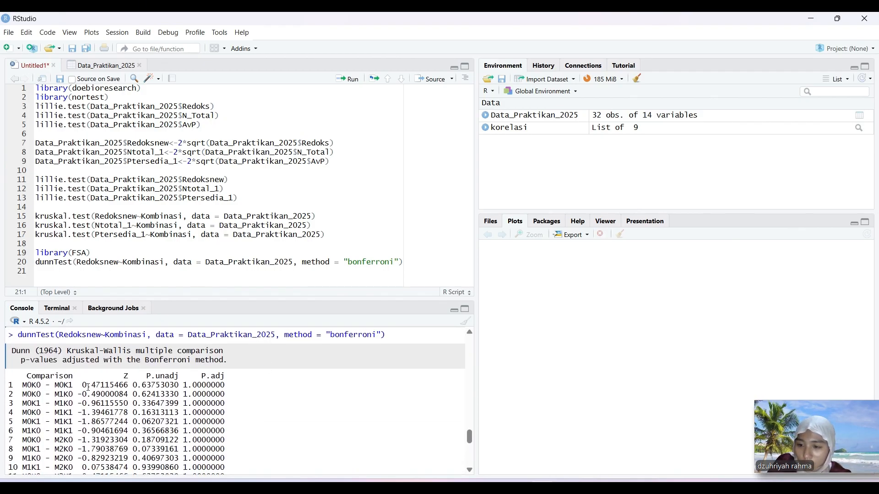
{"action": "scroll", "coordinate": [74, 399], "scroll_direction": "down", "scroll_amount": 1}
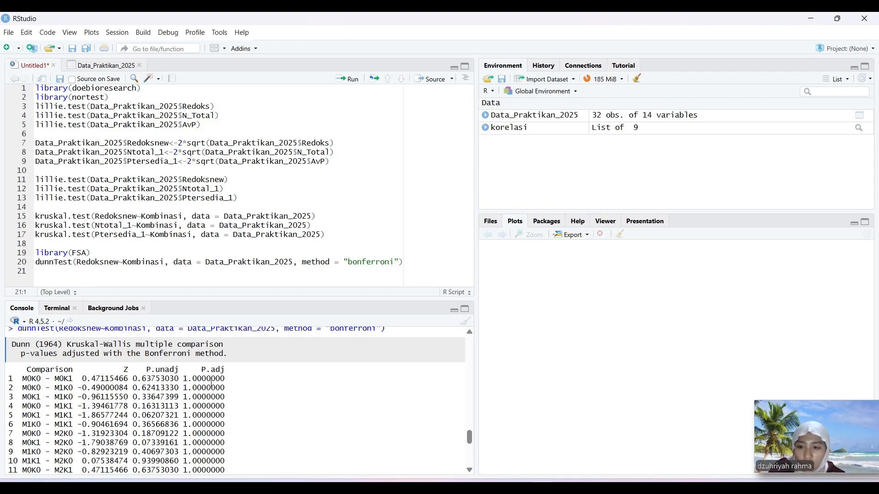
{"action": "scroll", "coordinate": [212, 385], "scroll_direction": "down", "scroll_amount": 1}
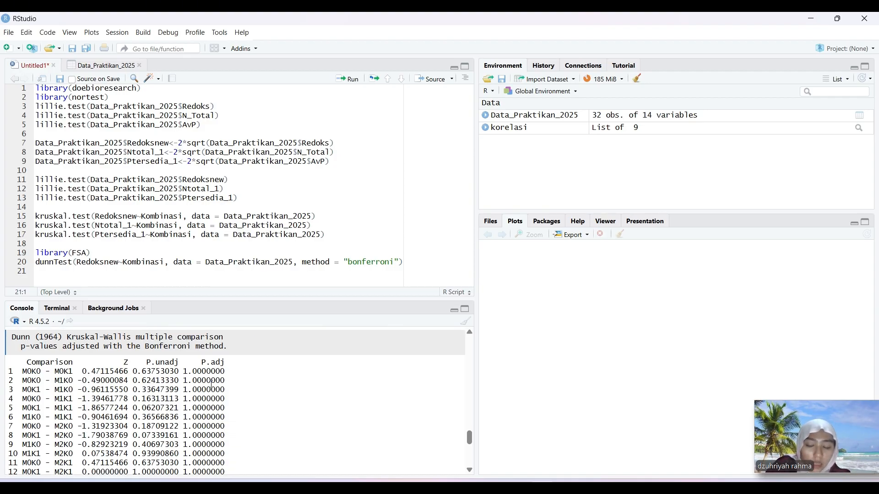
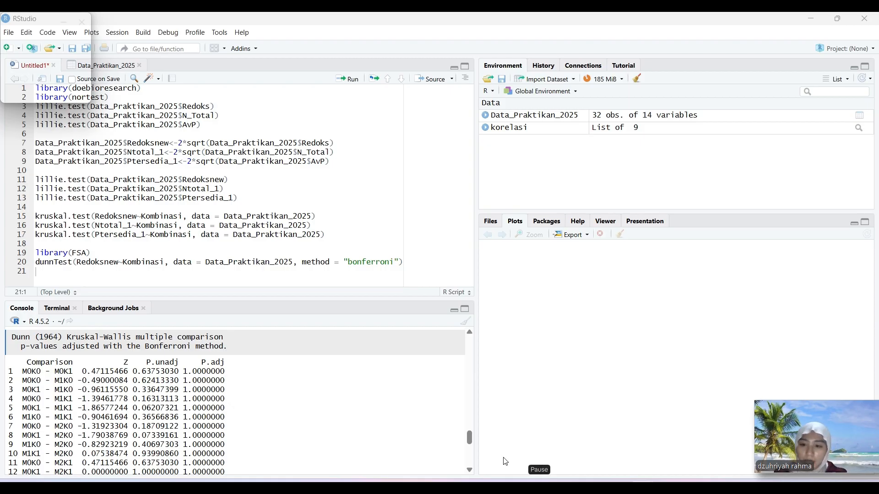
{"action": "scroll", "coordinate": [313, 418], "scroll_direction": "down", "scroll_amount": 2}
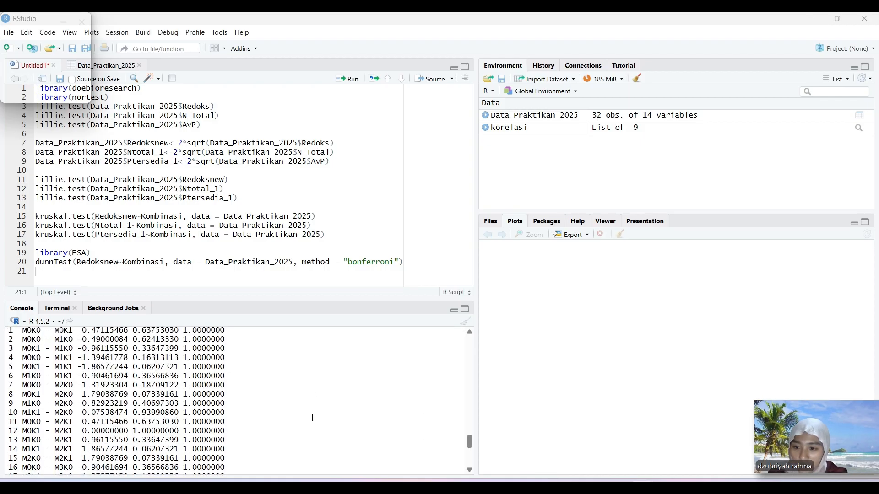
{"action": "scroll", "coordinate": [312, 418], "scroll_direction": "down", "scroll_amount": 5}
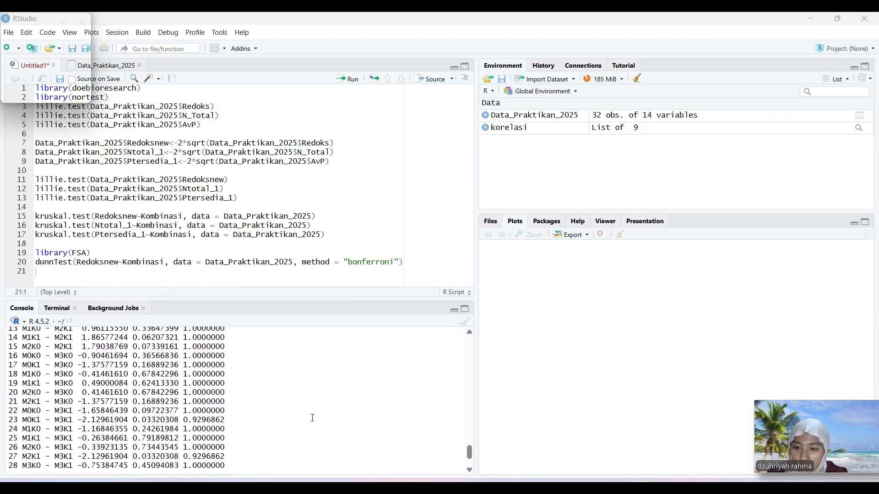
{"action": "scroll", "coordinate": [312, 418], "scroll_direction": "down", "scroll_amount": 1}
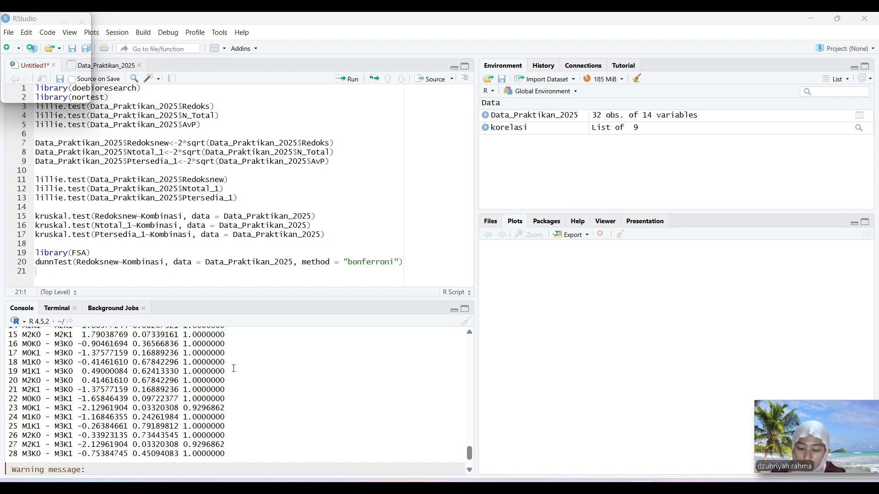
Step: Start a second dunnTest call on line 21 with the formula Ntotal_1~Kombinasi and data = Data_Praktikan_2025
{"action": "left_click", "coordinate": [141, 277]}
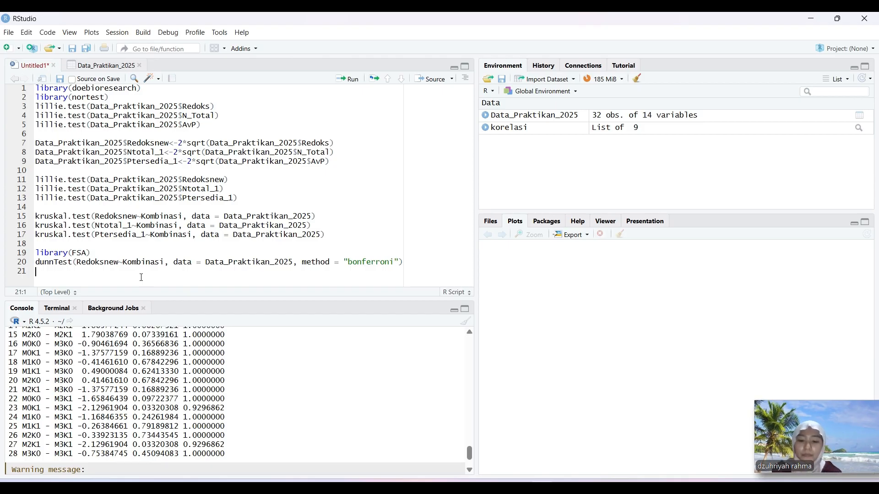
{"action": "type", "text": "dunn"}
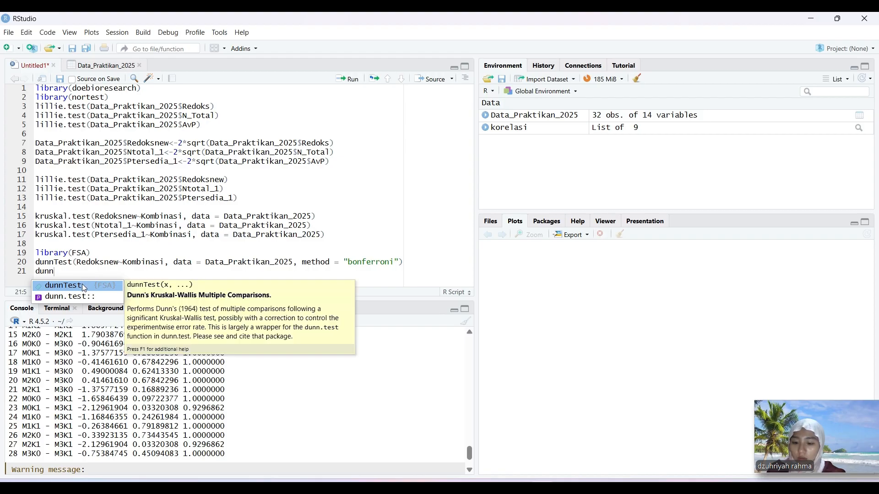
{"action": "left_click", "coordinate": [82, 283]}
{"action": "type", "text": "Ntot"}
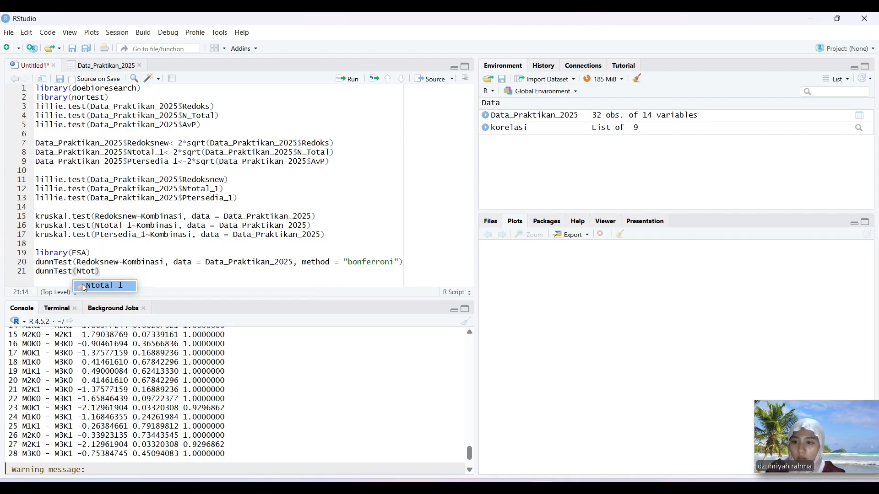
{"action": "left_click", "coordinate": [99, 284]}
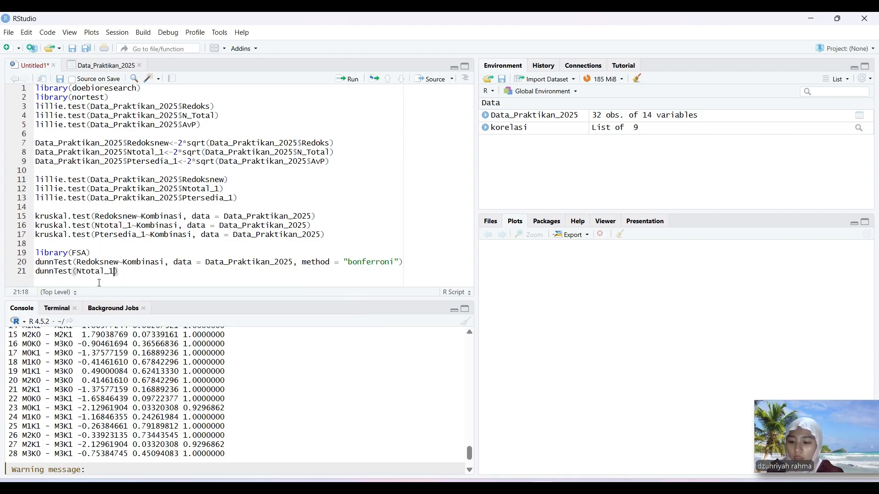
{"action": "type", "text": "~Kombinasi,"}
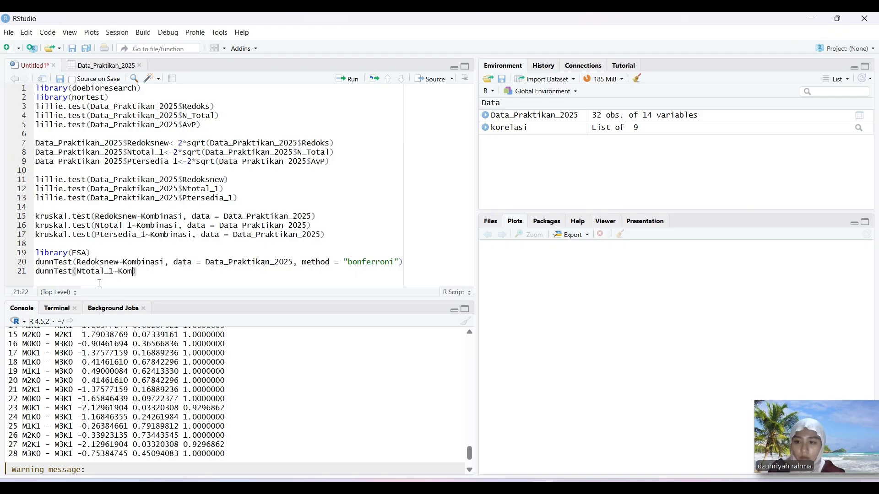
{"action": "type", "text": " data"}
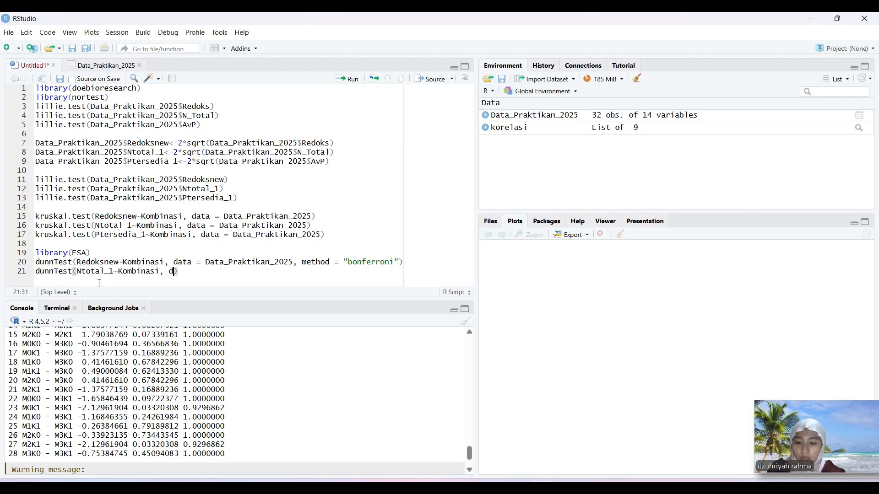
{"action": "left_click", "coordinate": [174, 287]}
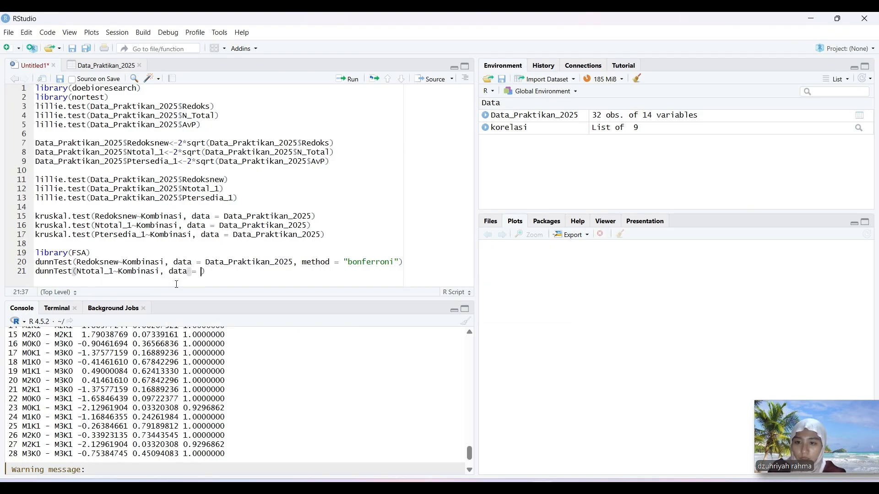
{"action": "type", "text": "Data"}
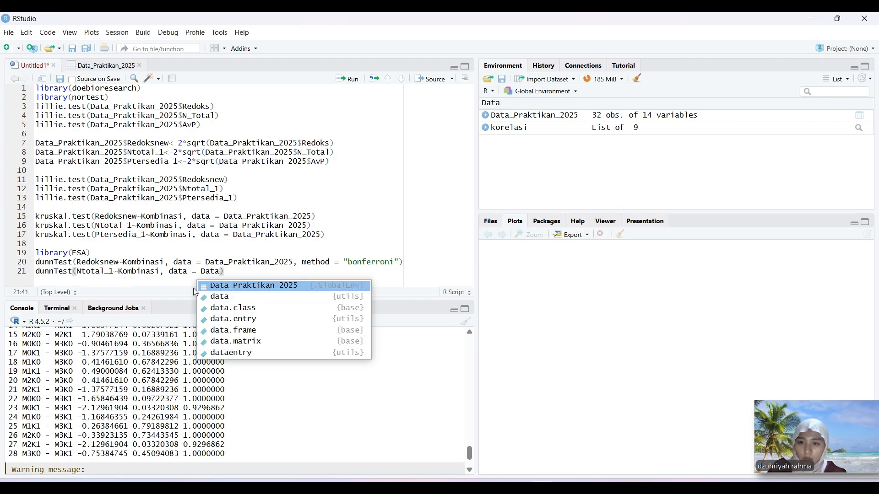
{"action": "left_click", "coordinate": [227, 286]}
Step: Add the argument method = "bonferroni" to the Ntotal_1 dunnTest call and run the line
{"action": "type", "text": ", method"}
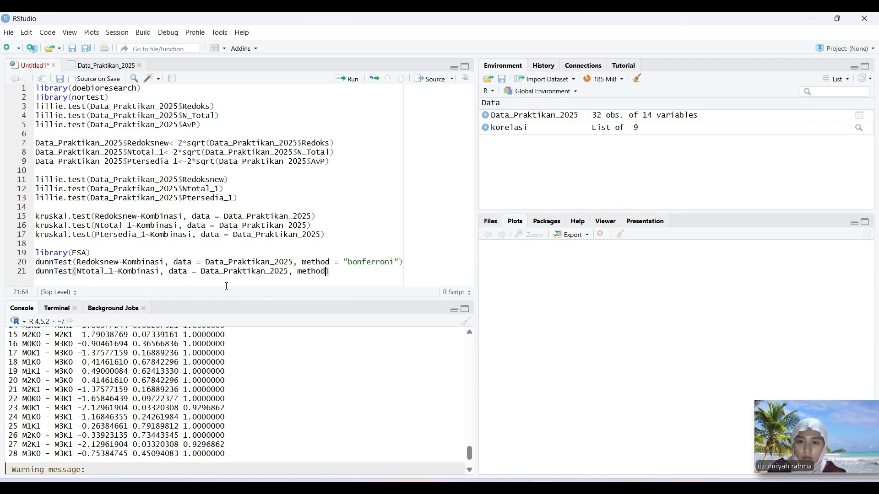
{"action": "left_click", "coordinate": [316, 286]}
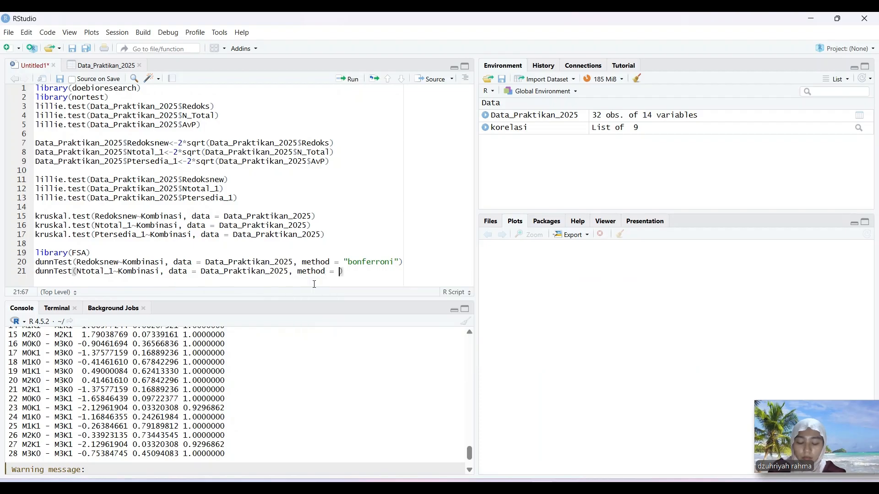
{"action": "type", "text": "\"bonfee"}
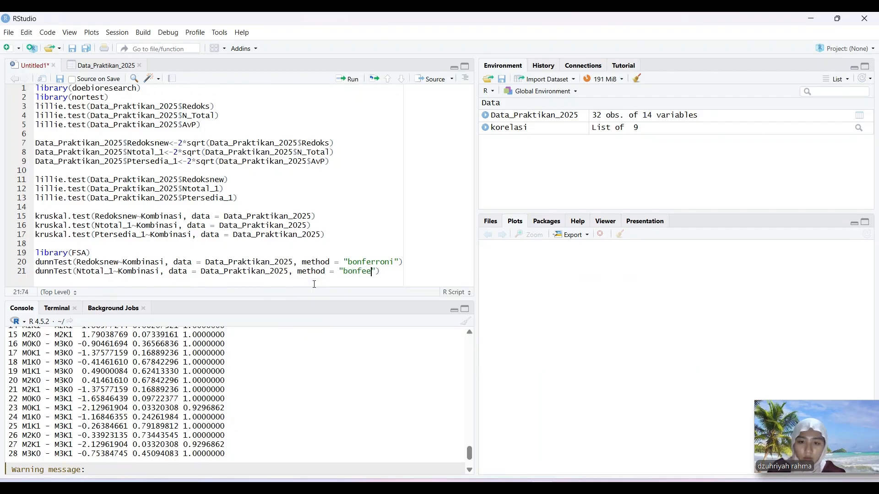
{"action": "type", "text": "roni"}
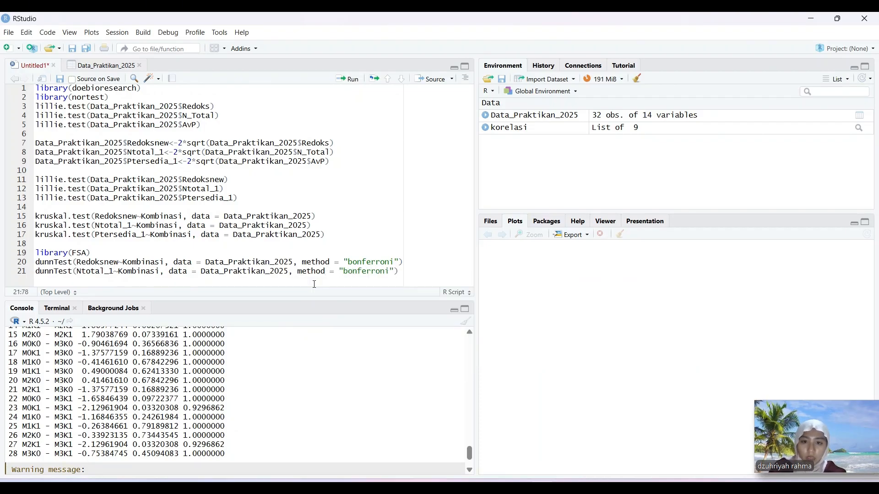
{"action": "left_click", "coordinate": [347, 79]}
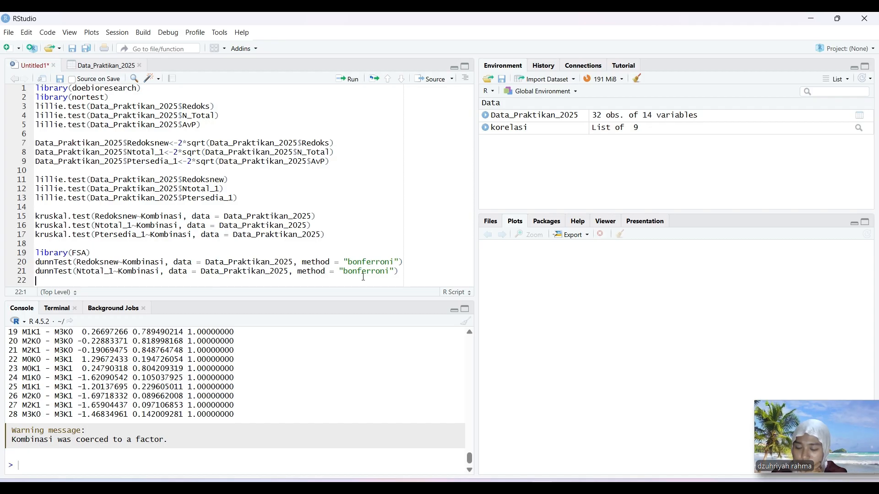
Step: Examine the Dunn test console output for Ntotal_1, checking the unadjusted and adjusted p-values of all pairwise comparisons
{"action": "scroll", "coordinate": [253, 399], "scroll_direction": "up", "scroll_amount": 5}
{"action": "scroll", "coordinate": [253, 400], "scroll_direction": "down", "scroll_amount": 5}
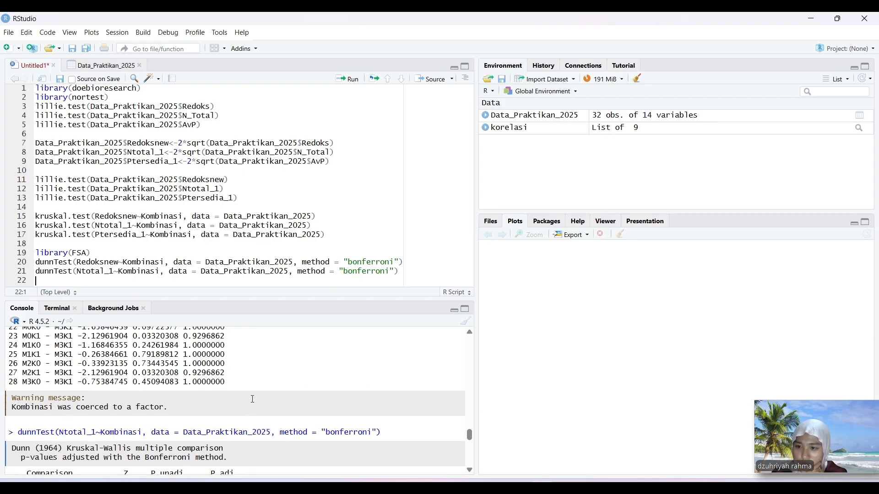
{"action": "scroll", "coordinate": [253, 399], "scroll_direction": "up", "scroll_amount": 1}
{"action": "scroll", "coordinate": [253, 400], "scroll_direction": "down", "scroll_amount": 4}
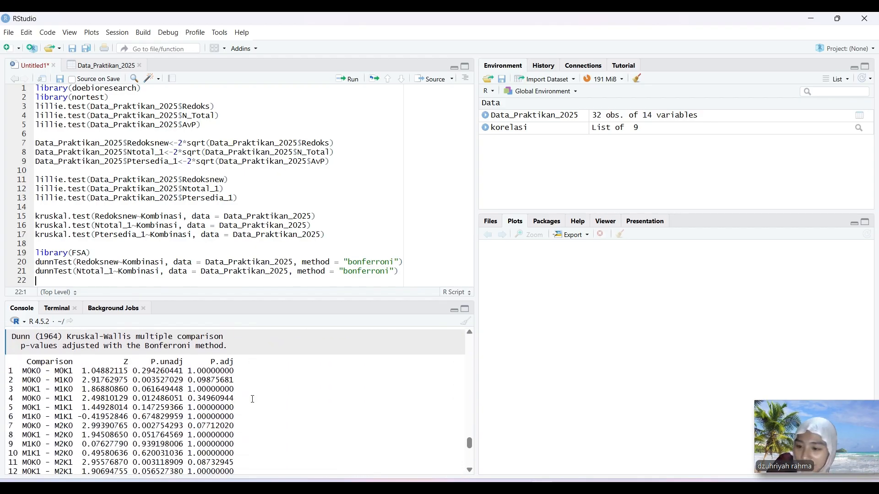
{"action": "scroll", "coordinate": [207, 396], "scroll_direction": "up", "scroll_amount": 1}
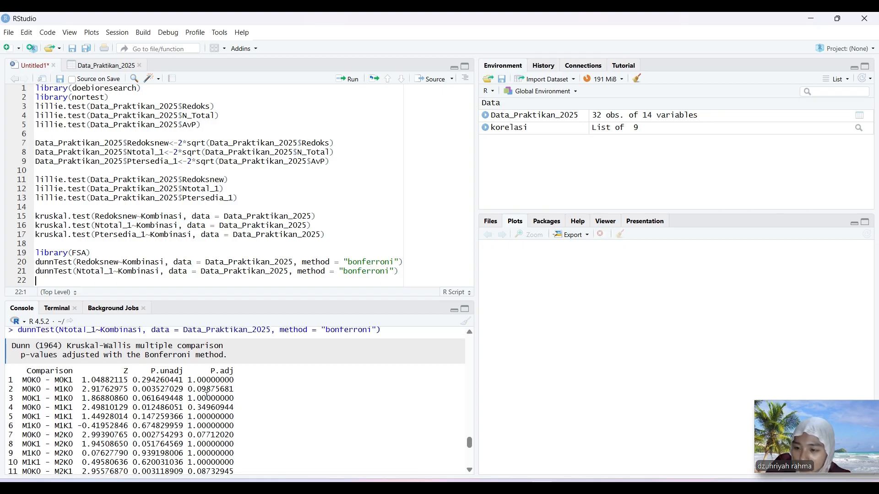
{"action": "scroll", "coordinate": [207, 397], "scroll_direction": "down", "scroll_amount": 1}
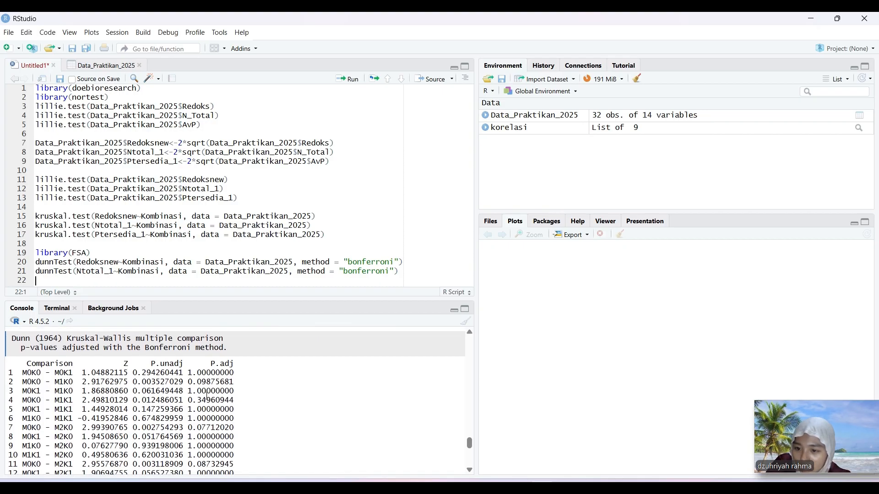
{"action": "scroll", "coordinate": [207, 397], "scroll_direction": "up", "scroll_amount": 3}
{"action": "scroll", "coordinate": [207, 396], "scroll_direction": "down", "scroll_amount": 3}
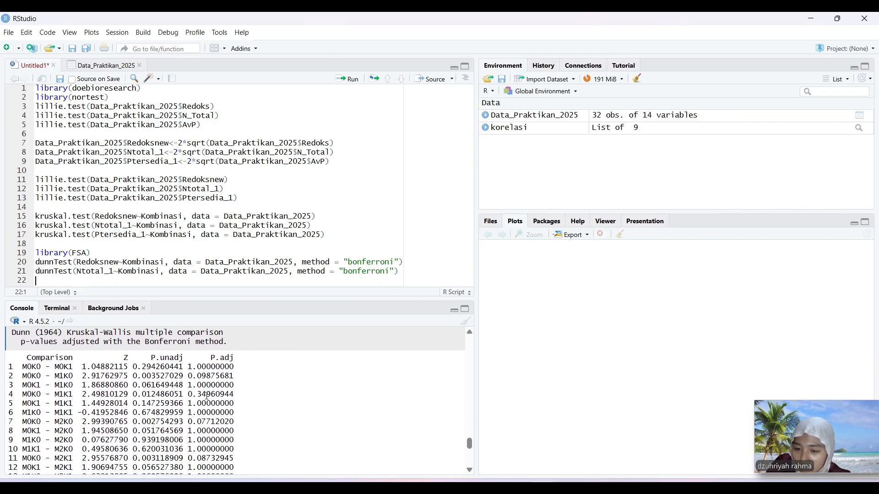
{"action": "scroll", "coordinate": [207, 396], "scroll_direction": "down", "scroll_amount": 1}
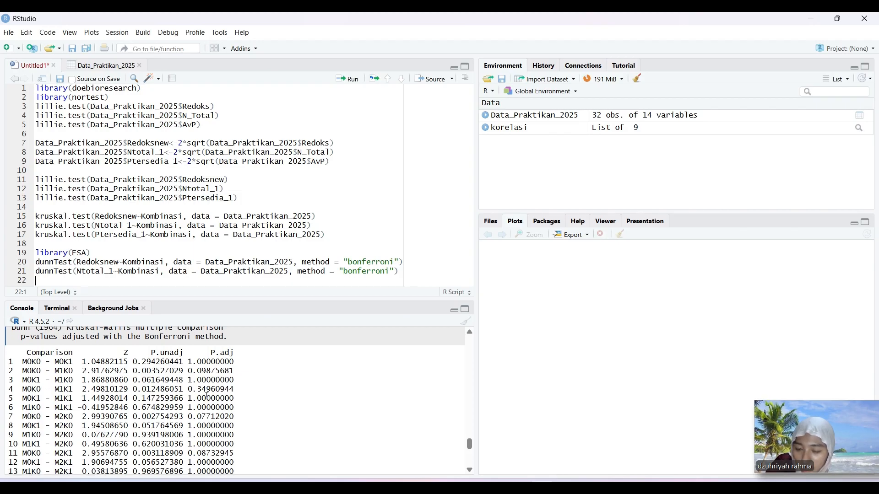
{"action": "scroll", "coordinate": [207, 397], "scroll_direction": "down", "scroll_amount": 1}
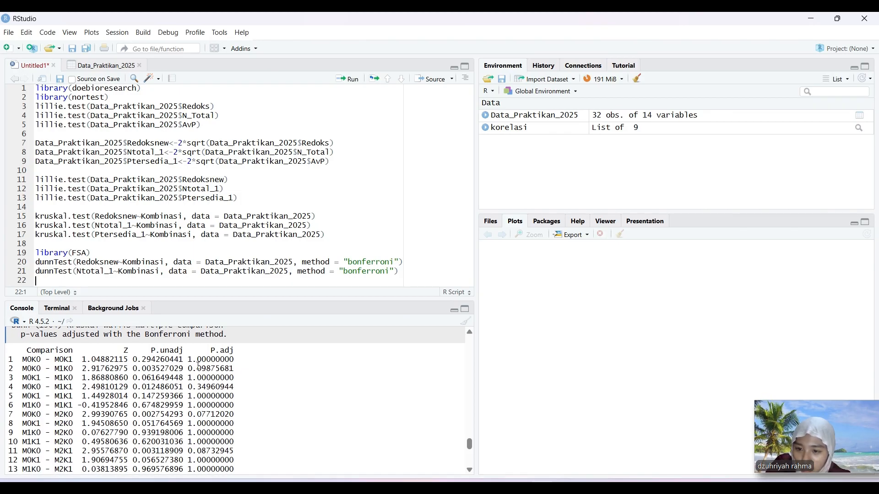
{"action": "scroll", "coordinate": [200, 387], "scroll_direction": "down", "scroll_amount": 3}
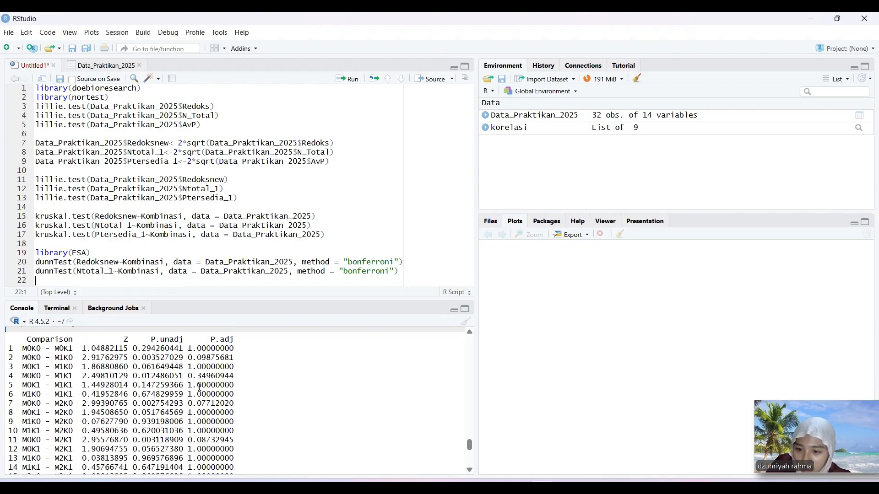
{"action": "scroll", "coordinate": [200, 388], "scroll_direction": "down", "scroll_amount": 2}
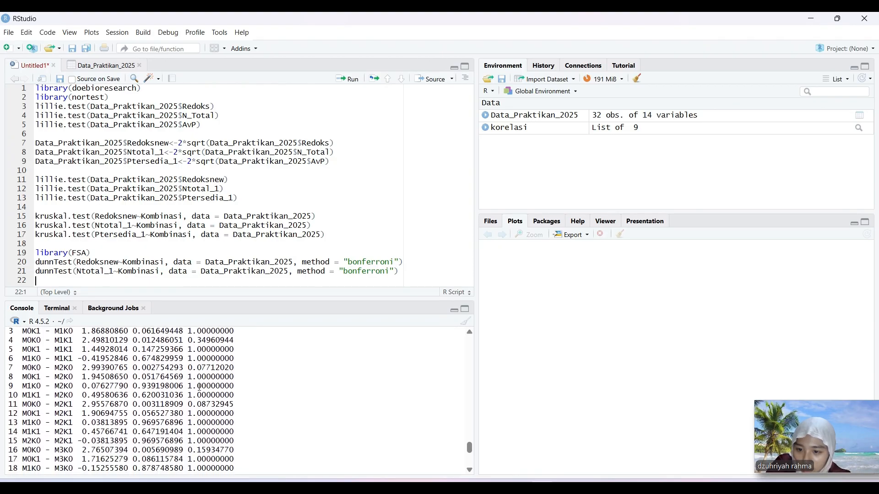
{"action": "scroll", "coordinate": [206, 405], "scroll_direction": "down", "scroll_amount": 7}
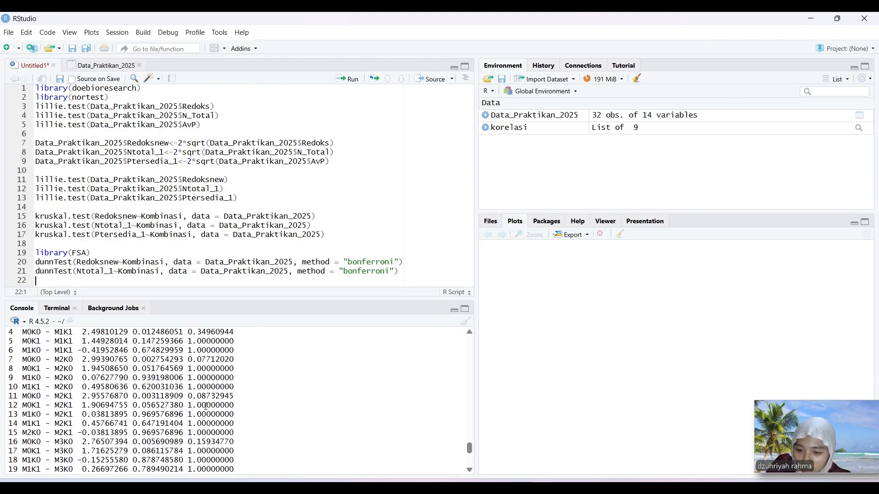
{"action": "scroll", "coordinate": [206, 405], "scroll_direction": "down", "scroll_amount": 5}
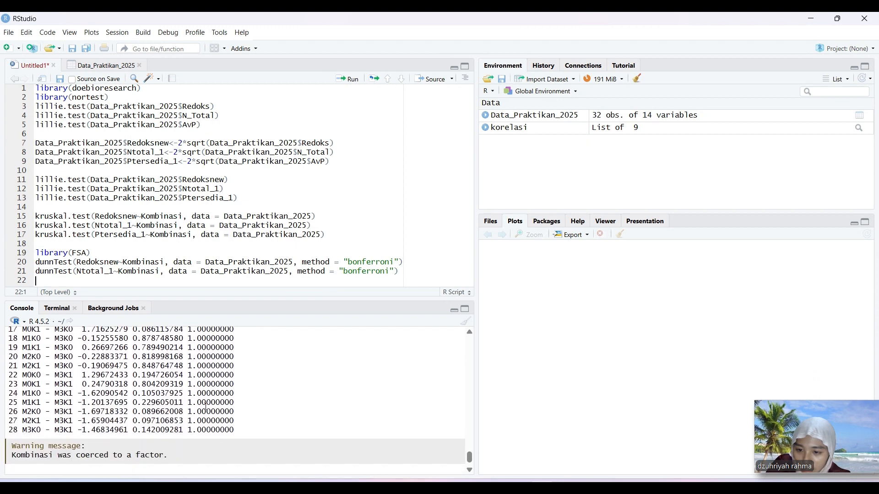
{"action": "scroll", "coordinate": [206, 405], "scroll_direction": "up", "scroll_amount": 15}
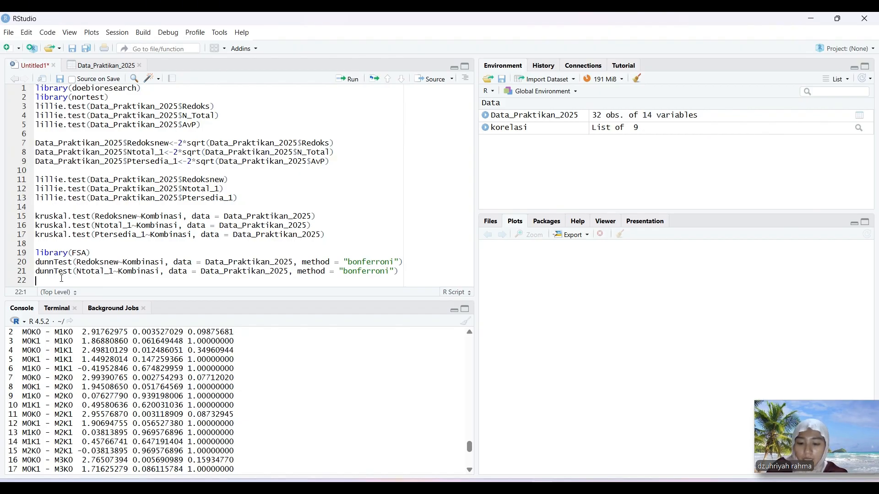
Step: Start a third dunnTest call on line 22 with the formula Ptersedia_1~Kombinasi and data = Data_Praktikan_2025
{"action": "type", "text": "dunn"}
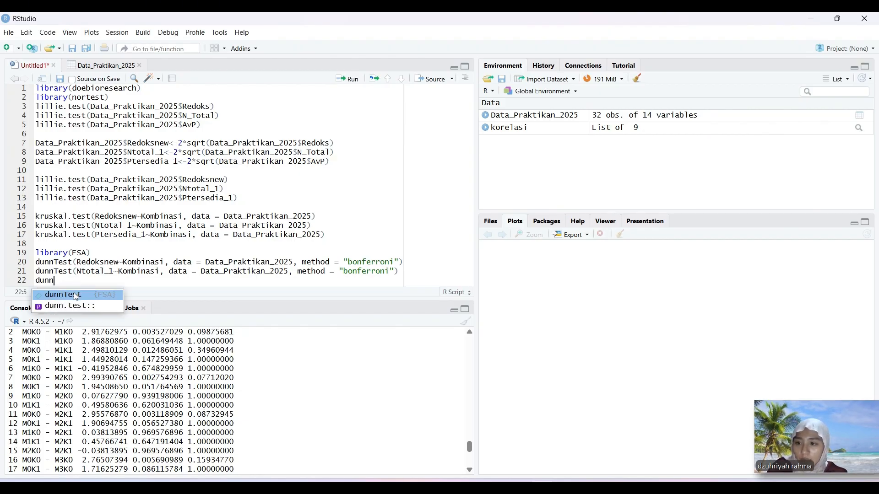
{"action": "left_click", "coordinate": [76, 295]}
{"action": "type", "text": "Pe"}
{"action": "key", "text": "BackSpace"}
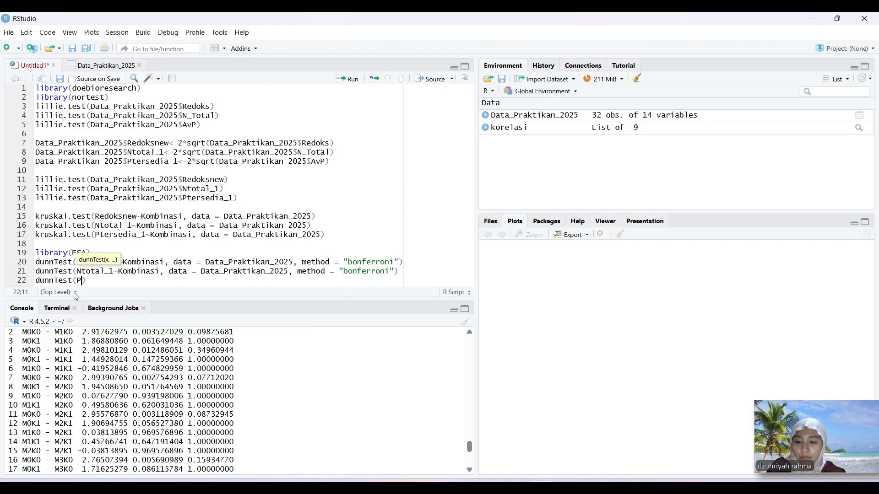
{"action": "type", "text": "terse"}
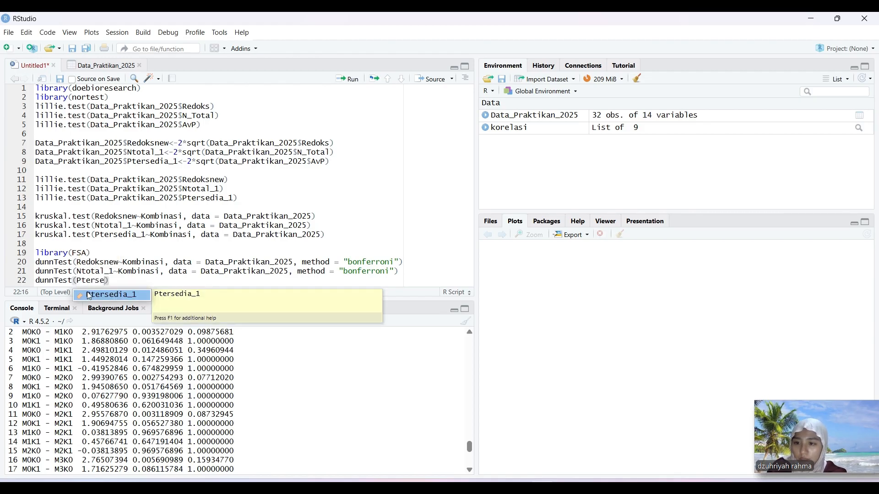
{"action": "left_click", "coordinate": [89, 296]}
{"action": "type", "text": "~Kombinasi, d"}
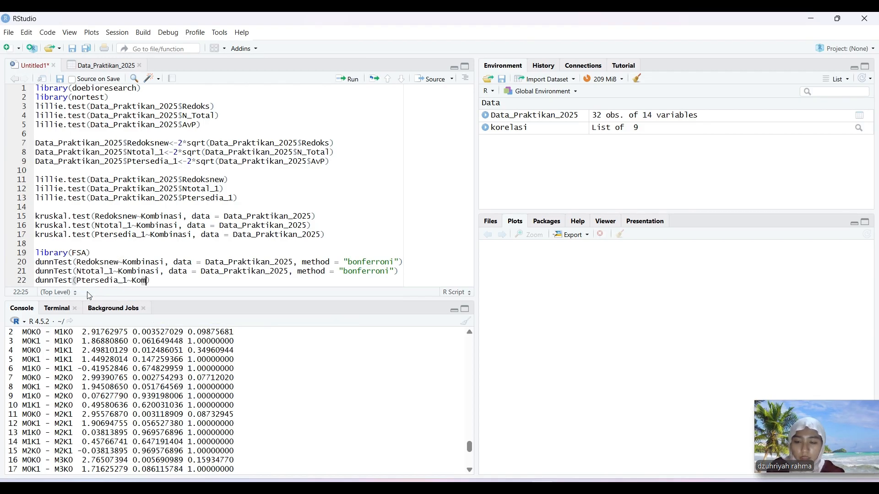
{"action": "type", "text": "ata"}
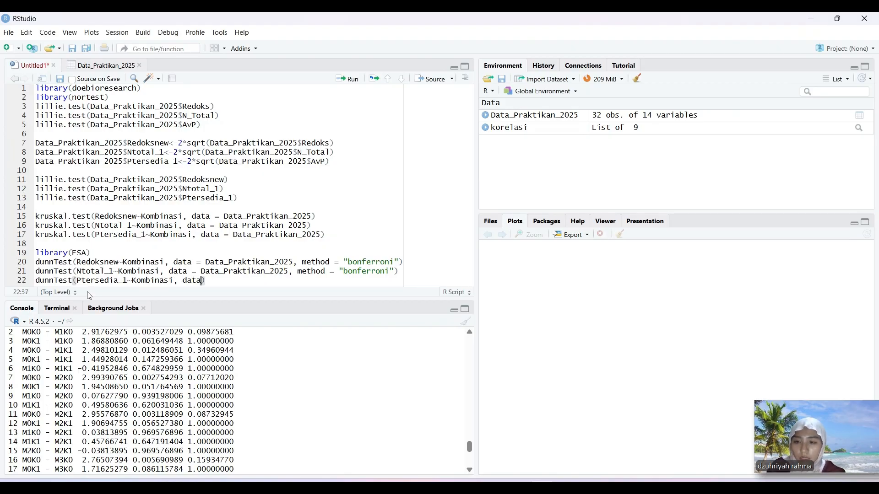
{"action": "left_click", "coordinate": [189, 297]}
{"action": "type", "text": "data"}
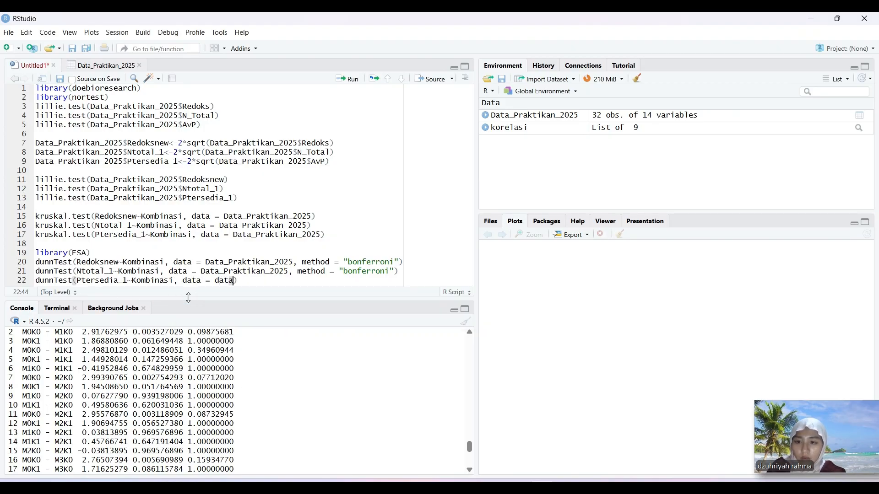
{"action": "key", "text": "Return"}
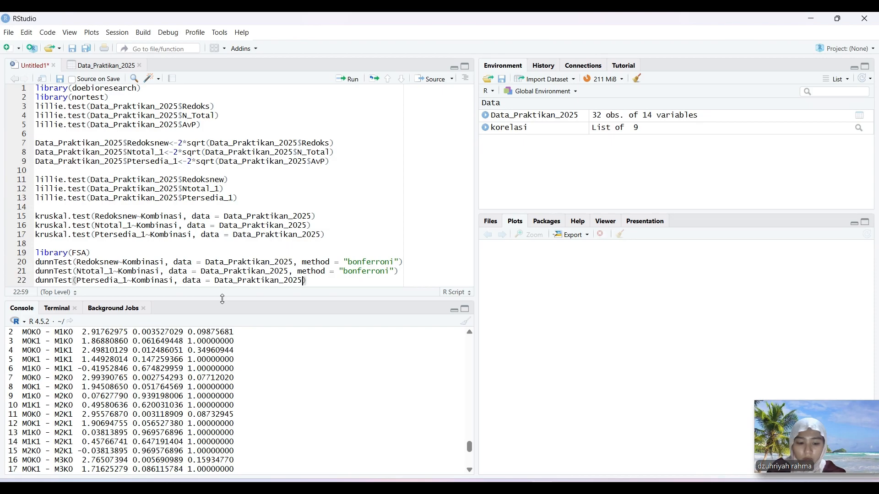
Step: Add the argument method = "bonferroni" to the Ptersedia_1 dunnTest call, run the line and review the pairwise p-values
{"action": "type", "text": ", method"}
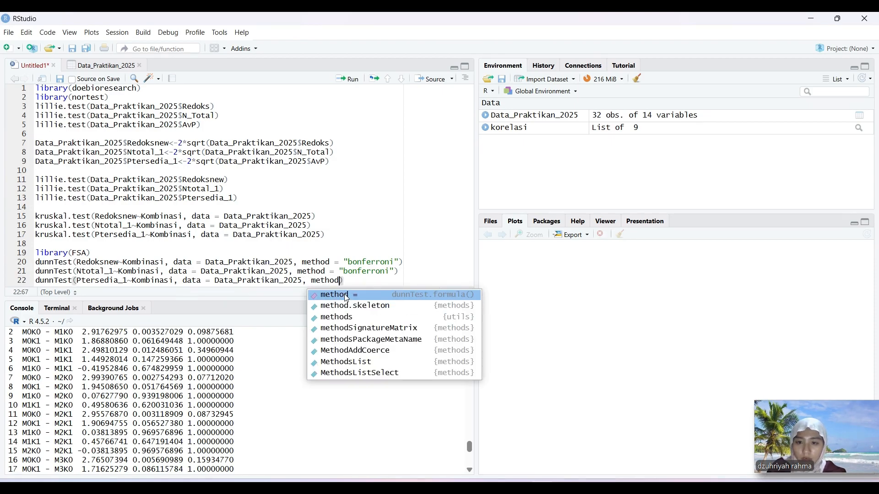
{"action": "left_click", "coordinate": [345, 296]}
{"action": "type", "text": "\"bonfer"}
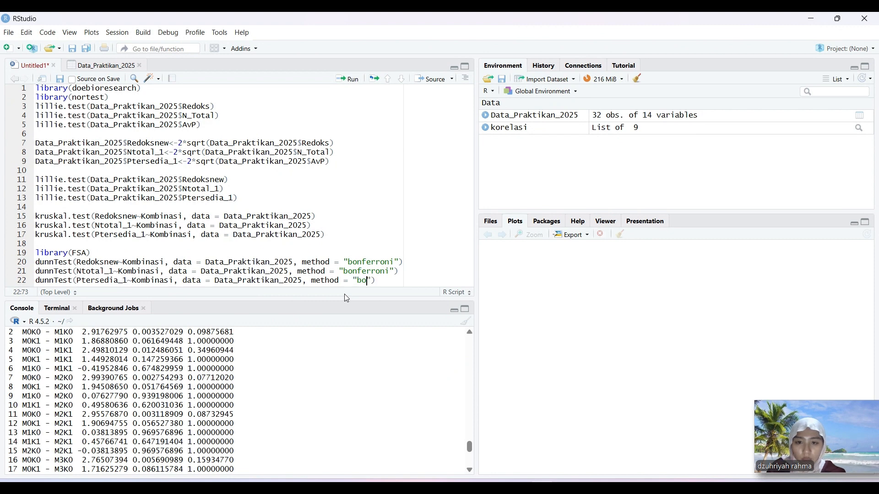
{"action": "type", "text": "roni"}
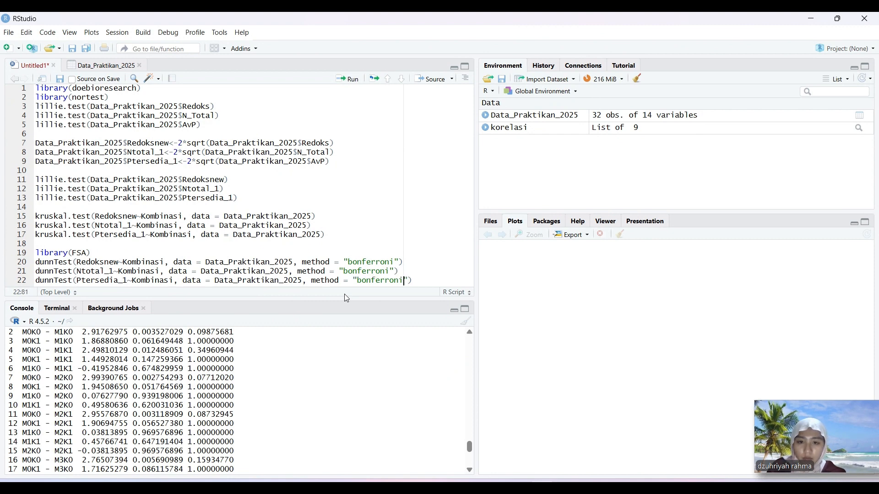
{"action": "left_click", "coordinate": [353, 86]}
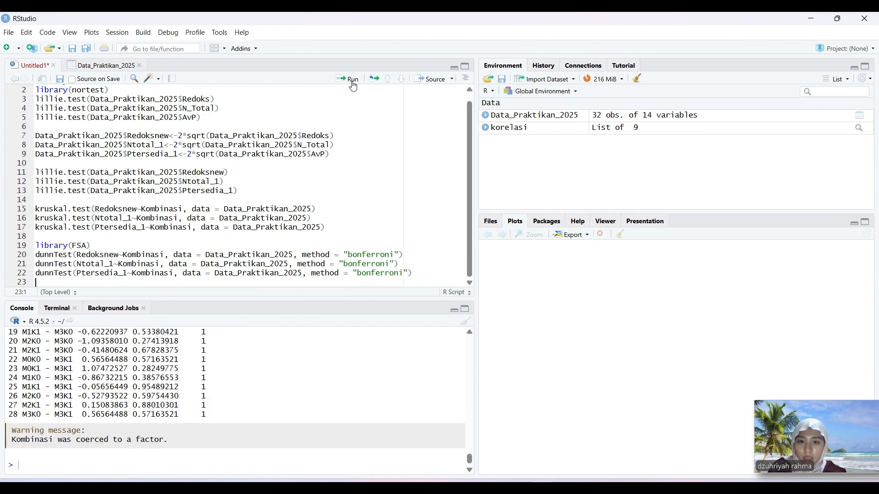
{"action": "scroll", "coordinate": [253, 387], "scroll_direction": "up", "scroll_amount": 6}
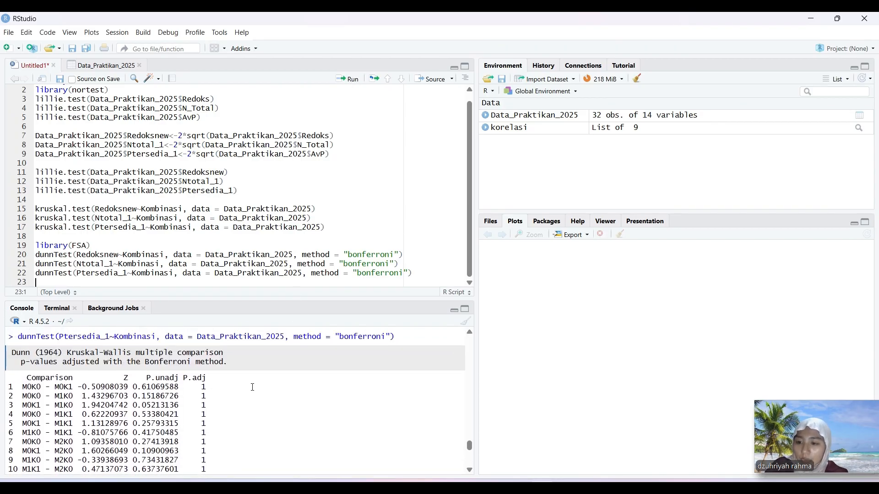
{"action": "scroll", "coordinate": [253, 387], "scroll_direction": "down", "scroll_amount": 1}
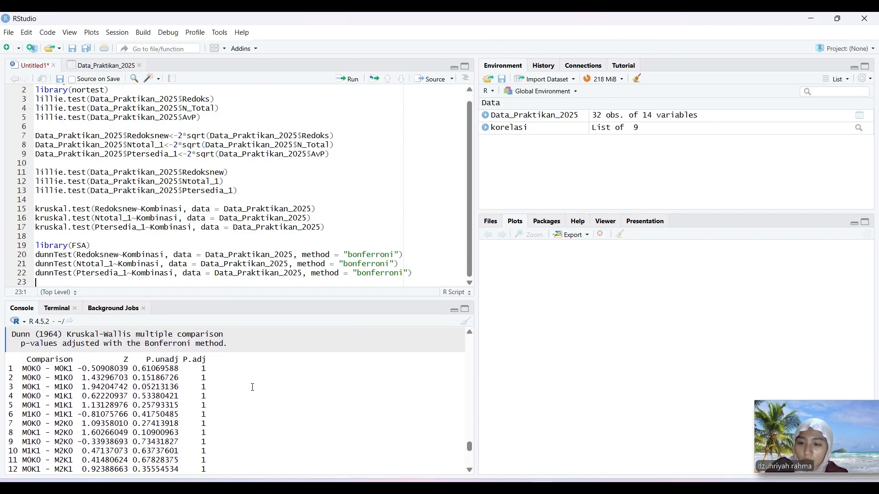
{"action": "scroll", "coordinate": [254, 387], "scroll_direction": "down", "scroll_amount": 1}
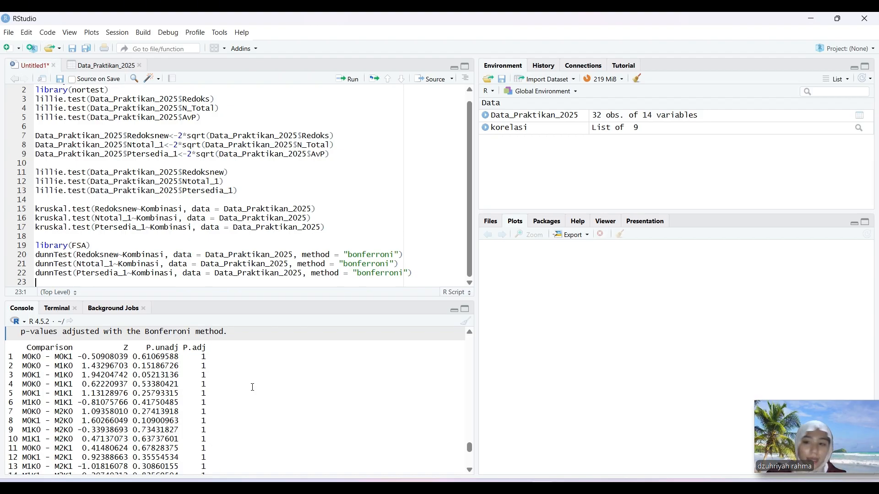
Step: Leave line 23 blank and start line 24 of the script with korelasi assigned to a cor.test call
{"action": "left_click", "coordinate": [575, 457]}
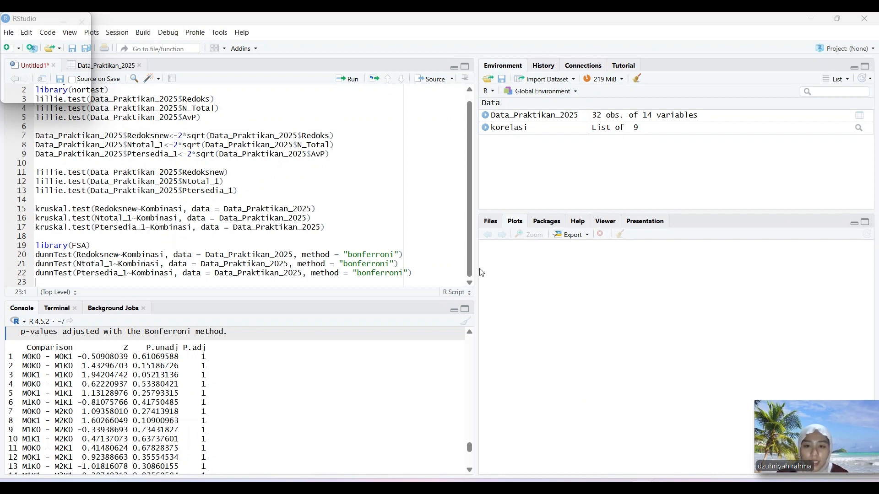
{"action": "left_click", "coordinate": [430, 273]}
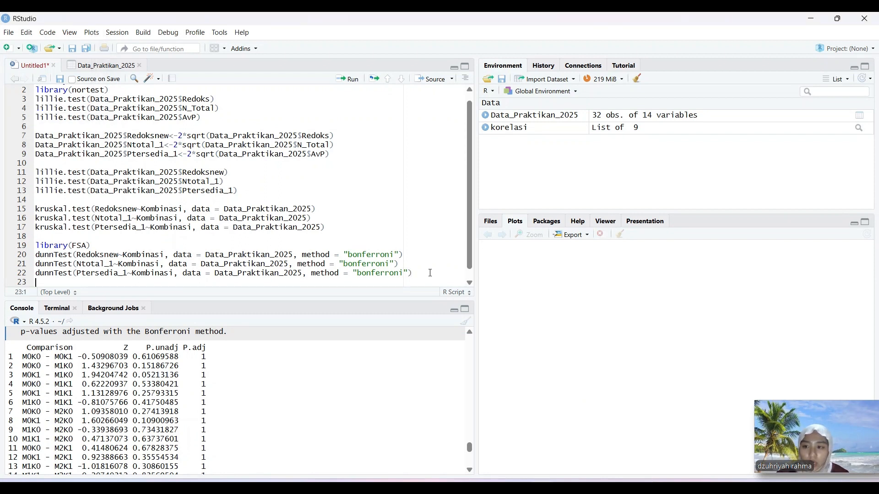
{"action": "key", "text": "Return"}
{"action": "key", "text": "Return"}
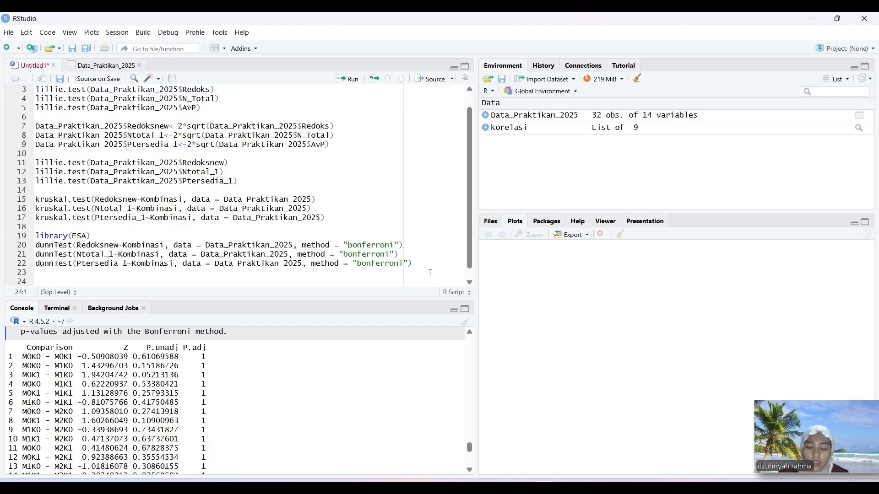
{"action": "type", "text": "korelasi"}
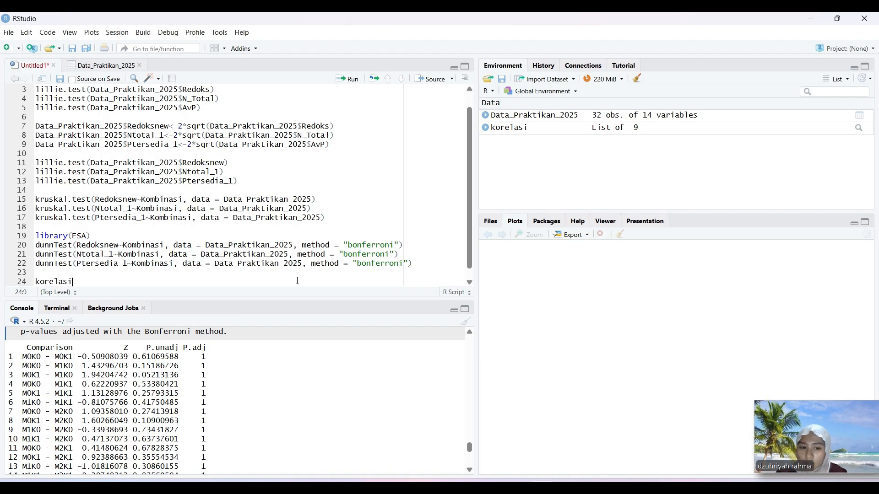
{"action": "left_click", "coordinate": [535, 479]}
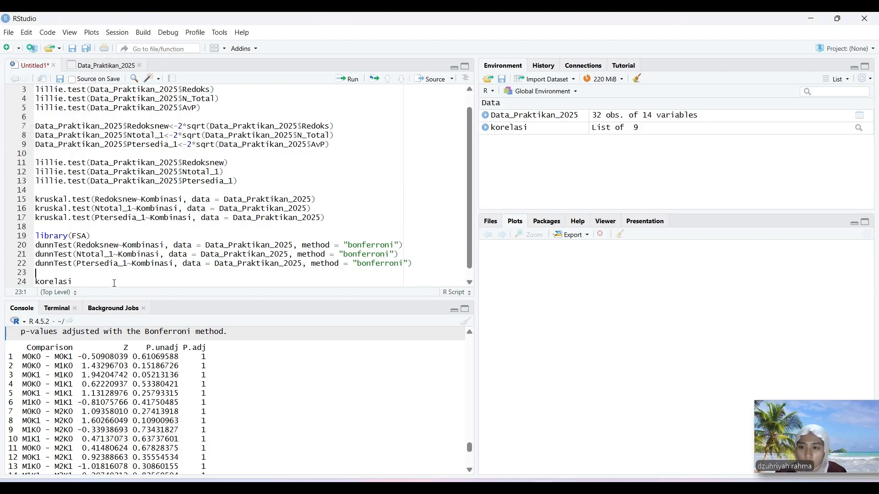
{"action": "type", "text": "<-"}
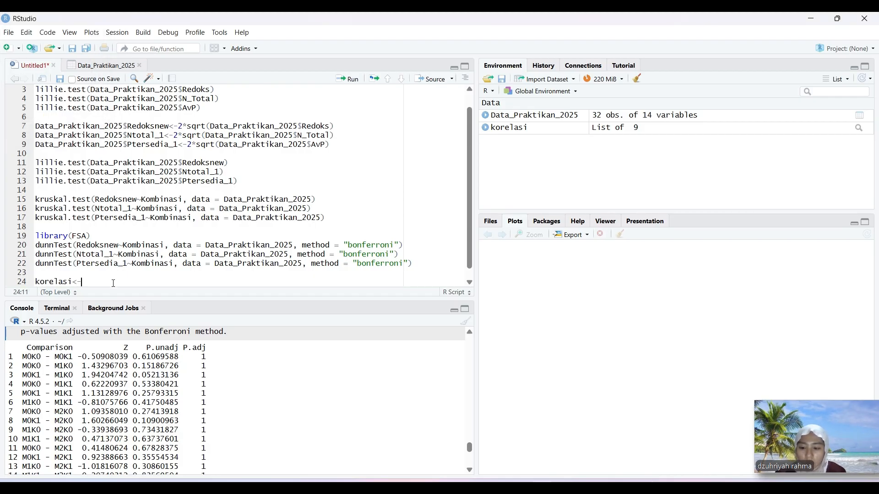
{"action": "type", "text": "cor"}
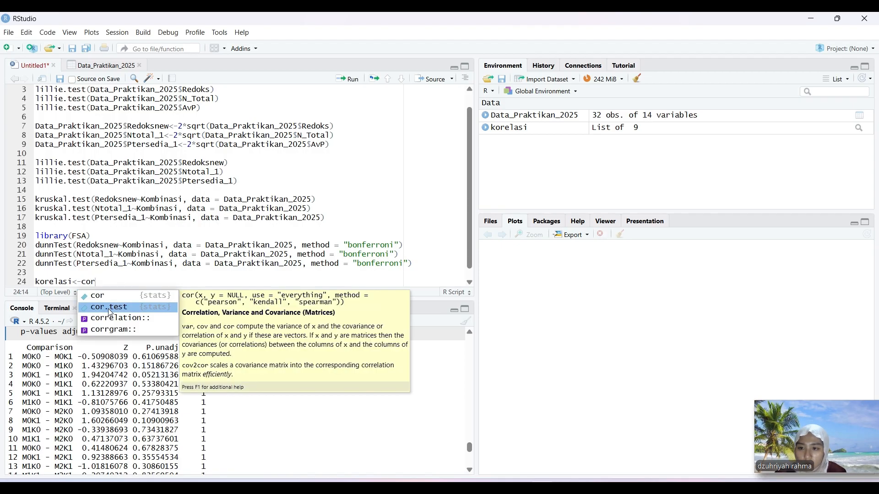
{"action": "left_click", "coordinate": [108, 307]}
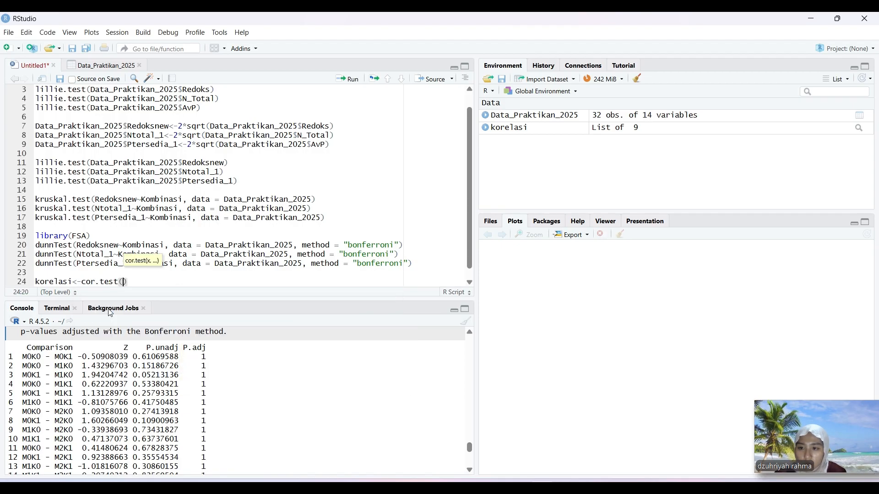
Step: Fill the line 24 cor.test call with Data_Praktikan_2025$Redoksnew and Data_Praktikan_2025$Ntotal_1, and run the line
{"action": "type", "text": "Data"}
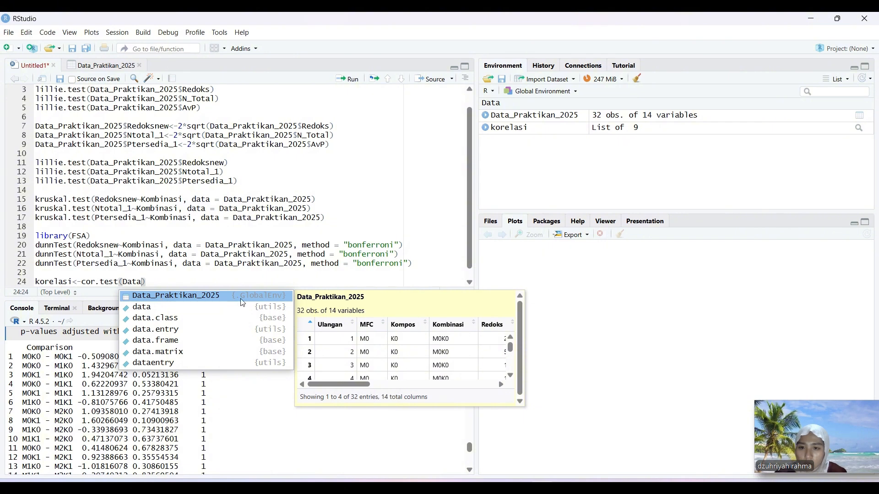
{"action": "left_click", "coordinate": [159, 296]}
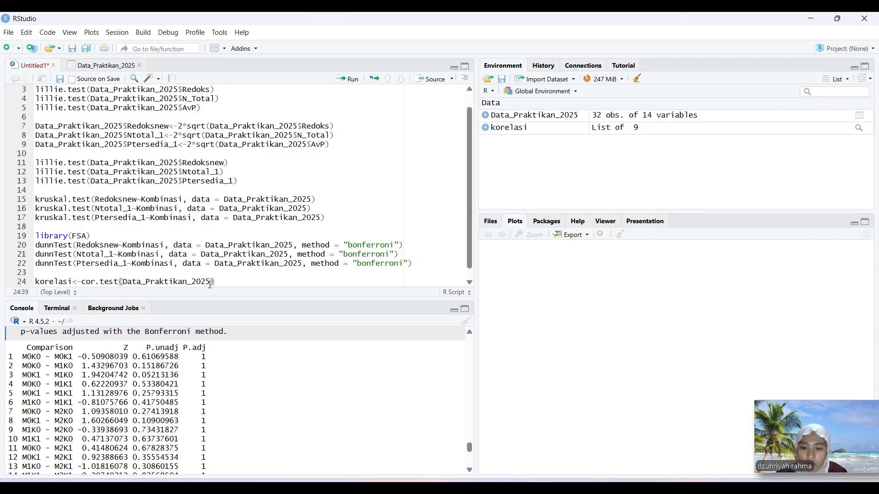
{"action": "type", "text": "$redok"}
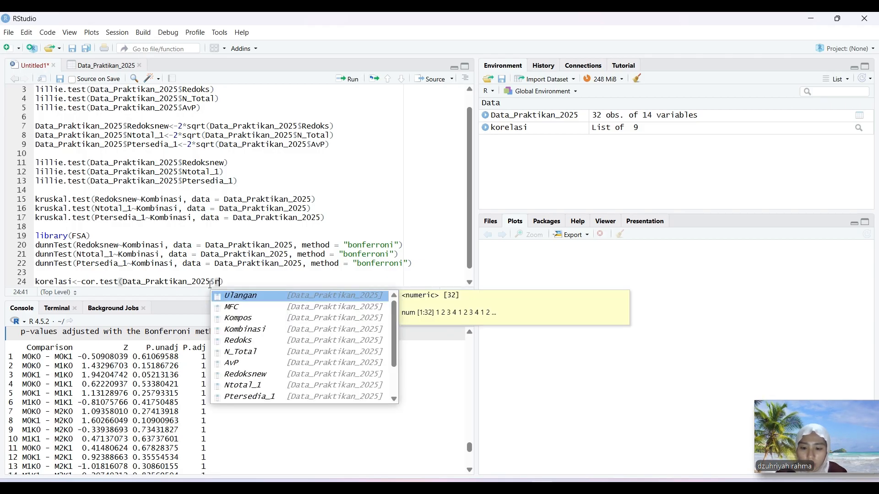
{"action": "left_click", "coordinate": [231, 306]}
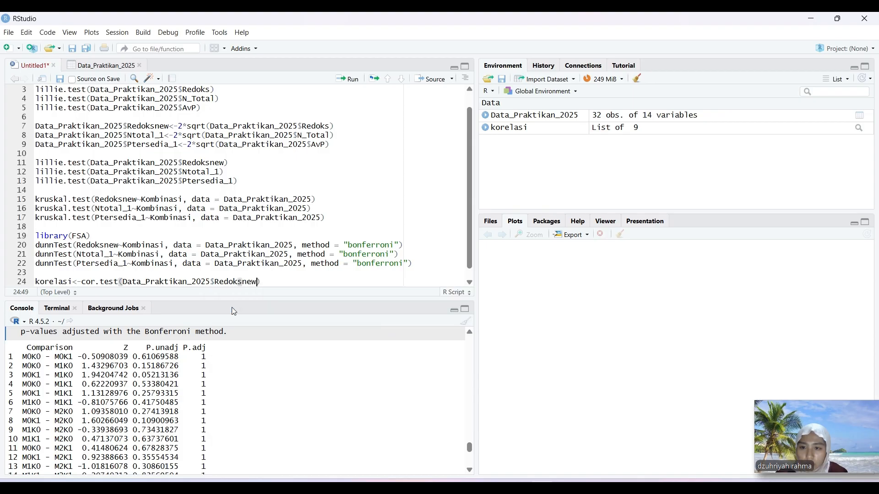
{"action": "type", "text": ", data"}
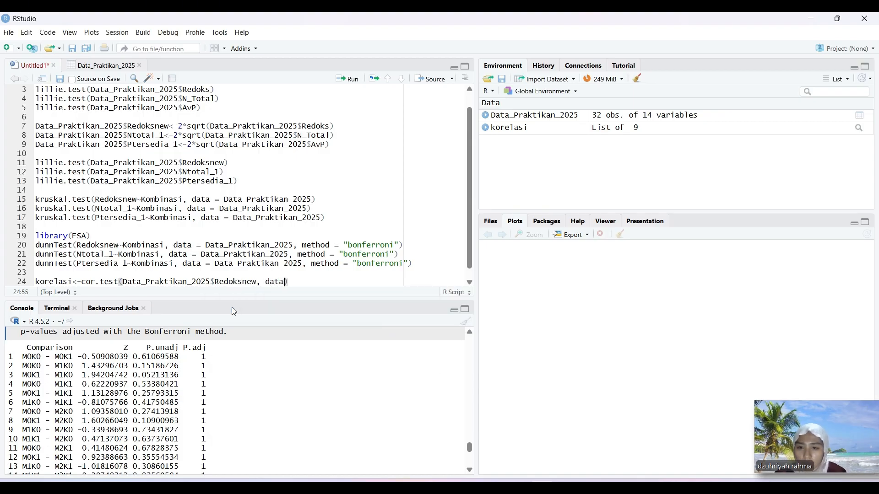
{"action": "left_click", "coordinate": [289, 301]}
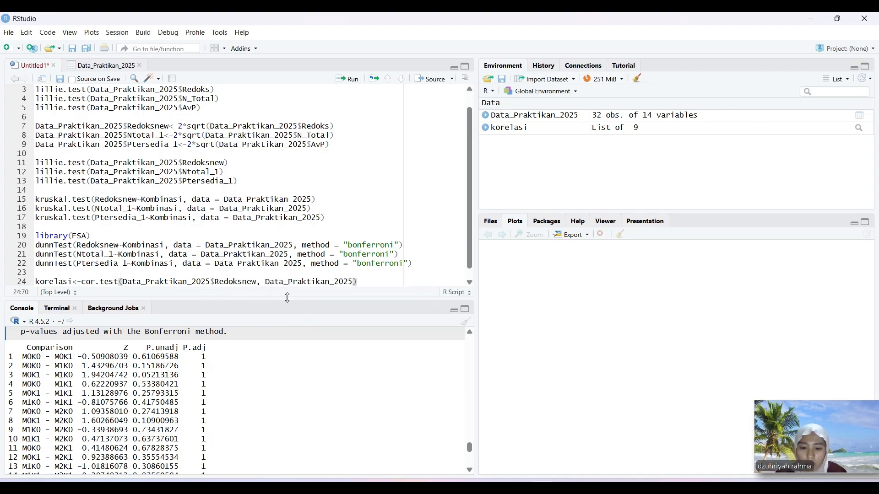
{"action": "type", "text": "$Ntota"}
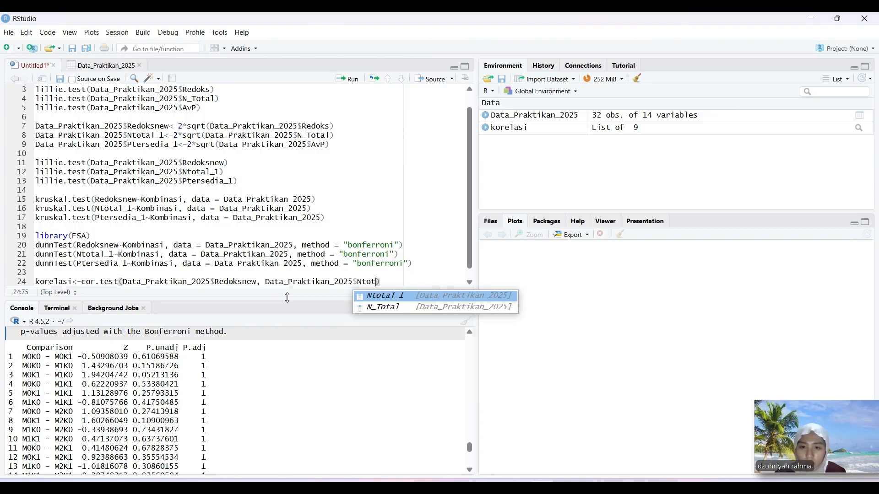
{"action": "left_click", "coordinate": [380, 297]}
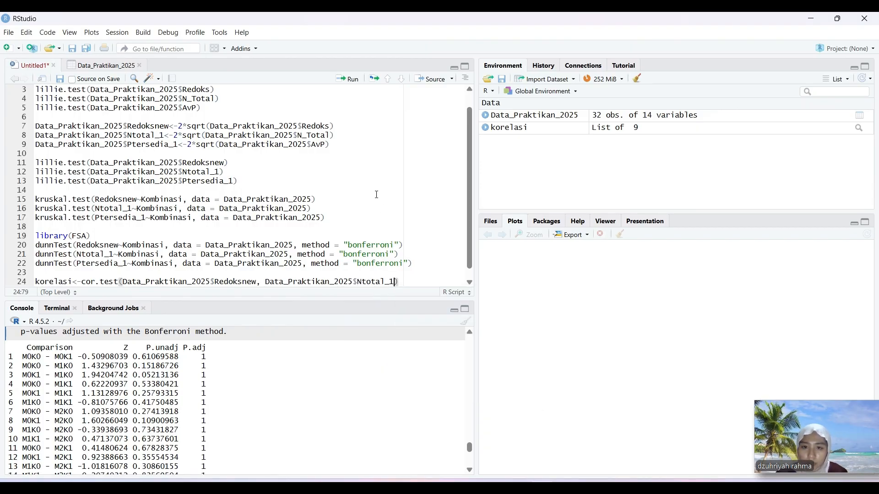
{"action": "left_click", "coordinate": [346, 82]}
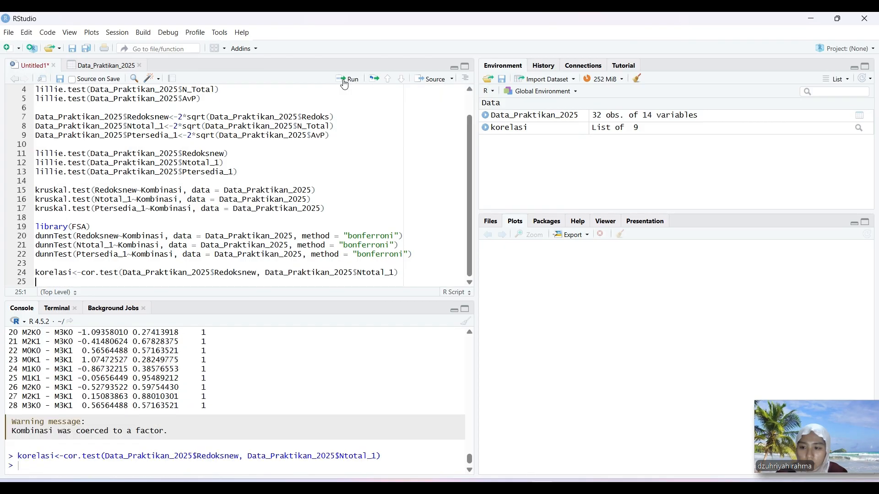
Step: Add print(korelasi) on line 25 and run it to output the Redoksnew and Ntotal_1 correlation test
{"action": "type", "text": "print"}
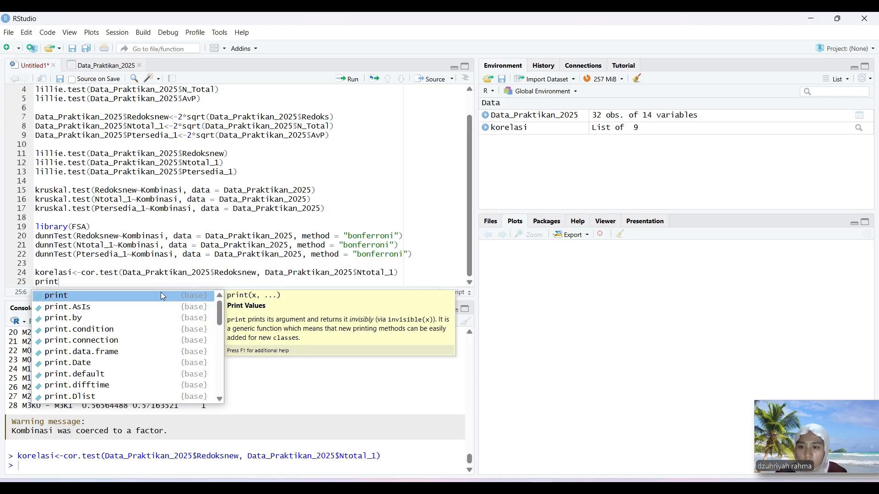
{"action": "type", "text": "(korelasi"}
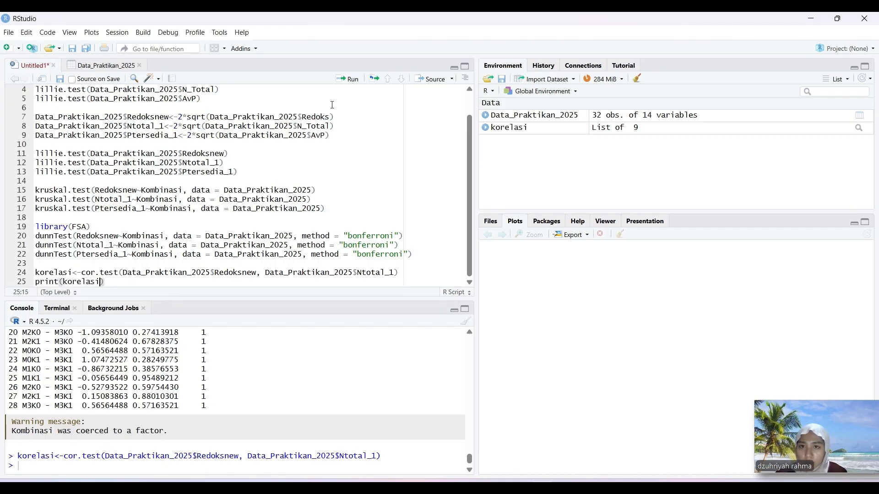
{"action": "left_click", "coordinate": [348, 79]}
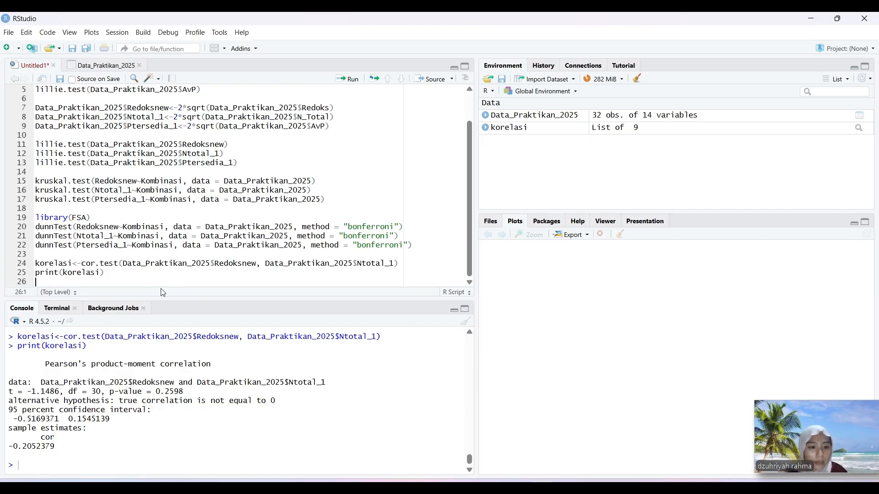
Step: Start a second korelasi<-cor.test call on line 26 with Data_Praktikan_2025$Redoksnew as the first argument
{"action": "type", "text": "korelas"}
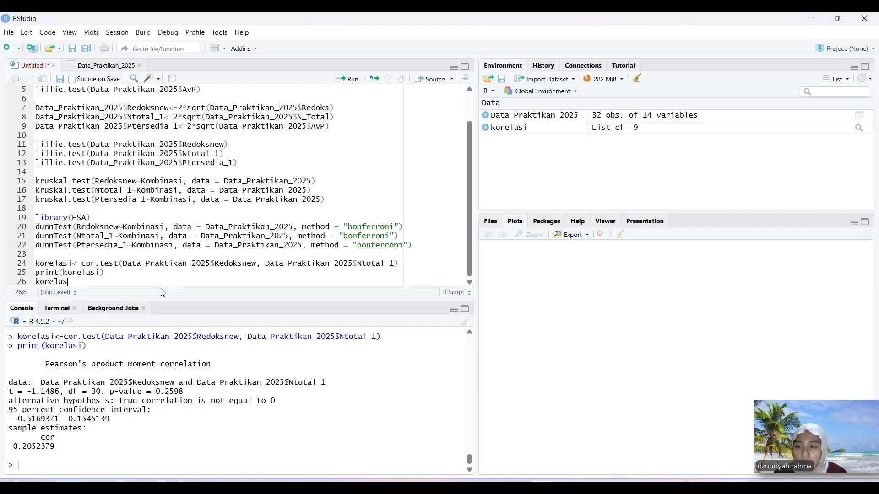
{"action": "type", "text": "i<-cor"}
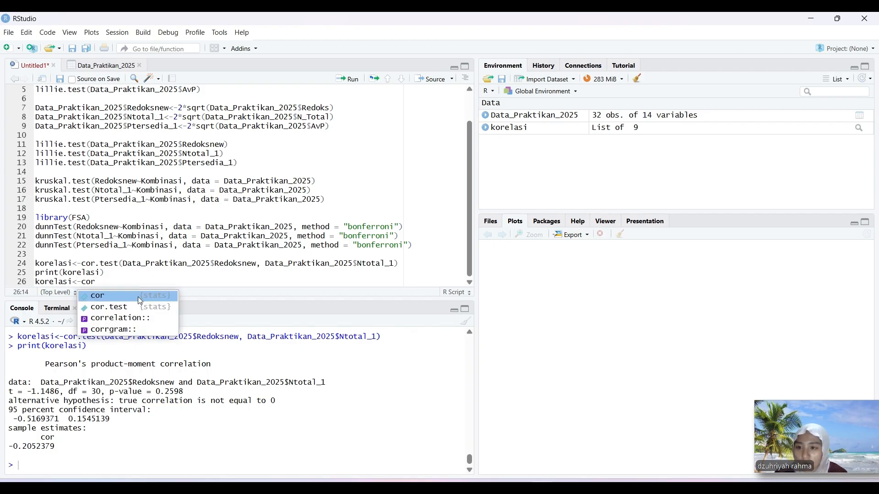
{"action": "key", "text": "Down"}
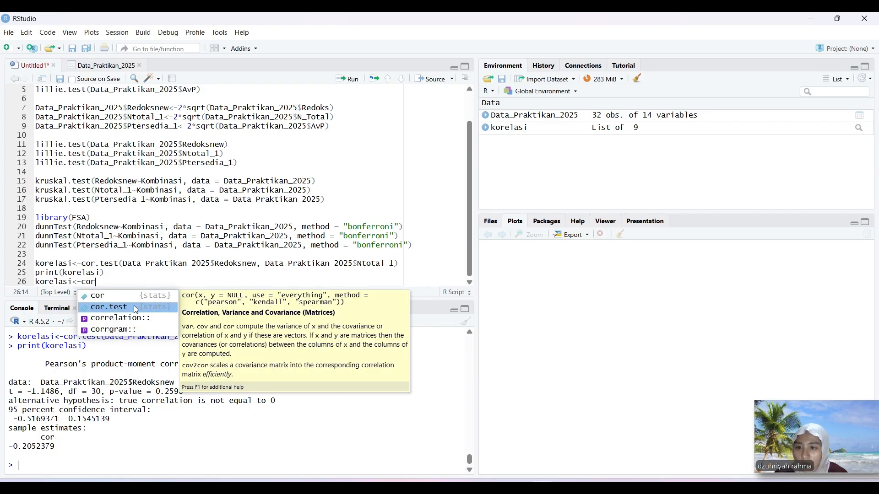
{"action": "key", "text": "Return"}
{"action": "type", "text": "data"}
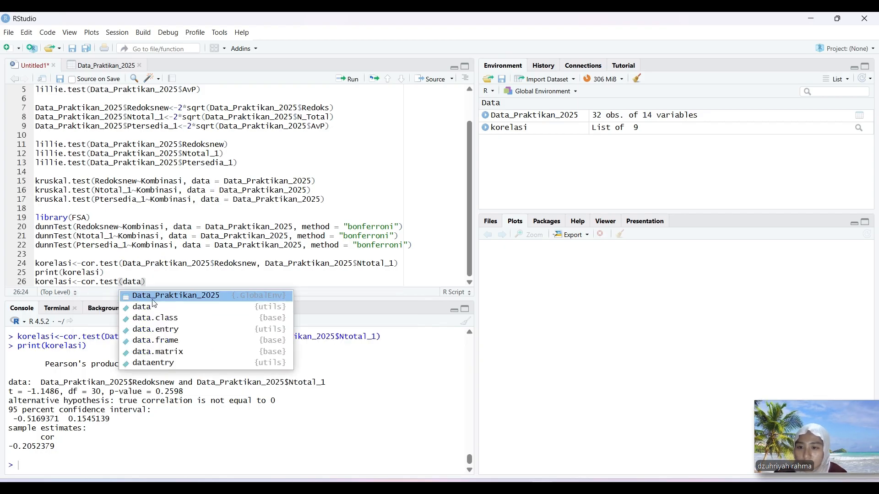
{"action": "key", "text": "Return"}
{"action": "type", "text": "$redok"}
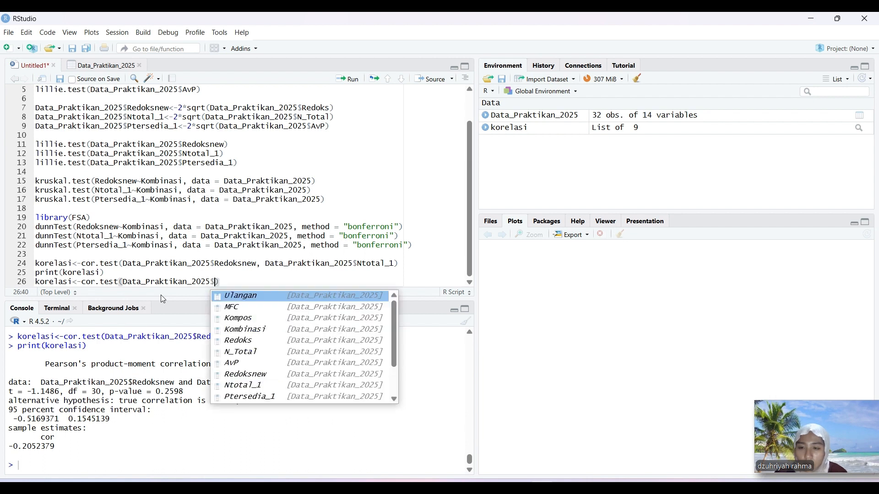
{"action": "key", "text": "Down"}
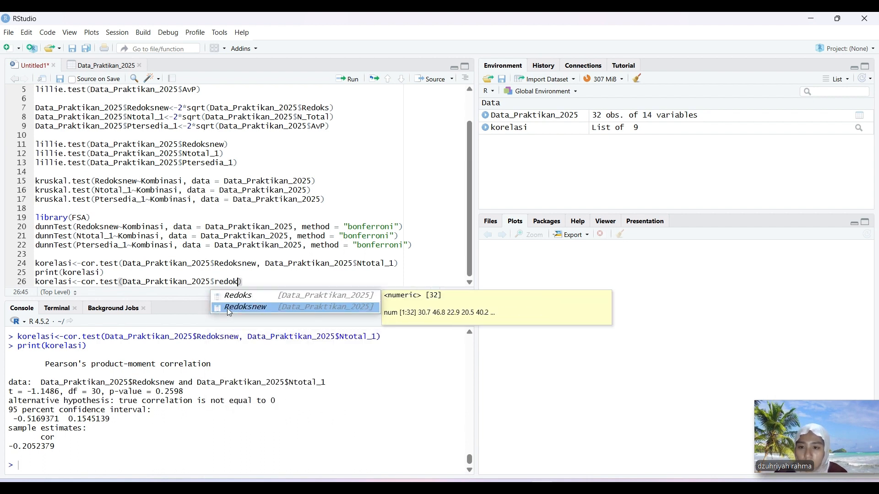
{"action": "key", "text": "Return"}
Step: Add Data_Praktikan_2025$Ptersedia_1 as the second argument of the line 26 cor.test call and run the line
{"action": "type", "text": ","}
{"action": "type", "text": "data"}
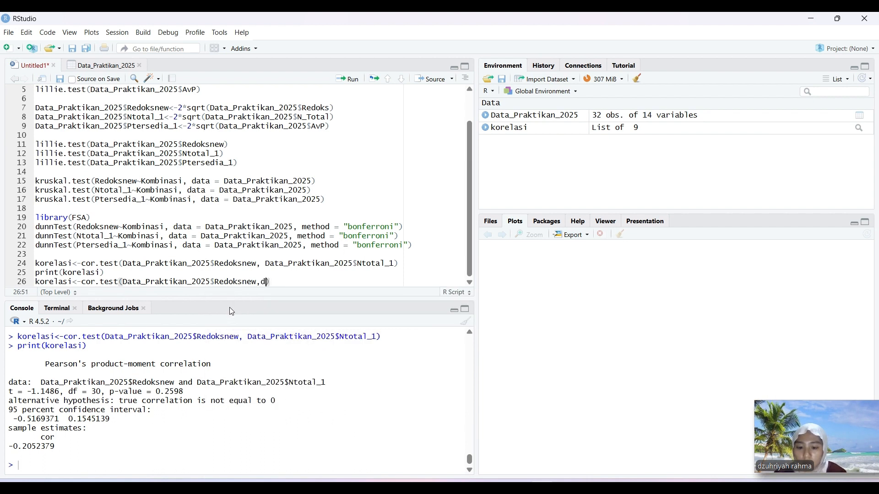
{"action": "left_click", "coordinate": [270, 295]}
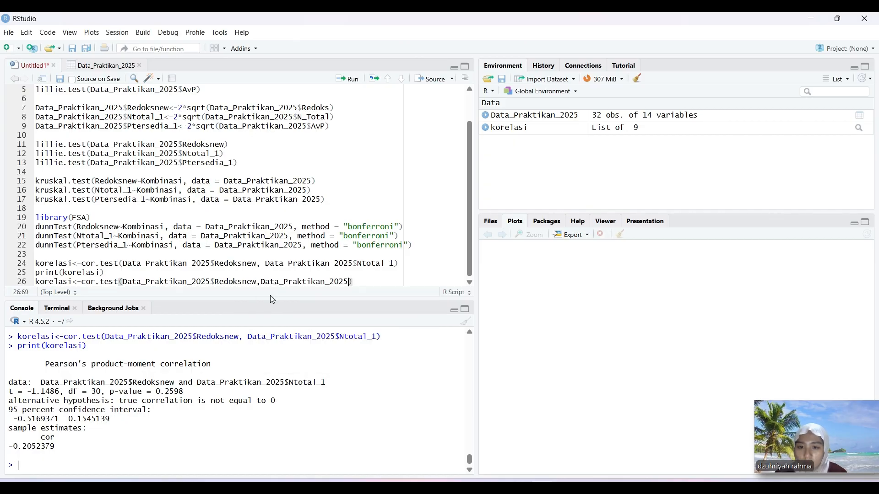
{"action": "type", "text": "$"}
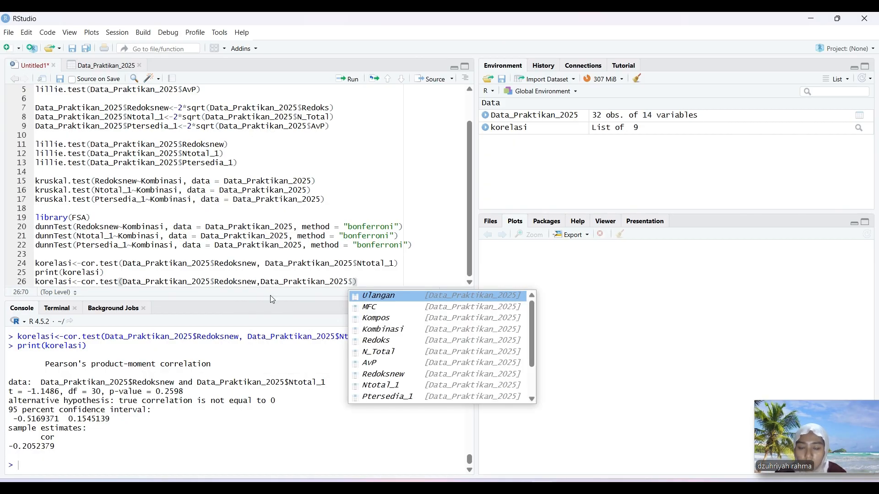
{"action": "type", "text": "p"}
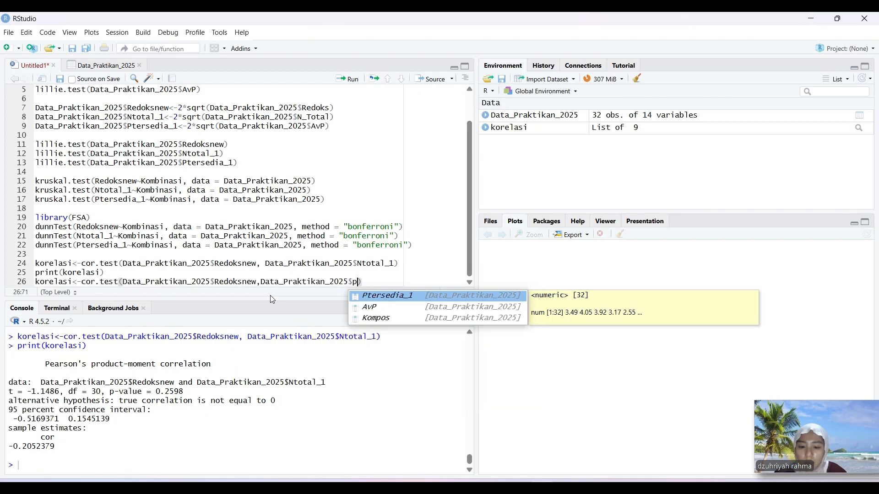
{"action": "left_click", "coordinate": [433, 297]}
{"action": "left_click", "coordinate": [348, 79]}
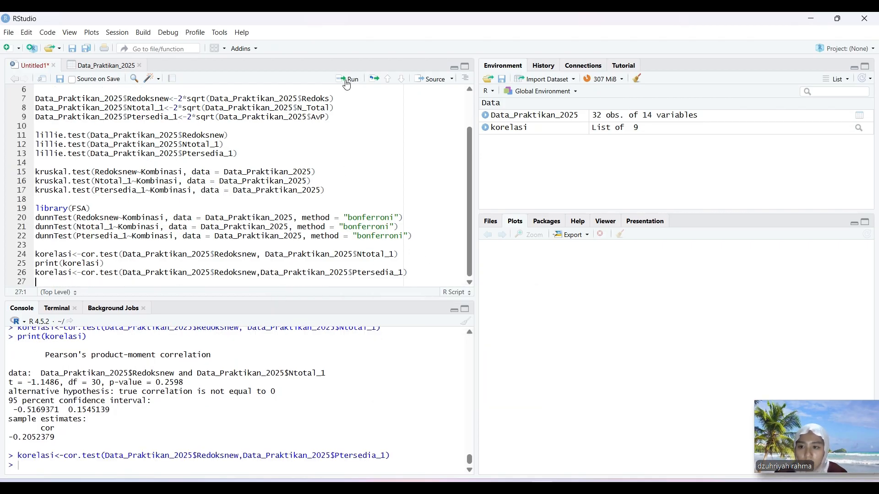
Step: Add print(korelasi) on line 27 and run it to output the Redoksnew and Ptersedia_1 correlation test
{"action": "type", "text": "print"}
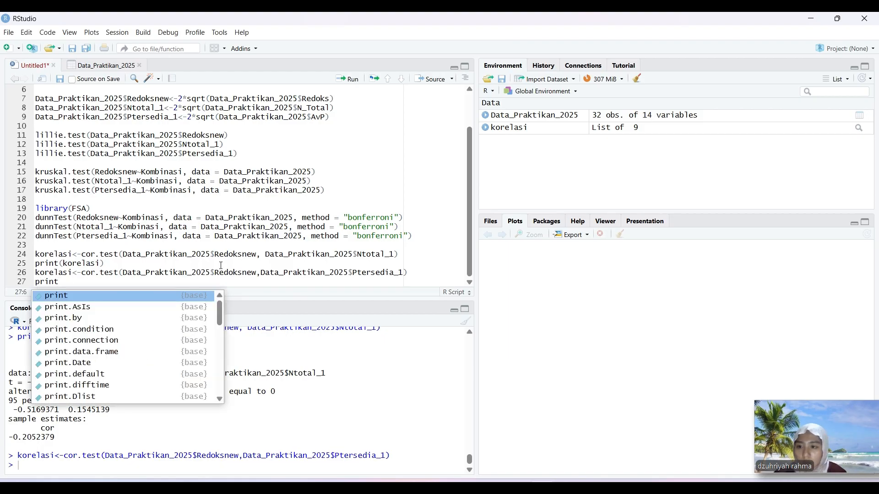
{"action": "type", "text": "(korelasi"}
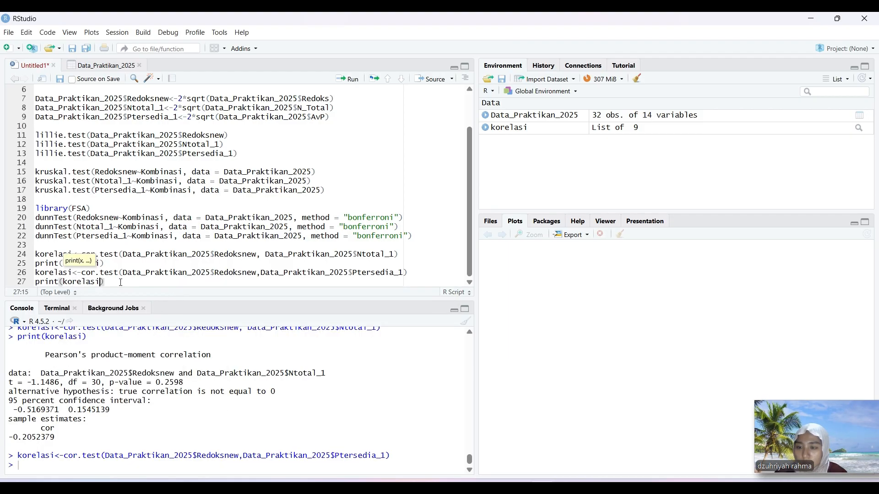
{"action": "left_click", "coordinate": [347, 79]}
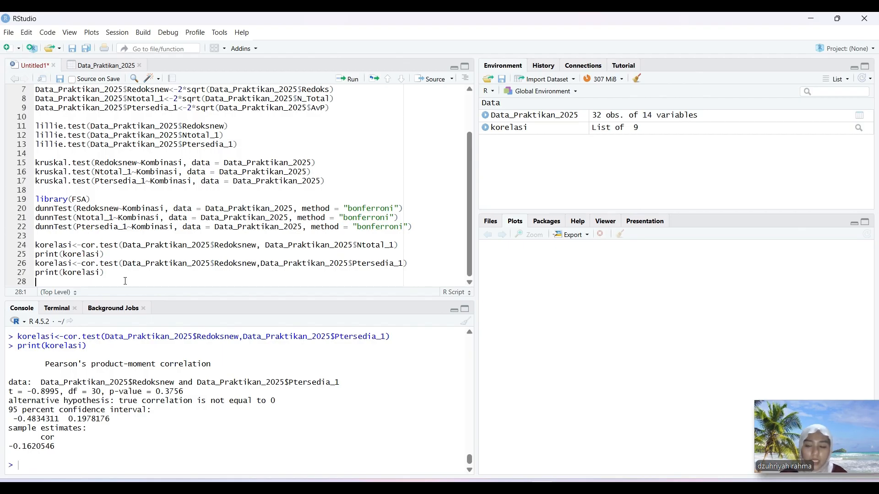
Step: Start a third korelasi<-cor.test call on line 28 with Data_Praktikan_2025$Ntotal_1 as the first argument
{"action": "type", "text": "k"}
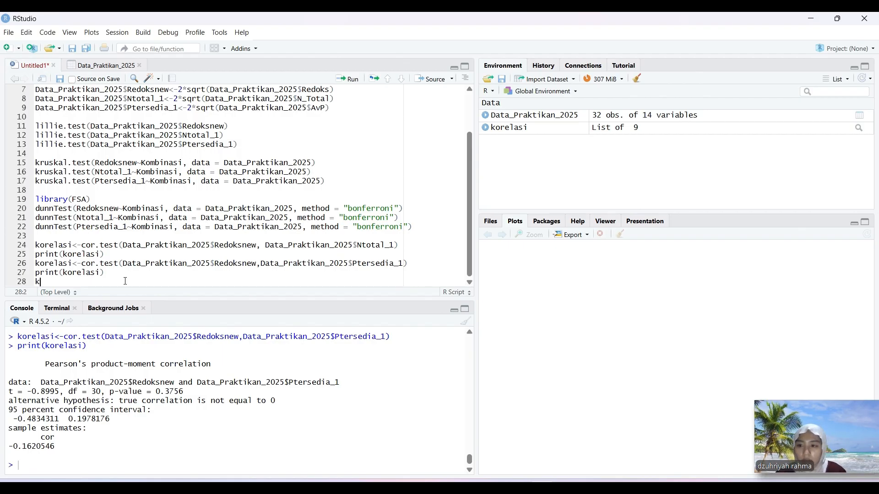
{"action": "type", "text": "orelasi<-cor"}
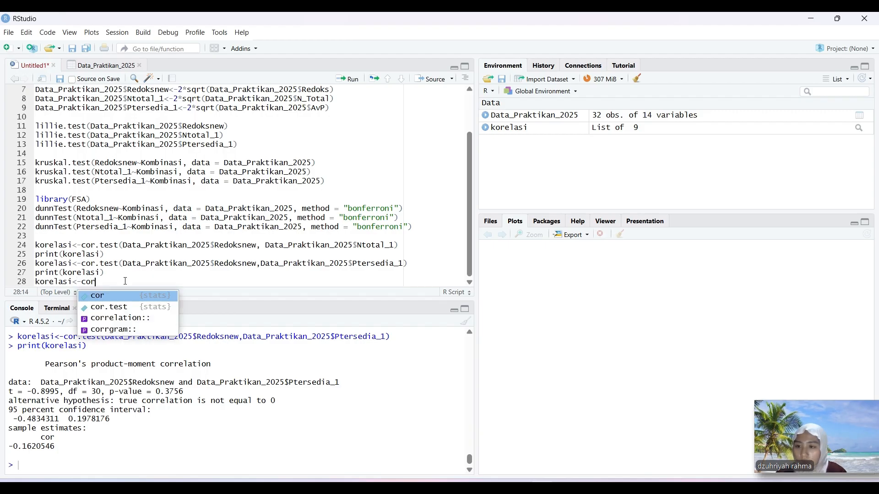
{"action": "double_click", "coordinate": [108, 308]}
{"action": "type", "text": "data"}
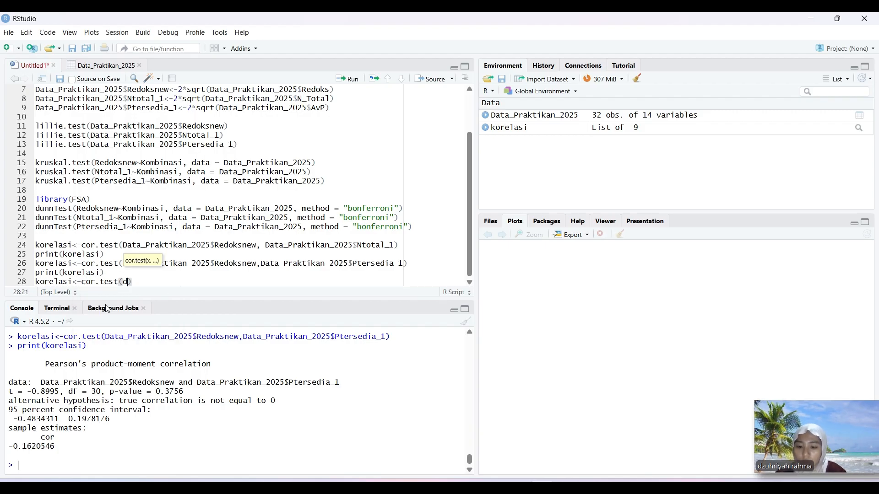
{"action": "double_click", "coordinate": [140, 301]}
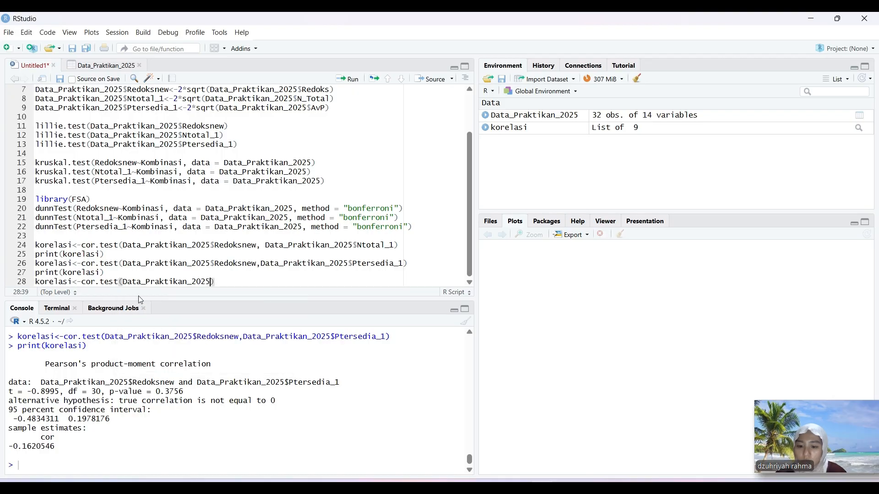
{"action": "type", "text": "$nto"}
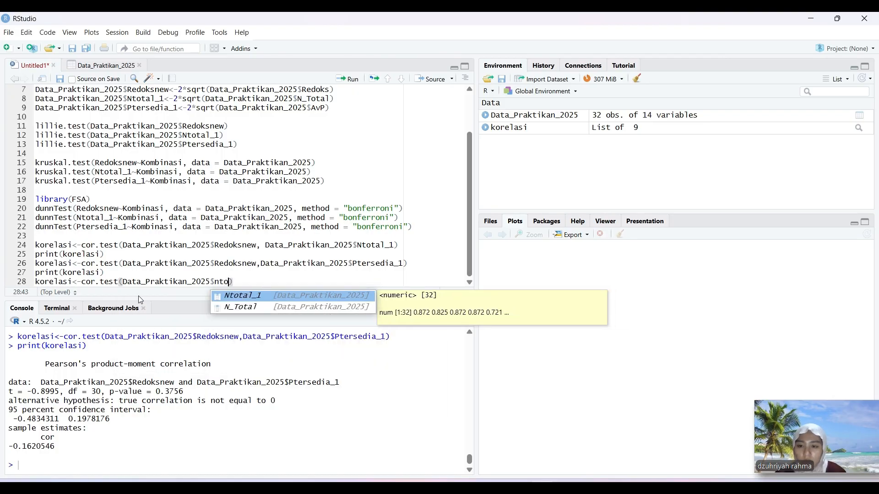
{"action": "double_click", "coordinate": [225, 296]}
Step: Add Data_Praktikan_2025$Ptersedia_1 as the second argument of the line 28 cor.test call and run the line
{"action": "type", "text": ",data"}
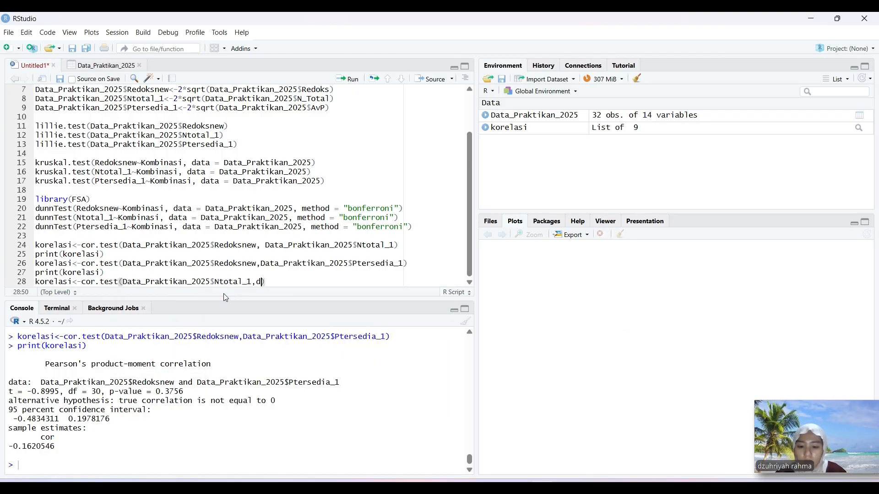
{"action": "double_click", "coordinate": [267, 297]}
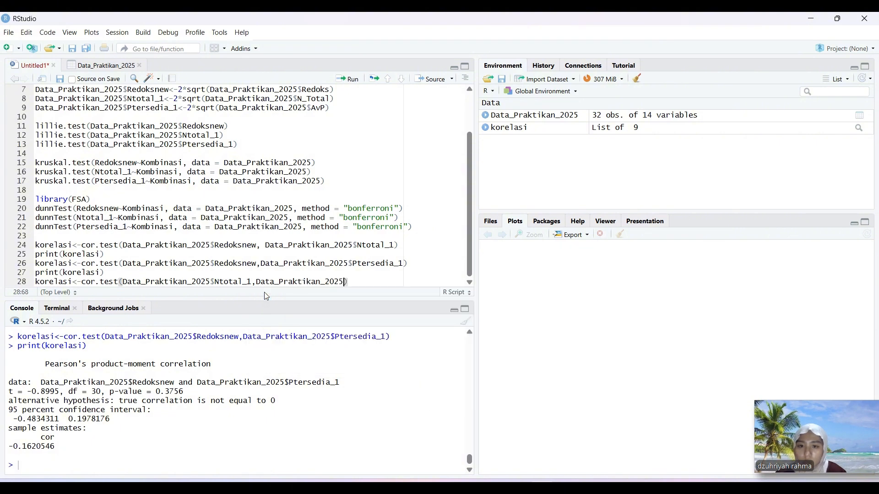
{"action": "type", "text": "$pter"}
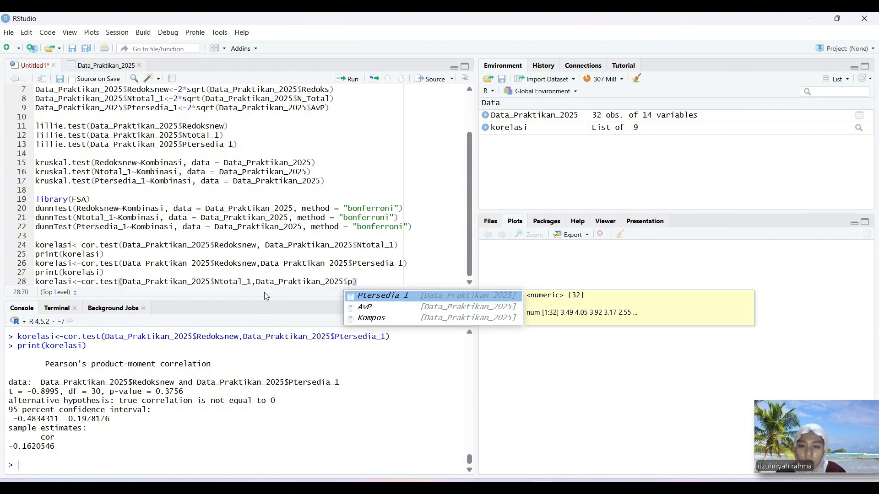
{"action": "double_click", "coordinate": [385, 296]}
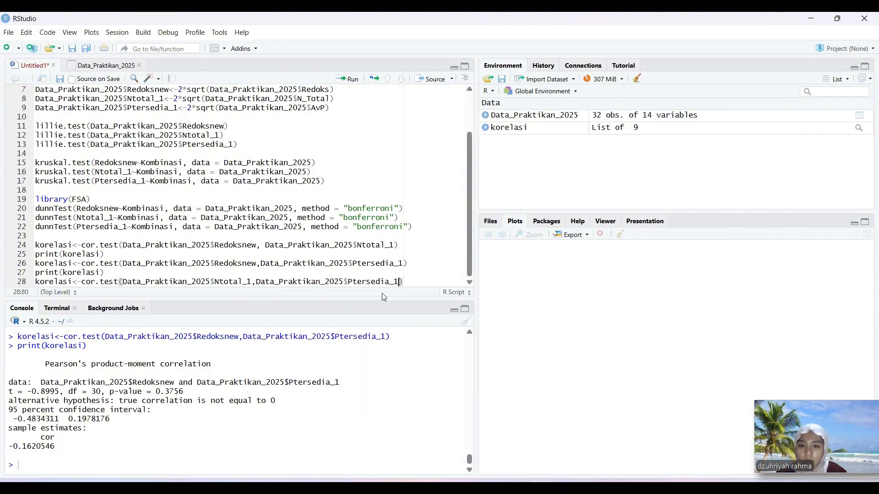
{"action": "left_click", "coordinate": [348, 79]}
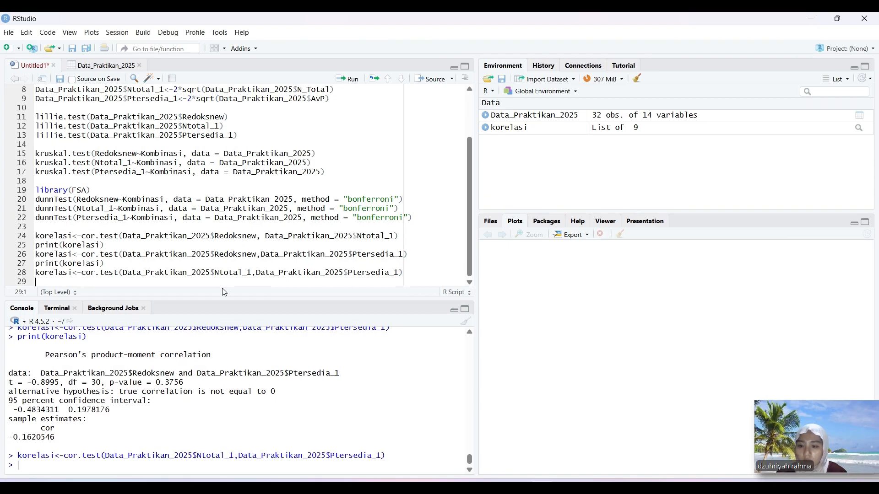
Step: Add print(korelasi) on line 29, run it to output the Ntotal_1 and Ptersedia_1 correlation test, and leave a blank line below
{"action": "type", "text": "print"}
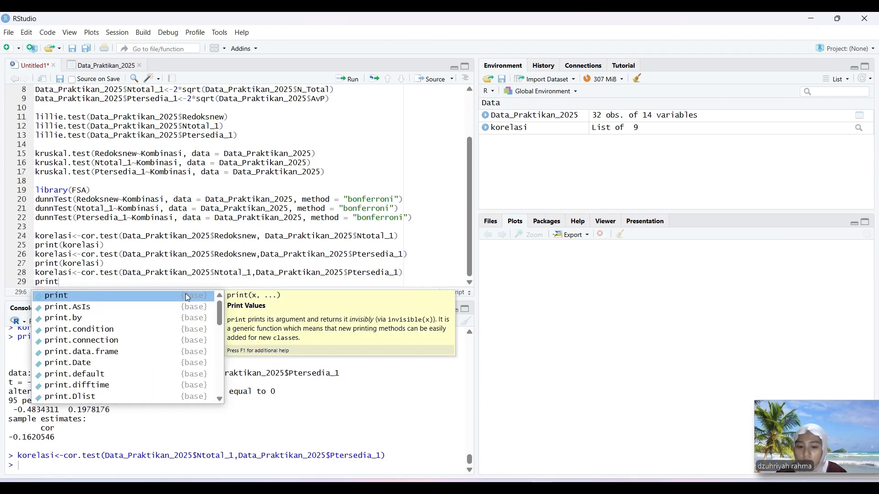
{"action": "type", "text": "(korle"}
{"action": "key", "text": "BackSpace"}
{"action": "key", "text": "BackSpace"}
{"action": "type", "text": "elasi"}
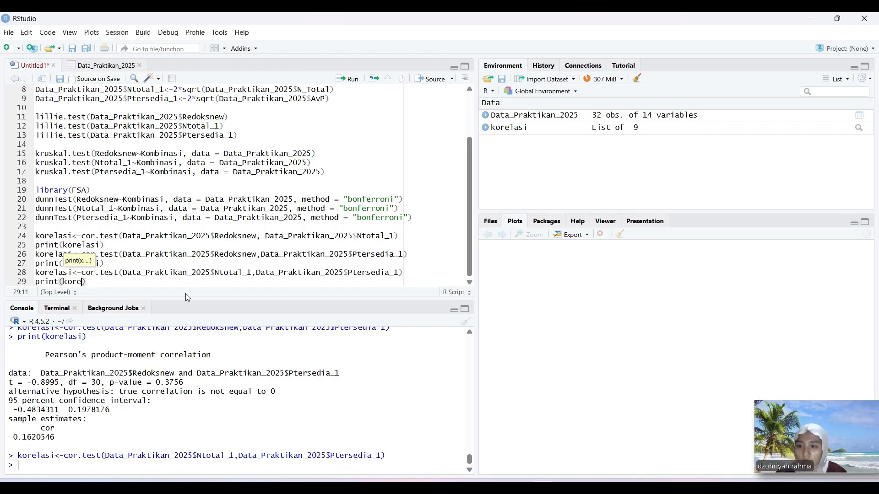
{"action": "left_click", "coordinate": [348, 79]}
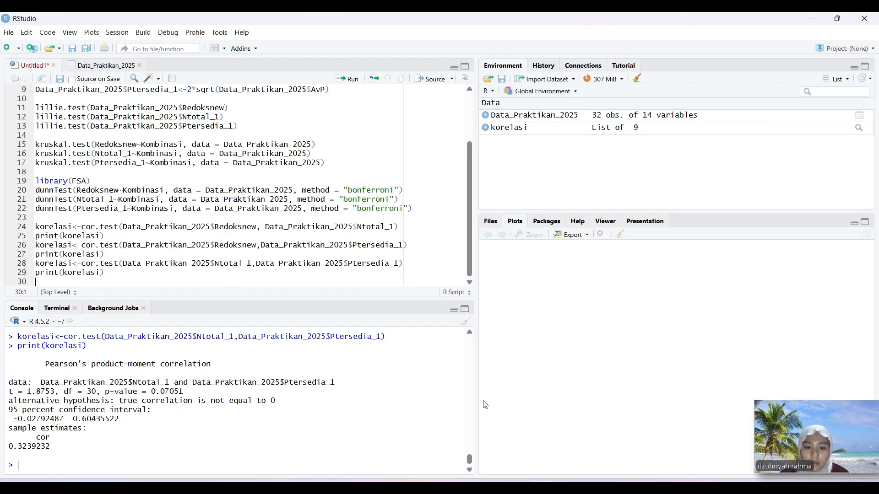
{"action": "key", "text": "Return"}
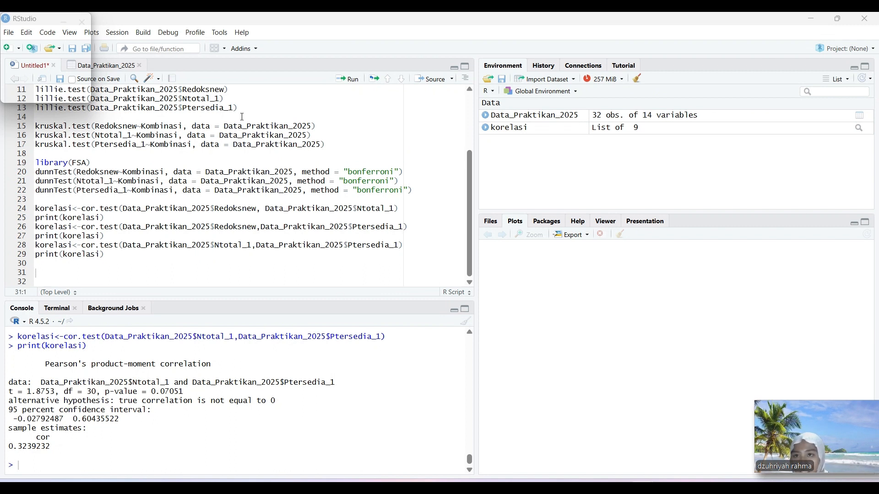
Step: Install the ggpp package from CRAN with its dependencies
{"action": "left_click", "coordinate": [220, 33]}
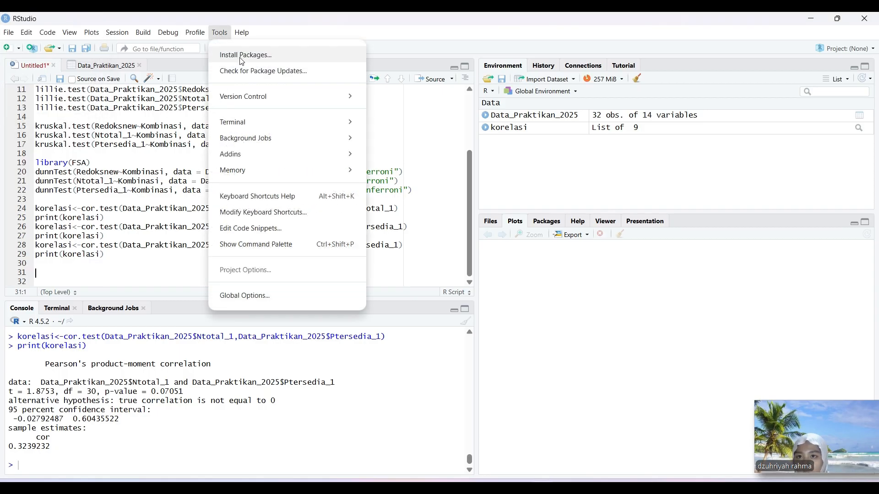
{"action": "left_click", "coordinate": [241, 56]}
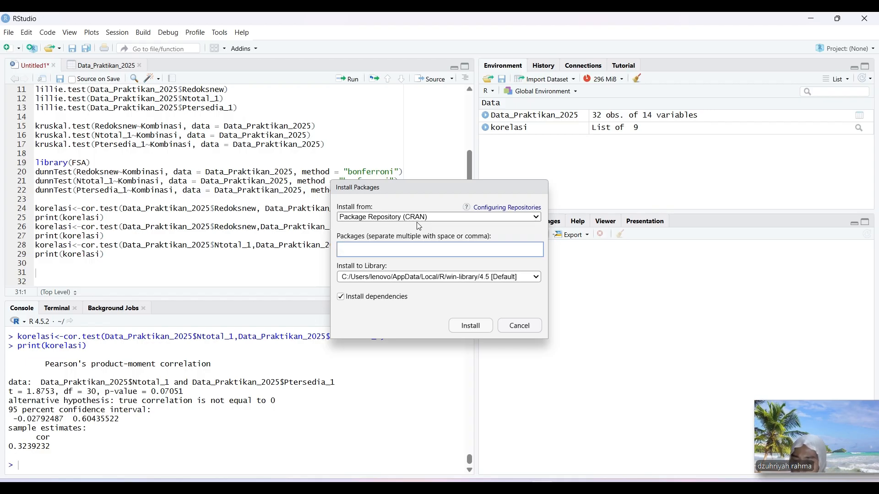
{"action": "type", "text": "ggpp"}
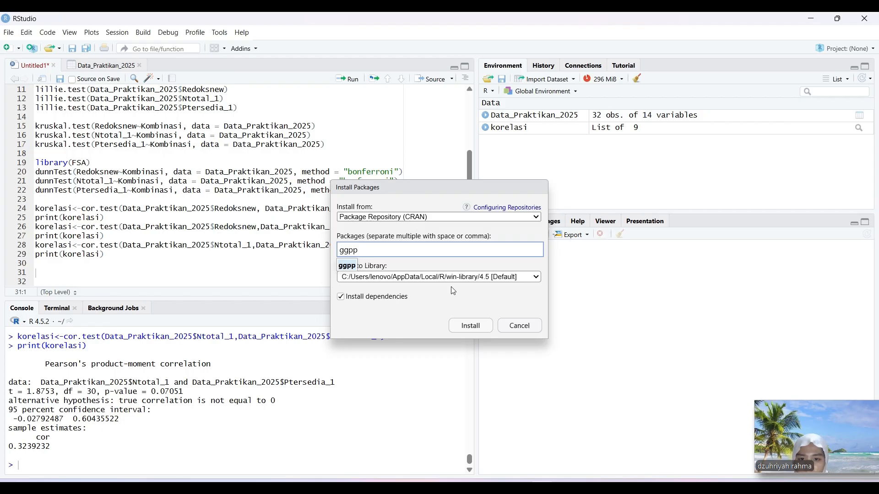
{"action": "left_click", "coordinate": [462, 329]}
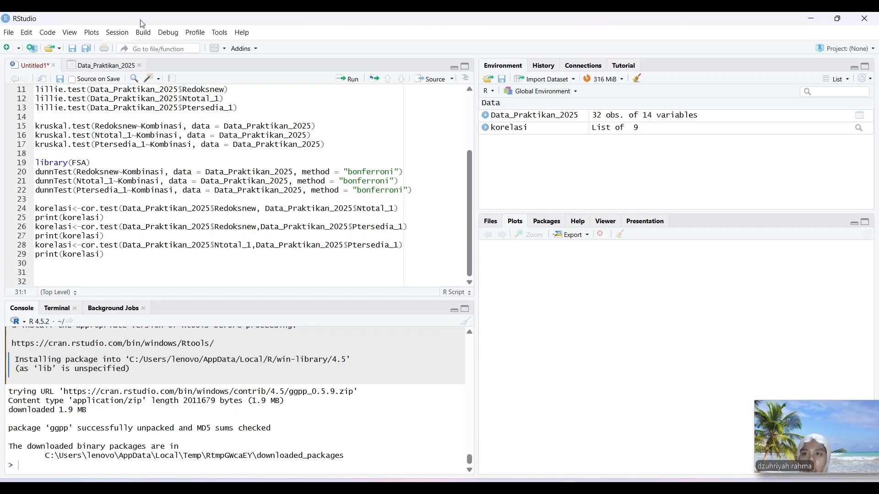
Step: Install the ggpmisc package from CRAN with its dependencies
{"action": "left_click", "coordinate": [220, 34]}
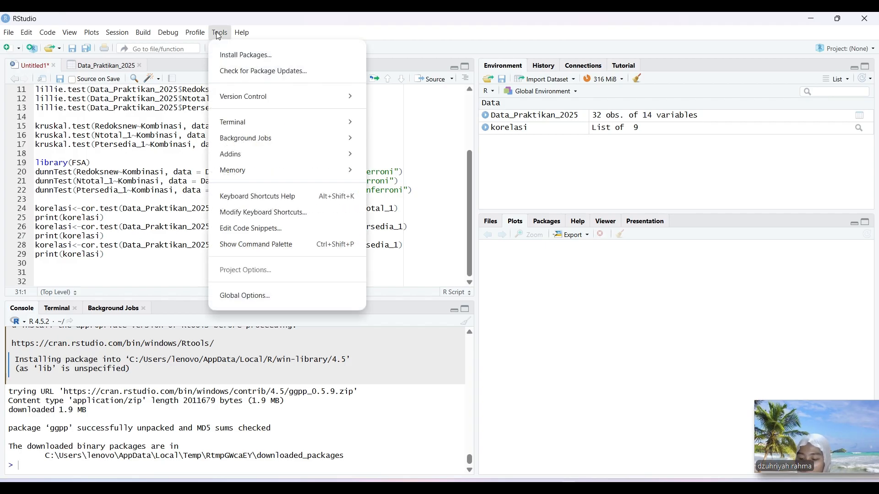
{"action": "left_click", "coordinate": [270, 55]}
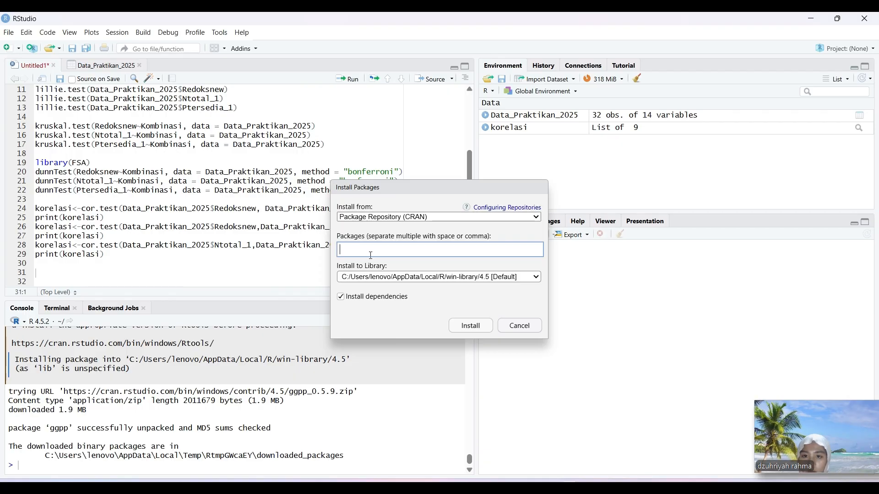
{"action": "type", "text": "ggpmi"}
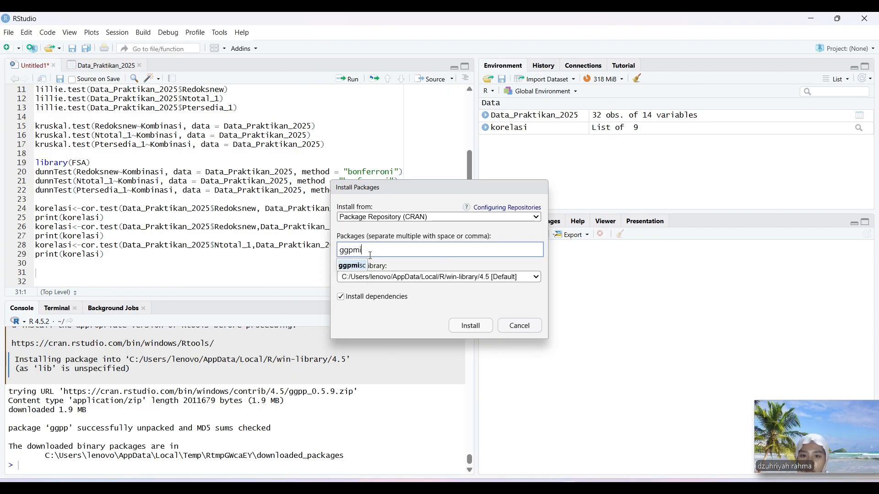
{"action": "left_click", "coordinate": [359, 268]}
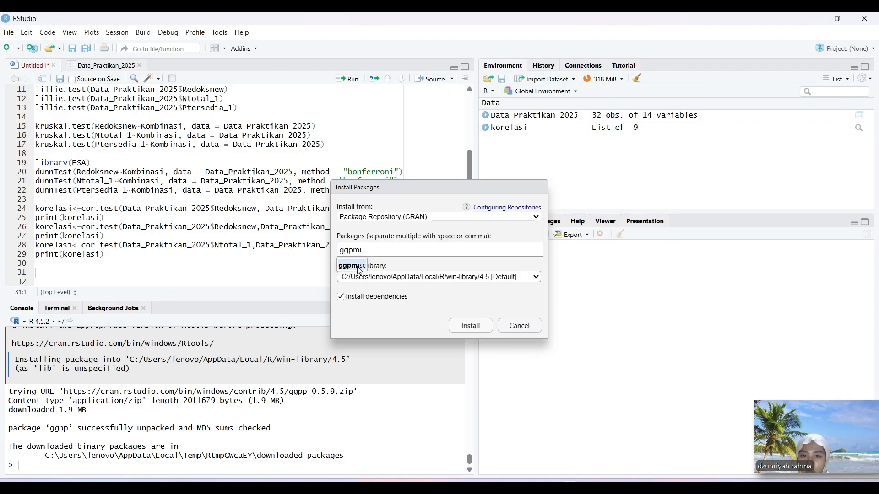
{"action": "left_click", "coordinate": [464, 327]}
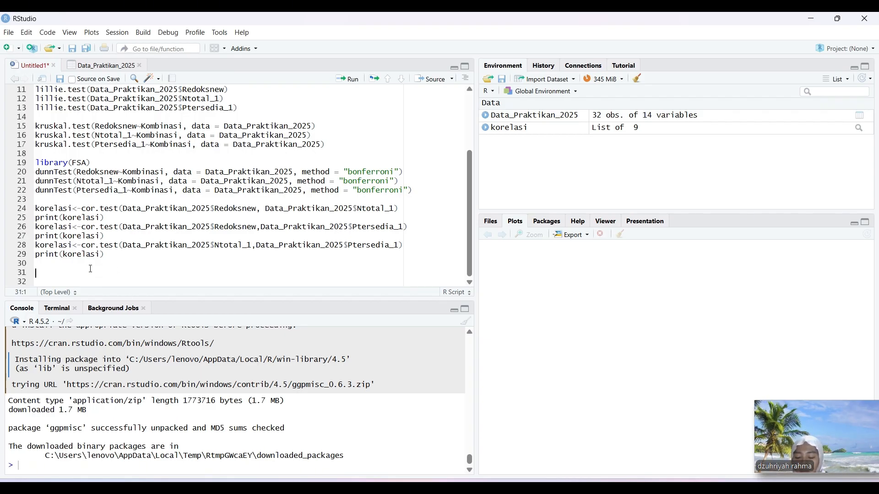
Step: Add library(ggplot2) on line 31 of the script and run it to load the package
{"action": "type", "text": "library"}
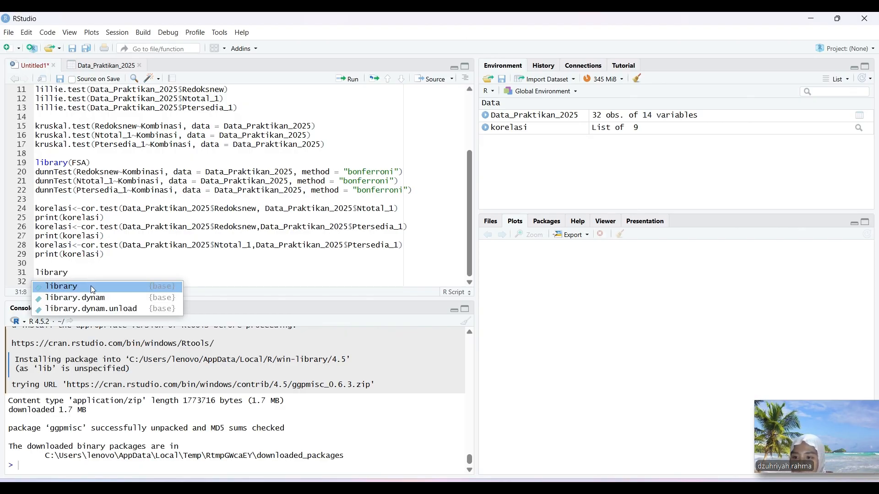
{"action": "left_click", "coordinate": [91, 288]}
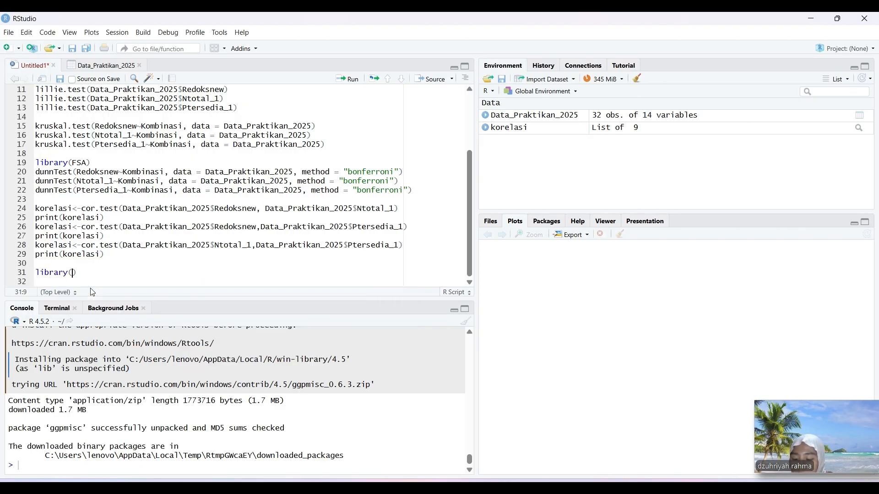
{"action": "type", "text": "ggplo"}
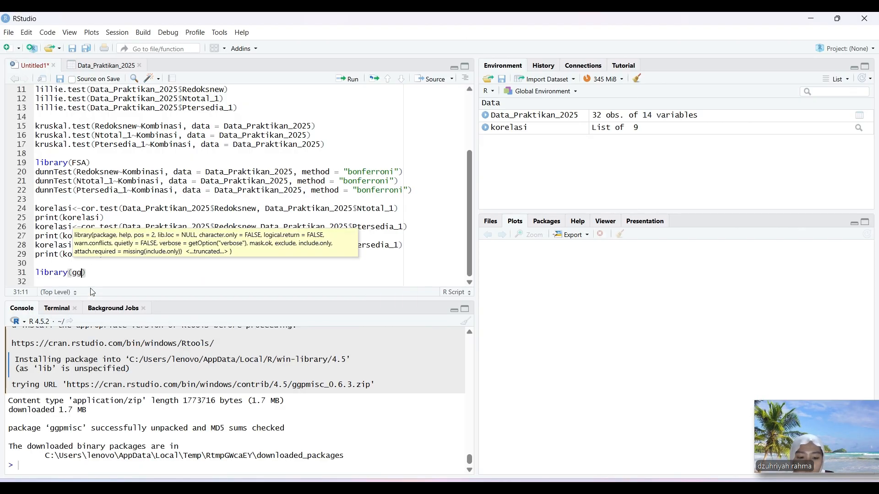
{"action": "type", "text": "t"}
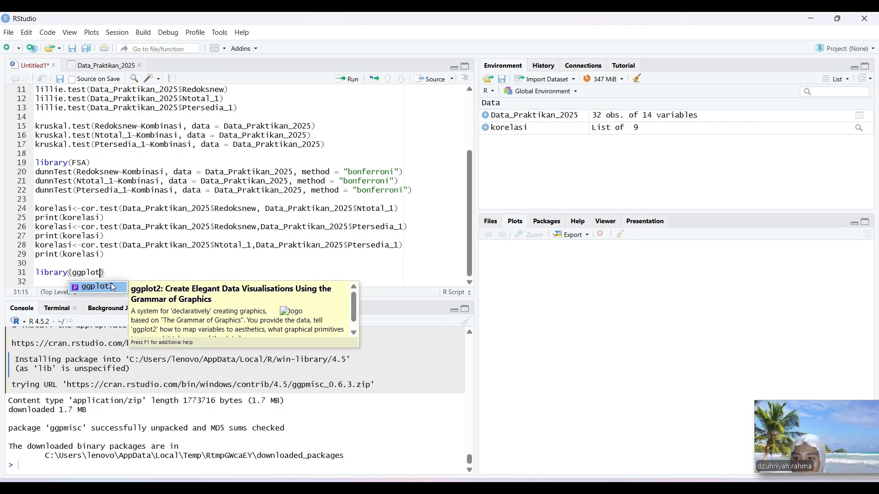
{"action": "left_click", "coordinate": [111, 284]}
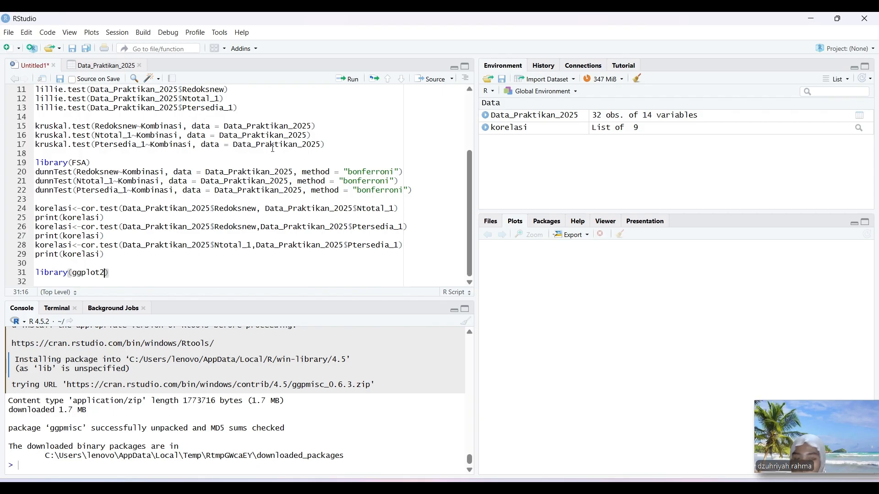
{"action": "left_click", "coordinate": [348, 79]}
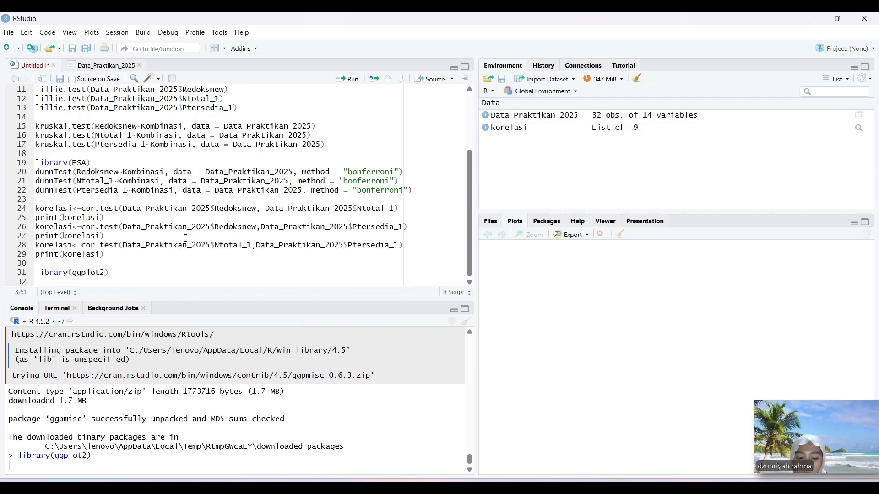
Step: Add library(ggpp) on line 32 of the script and run it to load the package
{"action": "type", "text": "library"}
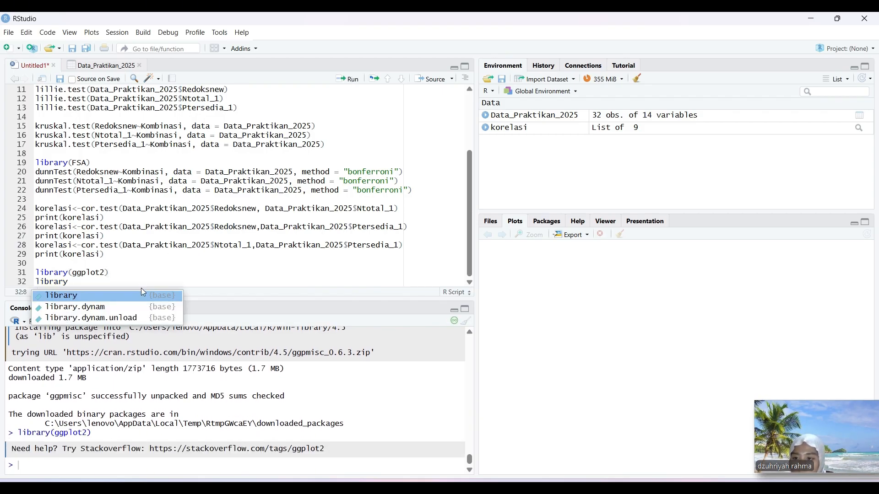
{"action": "left_click", "coordinate": [136, 295]}
{"action": "type", "text": "g"}
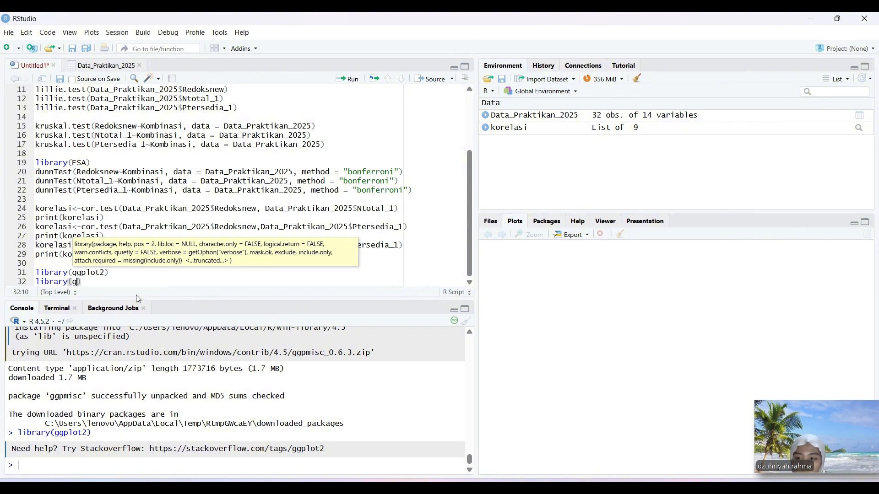
{"action": "type", "text": "gpp"}
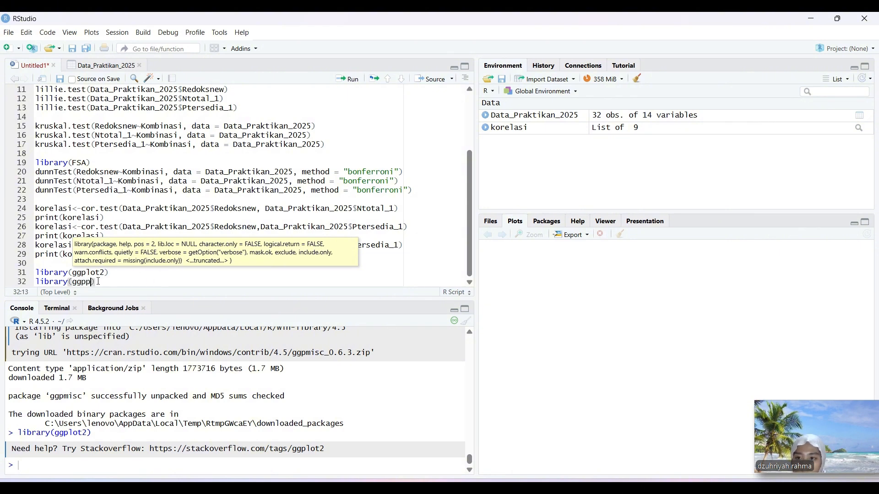
{"action": "key", "text": "BackSpace"}
{"action": "key", "text": "BackSpace"}
{"action": "key", "text": "BackSpace"}
{"action": "key", "text": "BackSpace"}
{"action": "type", "text": "gg"}
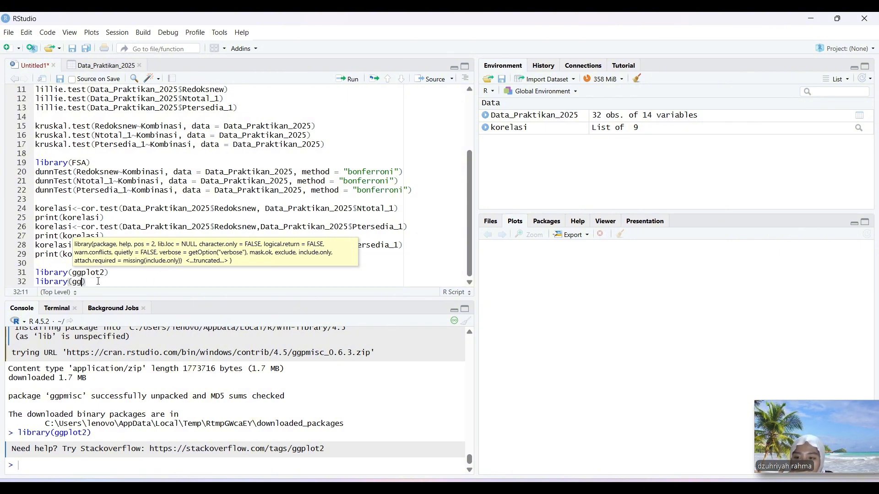
{"action": "type", "text": "pp"}
{"action": "left_click", "coordinate": [347, 79]}
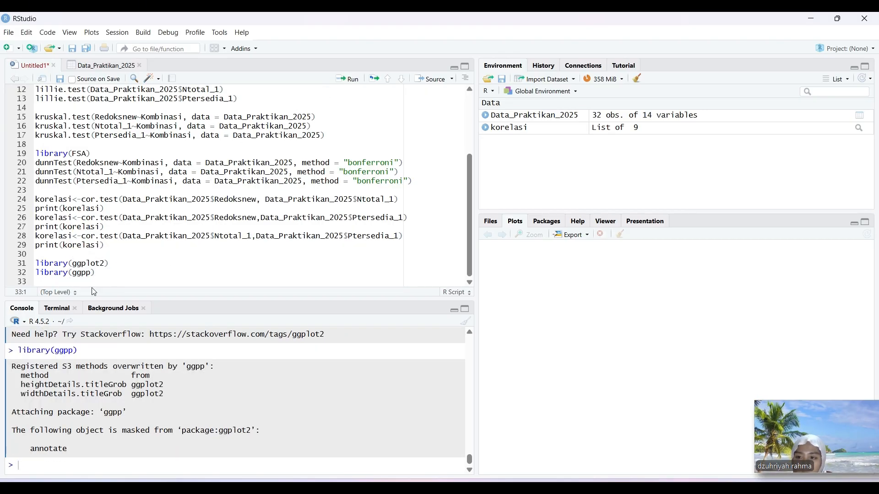
Step: Add library(ggpmisc) on line 33 of the script and run it to load the package
{"action": "type", "text": "librar"}
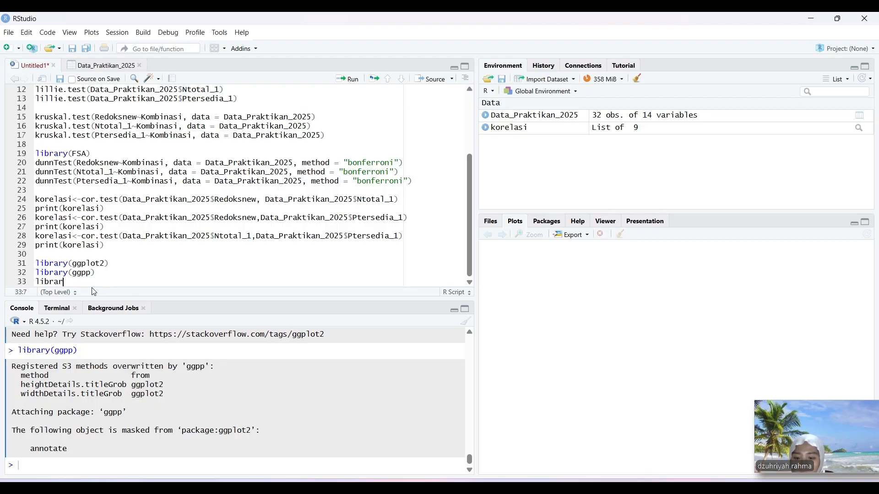
{"action": "type", "text": "ty"}
{"action": "left_click", "coordinate": [85, 299]}
{"action": "type", "text": "gg"}
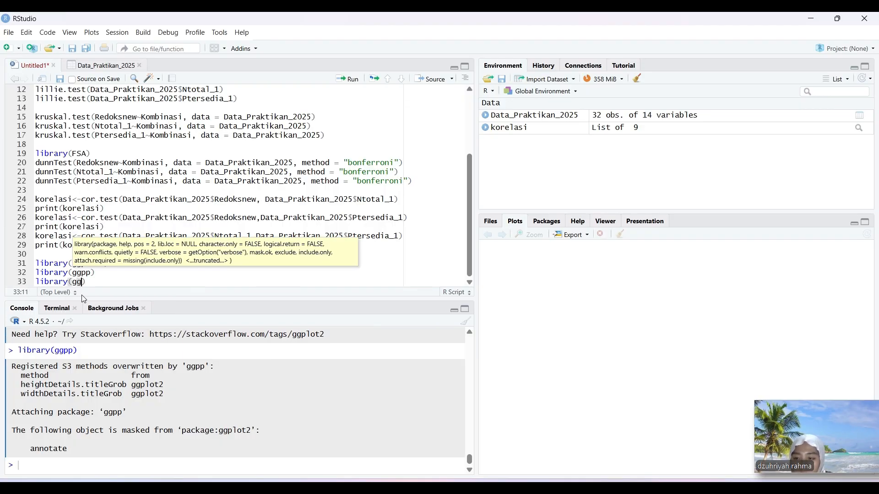
{"action": "type", "text": "pmisc"}
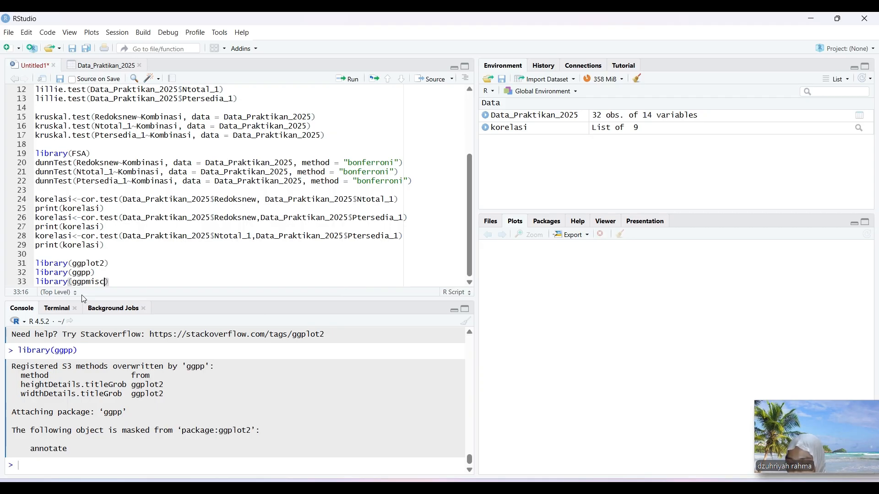
{"action": "left_click", "coordinate": [349, 81]}
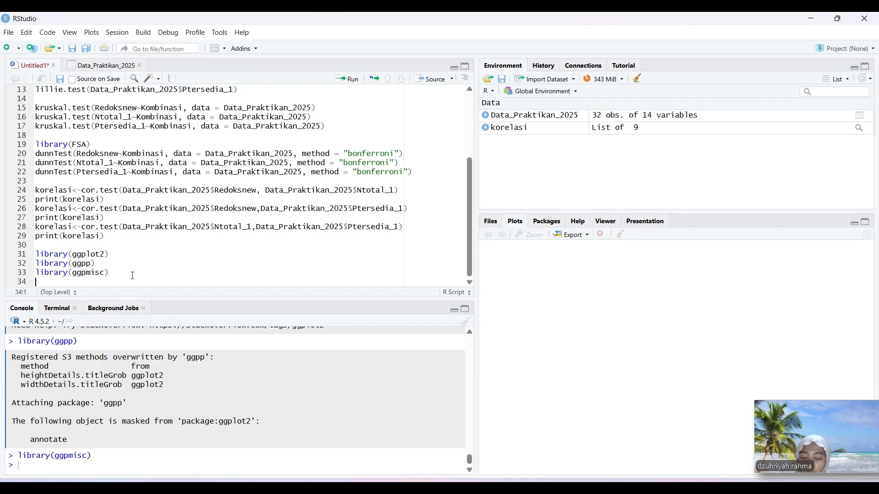
Step: Begin a ggplot() call on line 34 using Data_Praktikan_2025 as the data, with an aes() mapping that starts with x=
{"action": "type", "text": "ggplot"}
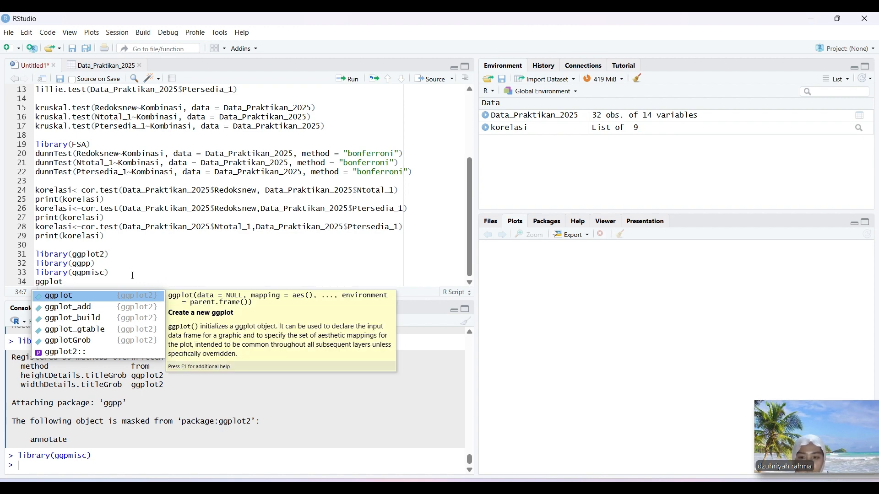
{"action": "left_click", "coordinate": [126, 305]}
{"action": "double_click", "coordinate": [126, 295]}
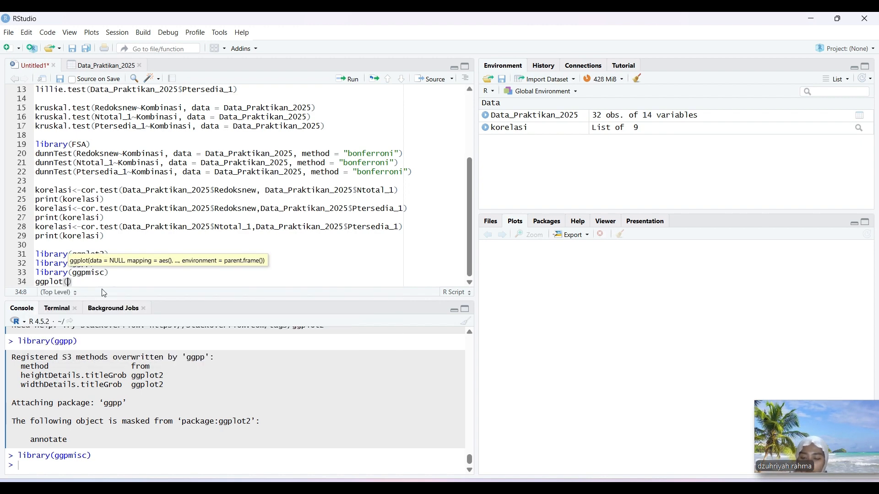
{"action": "type", "text": "data"}
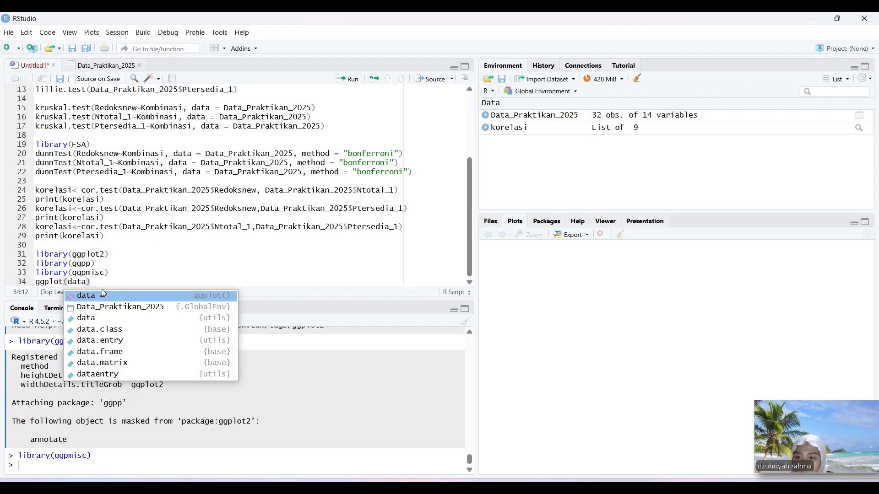
{"action": "left_click", "coordinate": [104, 308]}
{"action": "left_click", "coordinate": [109, 296]}
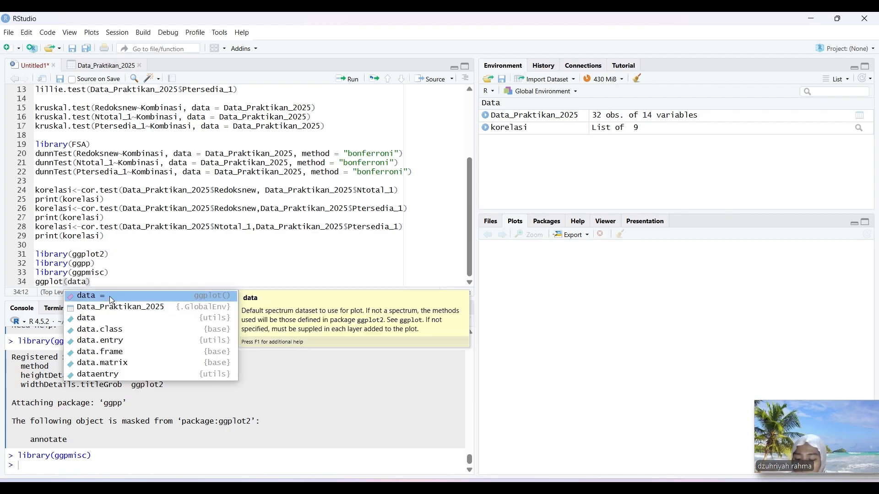
{"action": "left_click", "coordinate": [113, 310]}
{"action": "double_click", "coordinate": [113, 310]}
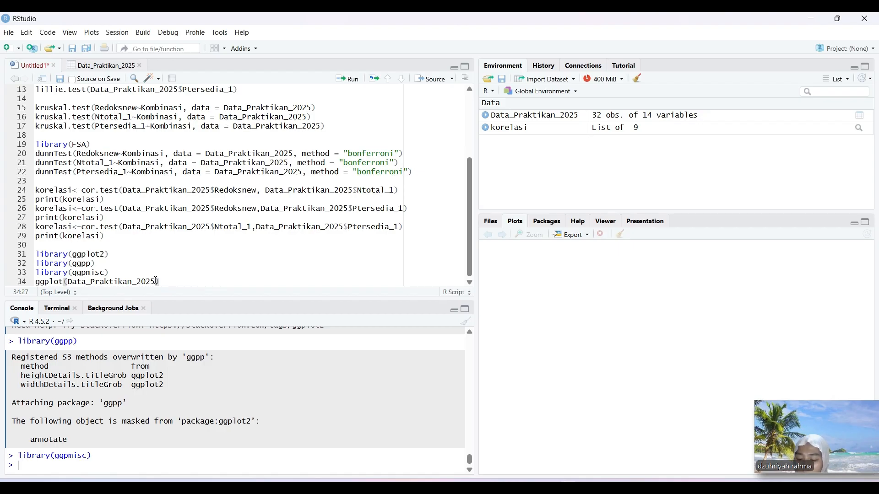
{"action": "type", "text": ", aes"}
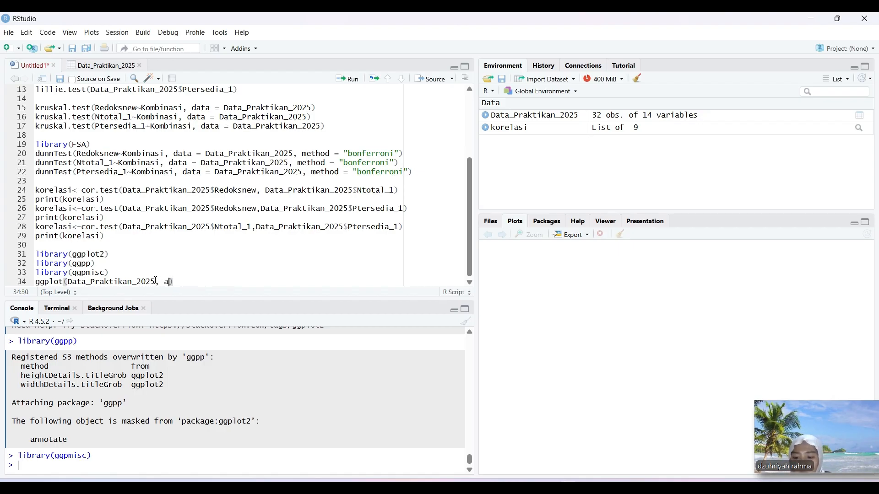
{"action": "left_click", "coordinate": [179, 297]}
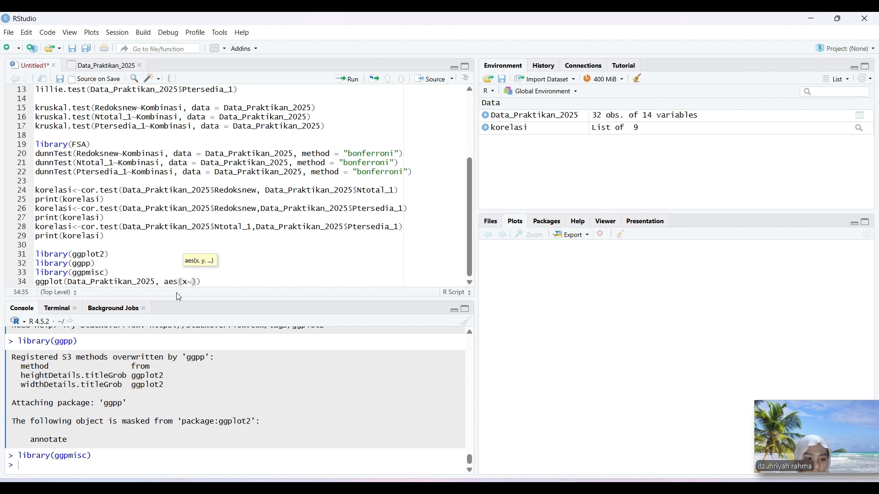
{"action": "type", "text": "redoks"}
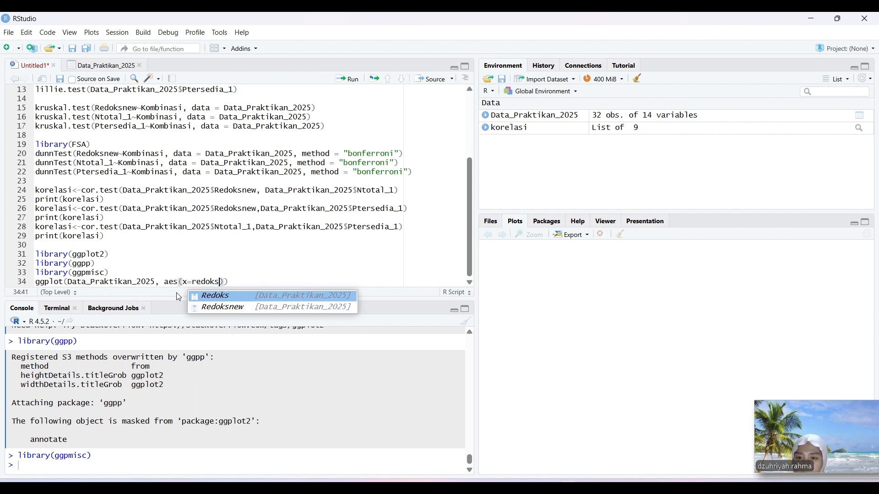
{"action": "left_click", "coordinate": [207, 307]}
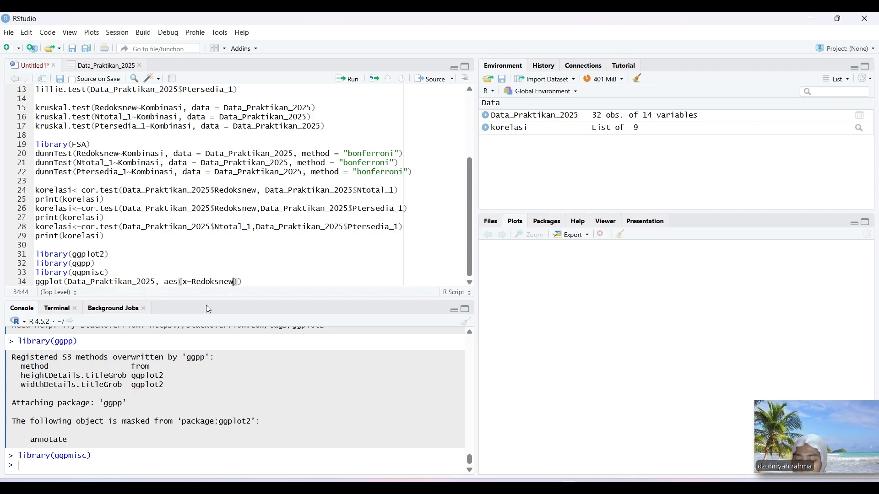
{"action": "left_click", "coordinate": [194, 282]}
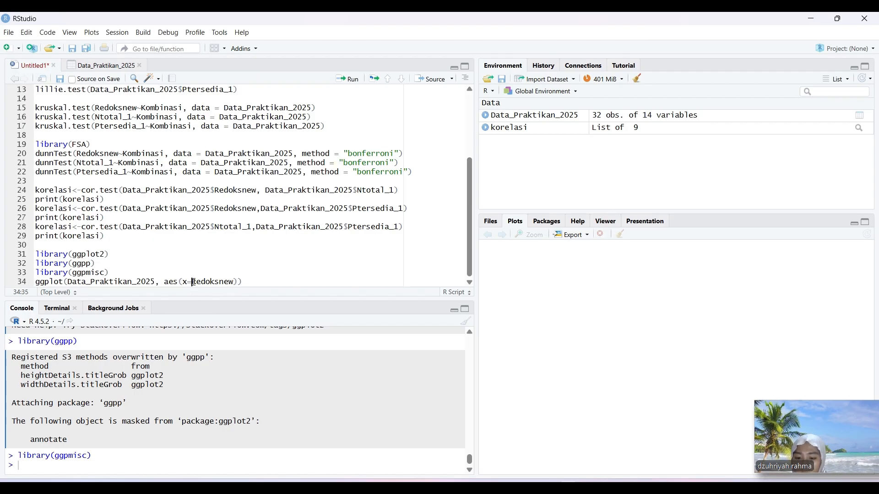
{"action": "type", "text": "data"}
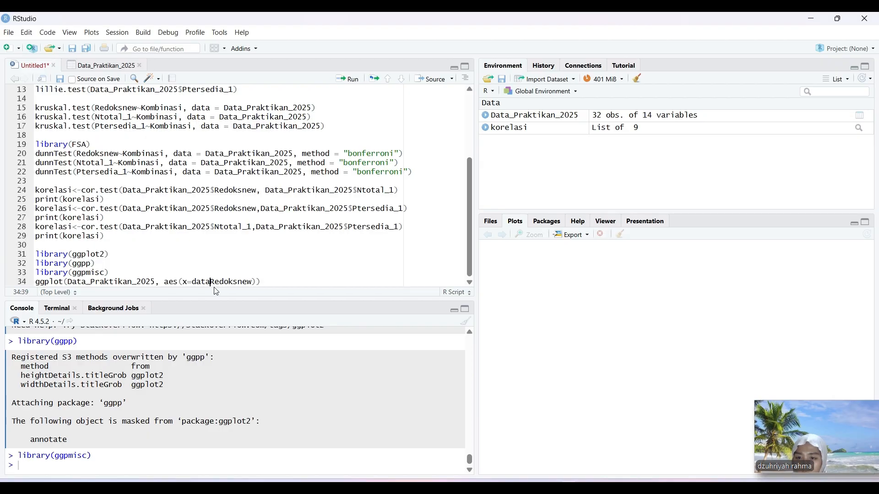
{"action": "key", "text": "BackSpace"}
{"action": "key", "text": "BackSpace"}
{"action": "key", "text": "BackSpace"}
{"action": "key", "text": "BackSpace"}
{"action": "key", "text": "BackSpace"}
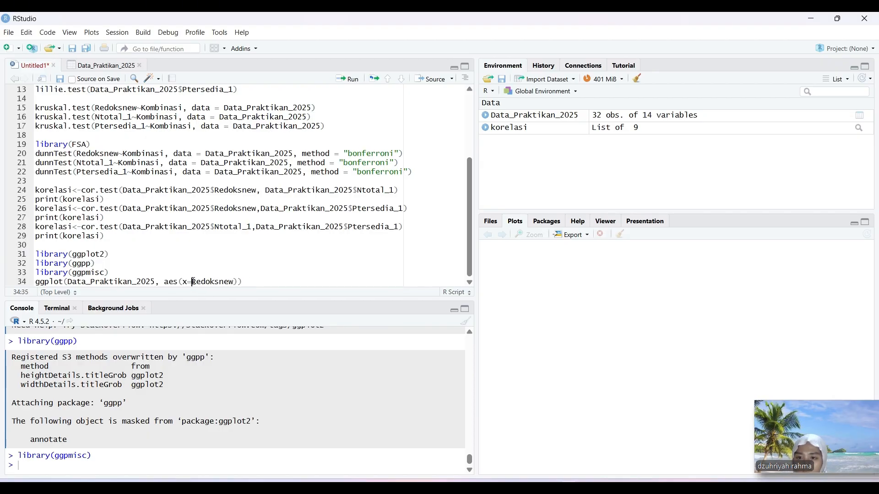
{"action": "left_click_drag", "start_coordinate": [191, 282], "coordinate": [235, 282]}
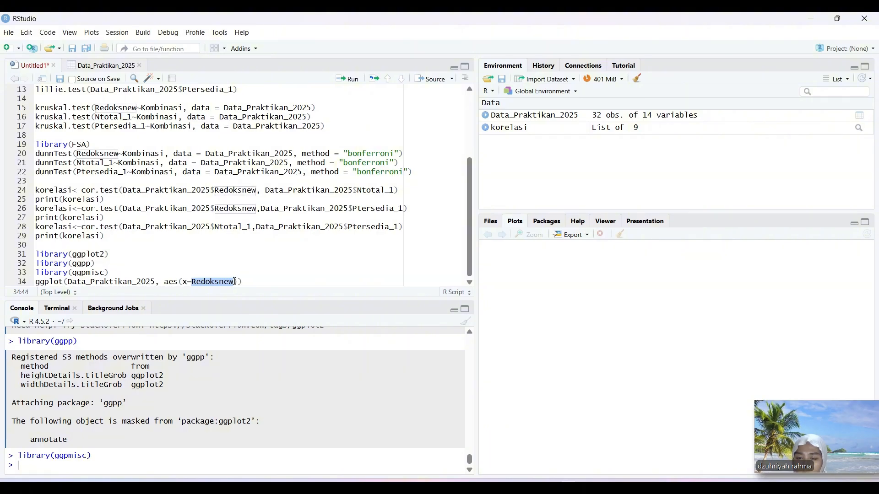
{"action": "key", "text": "BackSpace"}
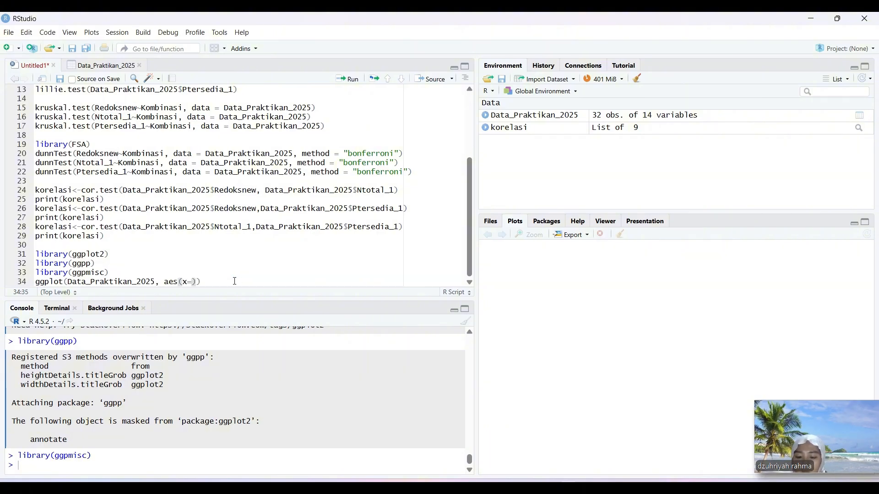
Step: Set the x aesthetic of the ggplot call on line 34 to Data_Praktikan_2025$Redoksnew
{"action": "type", "text": "Data"}
{"action": "key", "text": "Return"}
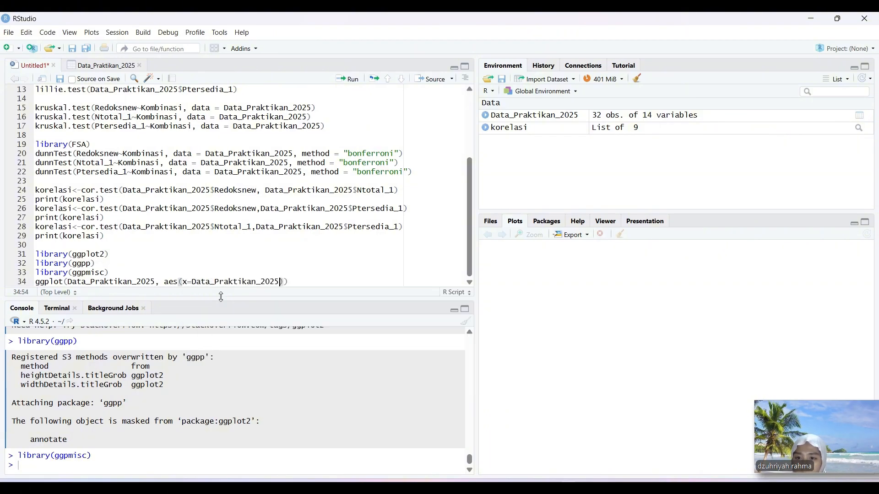
{"action": "type", "text": "$redok"}
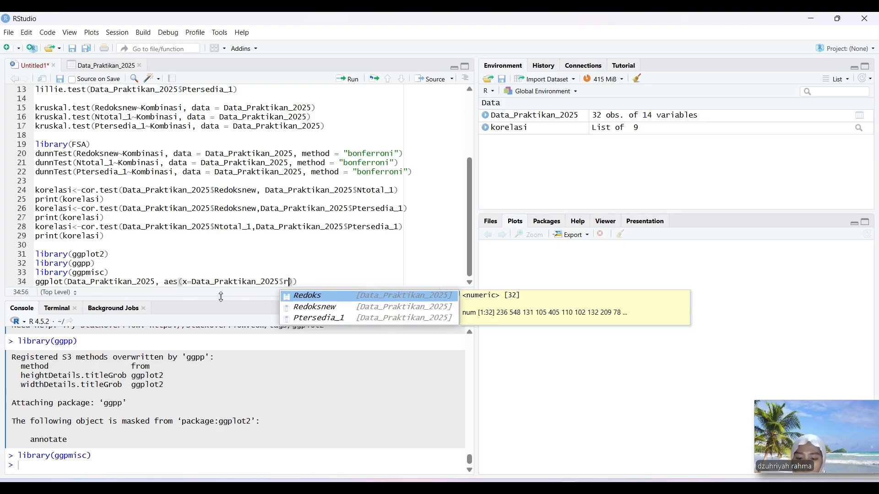
{"action": "left_click", "coordinate": [311, 309]}
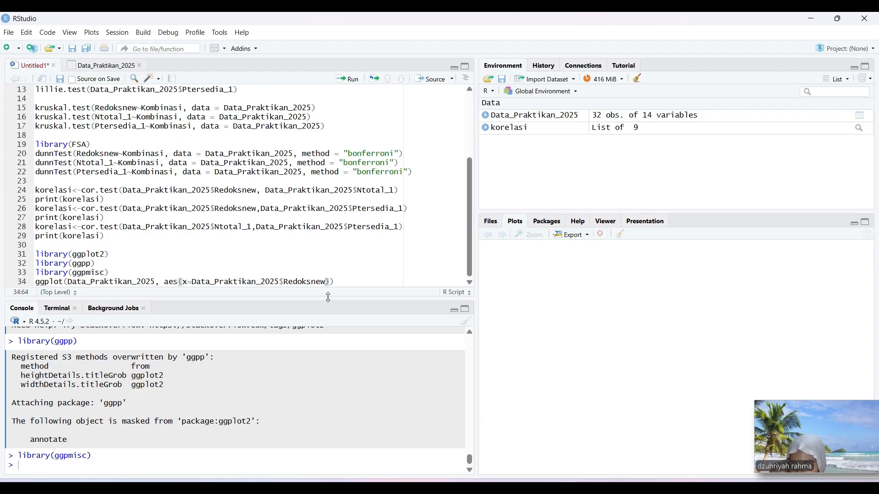
Step: Add the y aesthetic Data_Praktikan_2025$Ntotal_1 to the aes() mapping on line 34
{"action": "type", "text": ", y="}
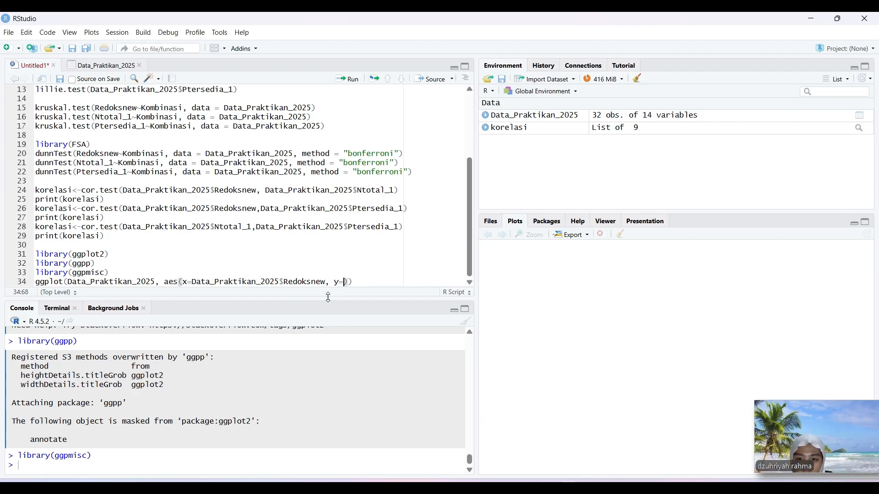
{"action": "type", "text": "data"}
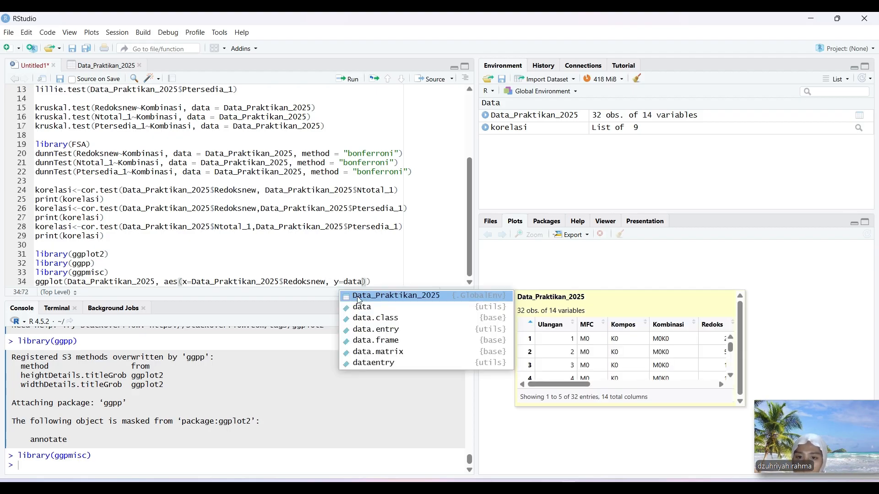
{"action": "left_click", "coordinate": [359, 297]}
{"action": "type", "text": "$"}
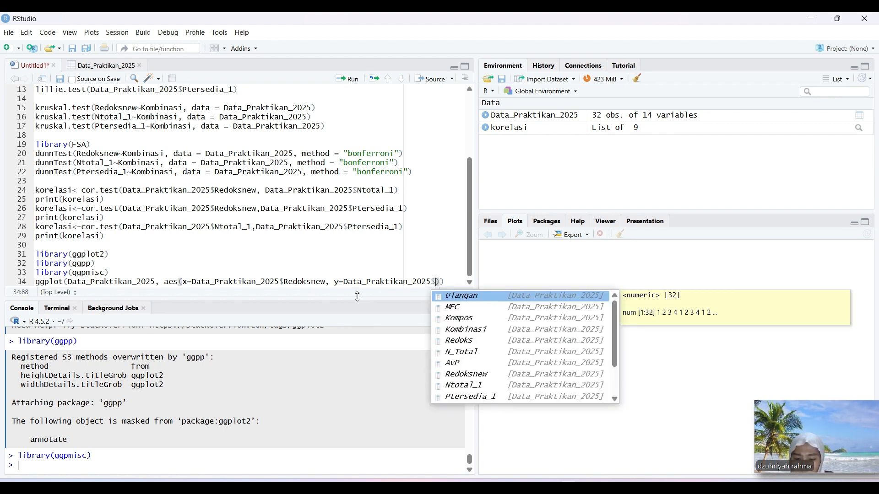
{"action": "type", "text": "Ntota"}
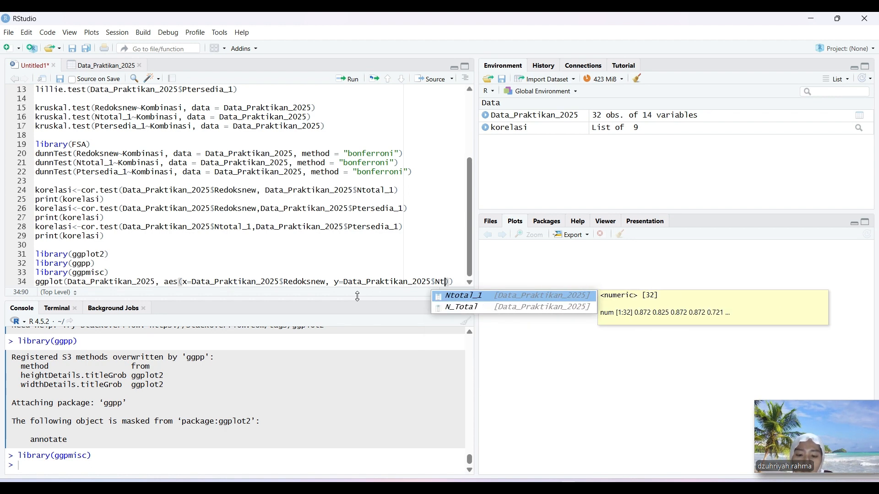
{"action": "left_click", "coordinate": [450, 286]}
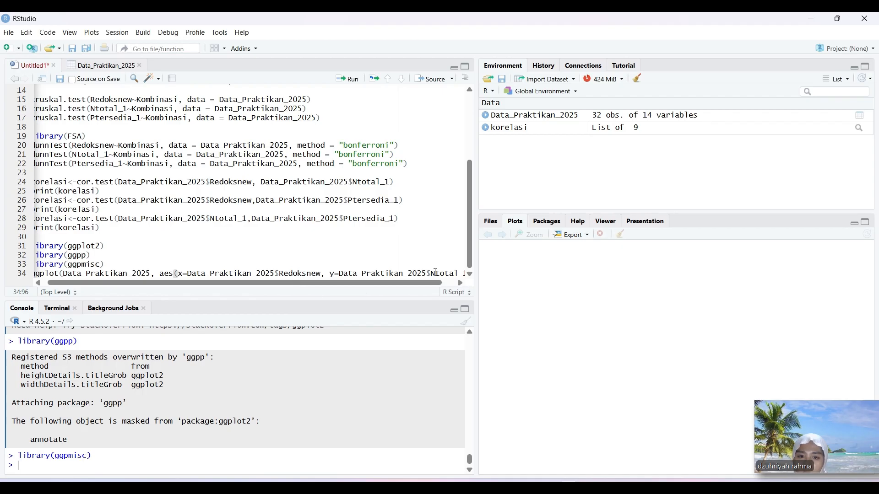
Step: Append geom_smooth(method = "lm", se = FALSE), theme_classic() and stat_poly_eq() with equation and R² labels, formula y ~ x and parse = TRUE, then run the plot
{"action": "key", "text": "Right"}
{"action": "key", "text": "Right"}
{"action": "key", "text": "Right"}
{"action": "key", "text": "Right"}
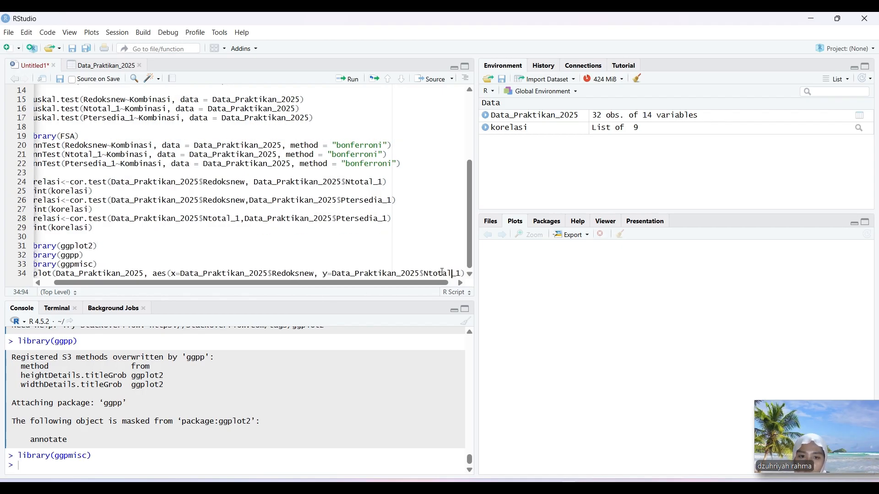
{"action": "type", "text": "))"}
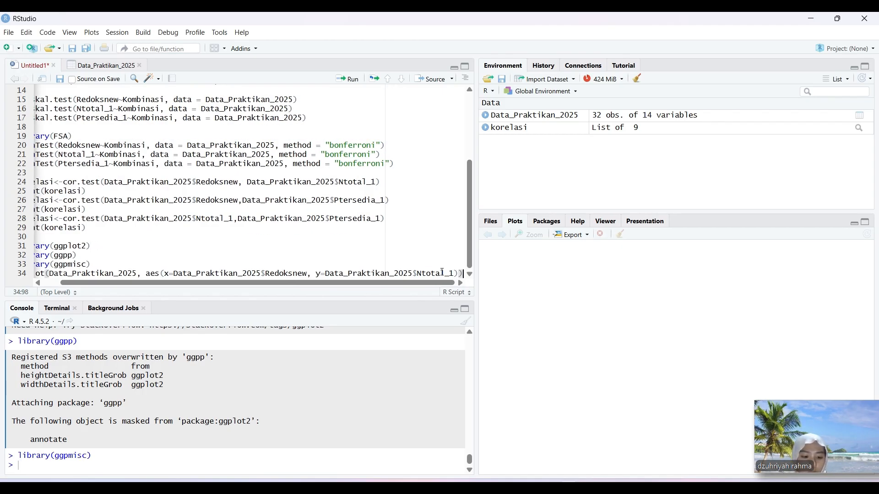
{"action": "type", "text": "+"}
{"action": "type", "text": "geom_smooth(method = \"lm\", se = FALSE) +   theme_classic()+   stat_poly_eq(     aes(label = paste(..eq.label.., ..rr.label.., sep = \"~~~\")),     formula = y ~ x,     parse = TRUE   )"}
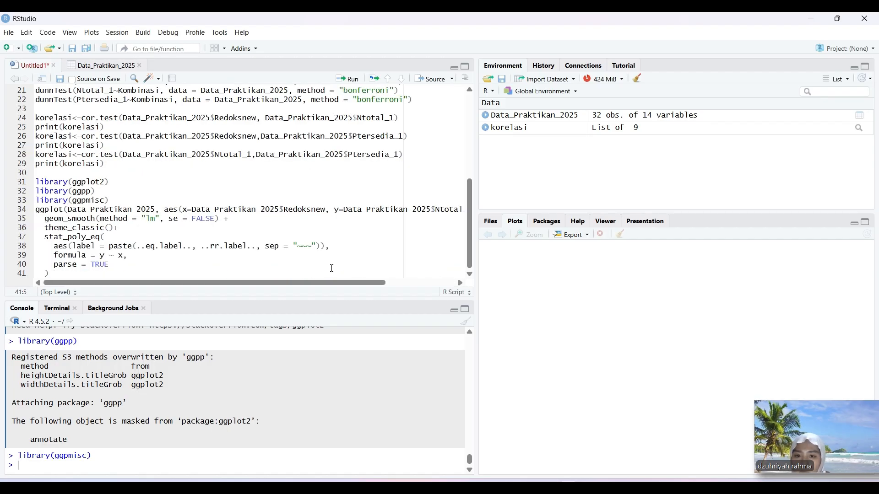
{"action": "left_click", "coordinate": [348, 79]}
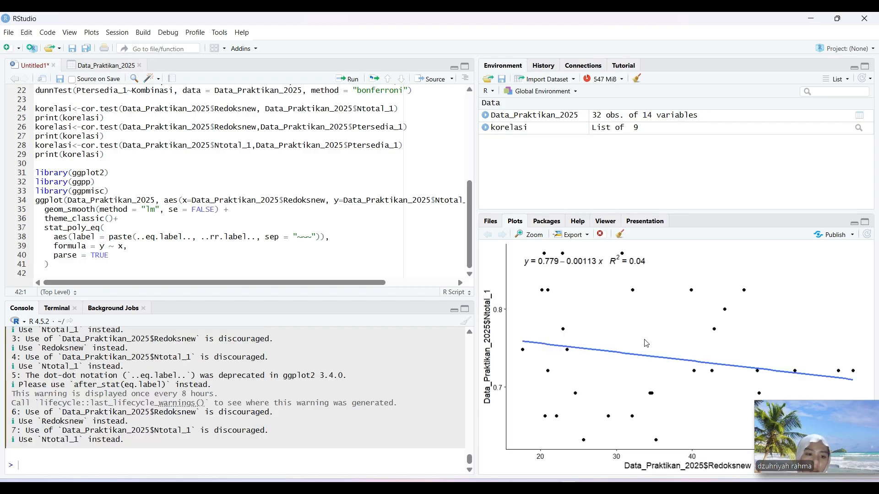
{"action": "left_click_drag", "start_coordinate": [810, 431], "coordinate": [801, 165]}
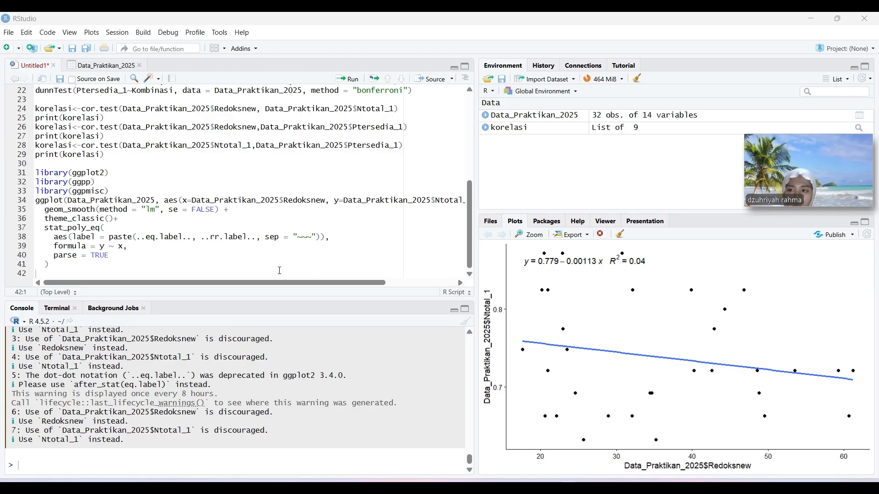
Step: Begin a second ggplot() call on line 42, below the first plot's code, with Data_Praktikan_2025 as the data
{"action": "left_click", "coordinate": [249, 266]}
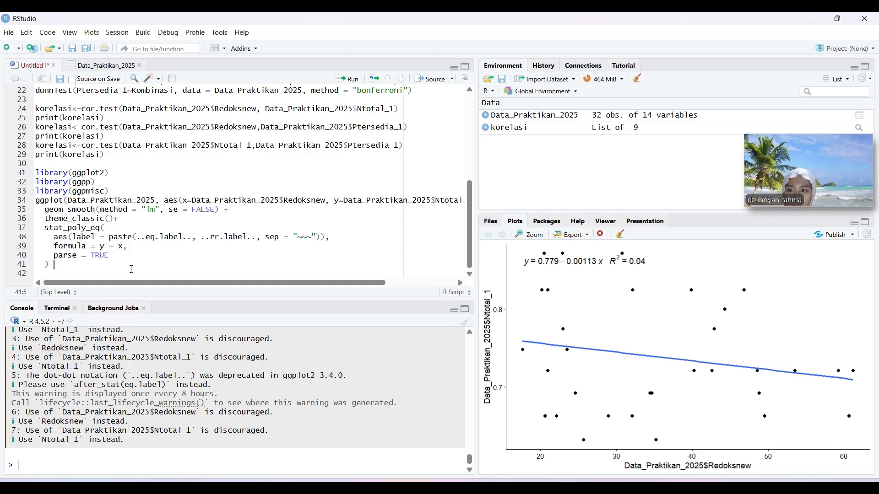
{"action": "left_click", "coordinate": [87, 274]}
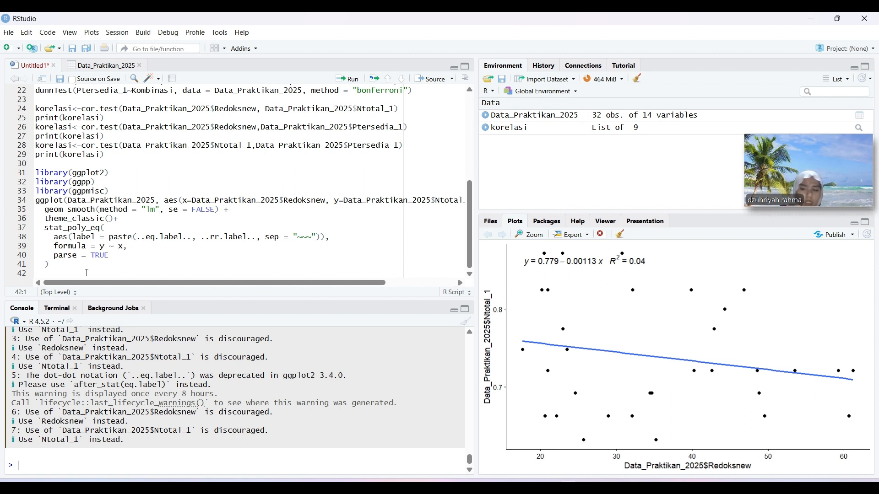
{"action": "type", "text": "ggplot"}
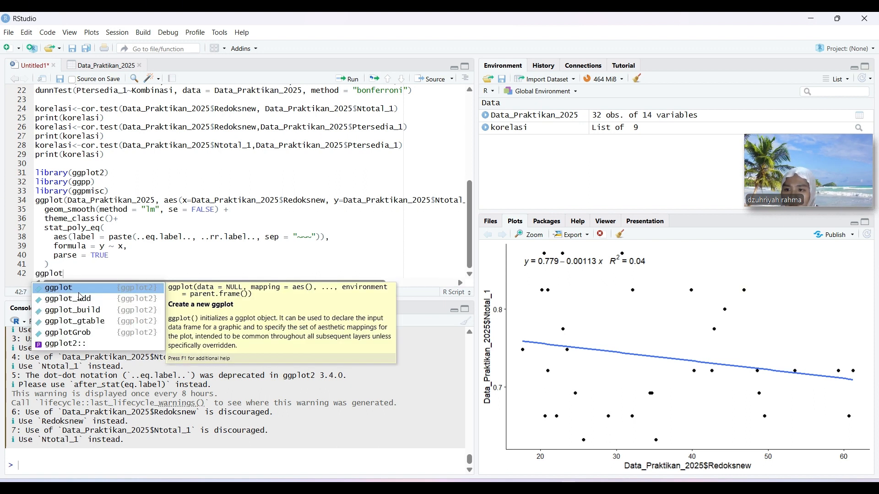
{"action": "left_click", "coordinate": [81, 290]}
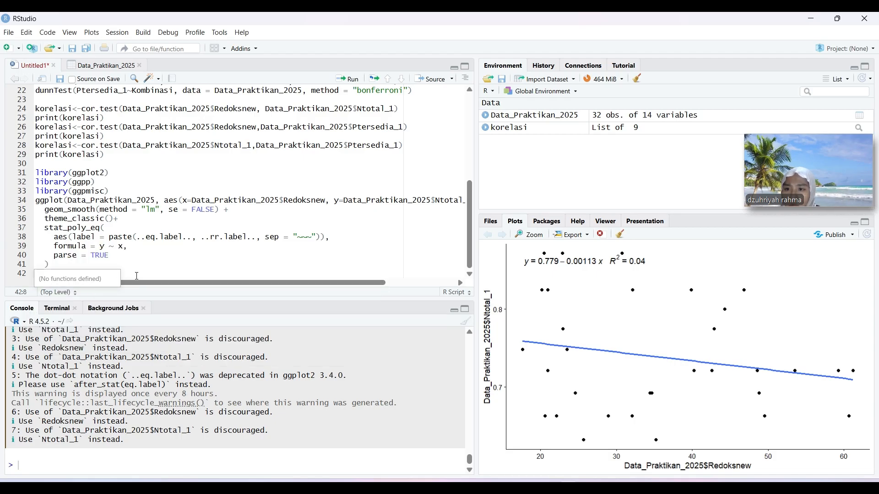
{"action": "left_click", "coordinate": [136, 276]}
{"action": "left_click", "coordinate": [69, 274]}
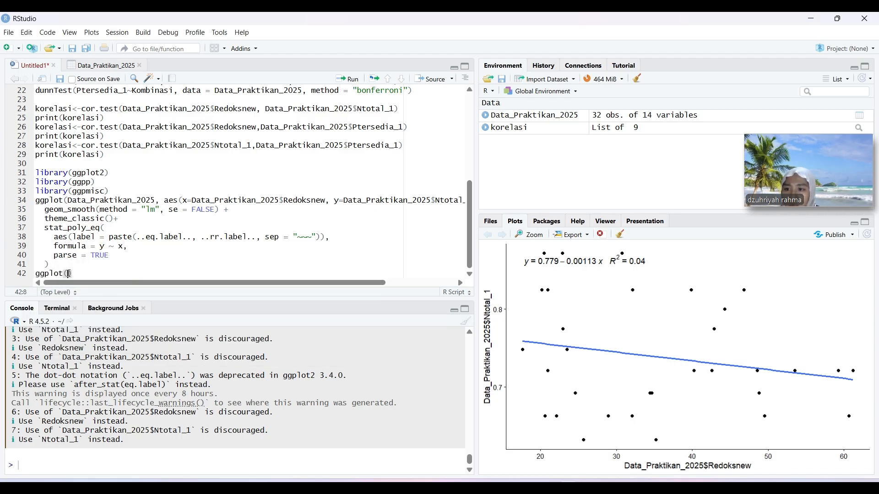
{"action": "type", "text": "data"}
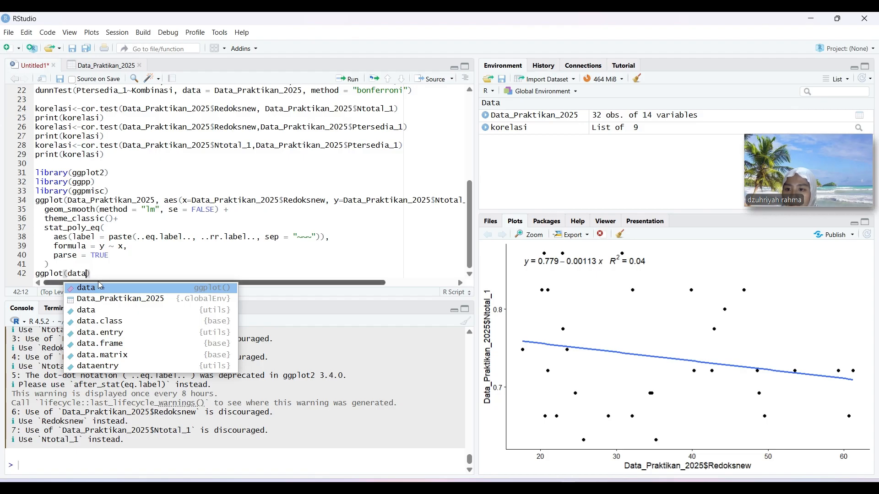
{"action": "left_click", "coordinate": [100, 300]}
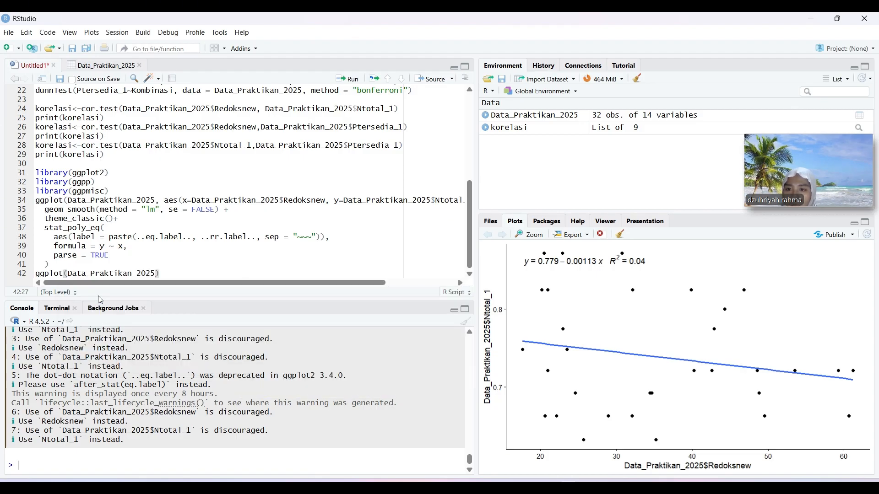
Step: Add an aes() mapping to the line 42 ggplot call with x=Data_Praktikan_2025$Redoksnew
{"action": "type", "text": ", aes"}
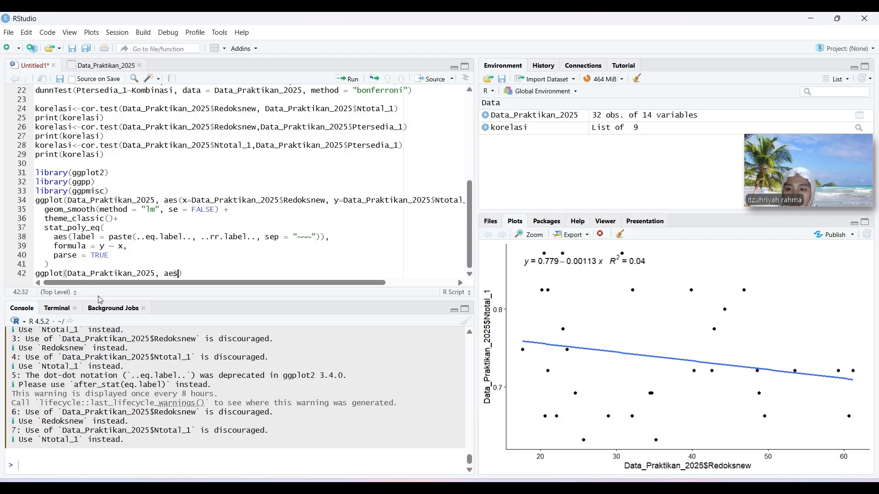
{"action": "left_click", "coordinate": [179, 290]}
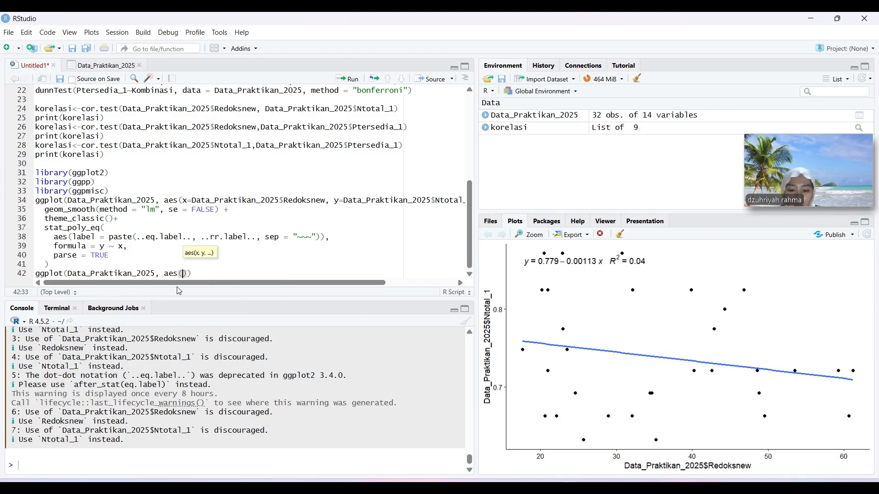
{"action": "type", "text": "x=data"}
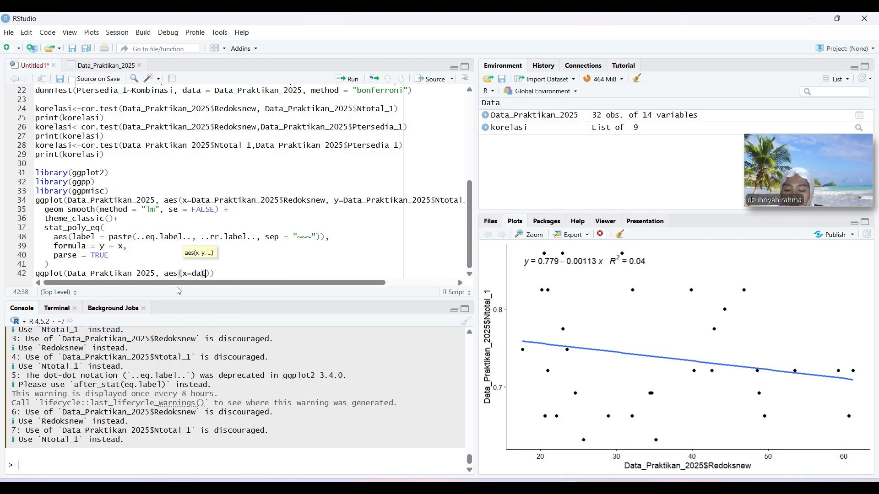
{"action": "left_click", "coordinate": [203, 288]}
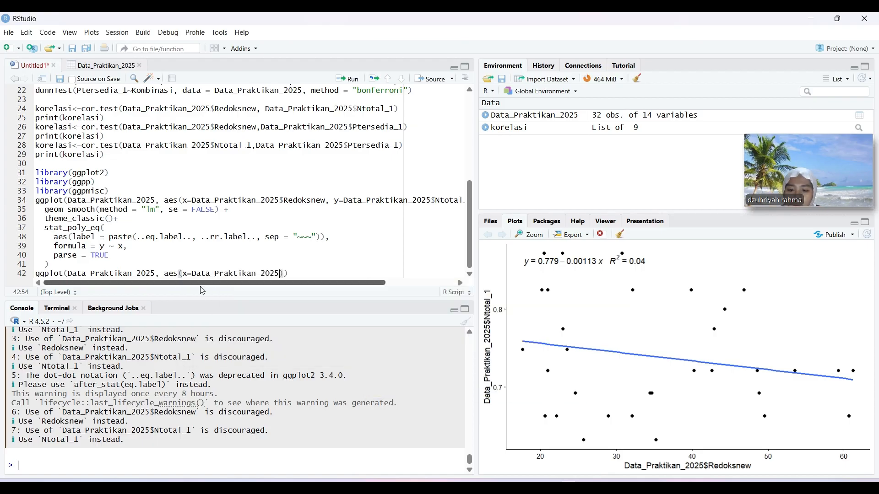
{"action": "type", "text": "$redok"}
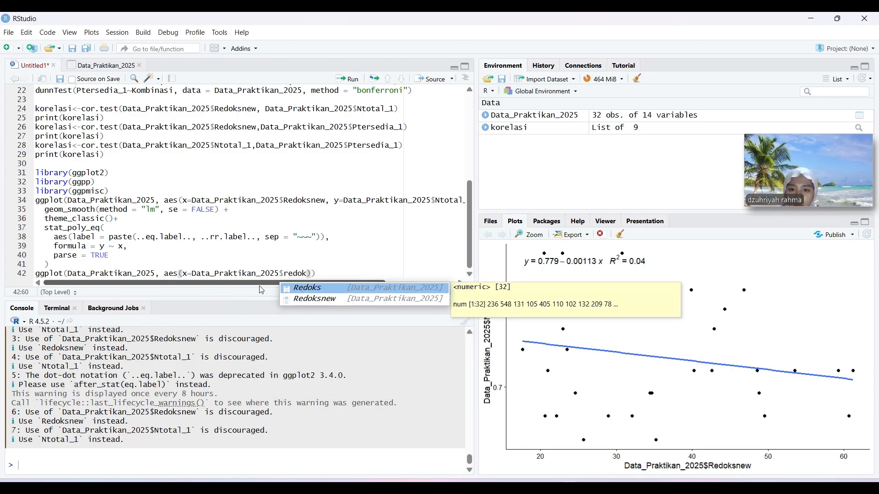
{"action": "left_click", "coordinate": [300, 302]}
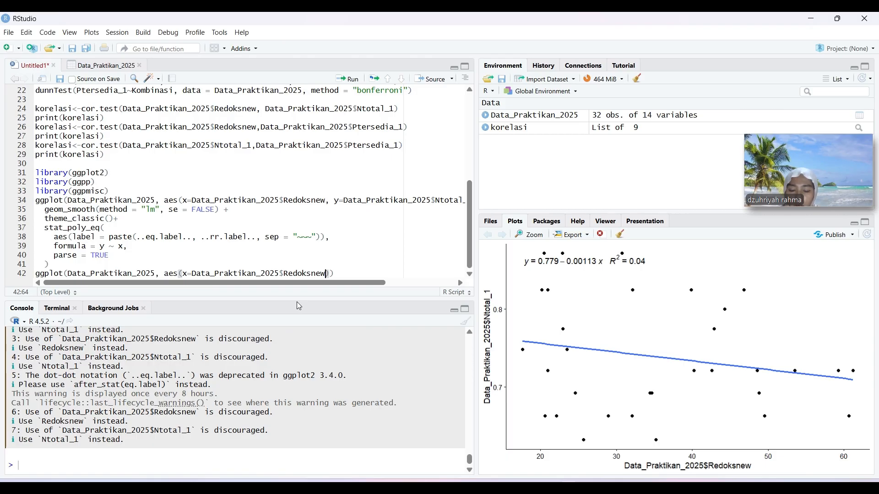
Step: Add the y aesthetic Data_Praktikan_2025$Ptersedia_1 to the aes() mapping on line 42
{"action": "type", "text": ", y=data"}
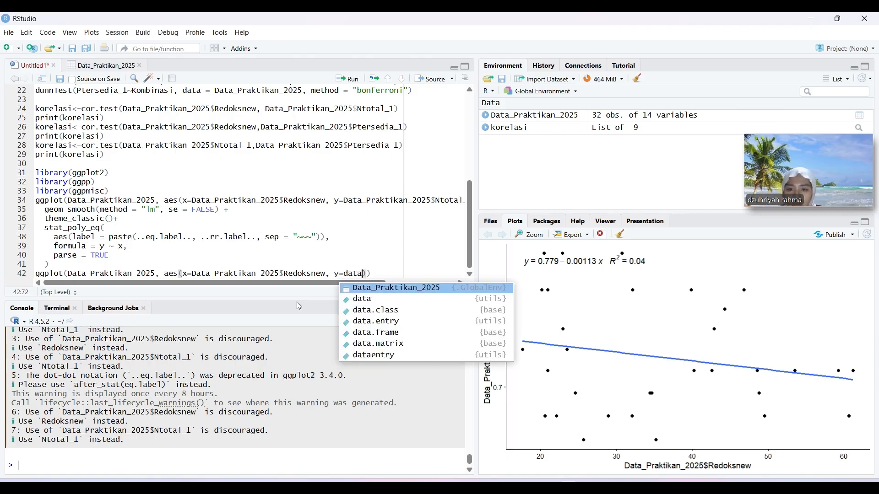
{"action": "left_click", "coordinate": [356, 292]}
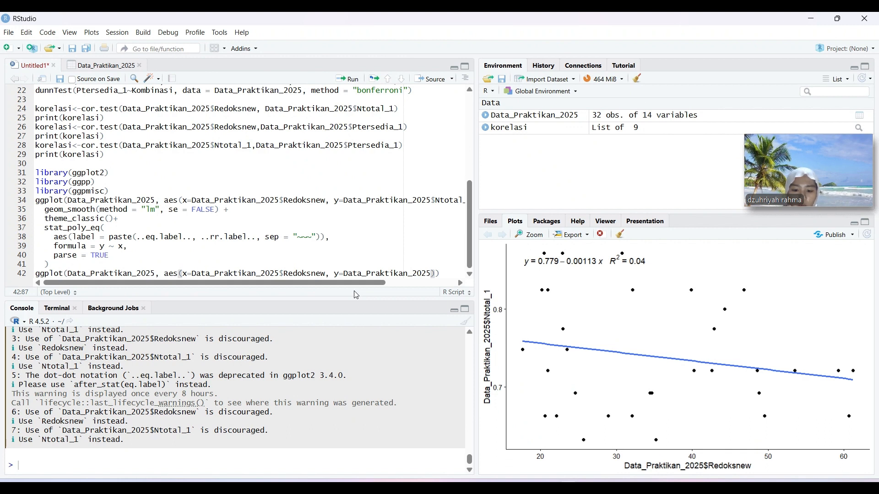
{"action": "type", "text": "$"}
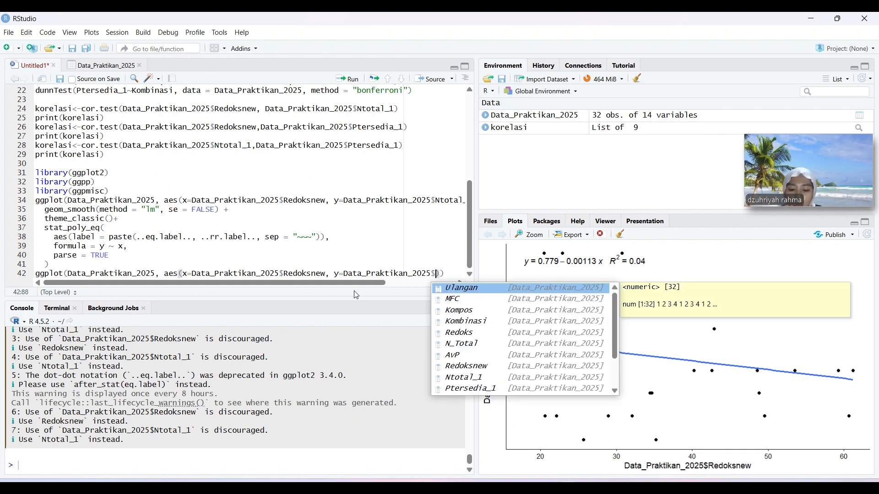
{"action": "type", "text": "pter"}
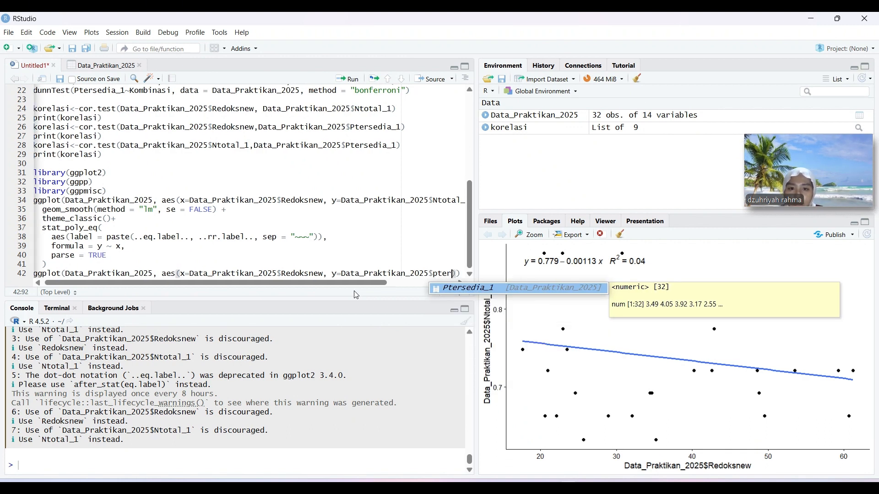
{"action": "key", "text": "Tab"}
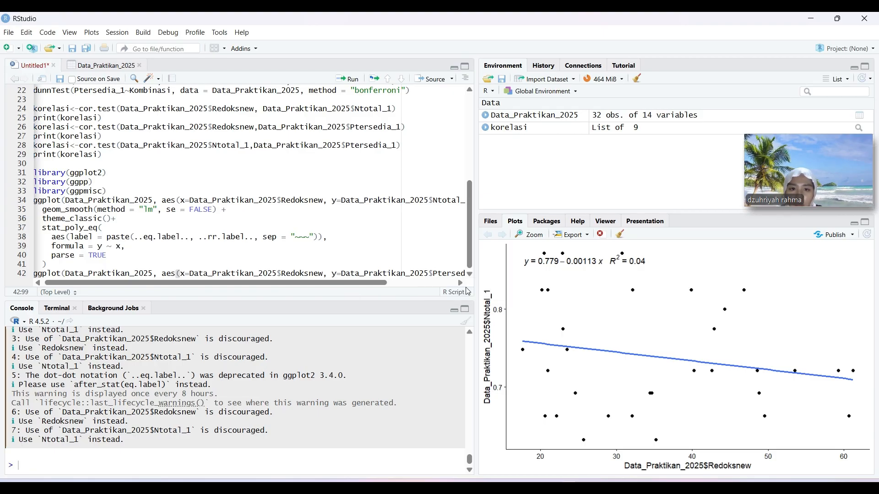
Step: Append geom_point(), geom_smooth(method = "lm", se = FALSE), theme_classic() and stat_poly_eq() with equation and R² labels to the line 42 call, then run the plot
{"action": "left_click", "coordinate": [417, 283]}
{"action": "left_click", "coordinate": [424, 274]}
{"action": "type", "text": "+"}
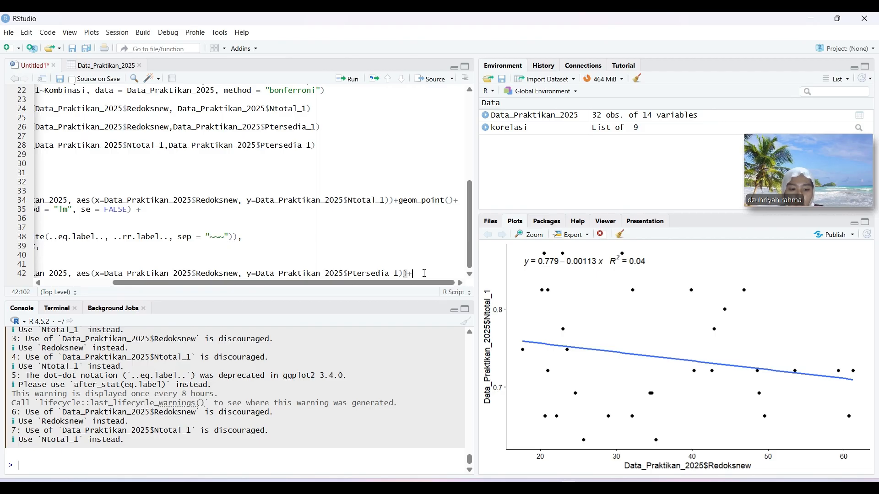
{"action": "type", "text": "geom_smooth(method = \"lm\", se = FALSE) +   theme_classic()+   stat_poly_eq(     aes(label = paste(..eq.label.., ..rr.label.., sep = \"~~~\")),     formula = y ~ x,     parse = TRUE   )"}
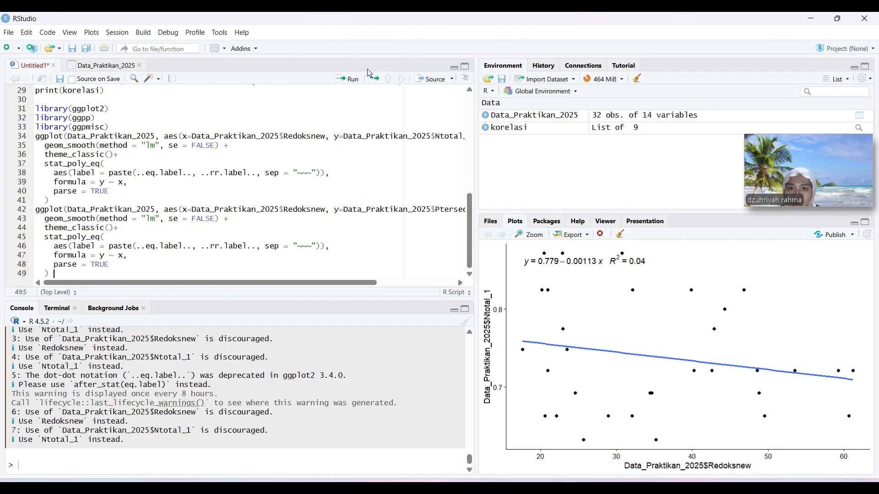
{"action": "left_click", "coordinate": [347, 80]}
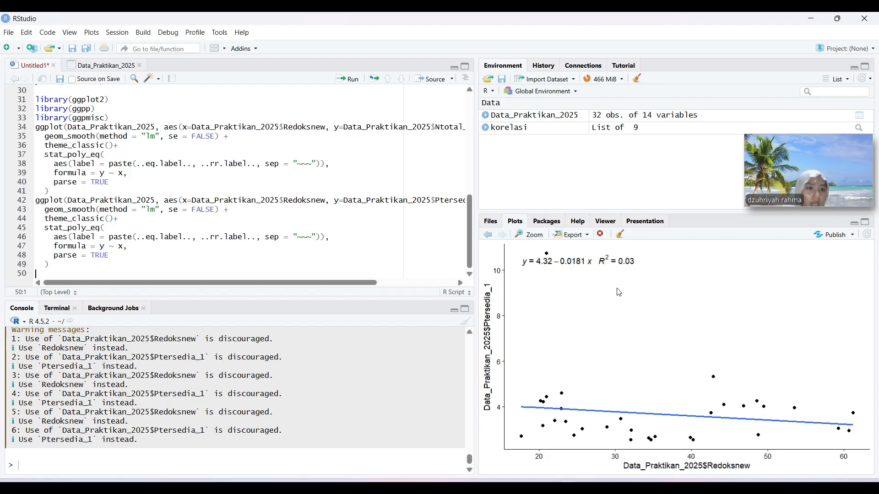
Step: Begin a third ggplot() call on line 50 with Data_Praktikan_2025 as the data and an empty aes() mapping
{"action": "type", "text": "ggplo"}
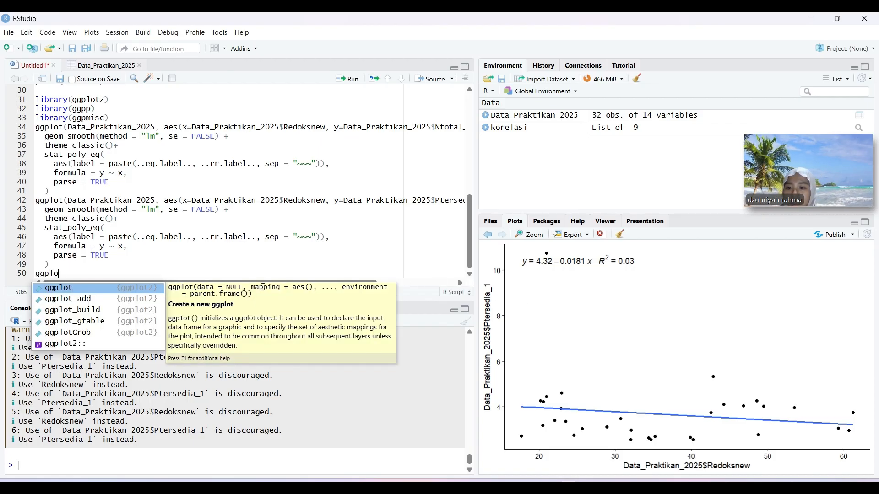
{"action": "left_click", "coordinate": [138, 291]}
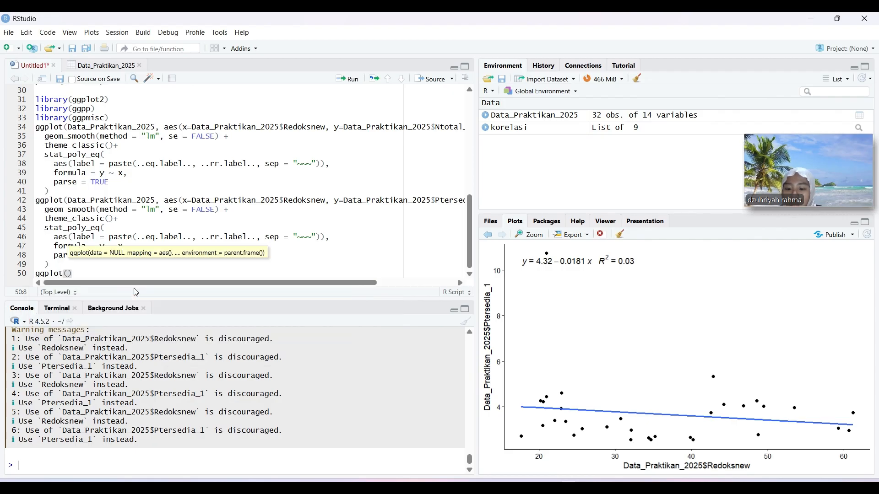
{"action": "type", "text": "data"}
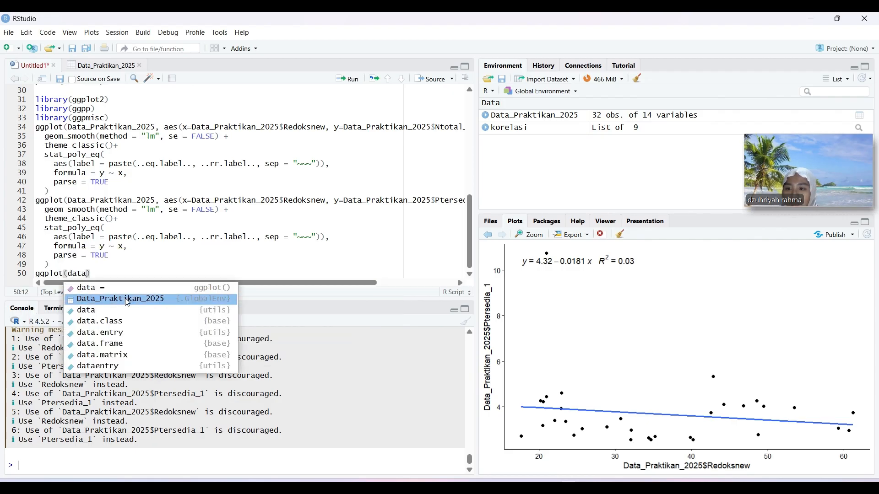
{"action": "left_click", "coordinate": [128, 300]}
{"action": "type", "text": ", "}
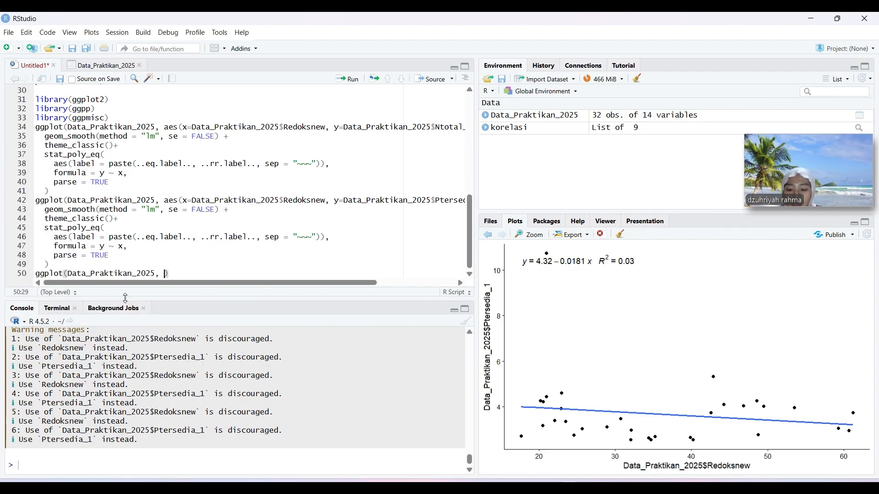
{"action": "type", "text": "aes"}
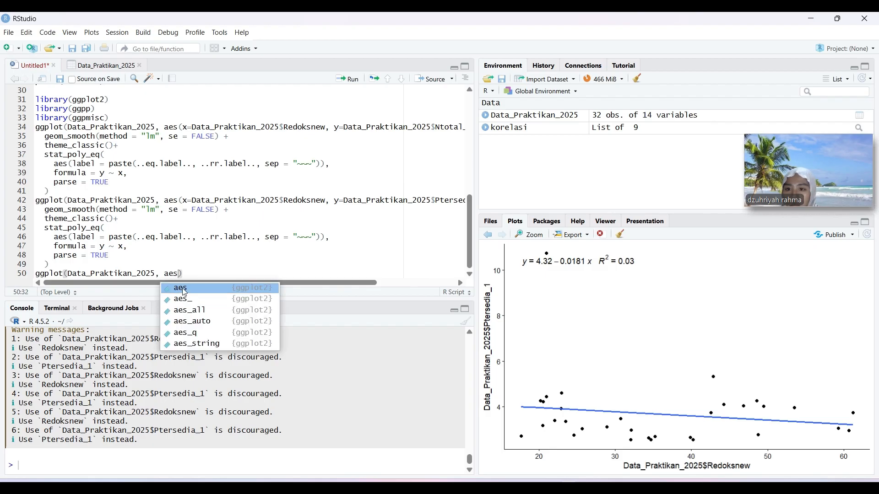
{"action": "left_click", "coordinate": [183, 289]}
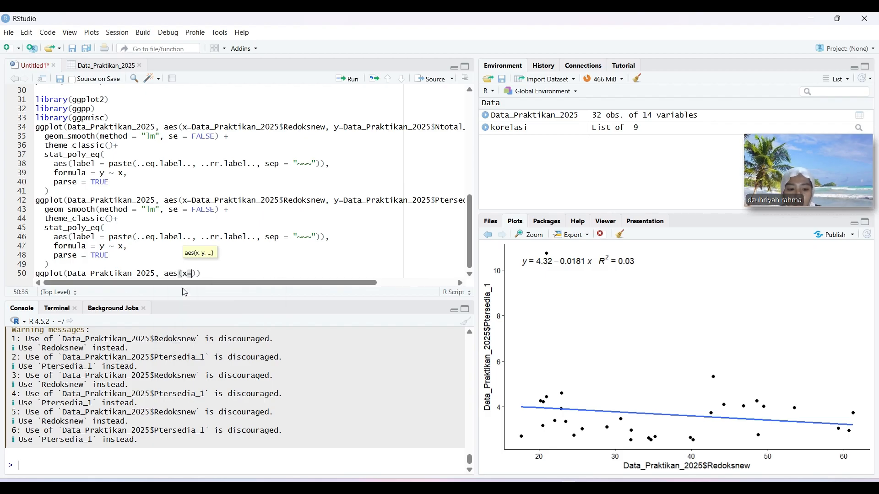
Step: Set the x aesthetic of the ggplot call on line 50 to Data_Praktikan_2025$Ntotal_1
{"action": "type", "text": "x=data"}
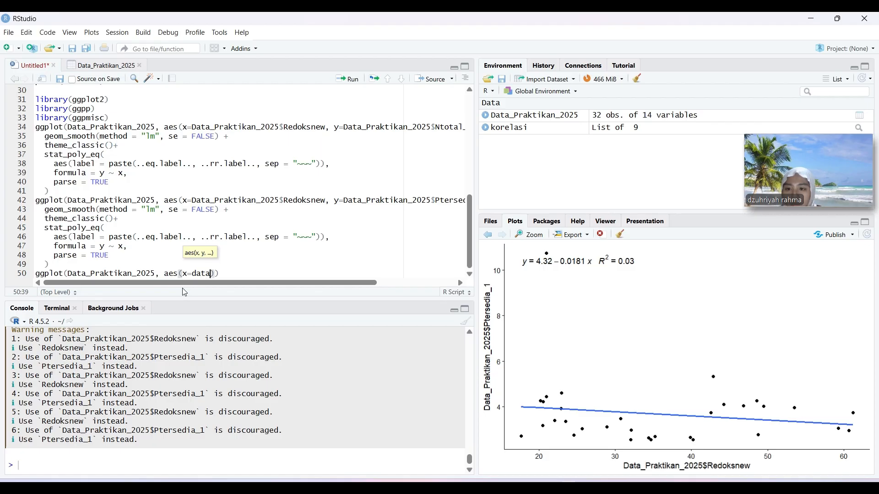
{"action": "left_click", "coordinate": [213, 289]}
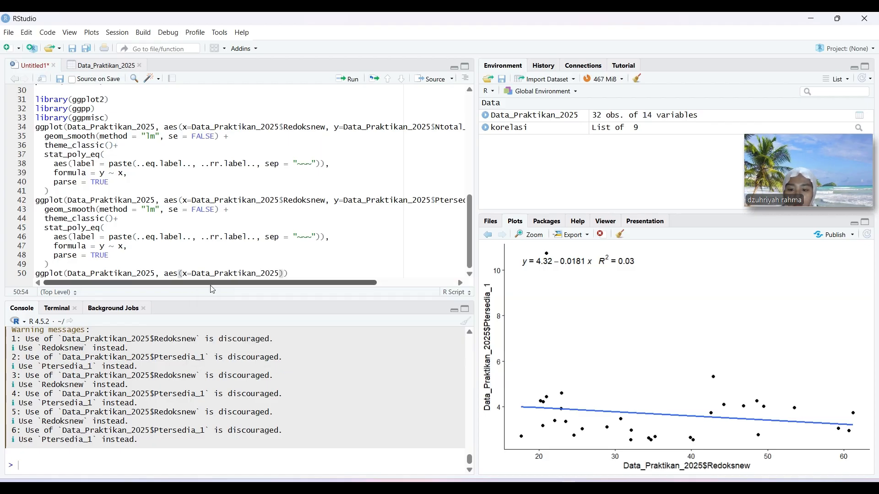
{"action": "type", "text": "$ntot"}
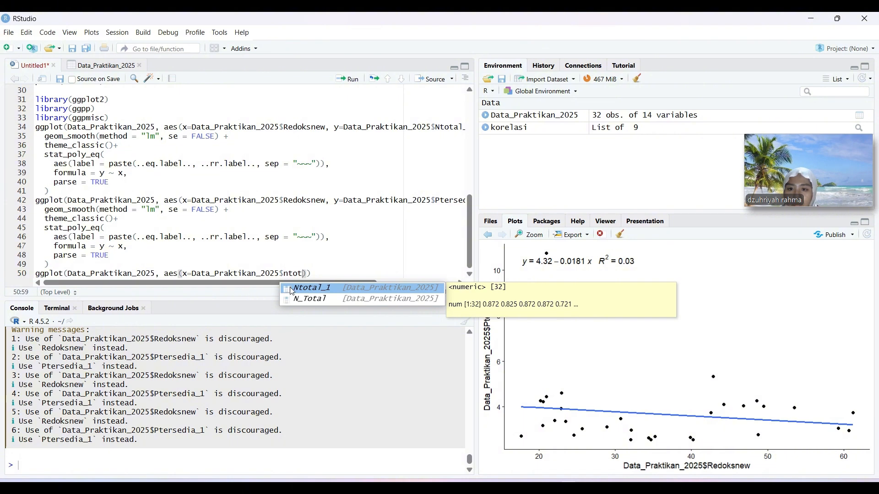
{"action": "left_click", "coordinate": [292, 291]}
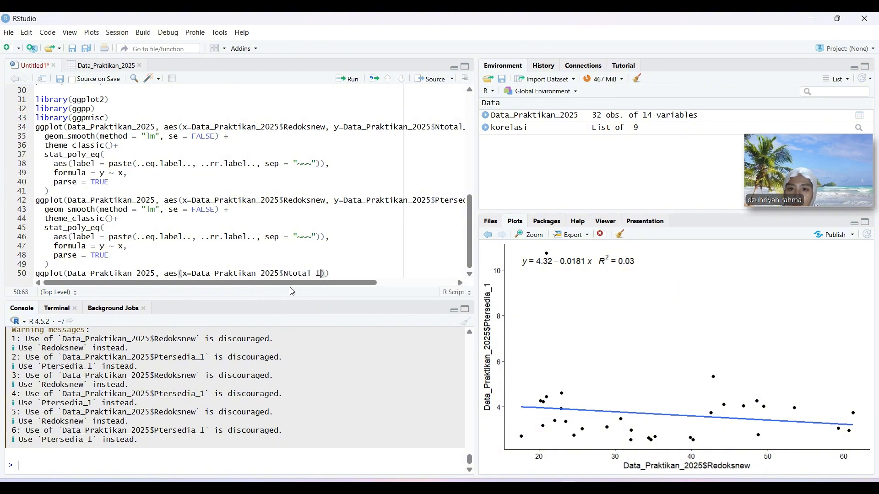
Step: Add the y aesthetic Data_Praktikan_2025$Ptersedia_1 to the aes() mapping on line 50
{"action": "type", "text": "y=da"}
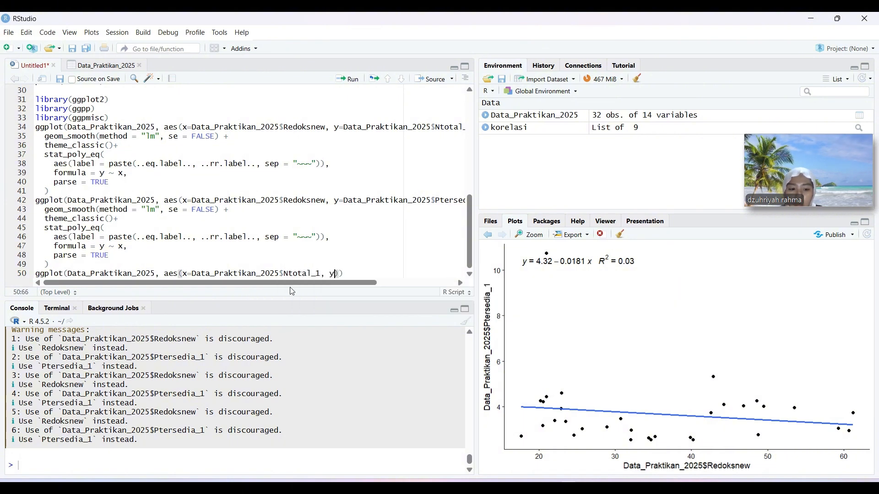
{"action": "type", "text": "ta"}
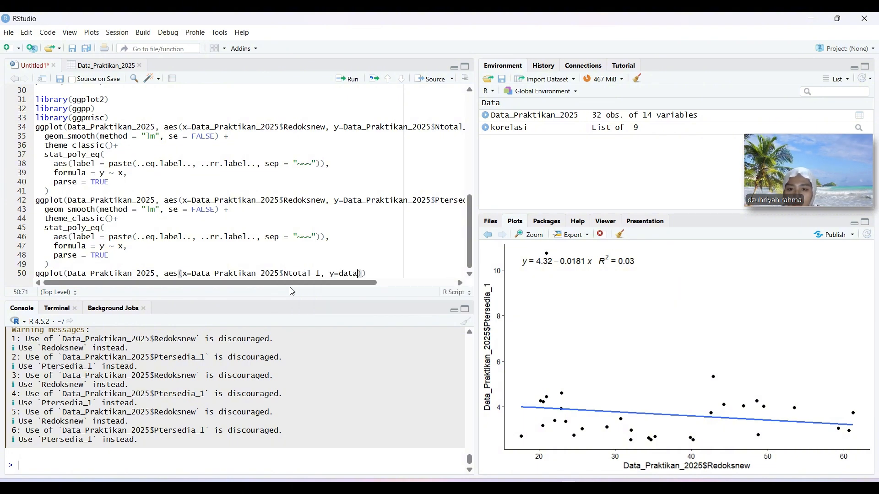
{"action": "key", "text": "Return"}
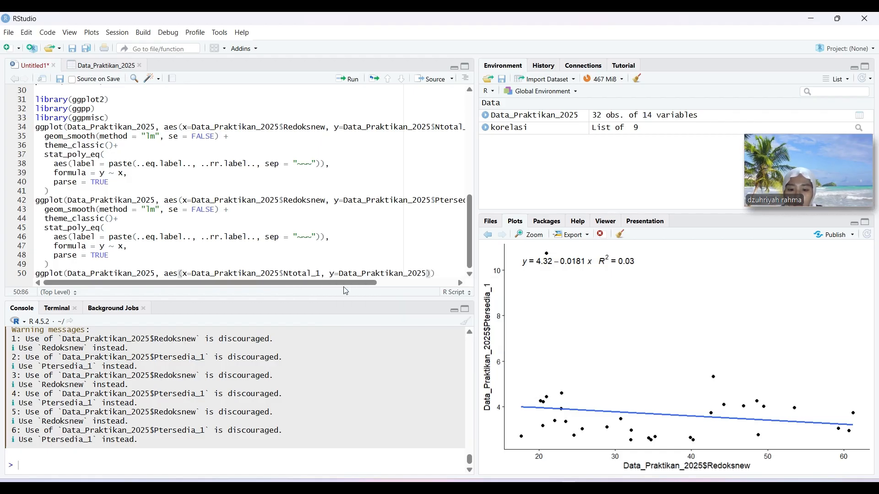
{"action": "type", "text": "$p"}
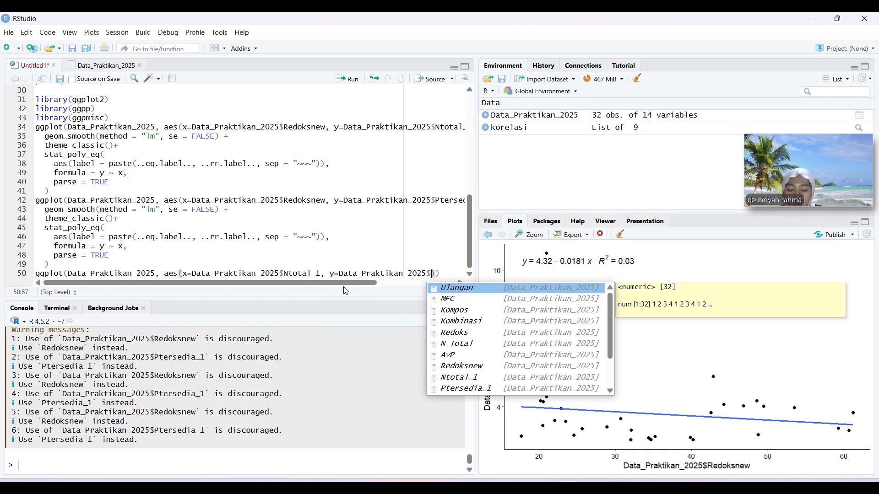
{"action": "type", "text": "ter"}
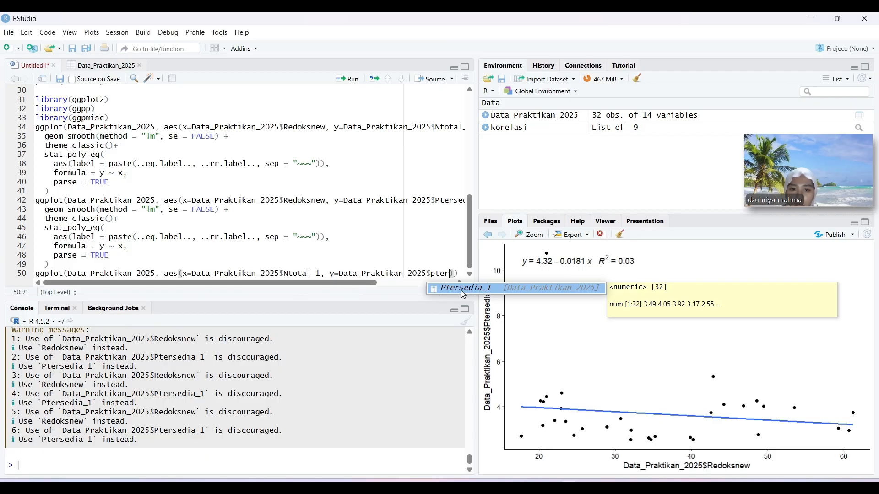
{"action": "key", "text": "Return"}
Step: Complete the line 50 call with geom_smooth(method = "lm", se = FALSE), theme_classic() and stat_poly_eq() using formula y ~ x and parse = TRUE, then run the plot
{"action": "left_click_drag", "start_coordinate": [356, 283], "coordinate": [423, 288]}
{"action": "left_click", "coordinate": [423, 273]}
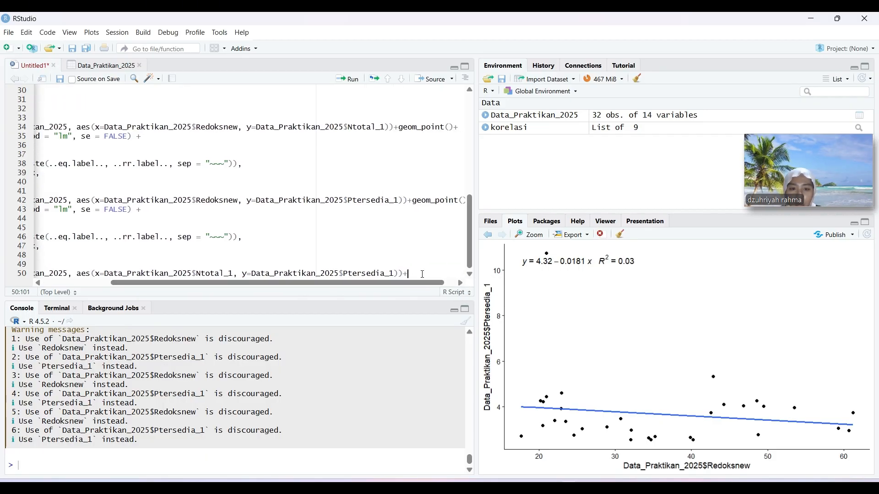
{"action": "type", "text": "+"}
{"action": "type", "text": "geom_smooth(method = \"lm\", se = FALSE) +   theme_classic()+   stat_poly_eq(     aes(label = paste(..eq.label.., ..rr.label.., sep = \"~~~\")),     formula = y ~ x,     parse = TRUE   )"}
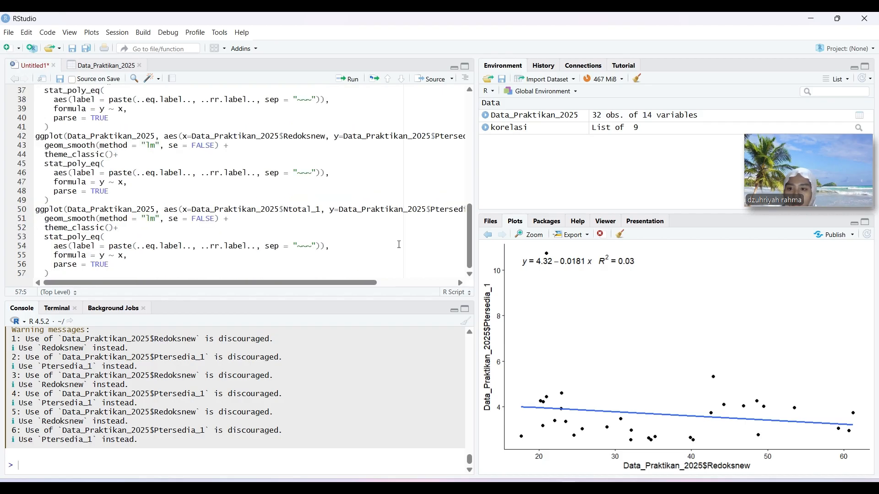
{"action": "left_click", "coordinate": [347, 79]}
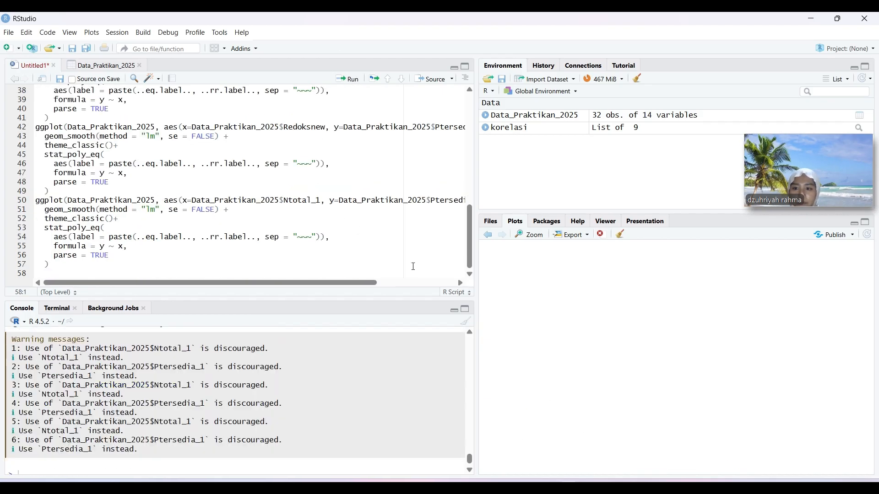